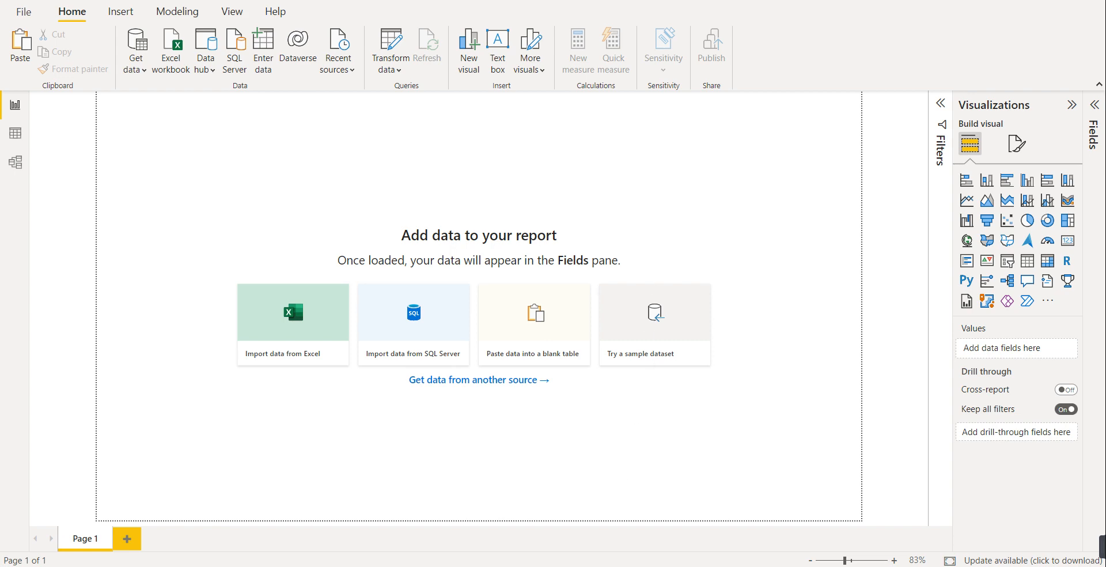
- Switch to the finished report, view its comparative analysis dashboard page, and return to the blank report
mouse_move(537, 566)
click(493, 523)
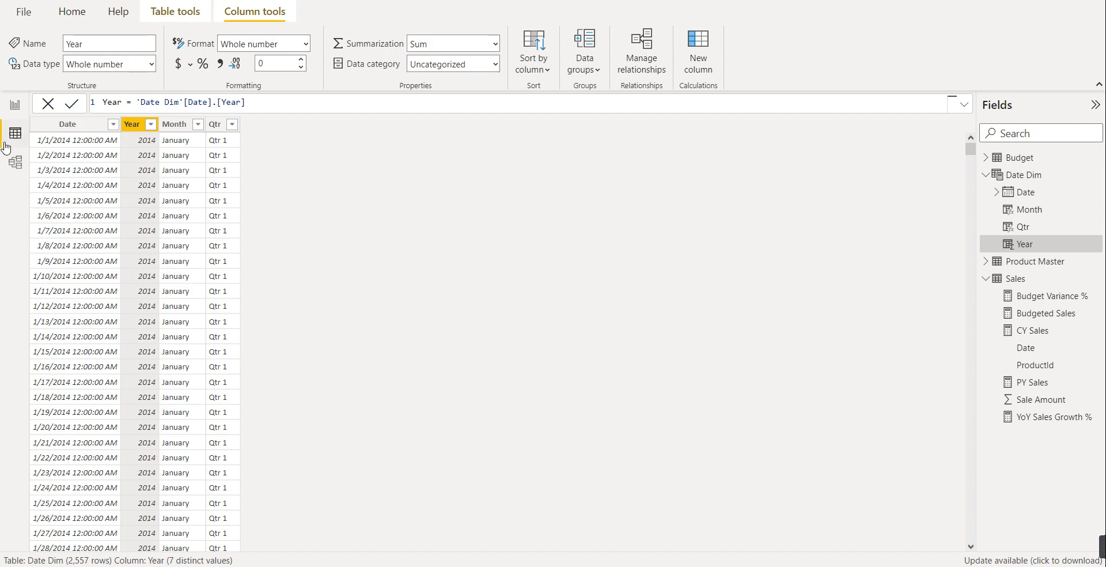
click(19, 109)
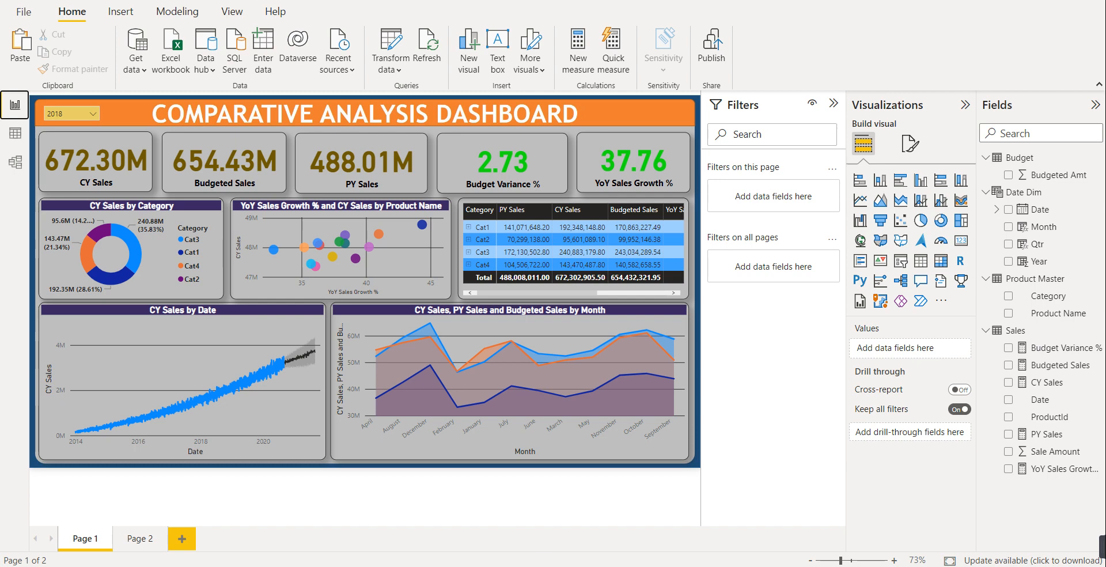
mouse_move(542, 565)
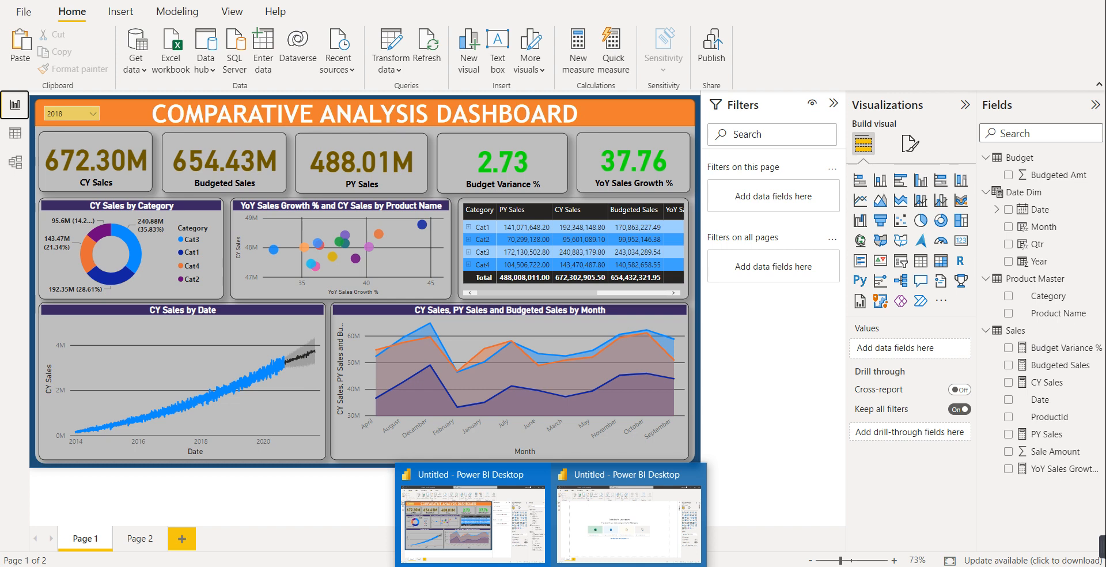
click(625, 543)
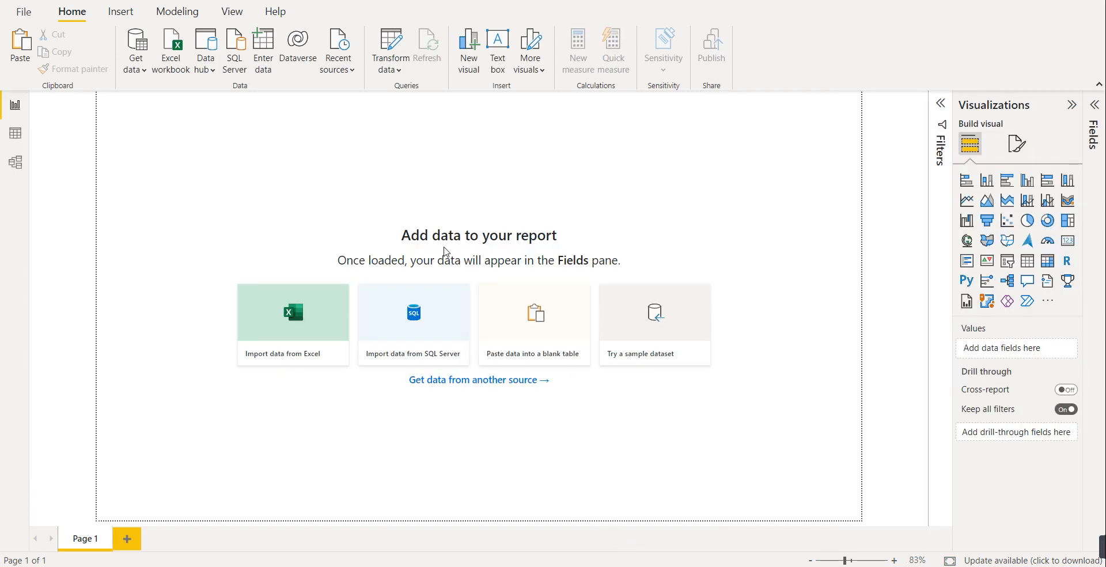
click(24, 13)
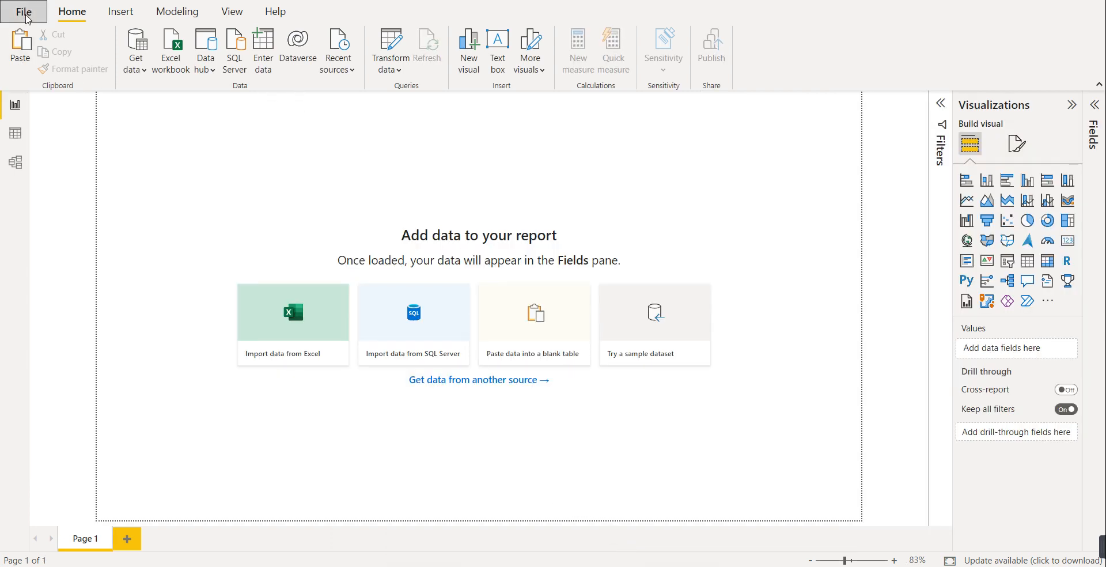
click(696, 152)
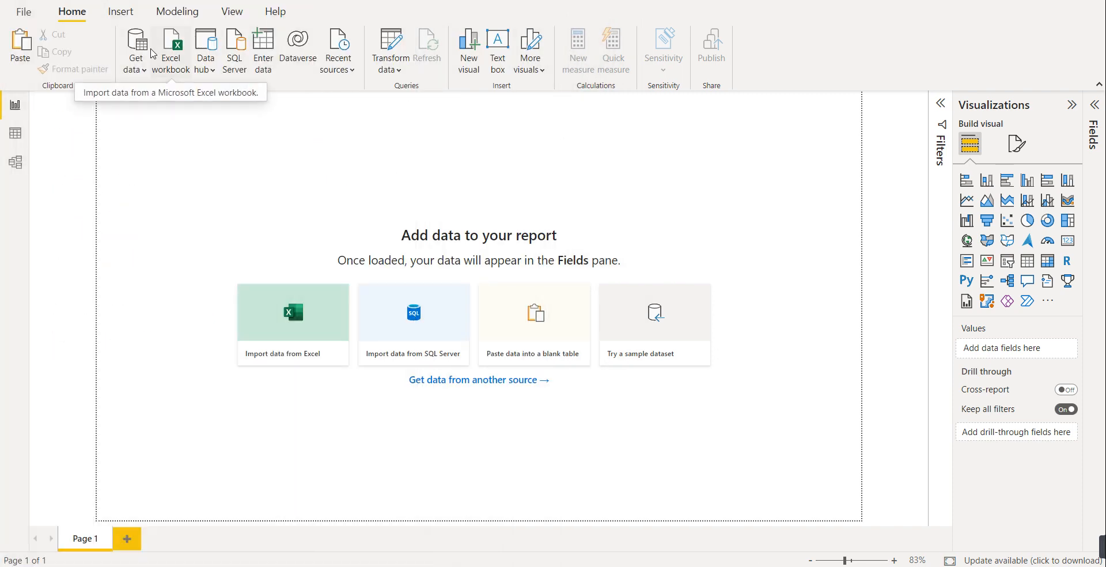
- Open the Budget and Sales Data Excel workbook from the Comparative Analysis Dashboard folder in Downloads as a data source
click(173, 52)
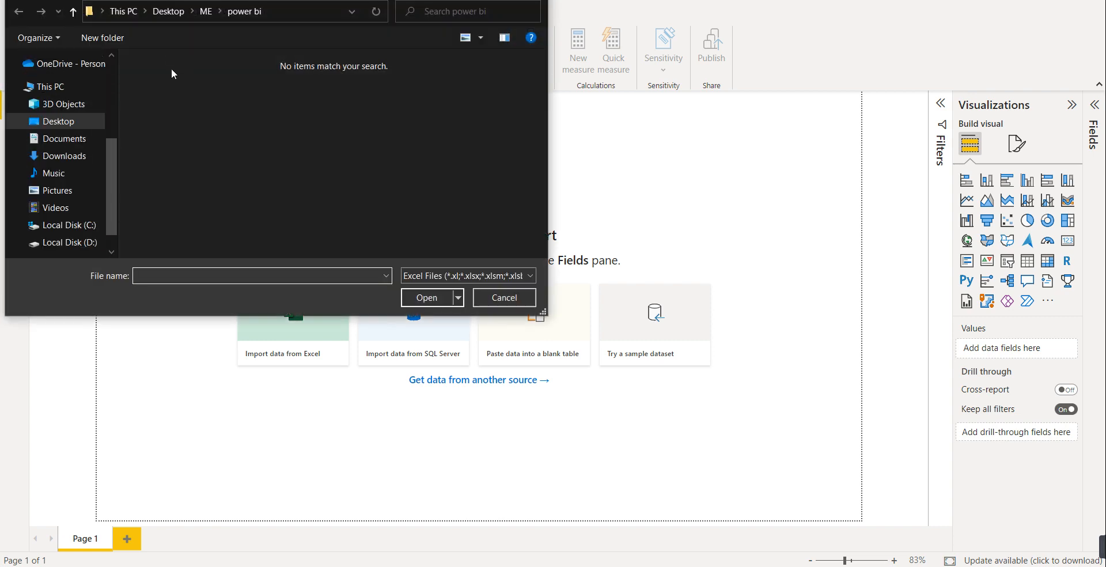
click(65, 154)
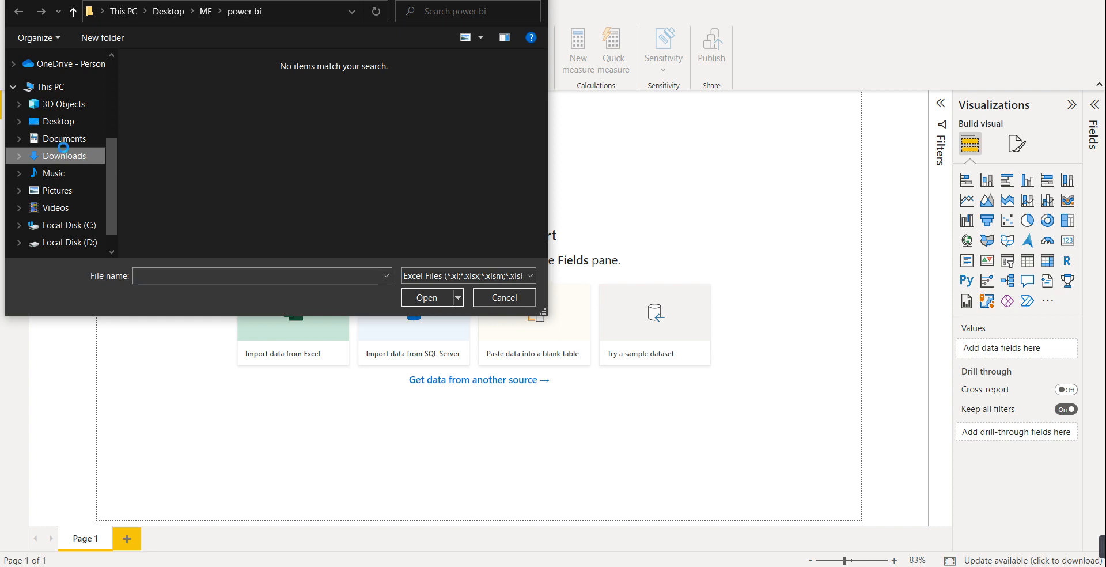
double_click(155, 130)
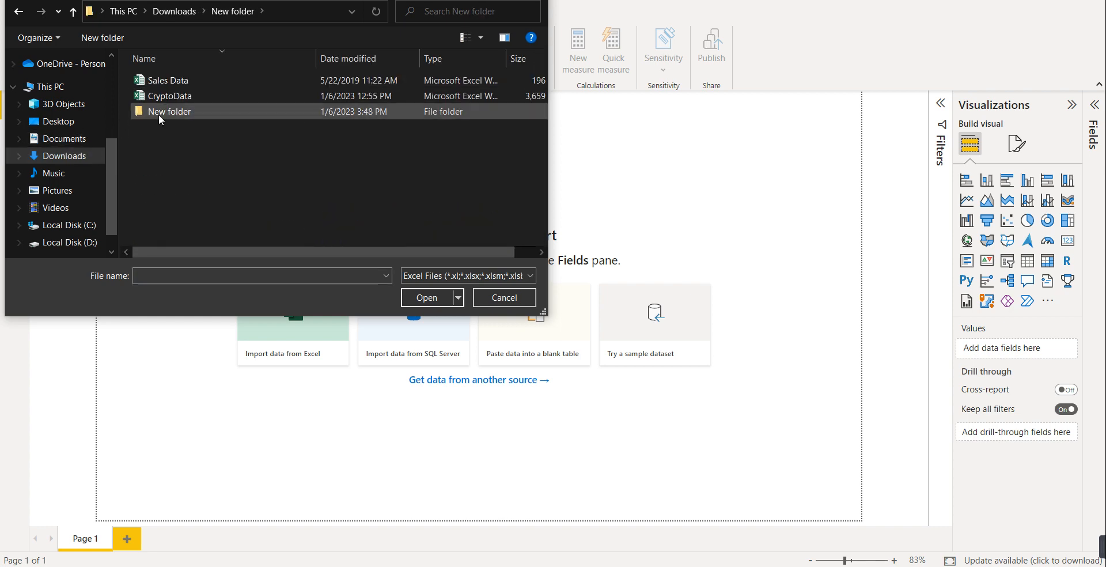
double_click(158, 111)
double_click(167, 87)
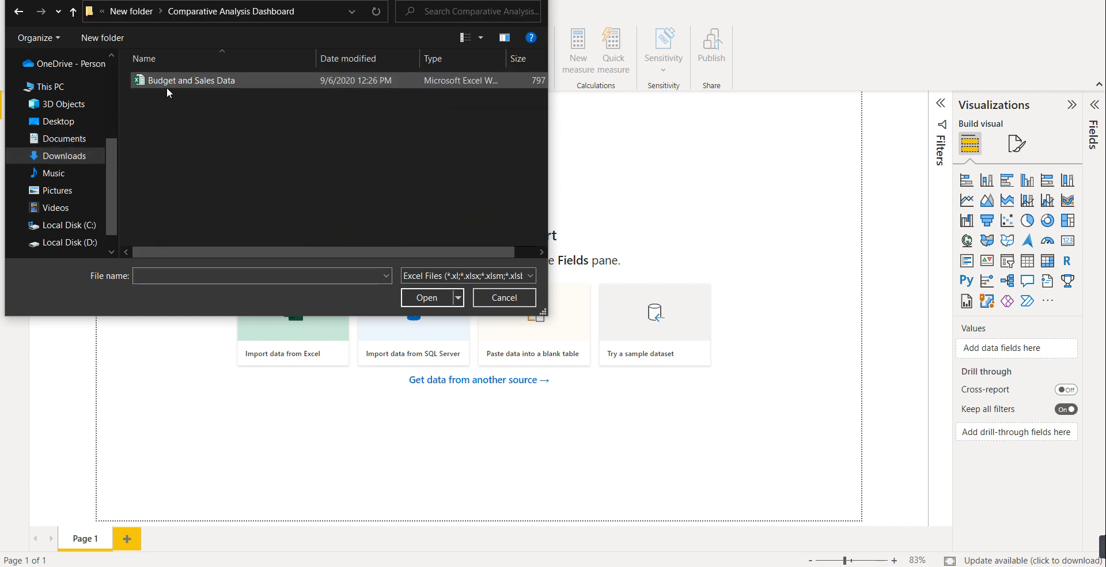
double_click(168, 82)
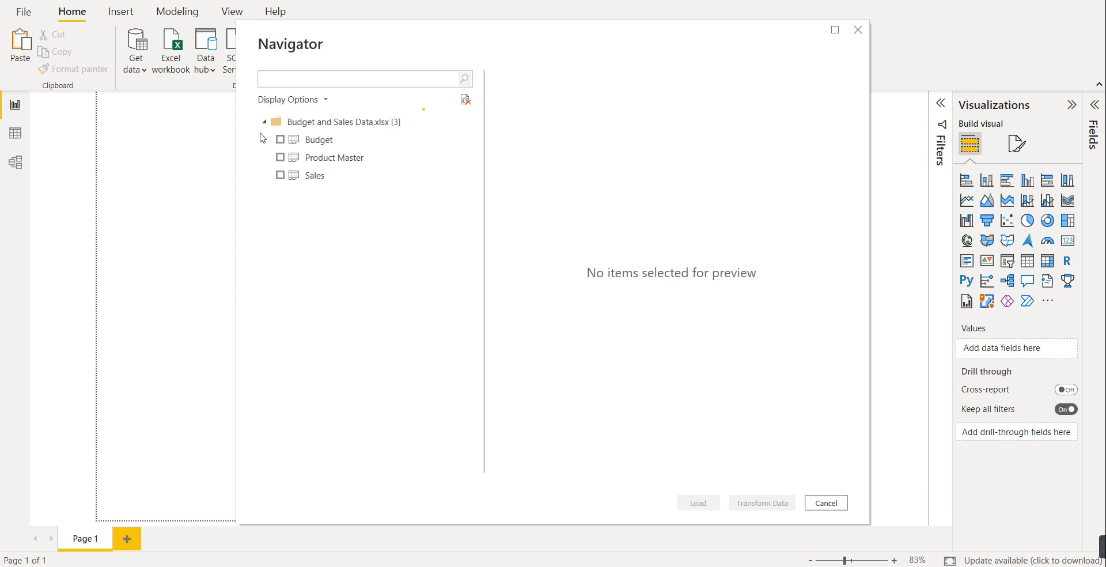
- Select the Budget, Product Master and Sales tables from the workbook and load them into the report
click(282, 140)
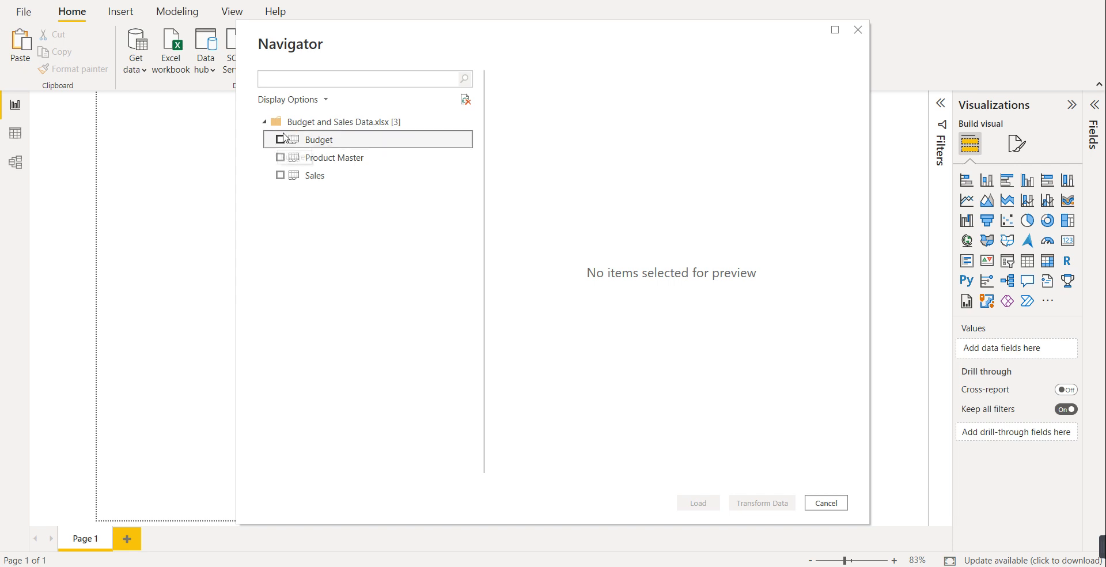
click(280, 157)
click(278, 176)
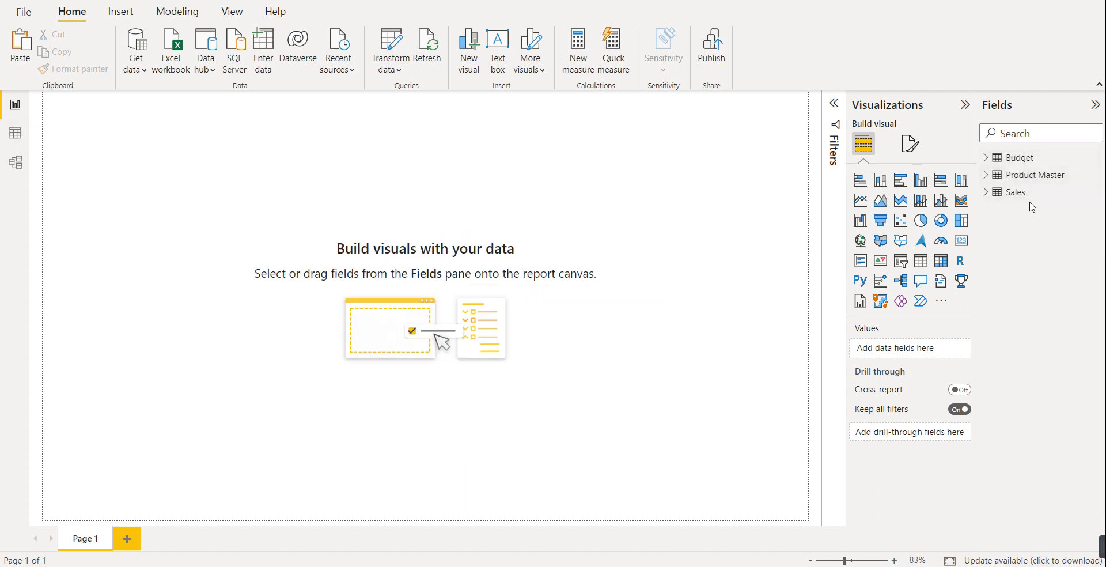
- Examine the rows and columns of the Budget, Product Master and Sales tables in the data view
click(15, 133)
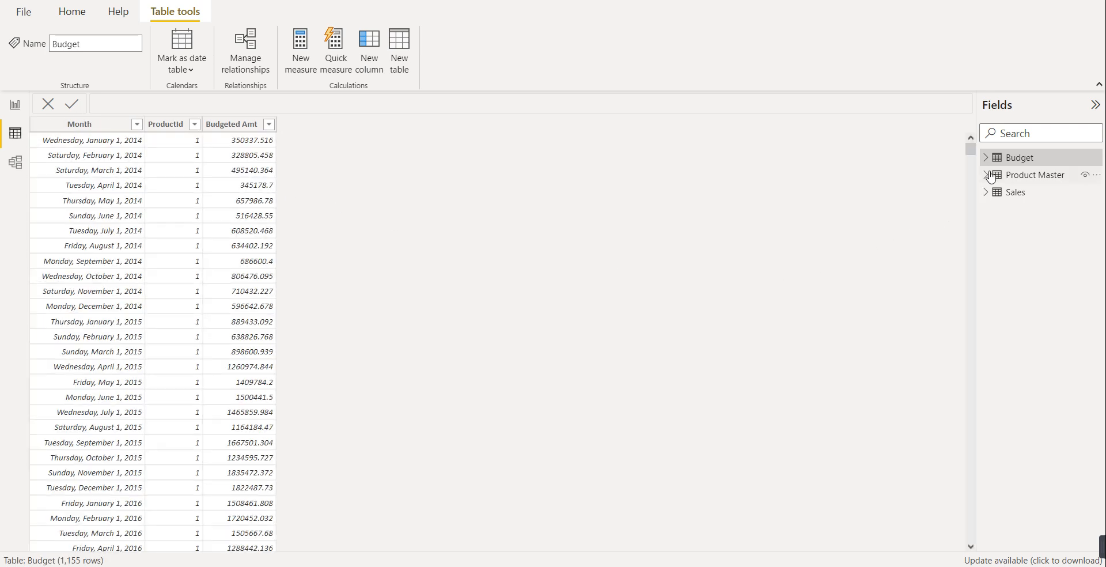
click(1050, 176)
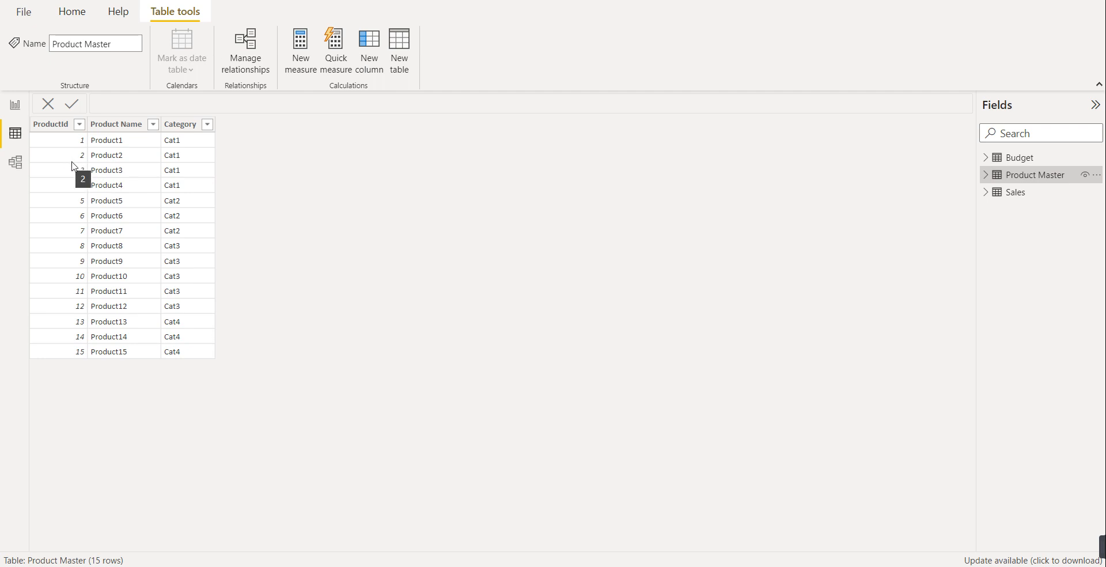
click(1023, 203)
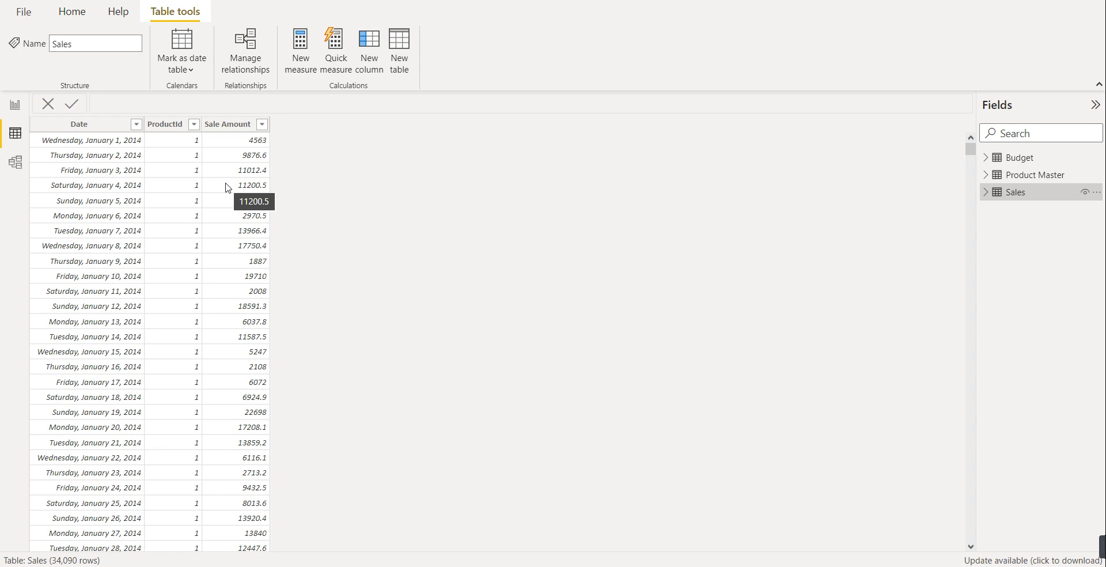
- Create a calculated table with the formula Date Dim = CALENDARAUTO()
click(410, 76)
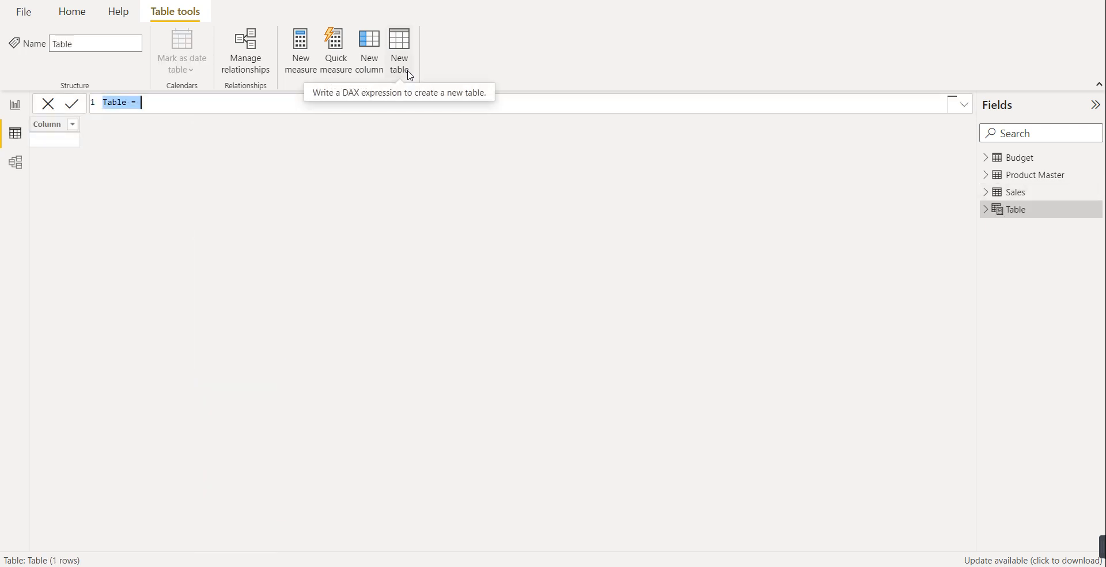
text(Date Dim =)
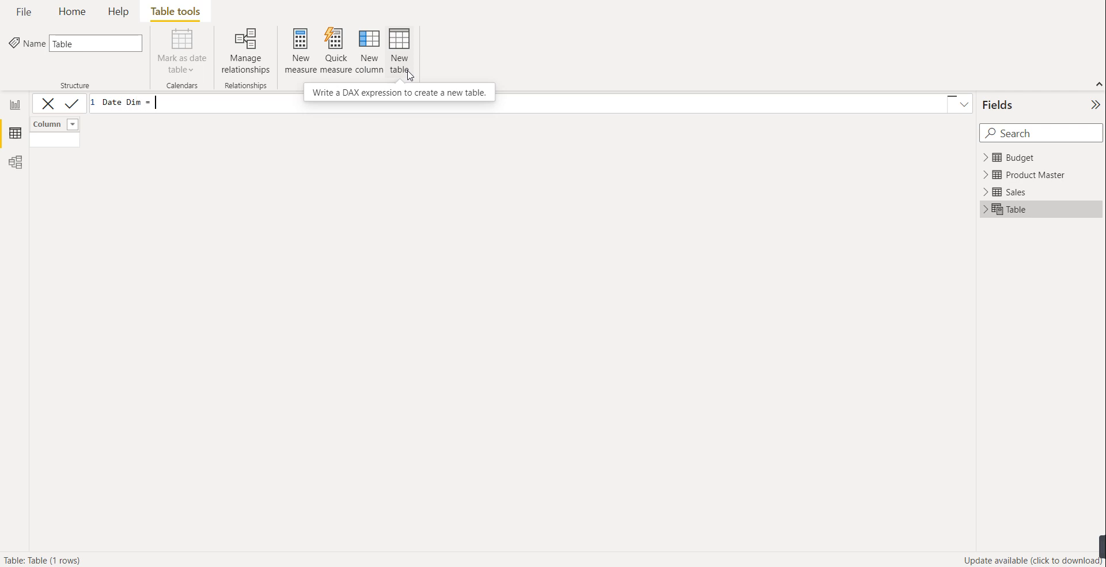
text( Calen)
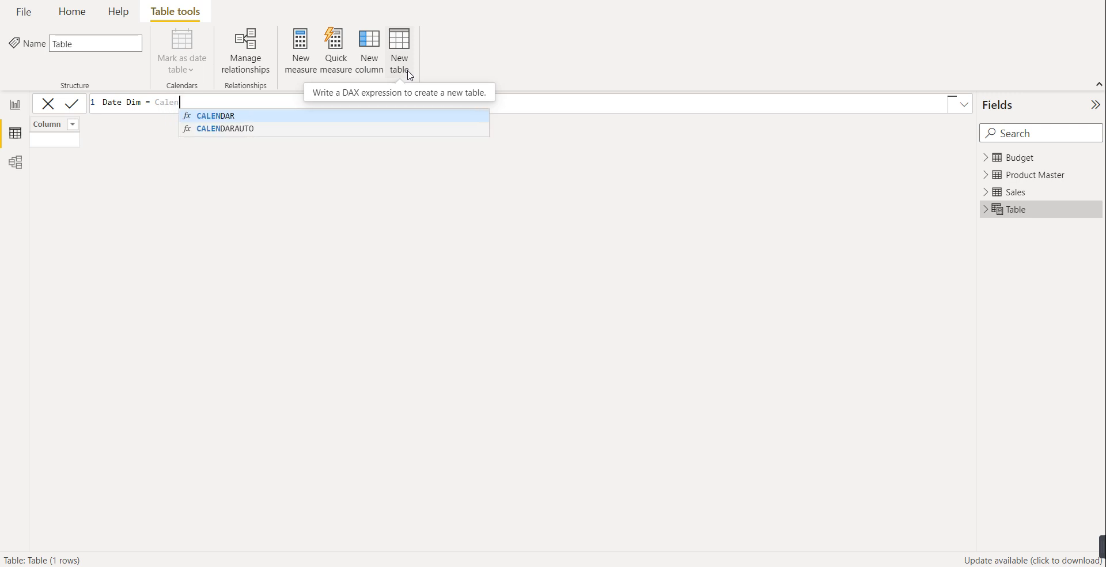
click(259, 130)
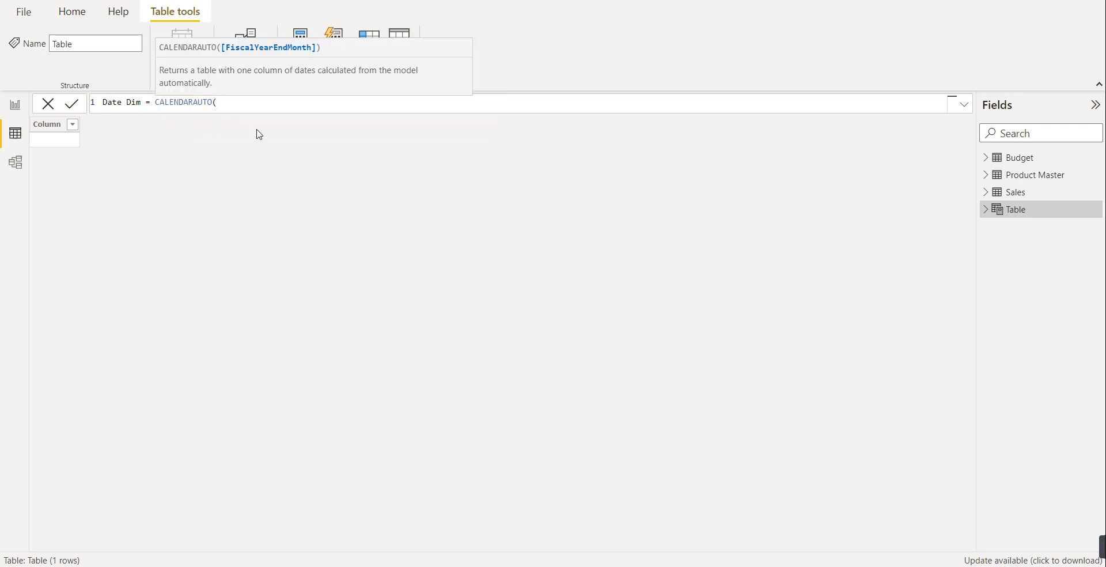
text())
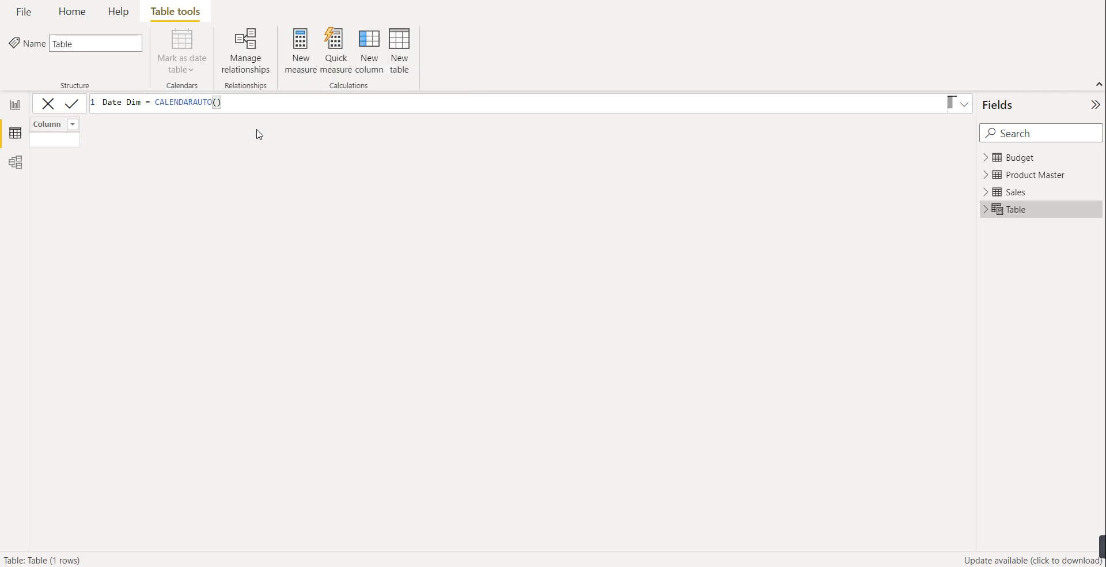
key(Return)
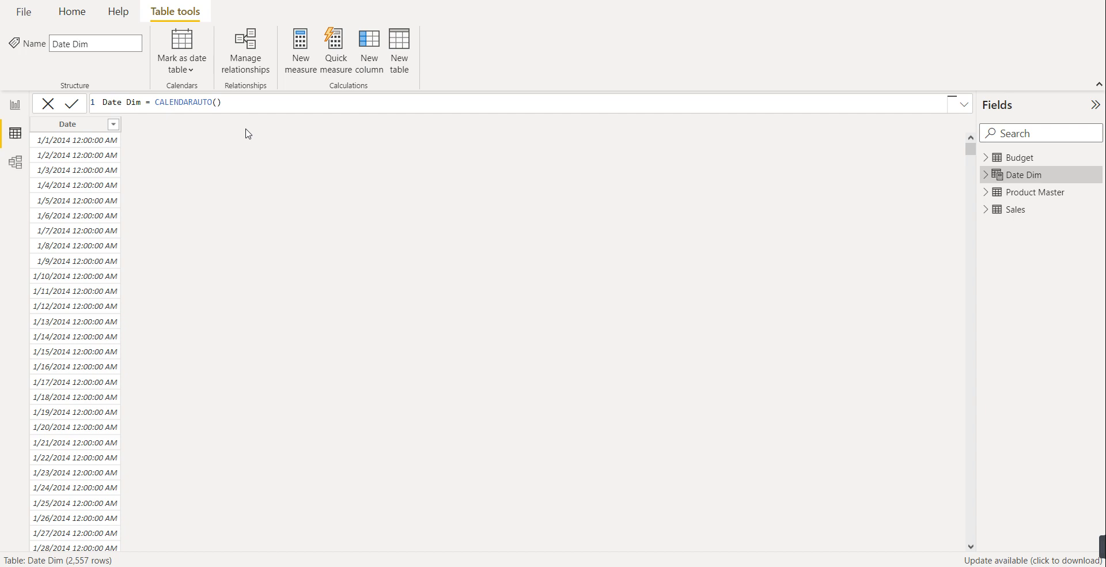
- Add a calculated column to the Date Dim table with the formula Year = 'Date Dim'[Date].[Year]
click(378, 50)
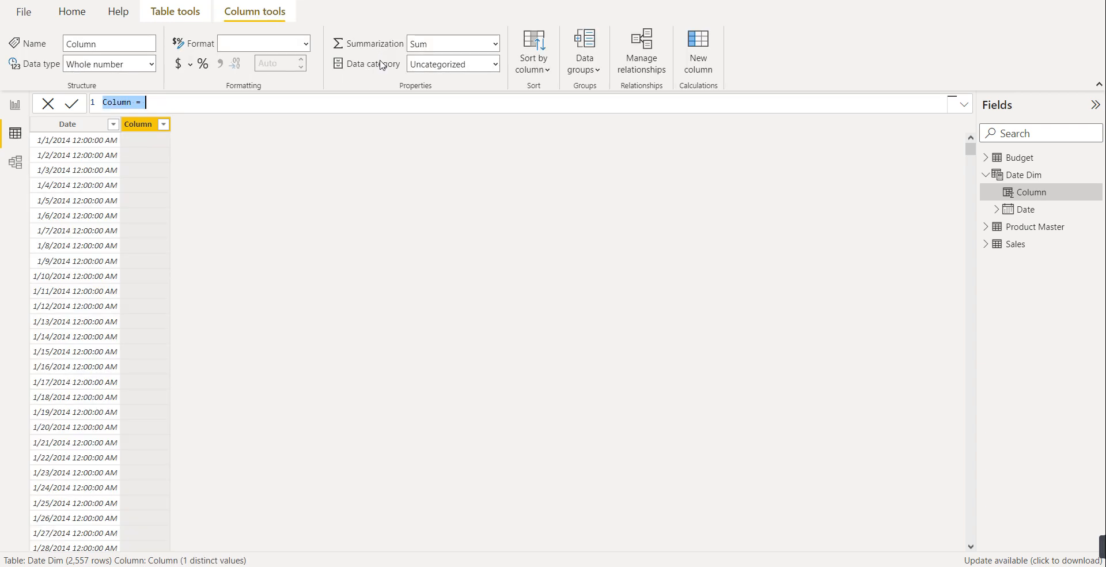
text(Year)
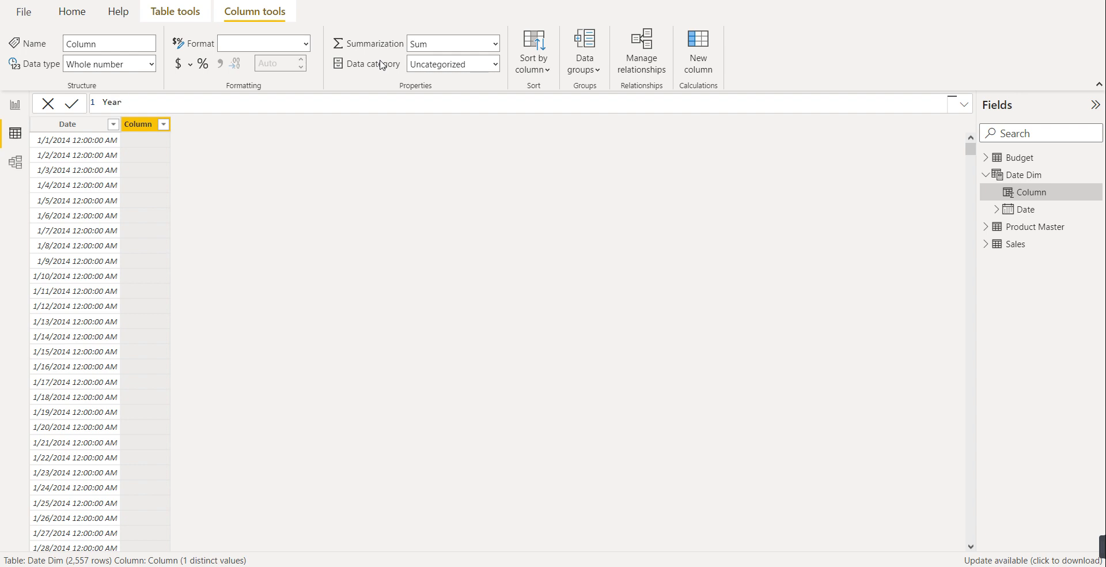
text( = Dat)
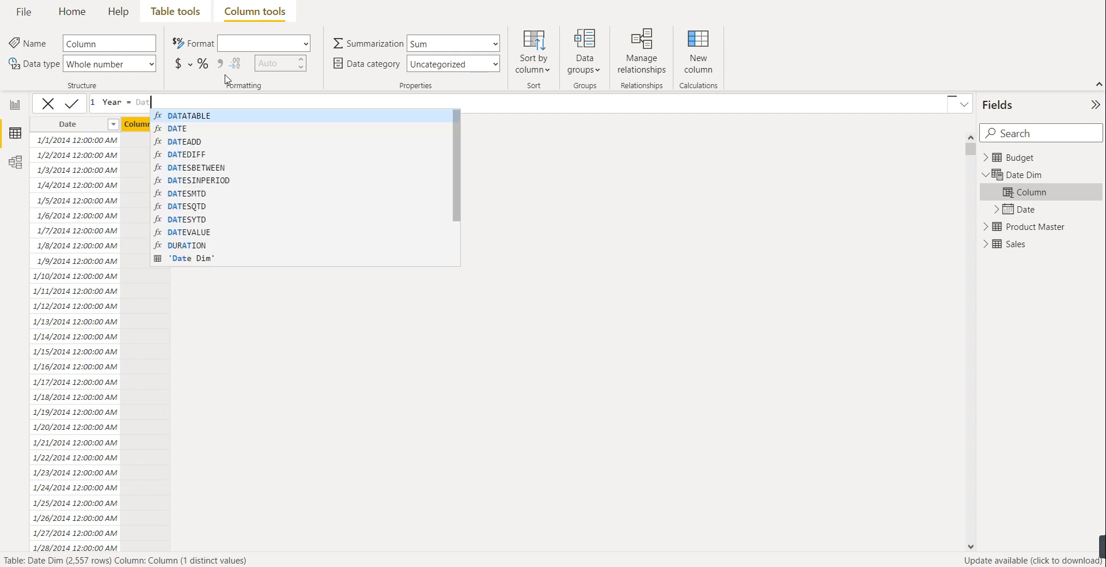
click(202, 259)
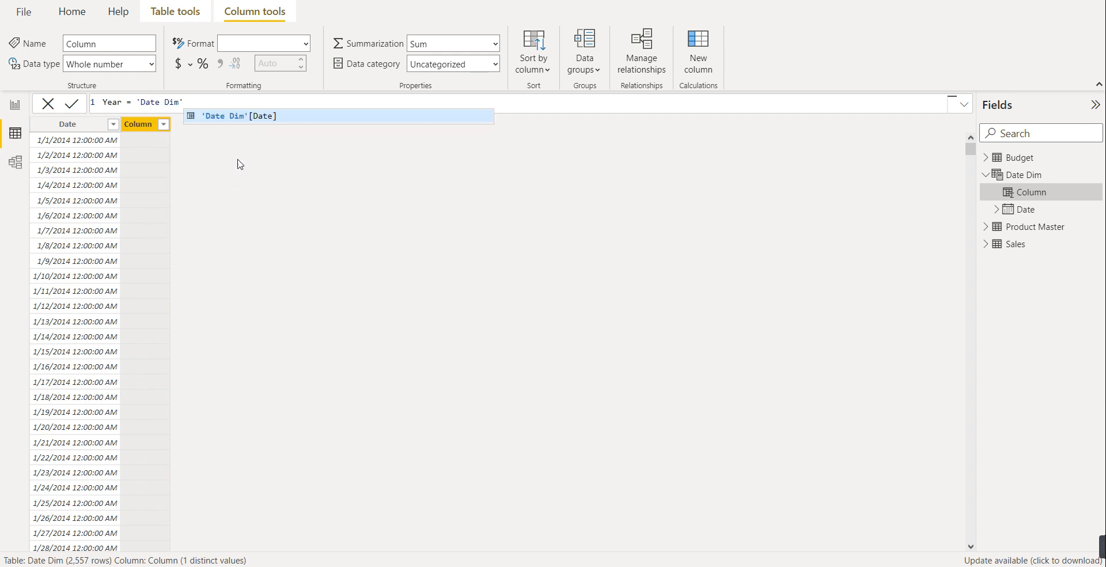
click(251, 118)
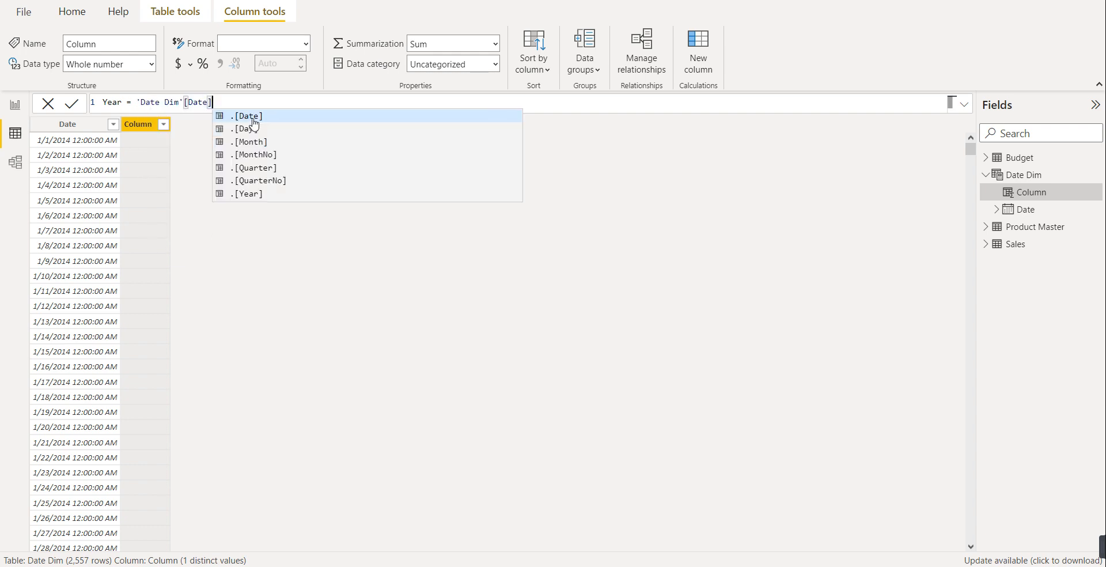
click(259, 193)
key(Return)
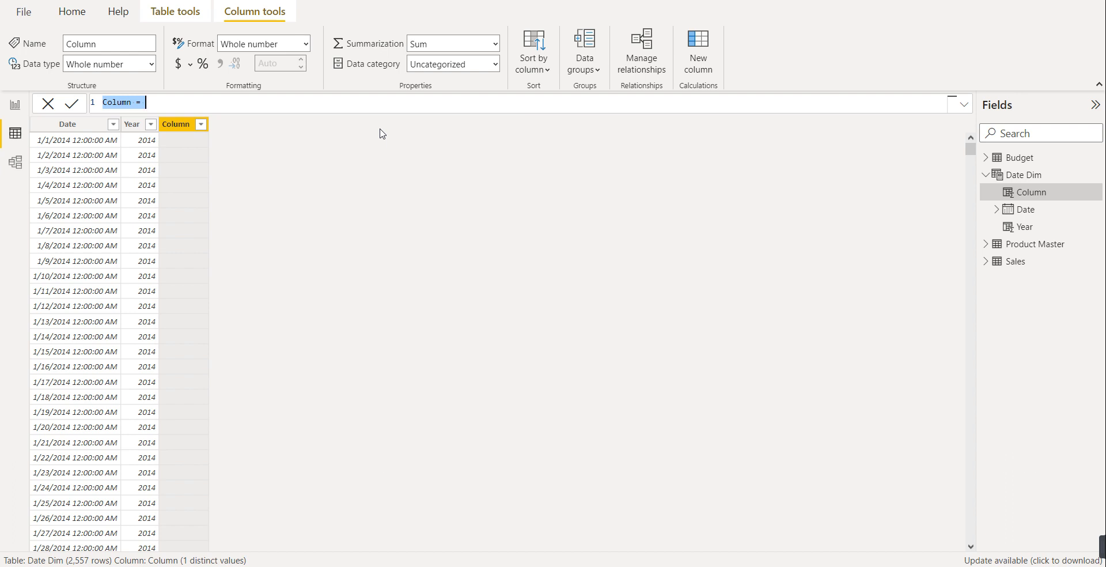
- Add a calculated column to the Date Dim table with the formula Month = 'Date Dim'[Date].[Month]
text(Month = Dat)
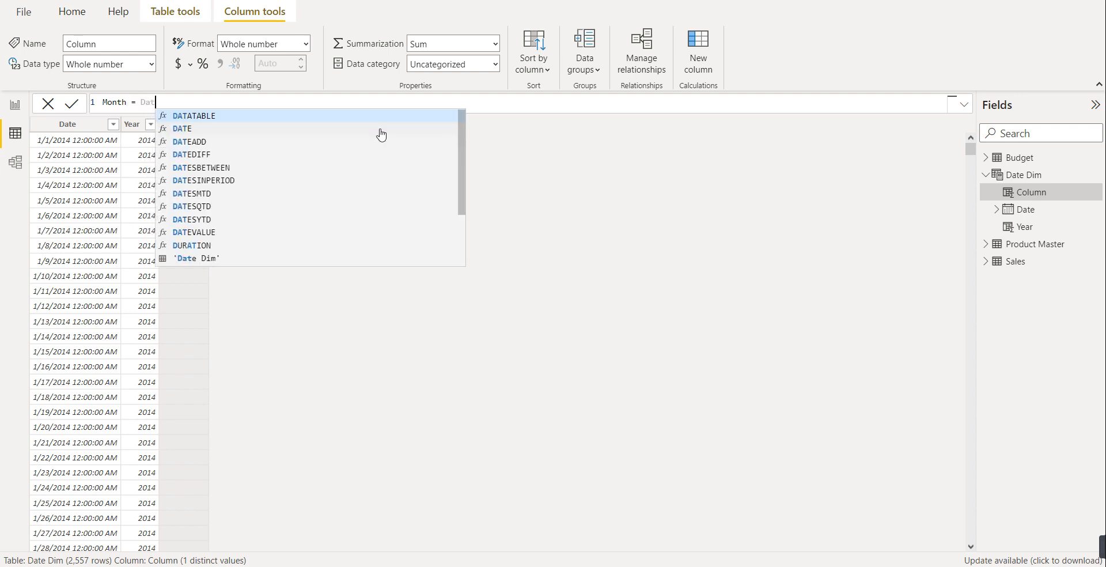
click(208, 259)
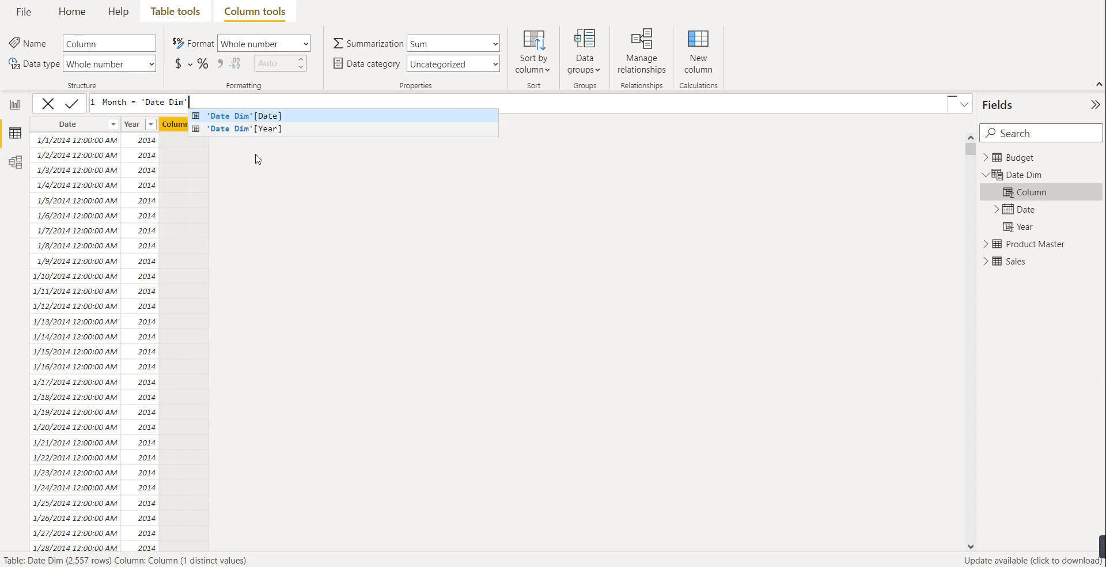
click(255, 117)
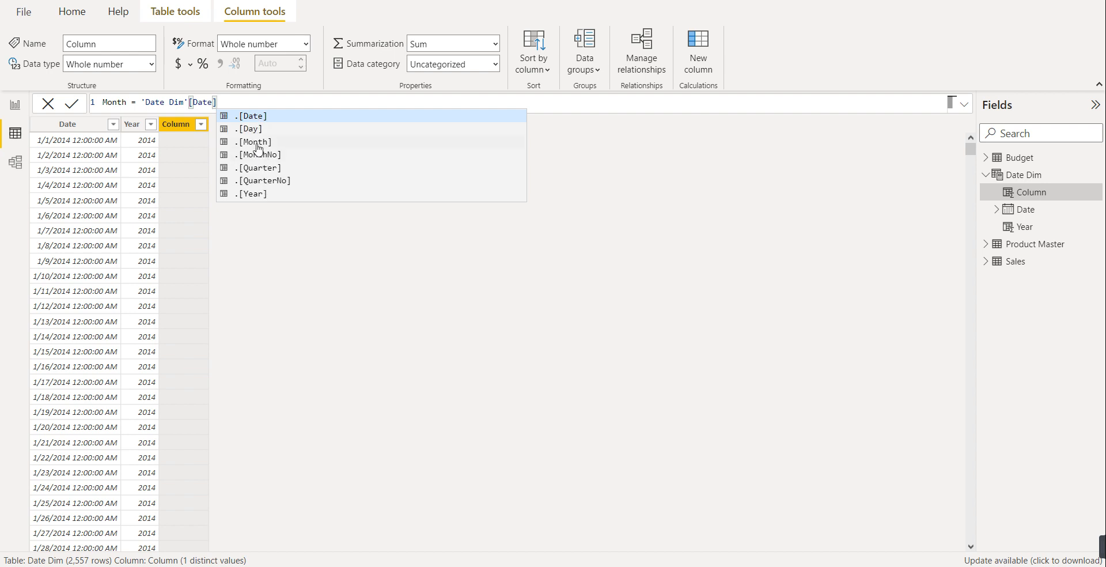
click(258, 144)
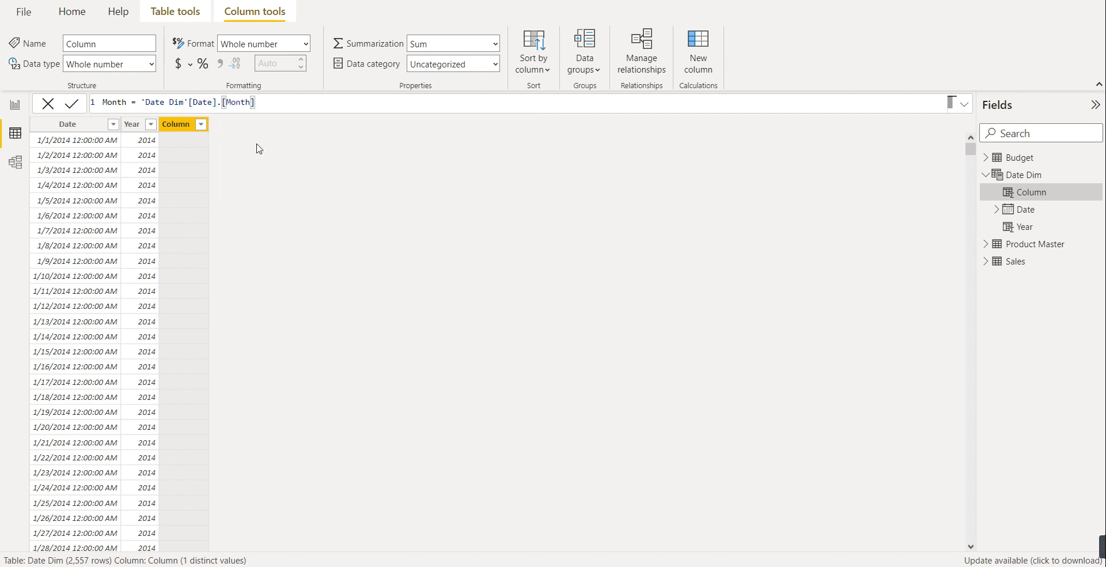
key(Return)
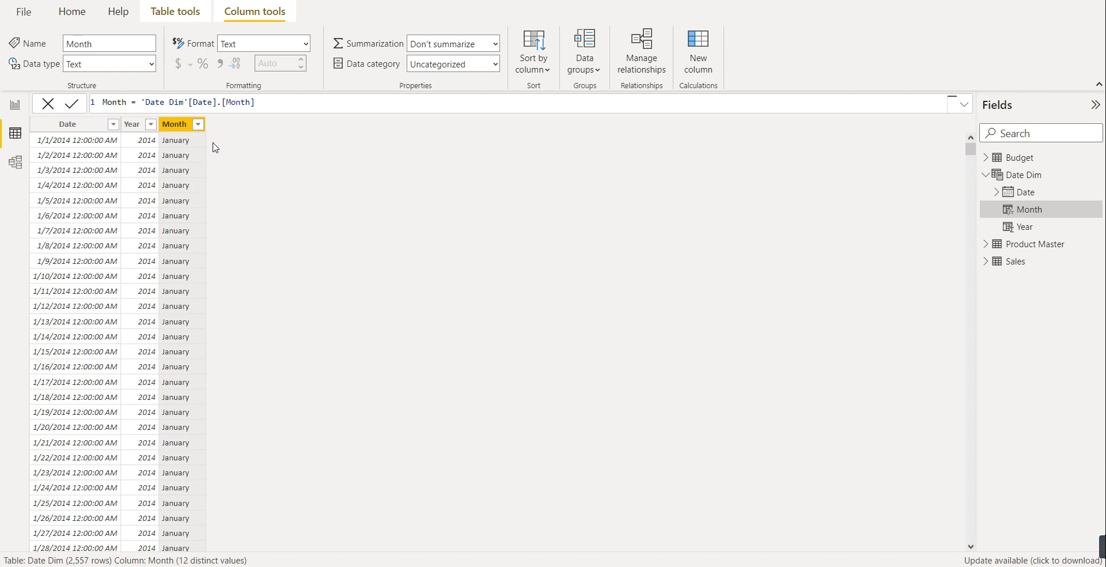
- Add a calculated column to the Date Dim table with the formula Qtr = 'Date Dim'[Date].[Quarter]
click(694, 54)
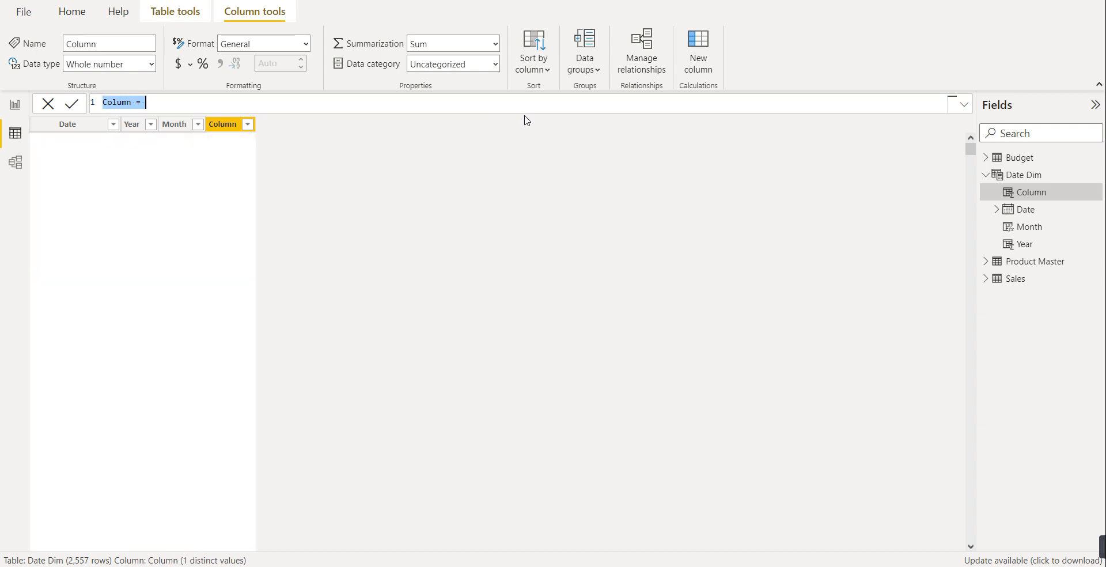
text(Qtr)
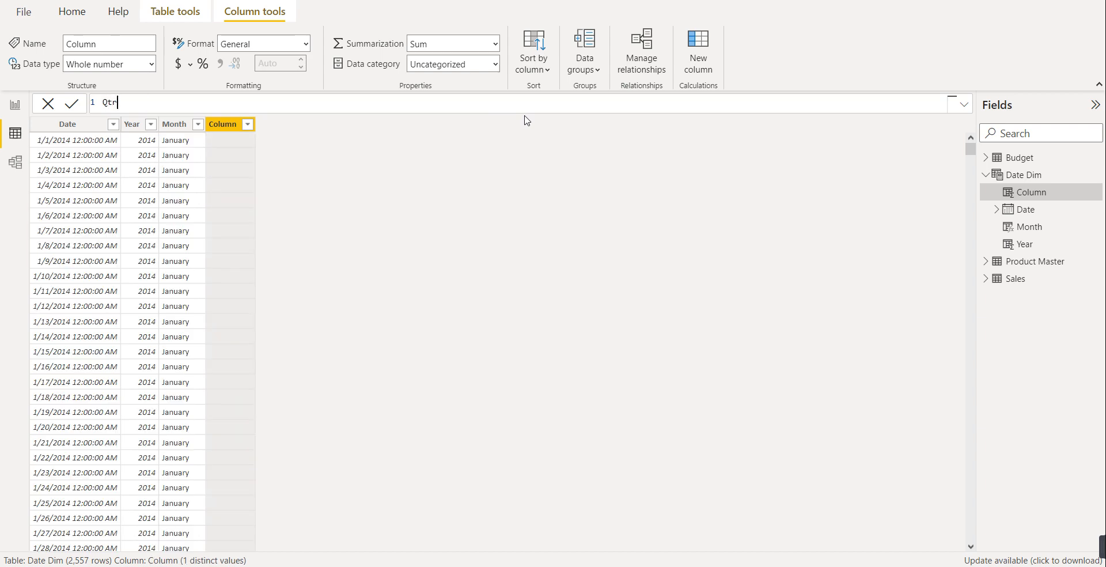
text( = Dat)
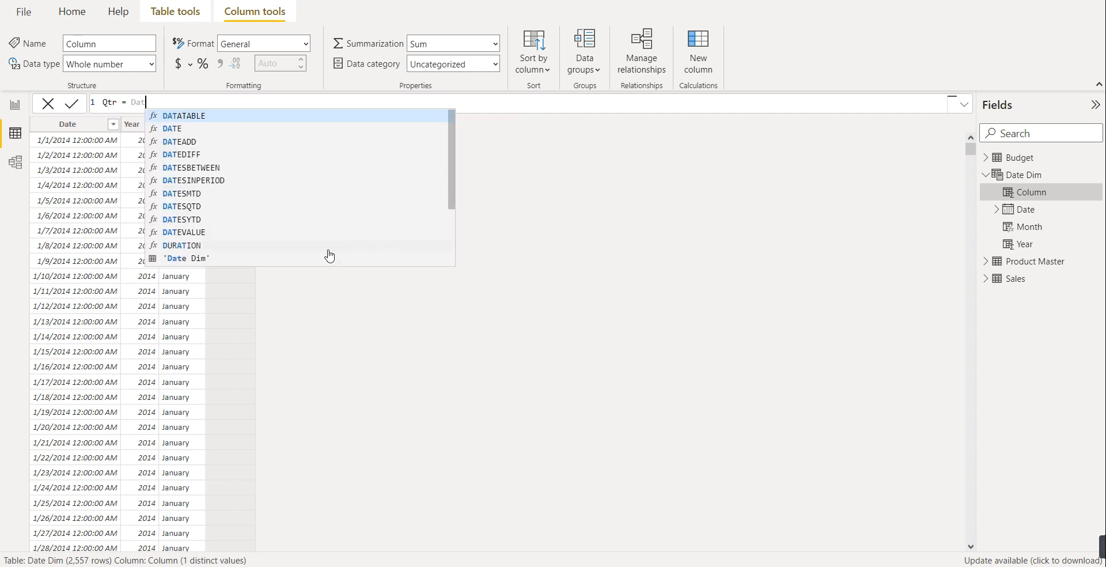
click(205, 260)
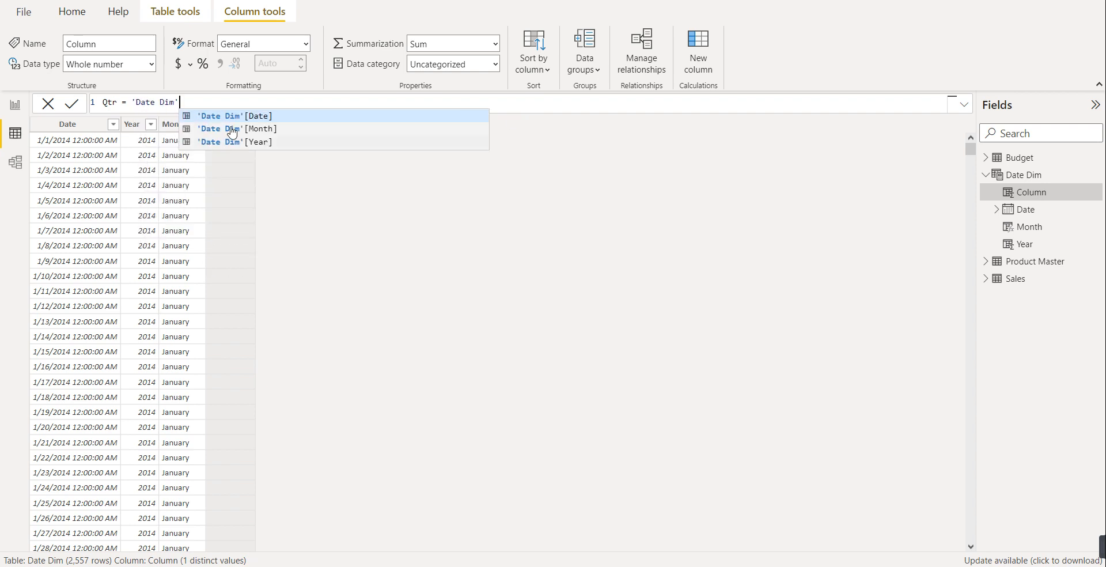
click(248, 118)
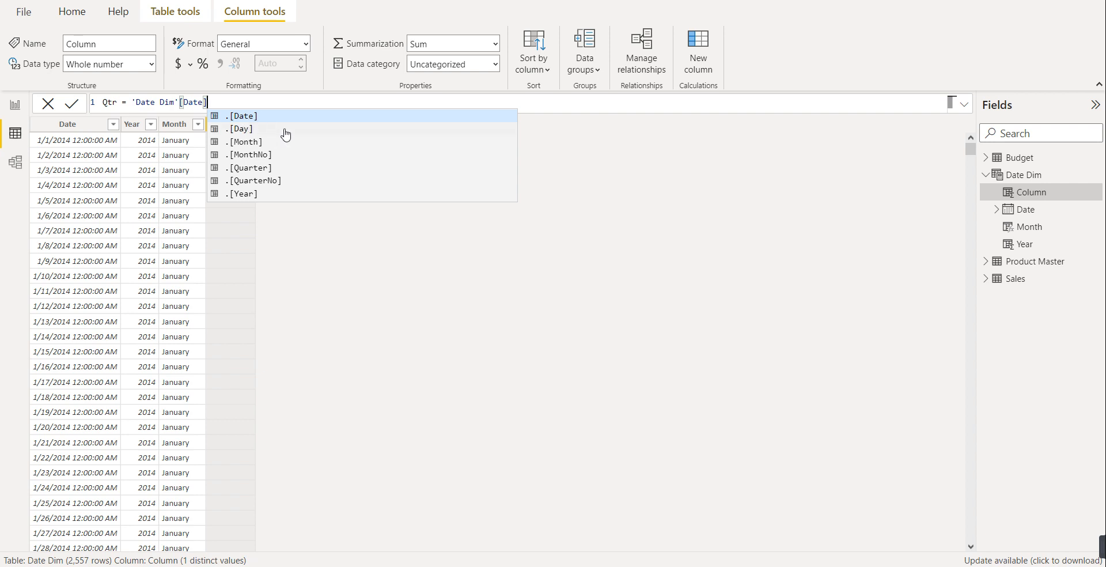
click(263, 168)
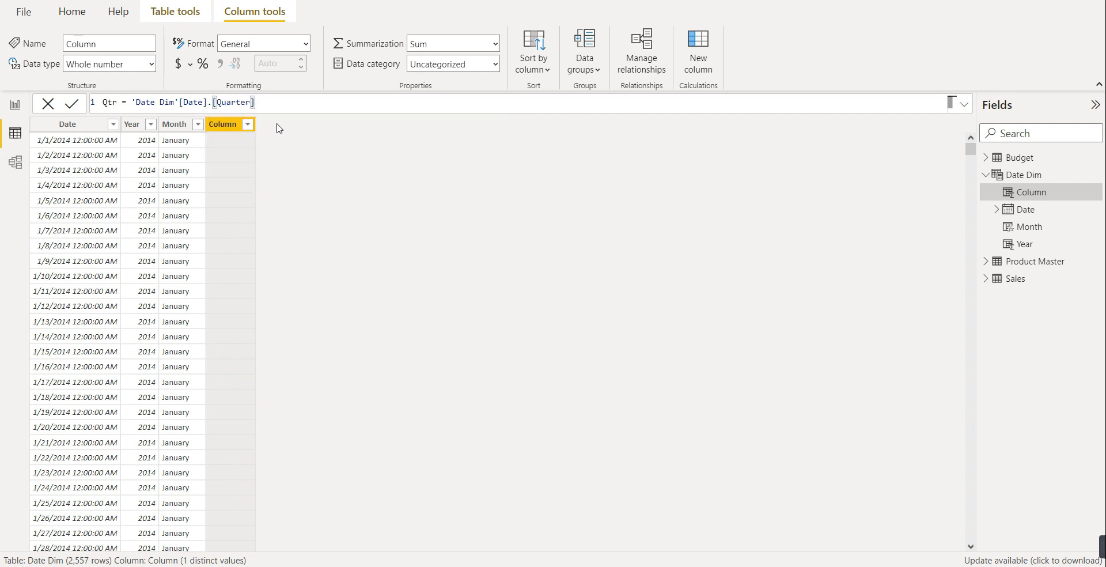
key(Return)
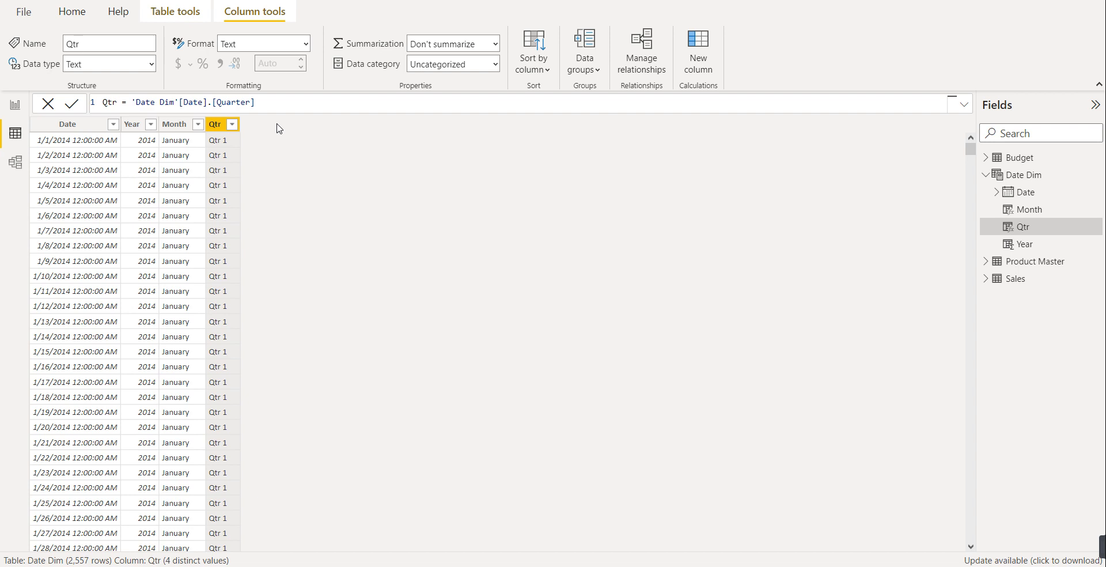
- Arrange the model diagram with Product Master between Budget and Sales, and Date Dim below Budget
click(22, 170)
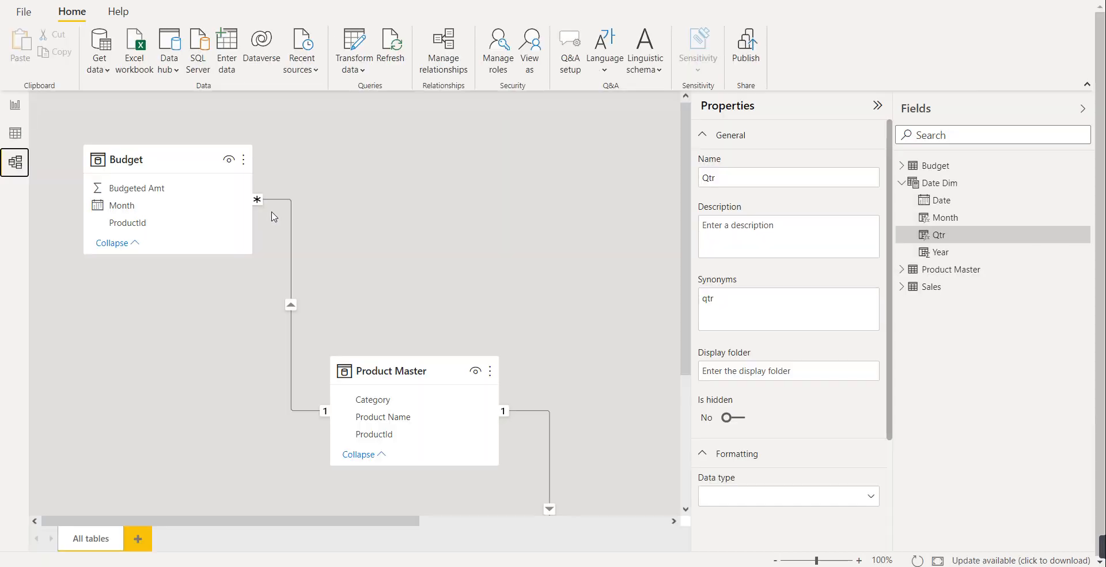
scroll(436, 339, down, 1)
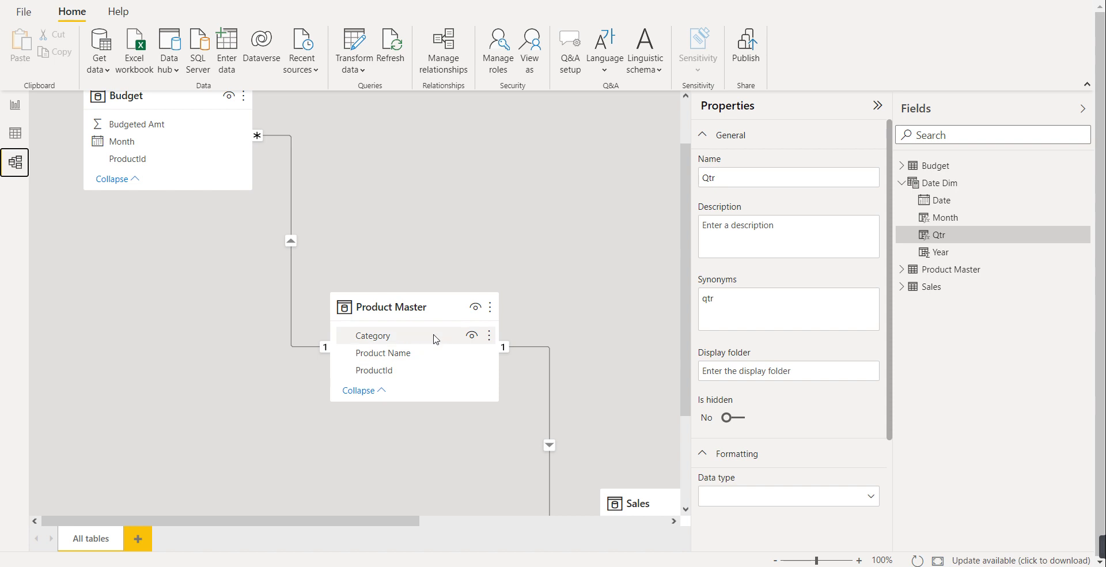
drag(443, 311, 419, 199)
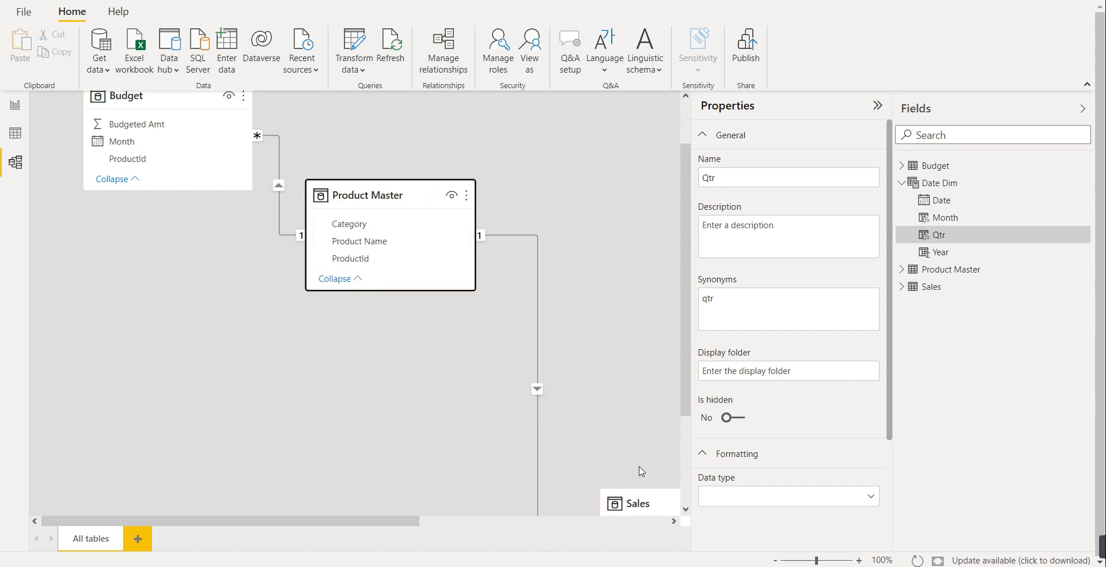
drag(661, 503, 574, 150)
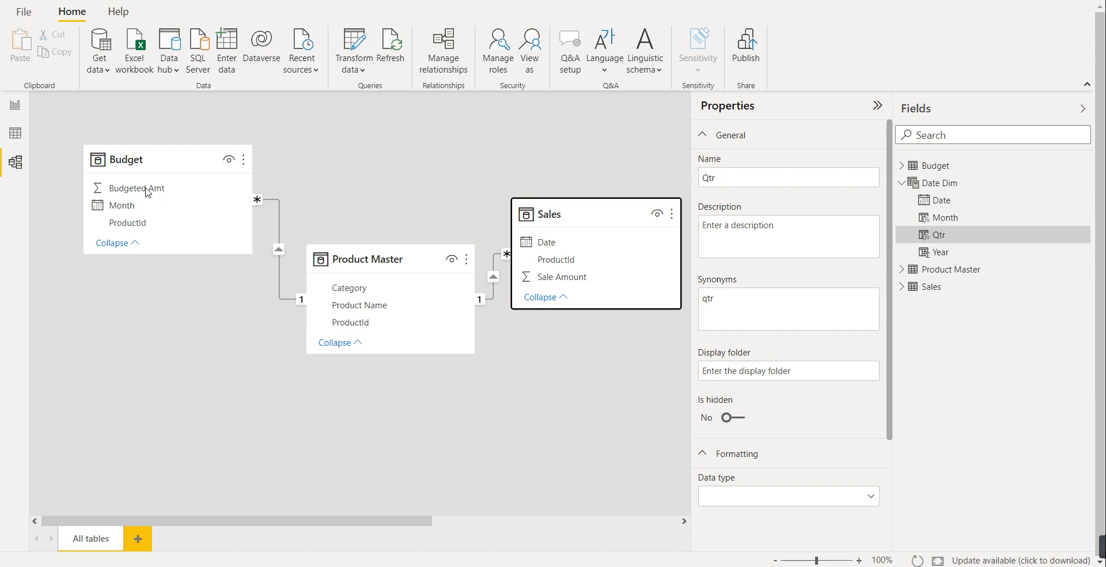
mouse_move(425, 256)
drag(412, 520, 660, 521)
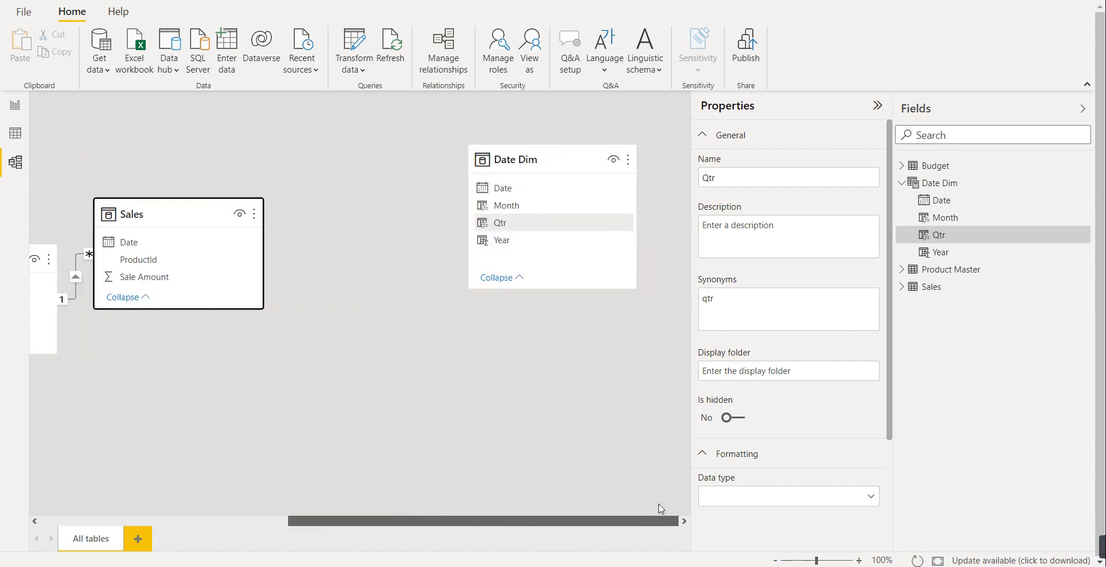
drag(559, 164, 183, 371)
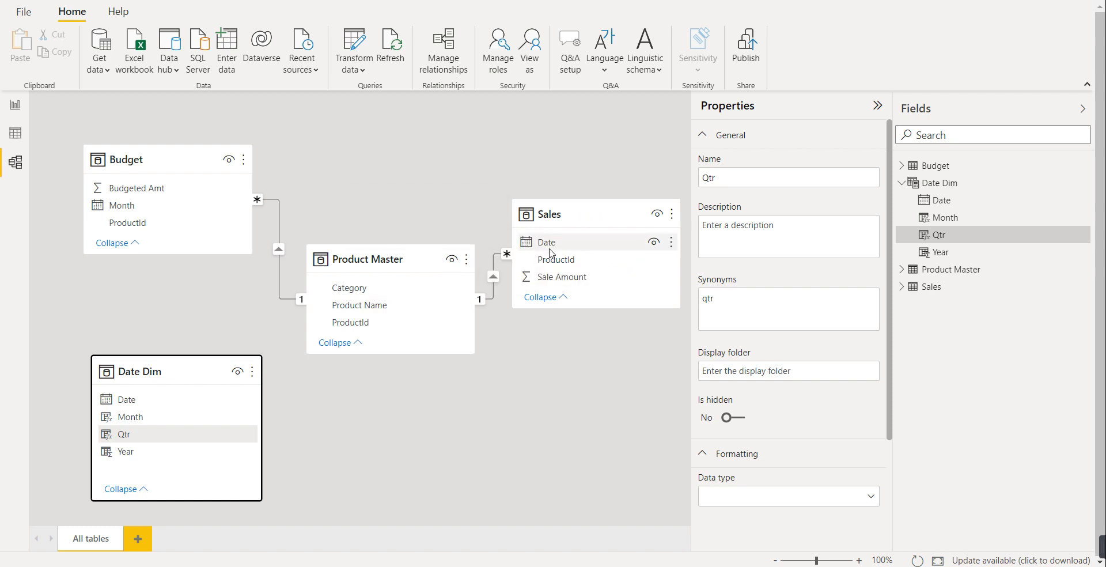
- Create relationships from the Sales table's Date and the Budget table's Month to the Date column of Date Dim
drag(552, 250, 153, 407)
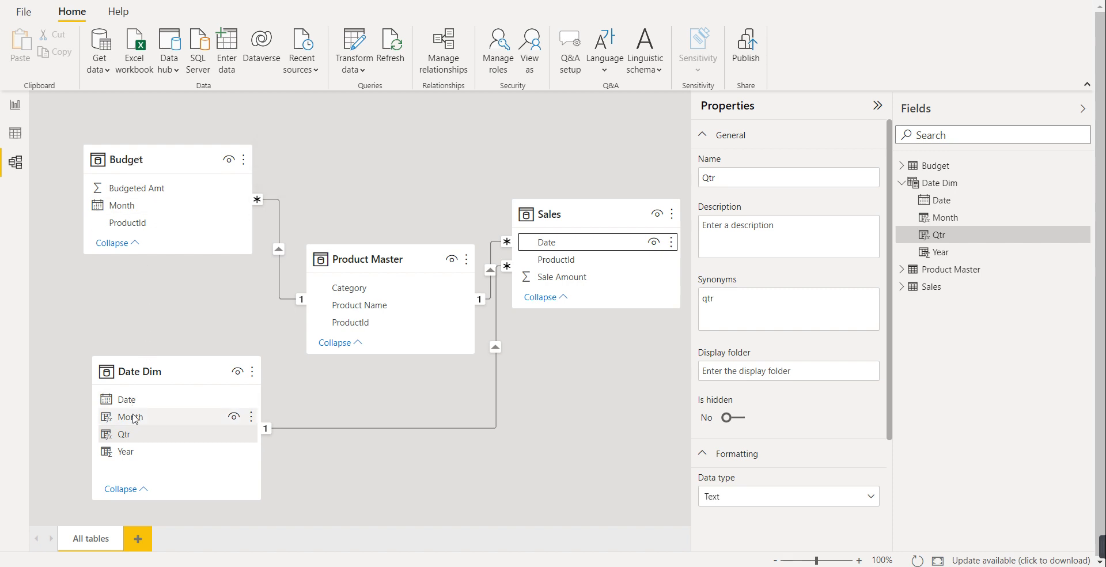
drag(135, 419, 131, 212)
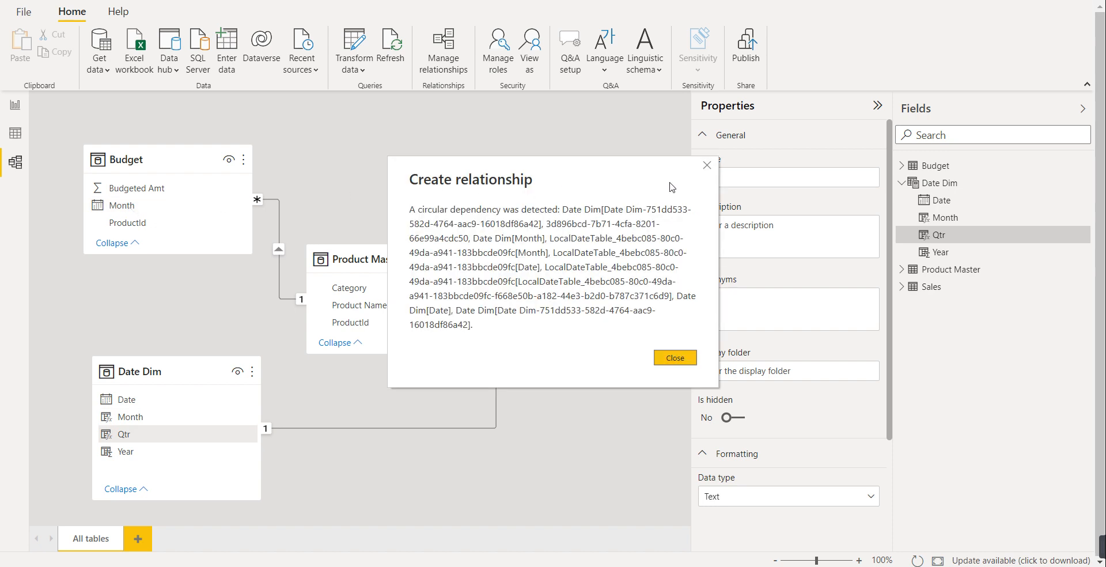
click(674, 358)
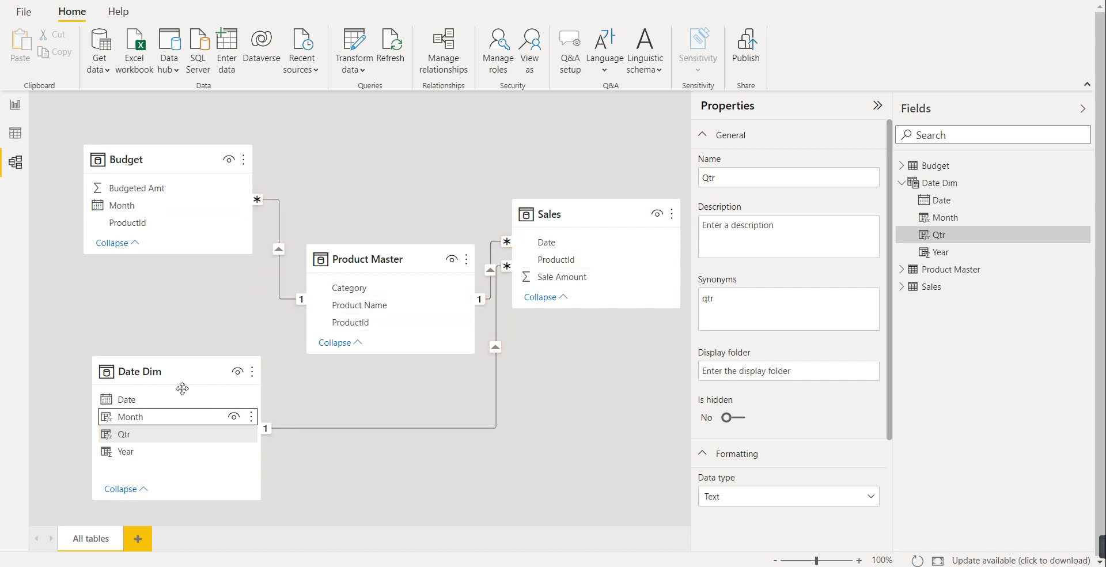
click(133, 400)
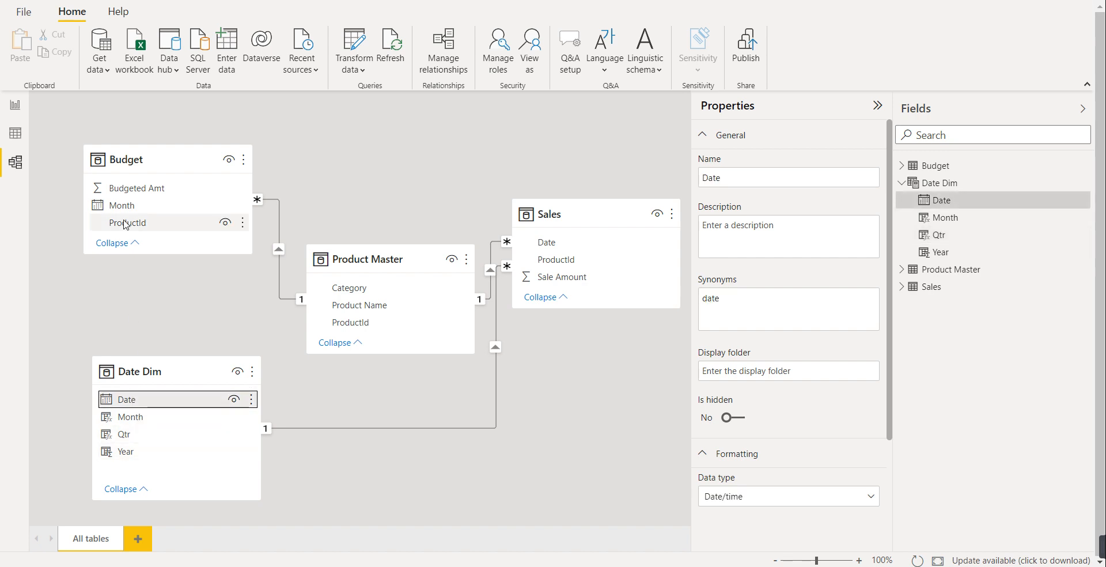
drag(121, 206, 142, 400)
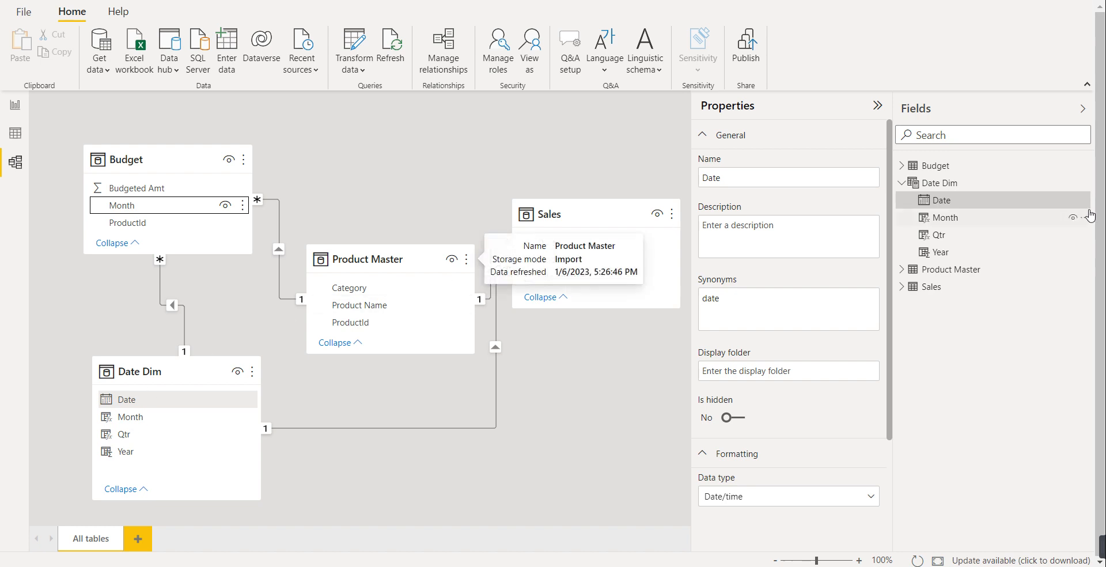
- Hide the Month and ProductId columns of the Budget table in report view
click(904, 166)
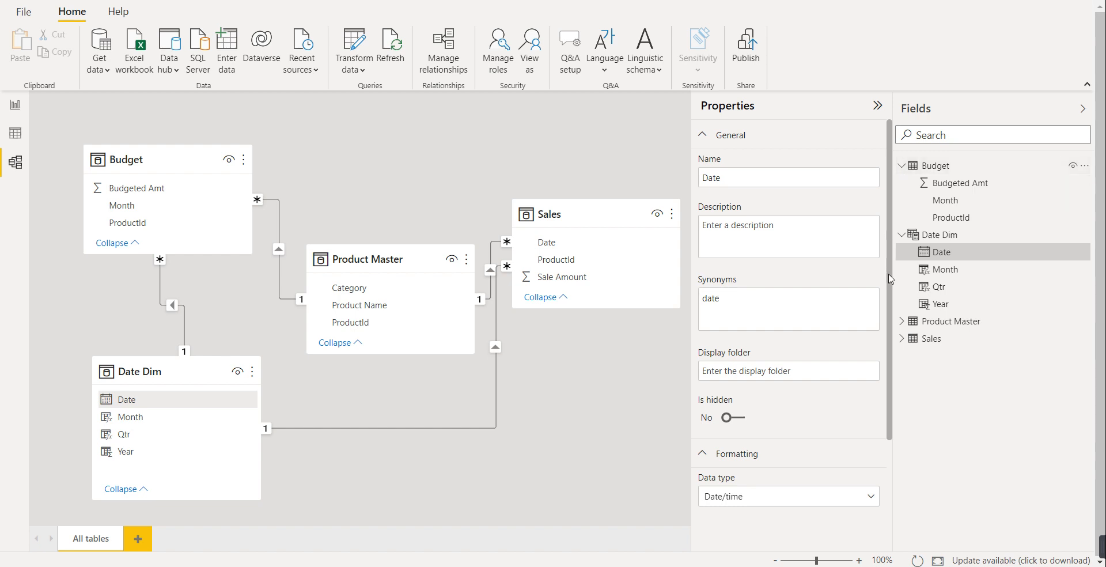
click(908, 325)
click(904, 391)
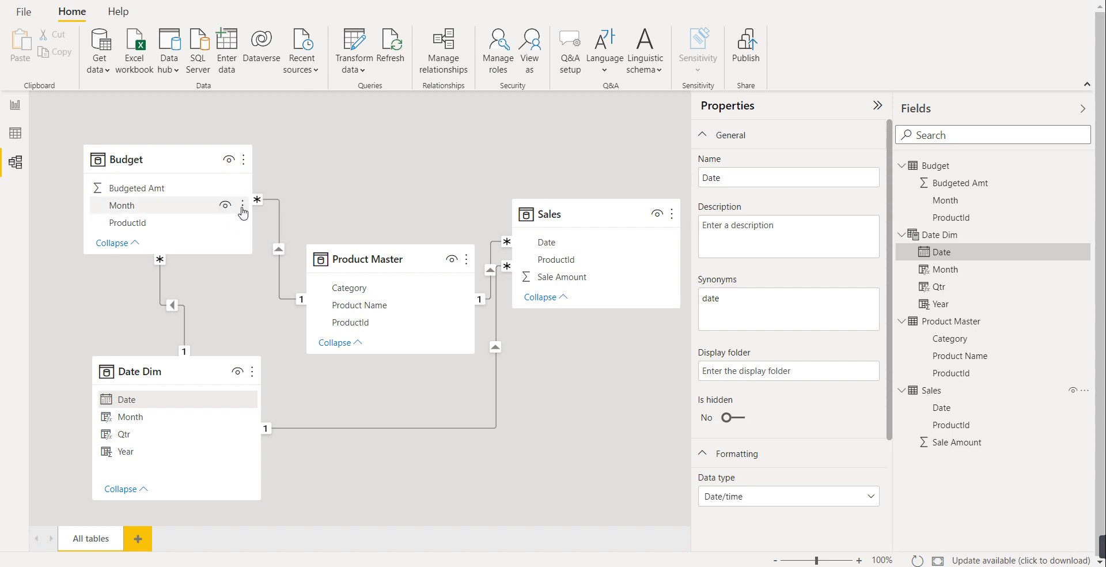
right_click(244, 207)
click(270, 254)
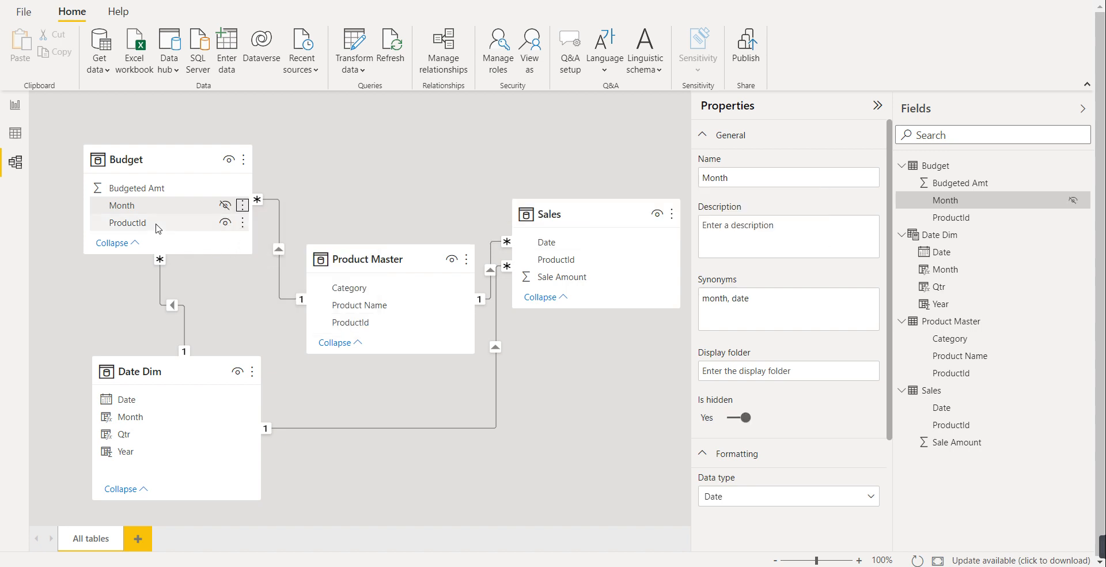
click(226, 224)
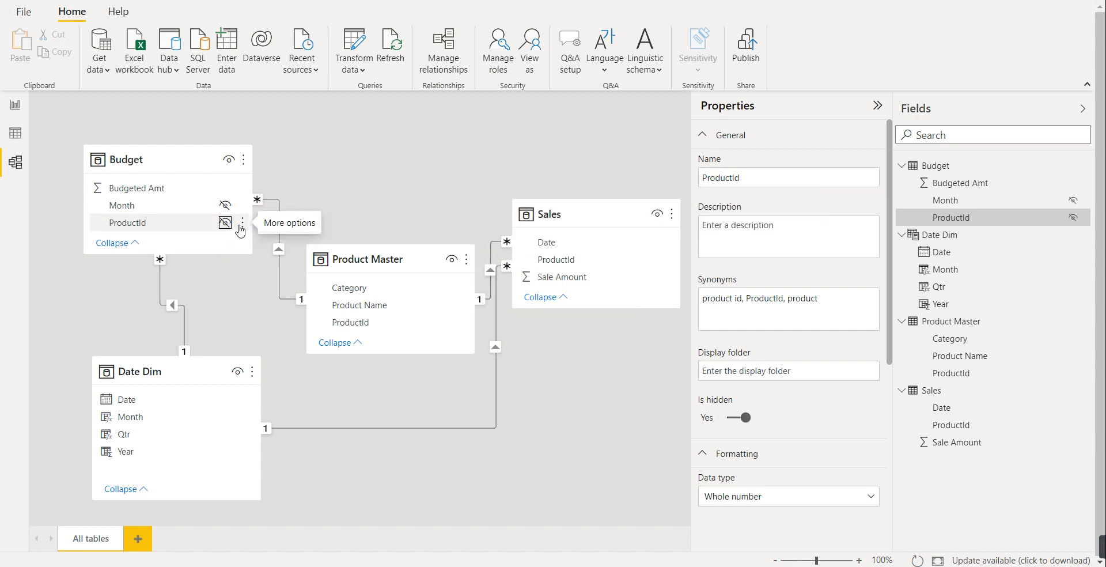
click(242, 225)
click(219, 279)
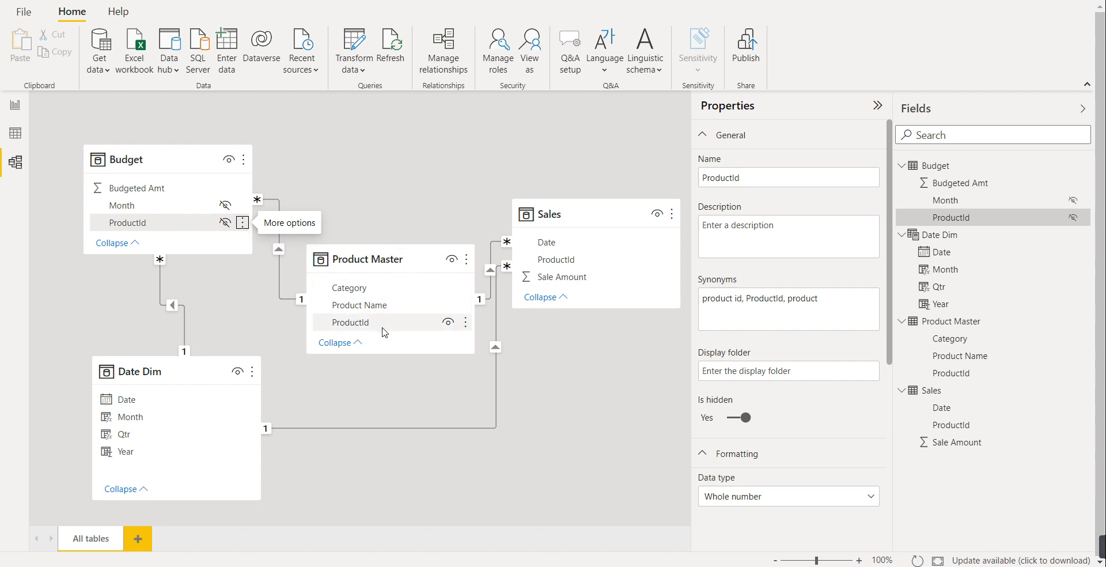
- Hide ProductId of the Product Master table and both Date and ProductId of the Sales table in report view
click(465, 322)
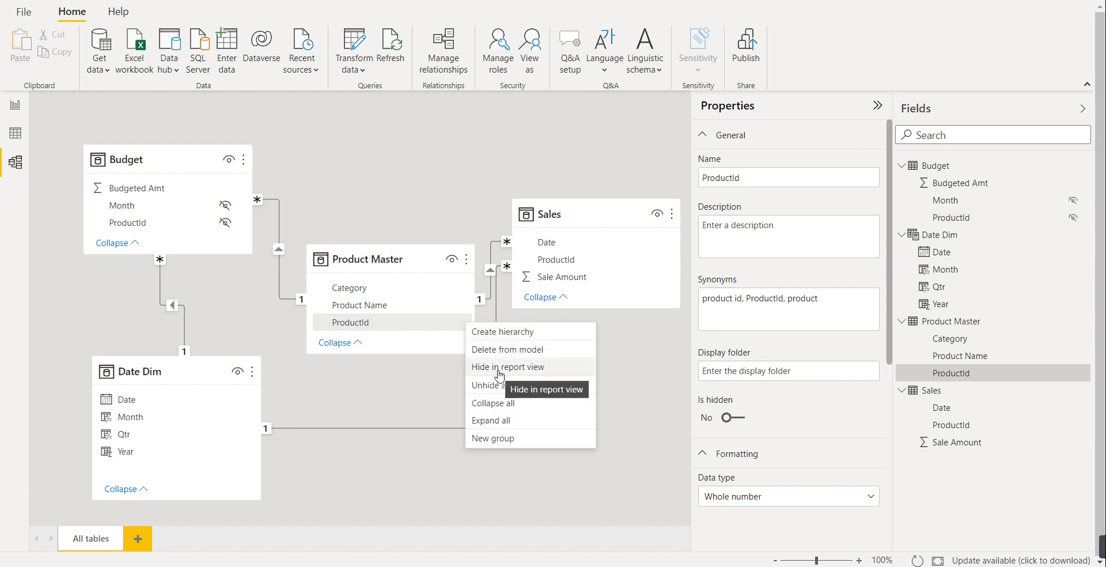
click(497, 368)
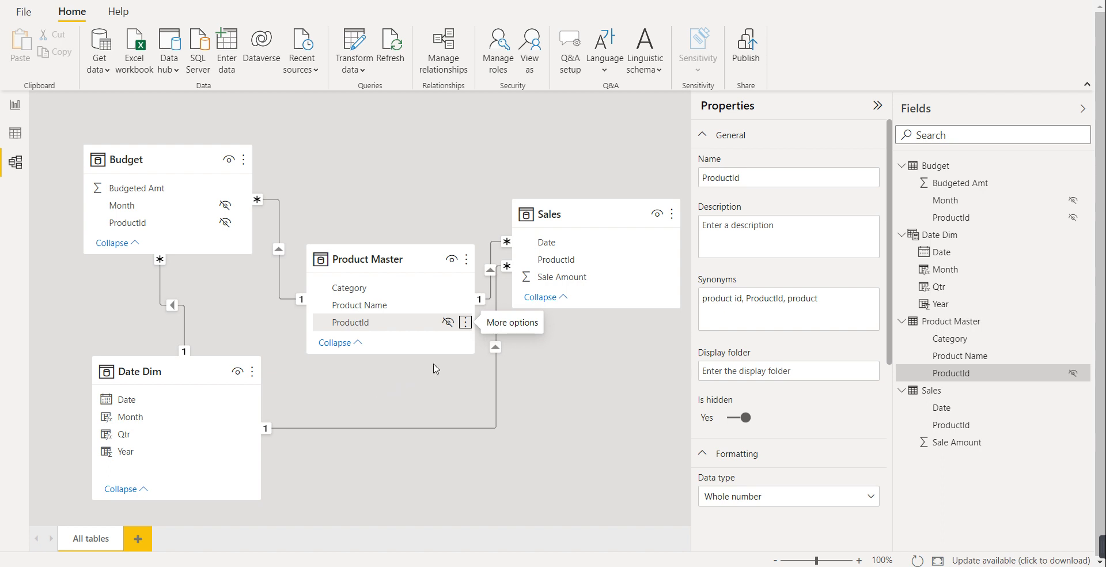
click(671, 243)
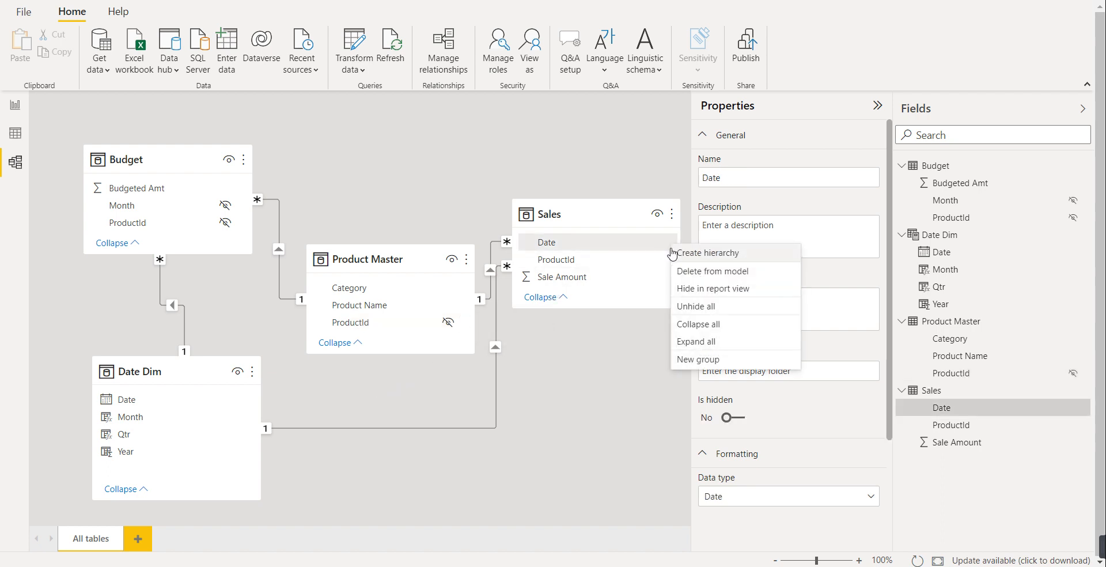
click(703, 289)
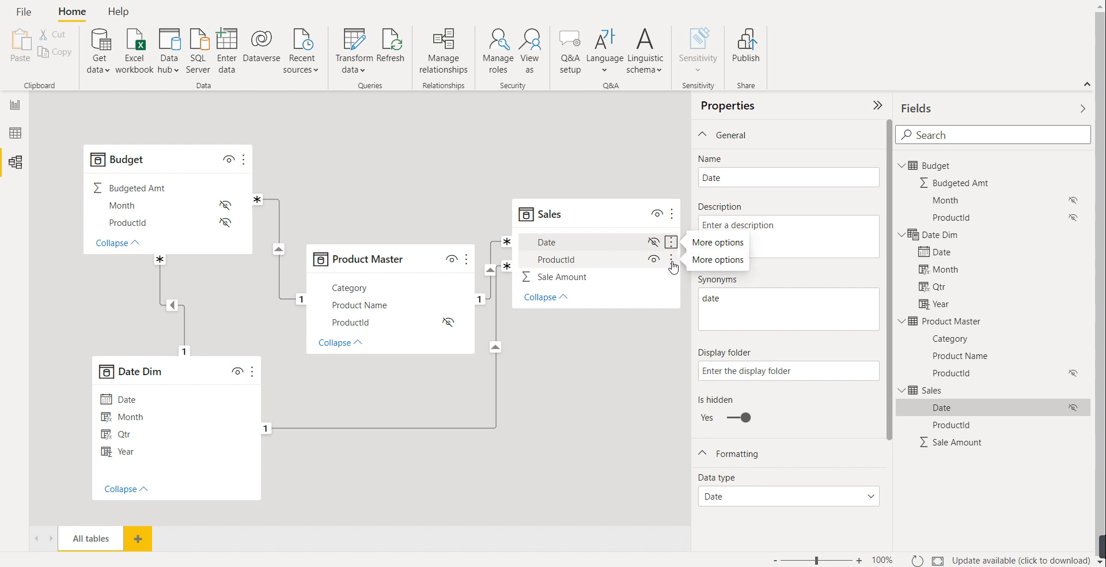
click(671, 260)
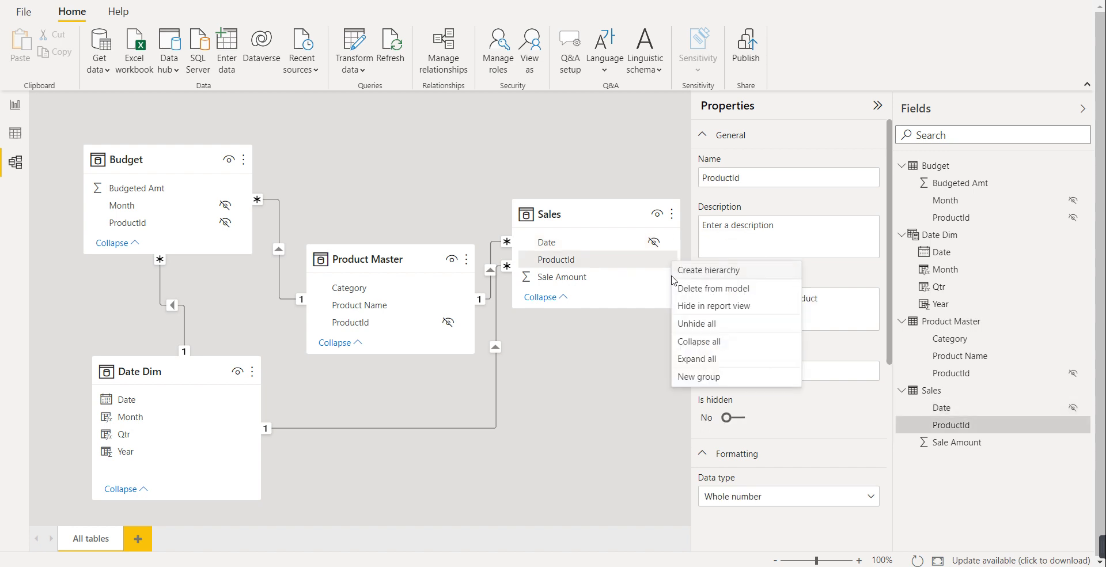
click(707, 304)
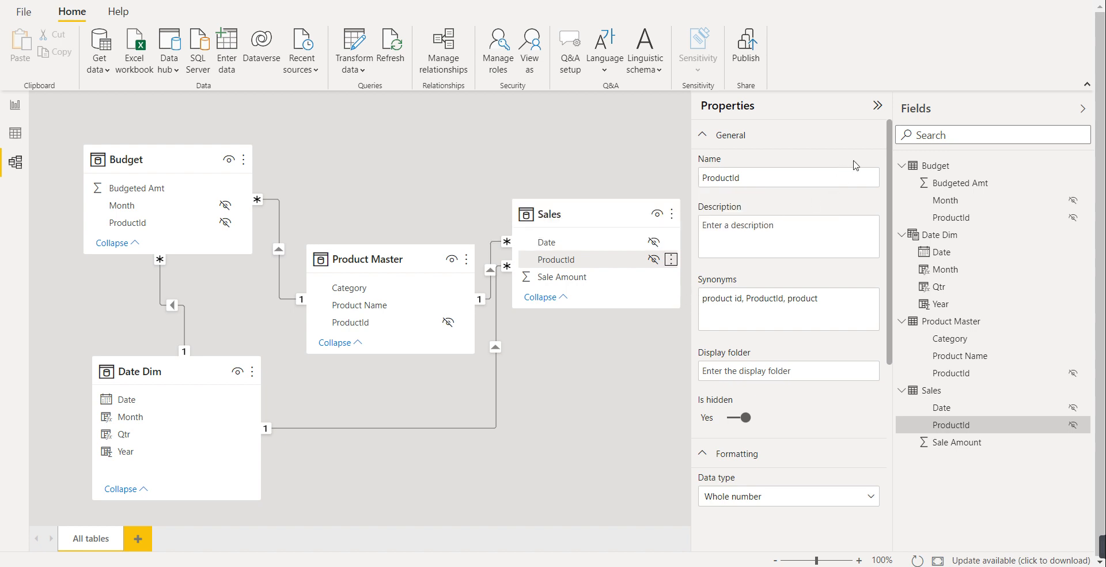
- Check in the report view which fields are available under the Product Master, Sales and Budget tables
click(21, 110)
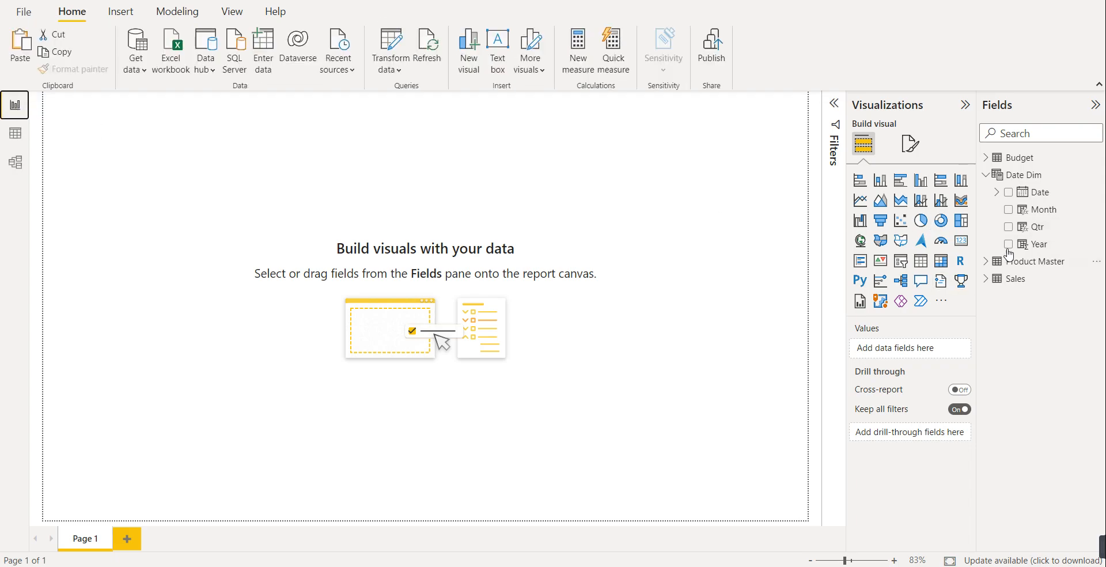
click(985, 261)
click(986, 313)
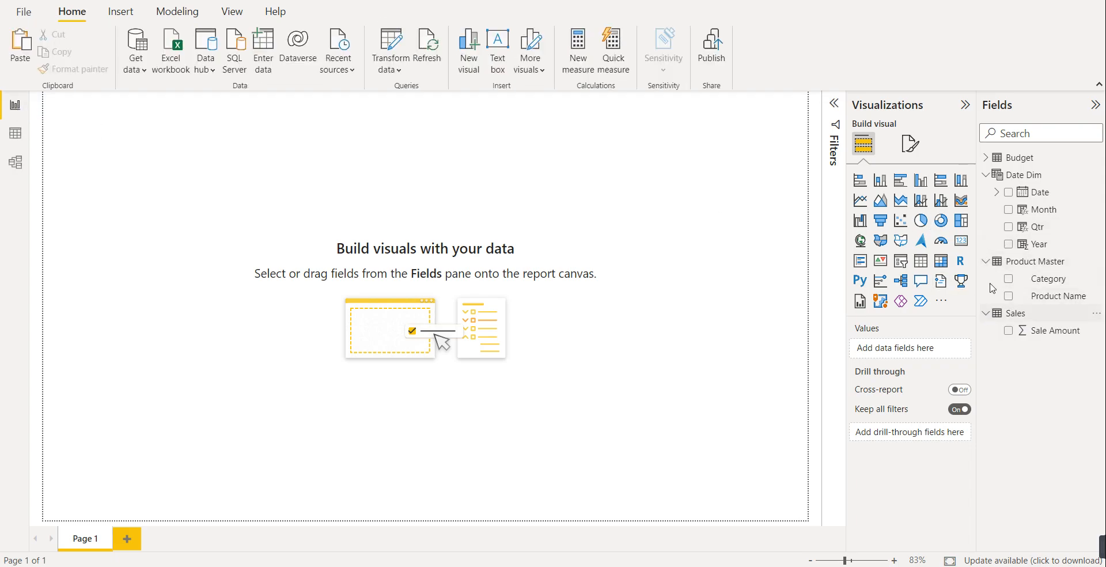
click(985, 157)
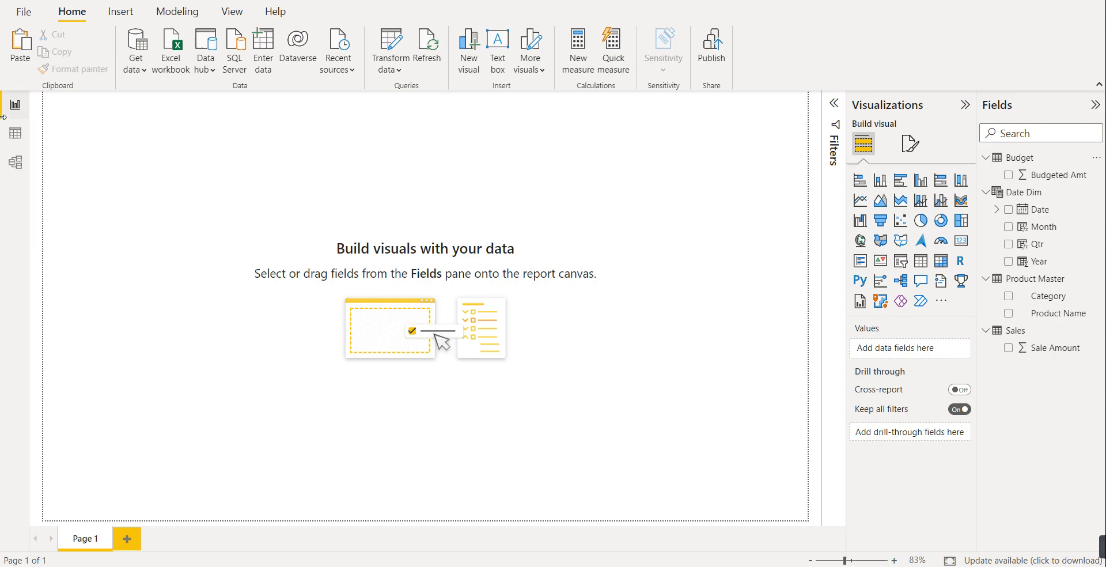
- Create a Date Dim measure from the Sticky Notes formula CY Sales = Var CY = MAX('Date Dim'[Year]) Return CALCULATE(SUM(Sales[Sale Amount]),'Date Dim'[Year]=CY)
click(16, 134)
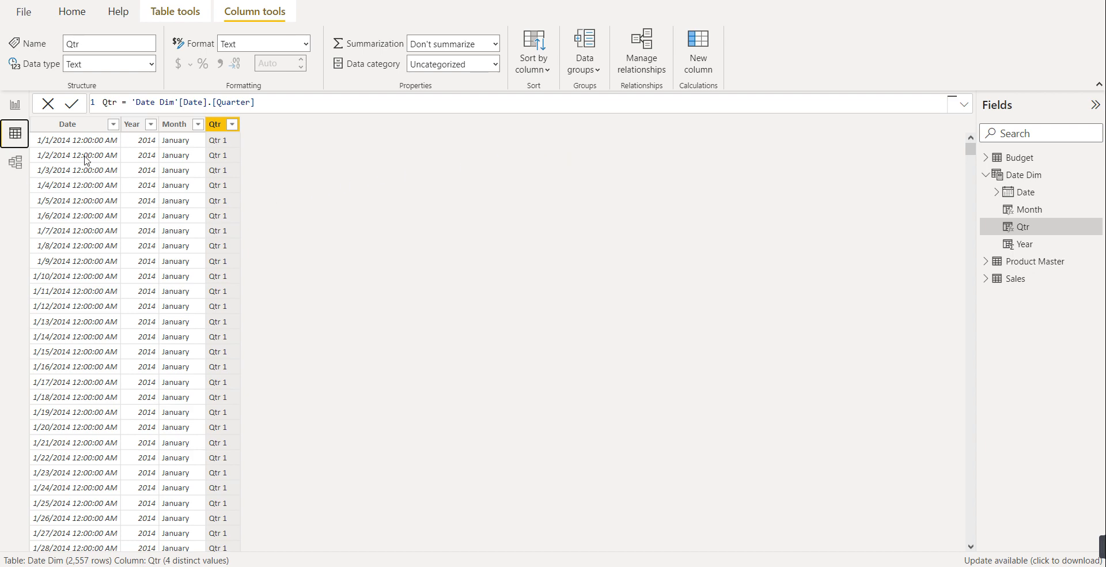
click(67, 17)
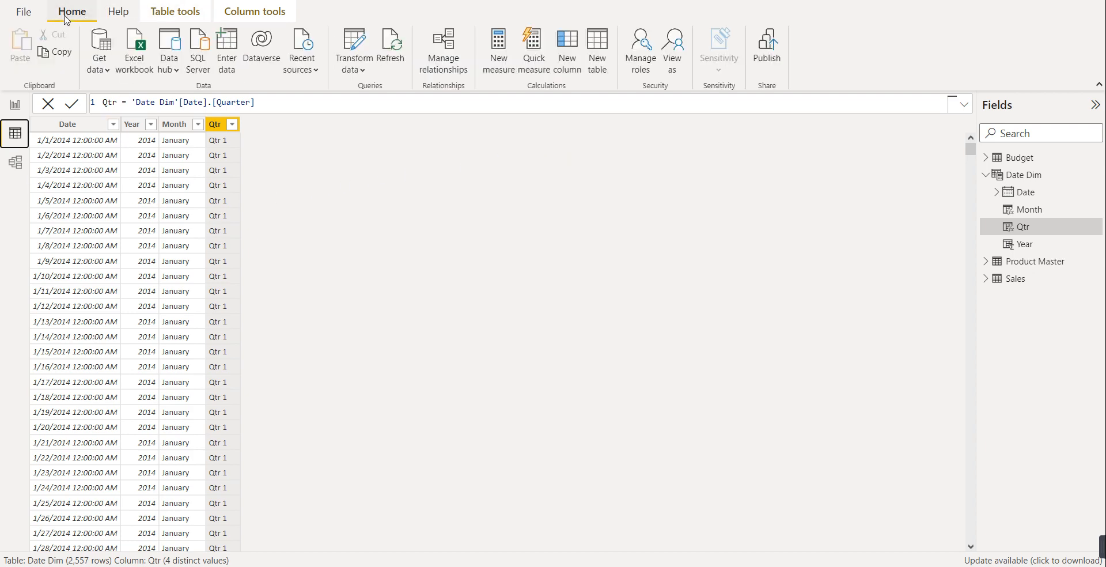
click(497, 51)
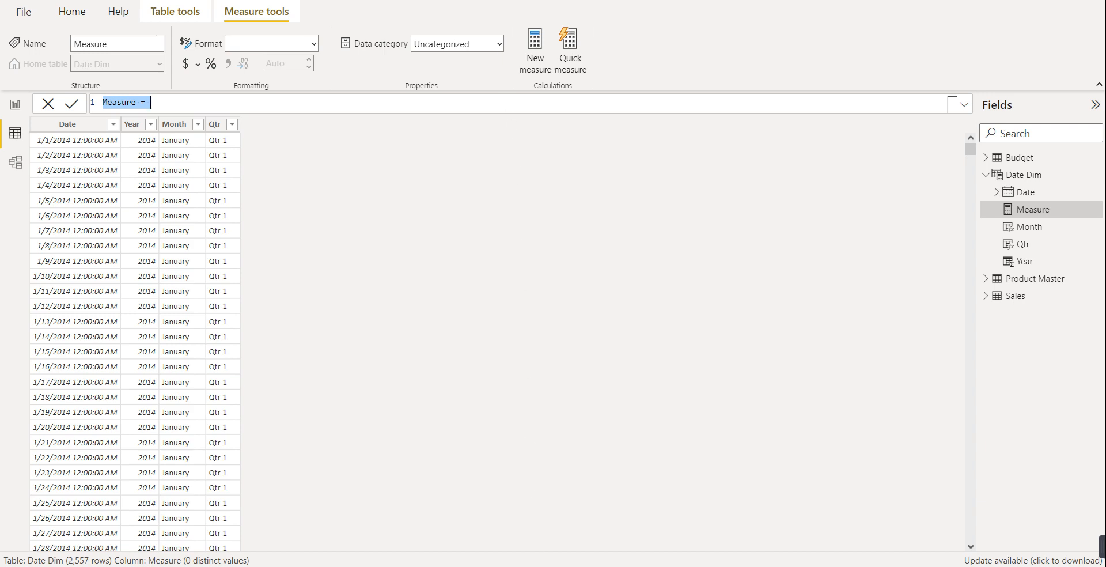
click(472, 565)
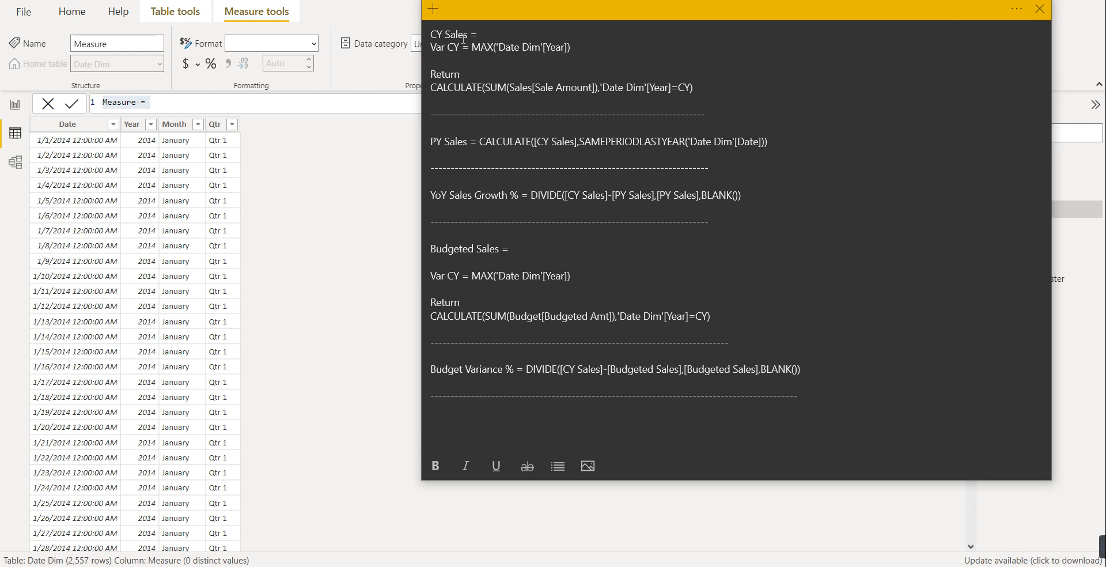
drag(697, 87, 422, 38)
key(ctrl+c)
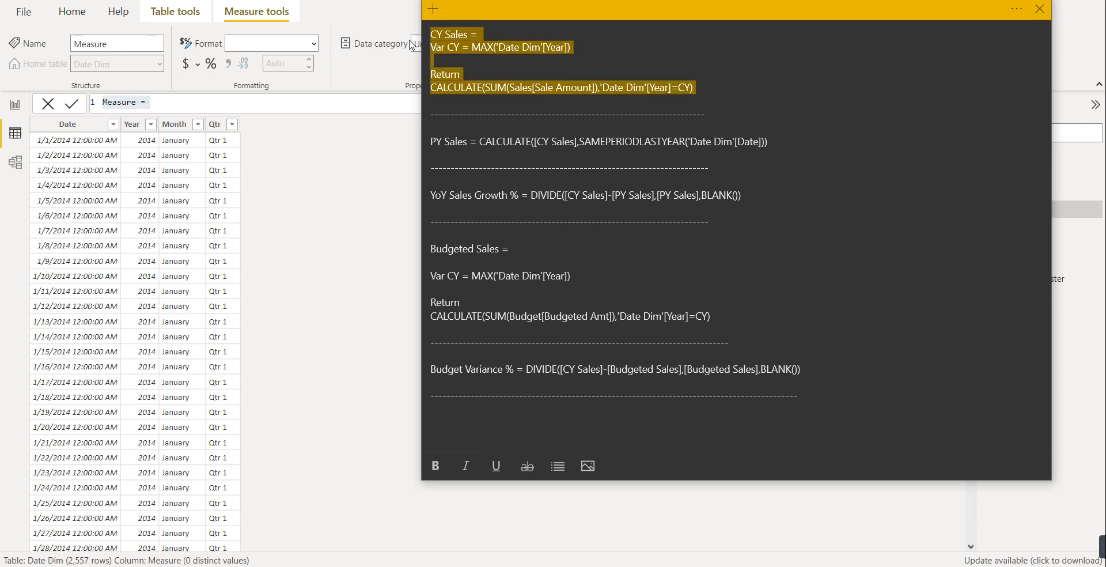
click(190, 101)
key(ctrl+a)
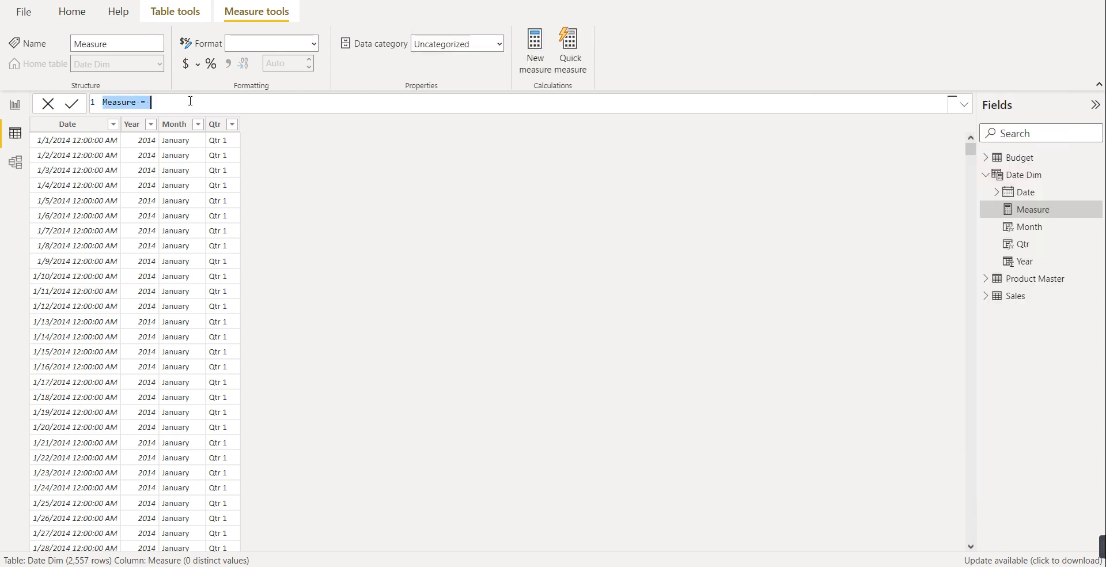
key(ctrl+v)
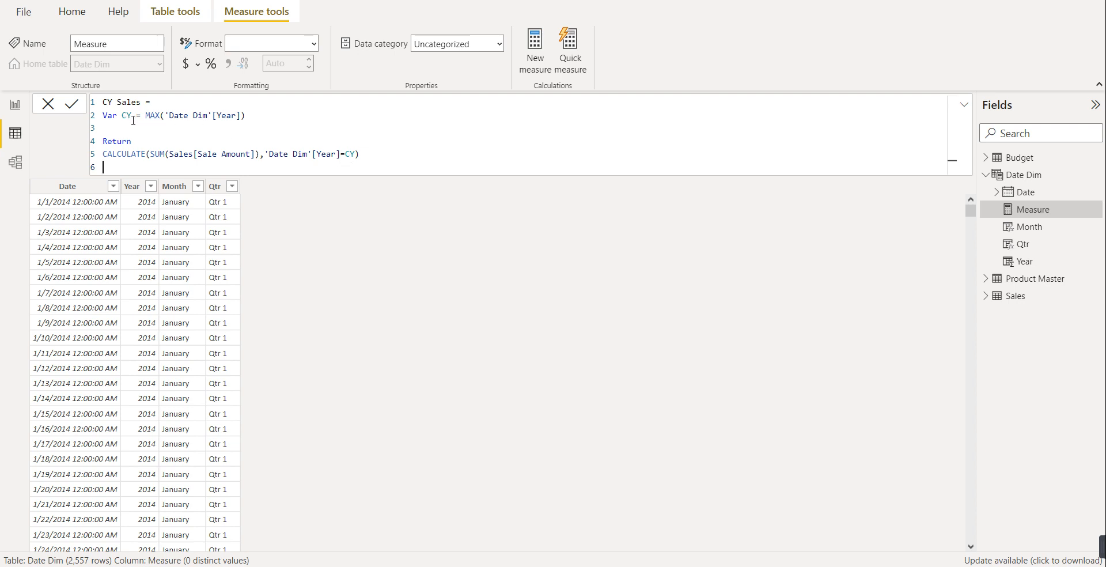
click(379, 155)
key(Return)
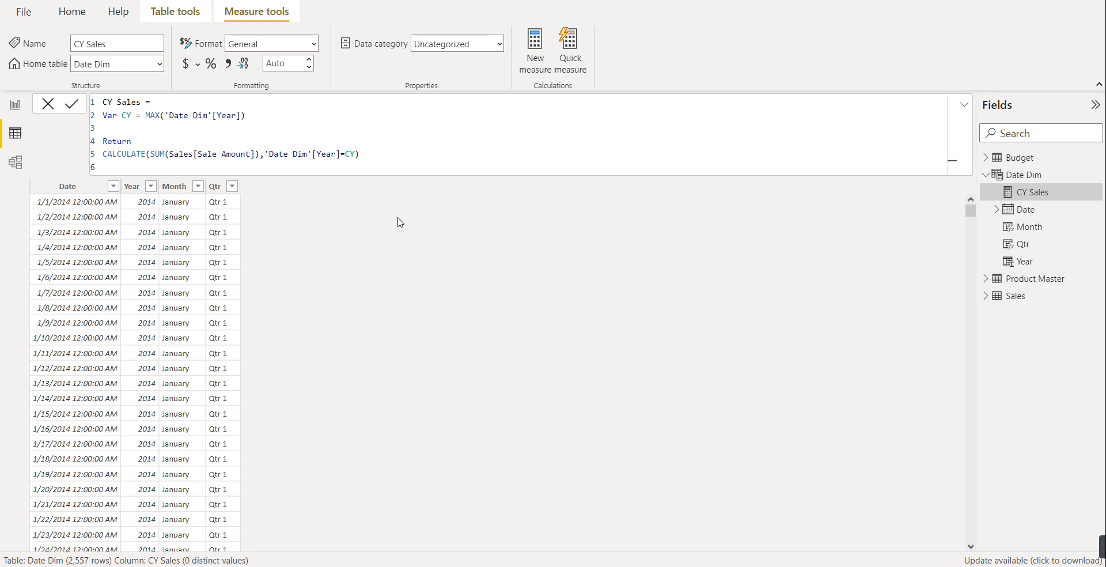
- Add a measure using the Sticky Notes formula PY Sales = CALCULATE([CY Sales],SAMEPERIODLASTYEAR('Date Dim'[Date]))
click(530, 52)
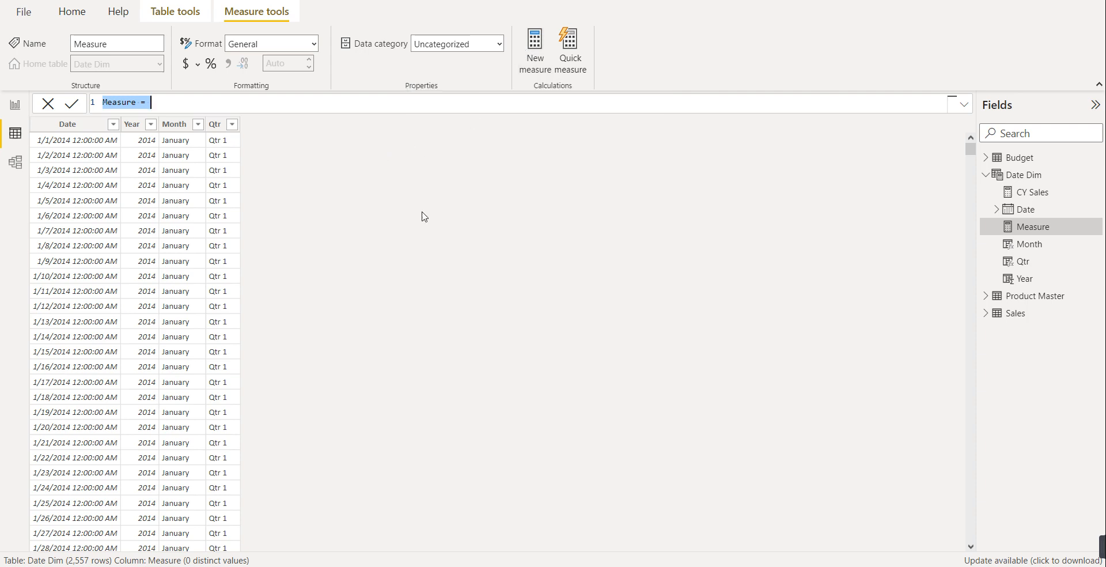
mouse_move(550, 566)
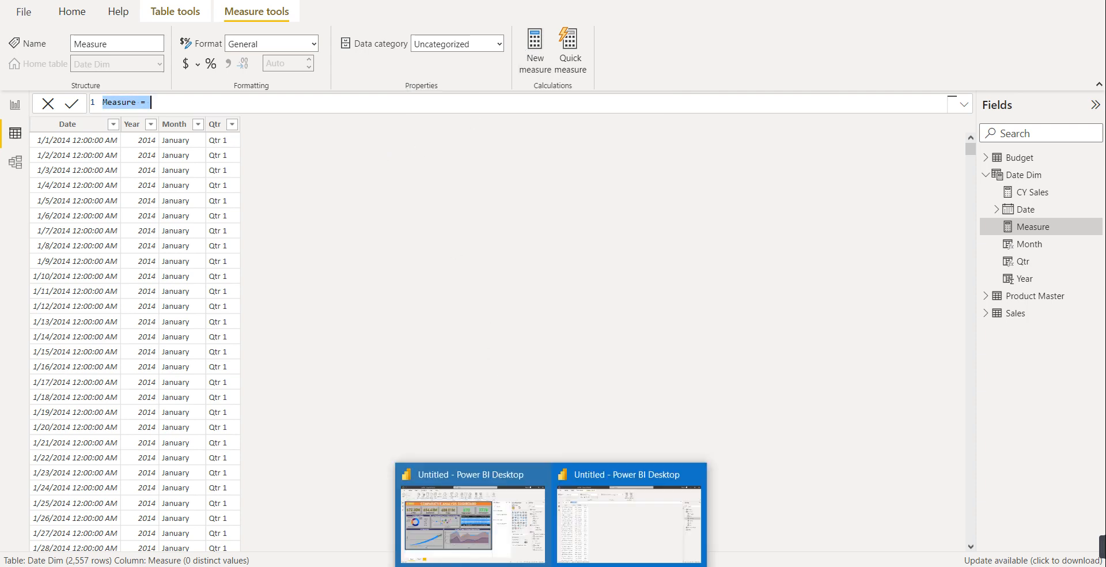
click(486, 566)
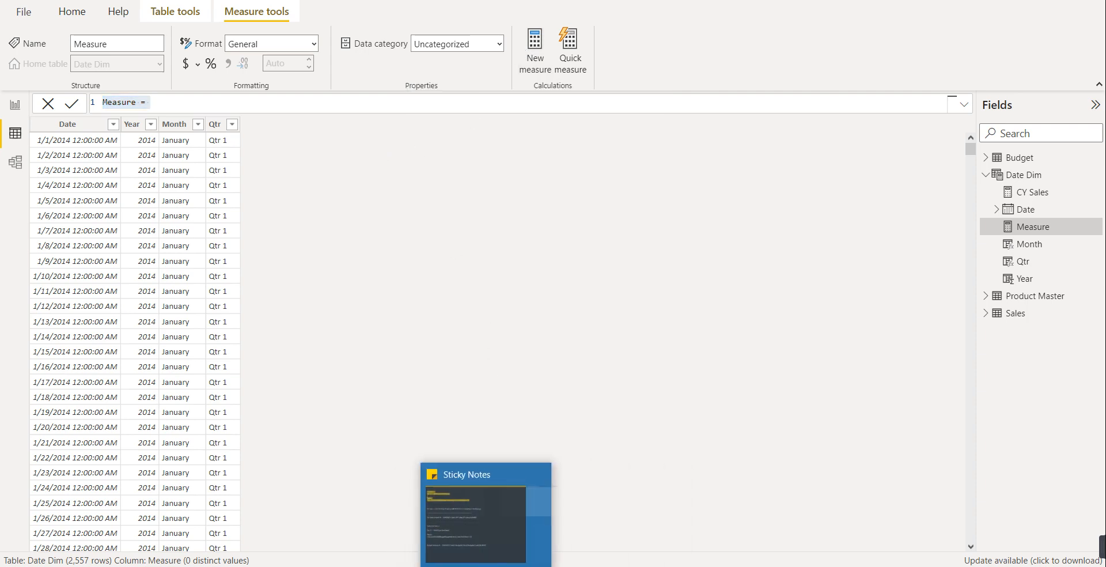
drag(778, 135, 430, 141)
key(ctrl+c)
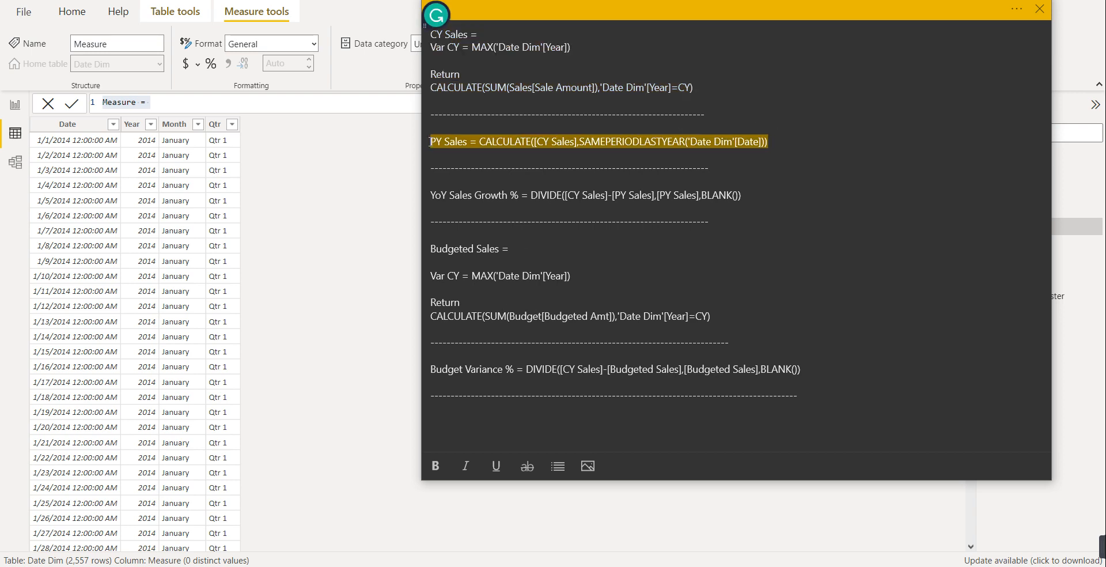
click(177, 99)
key(ctrl+a)
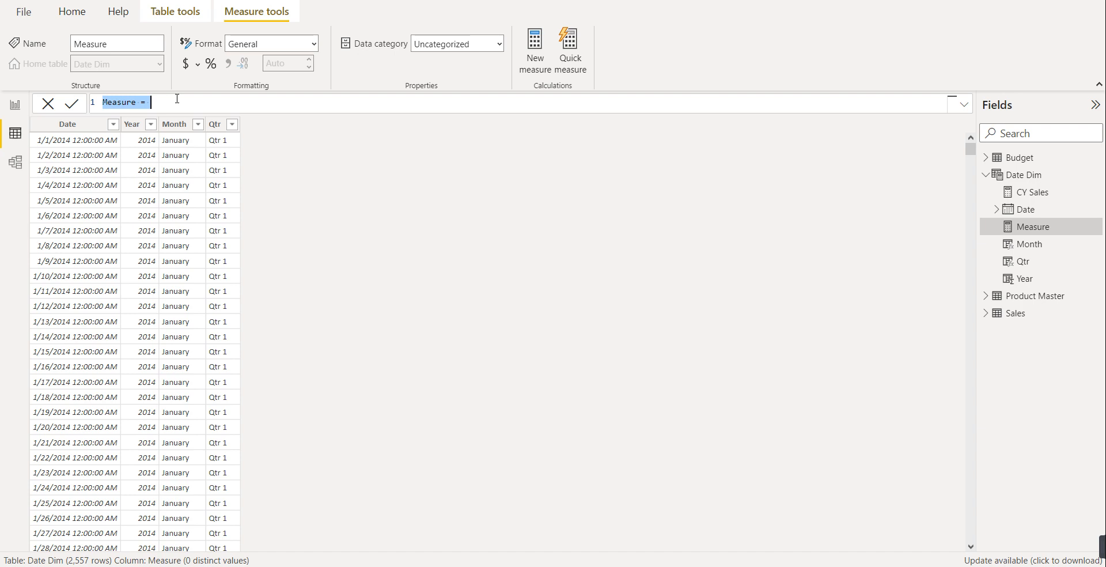
key(ctrl+v)
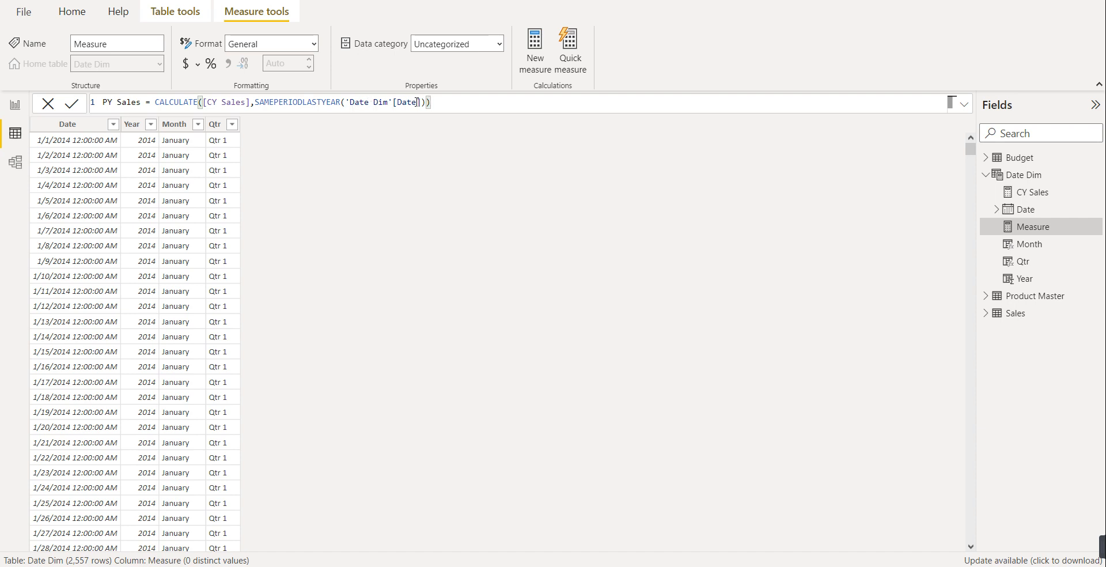
key(Return)
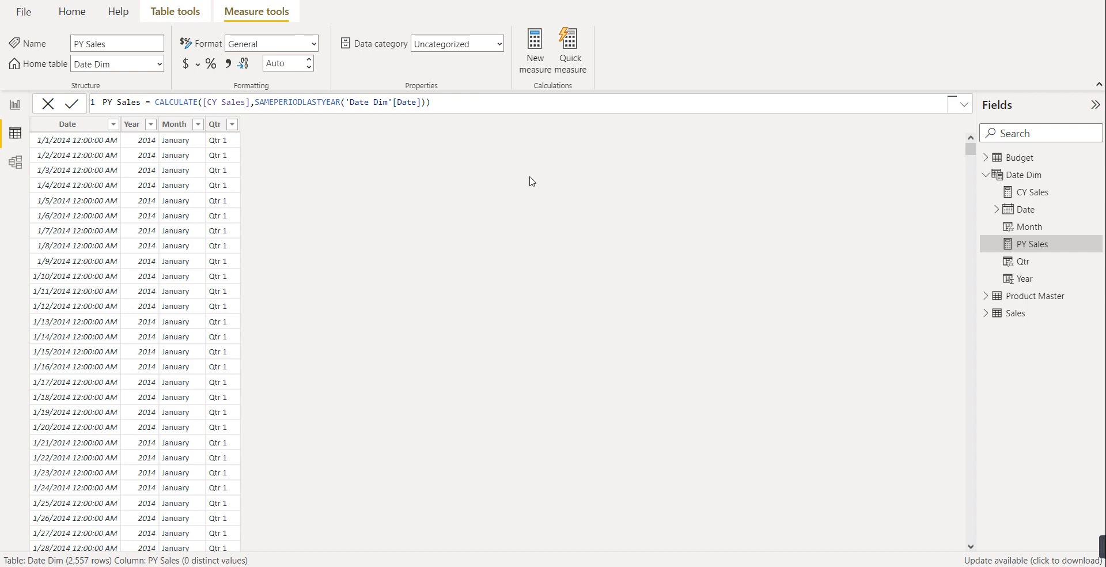
- Add a measure using the Sticky Notes formula YoY Sales Growth % = DIVIDE([CY Sales]-[PY Sales],[PY Sales],BLANK())
click(542, 44)
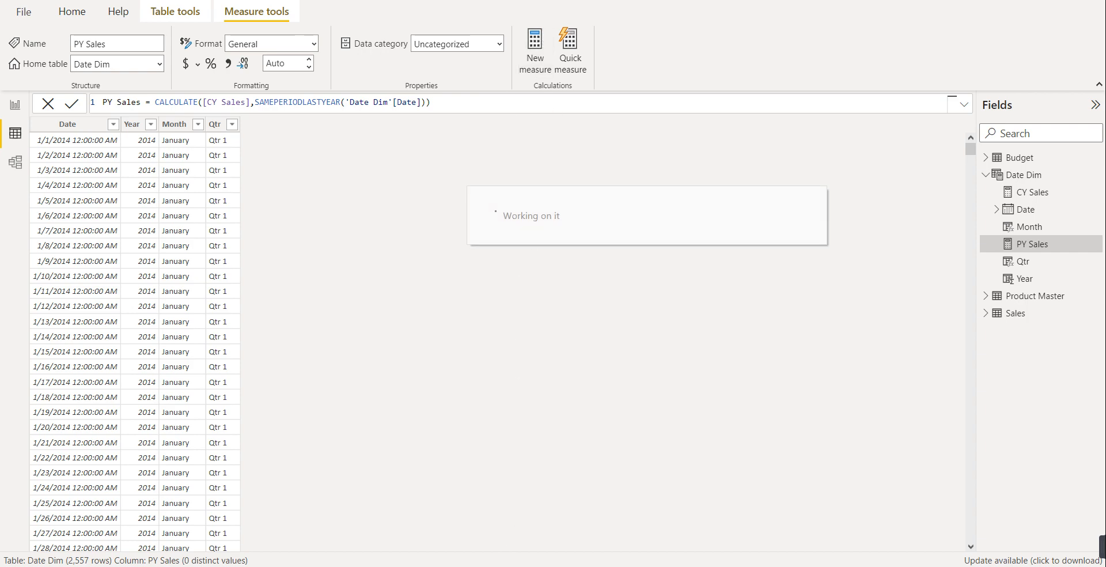
click(500, 565)
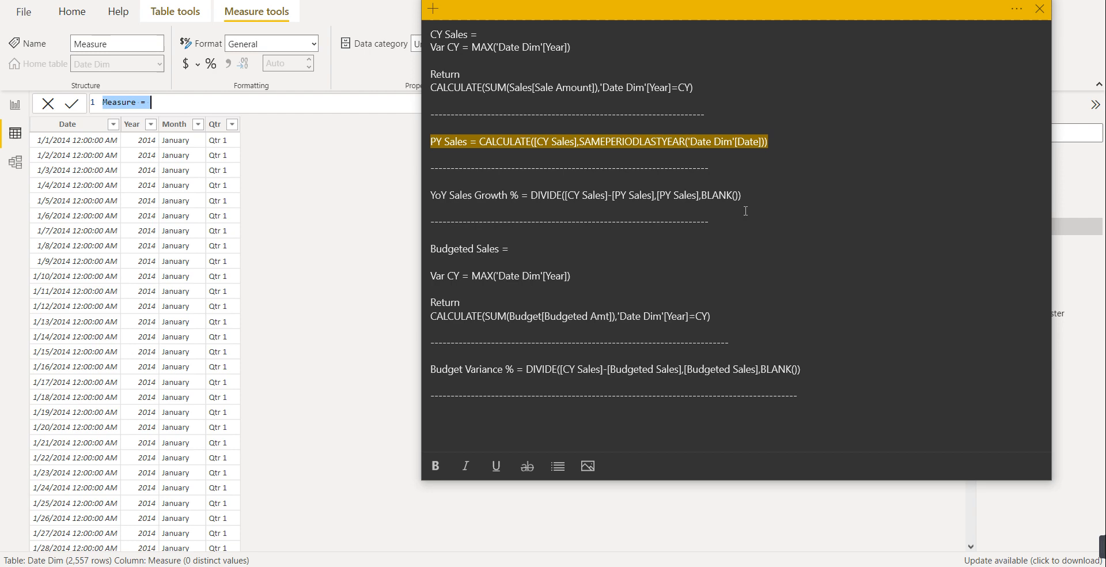
drag(743, 196, 432, 198)
key(ctrl+c)
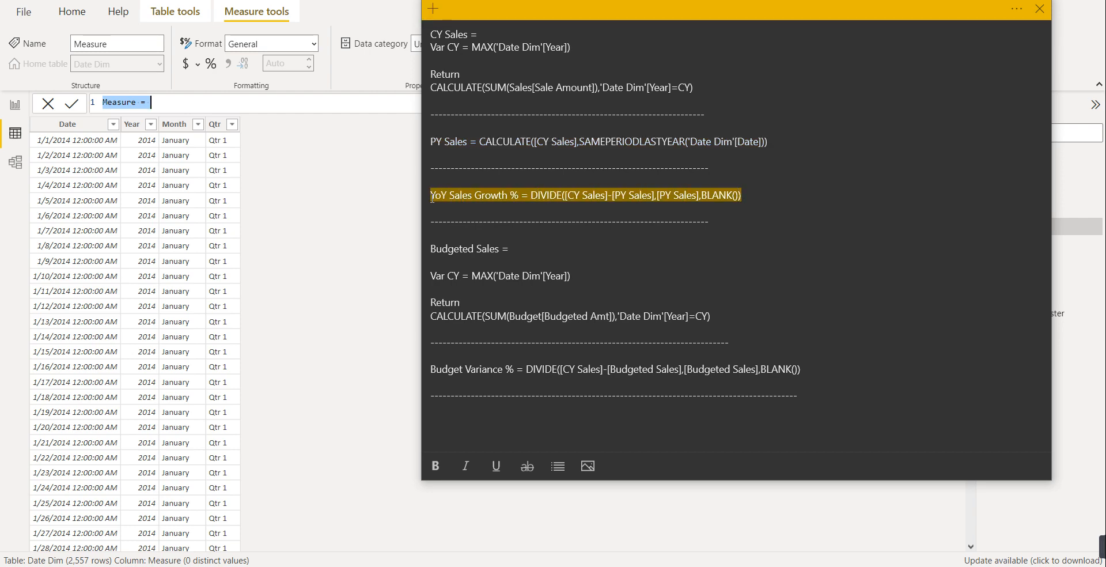
click(180, 108)
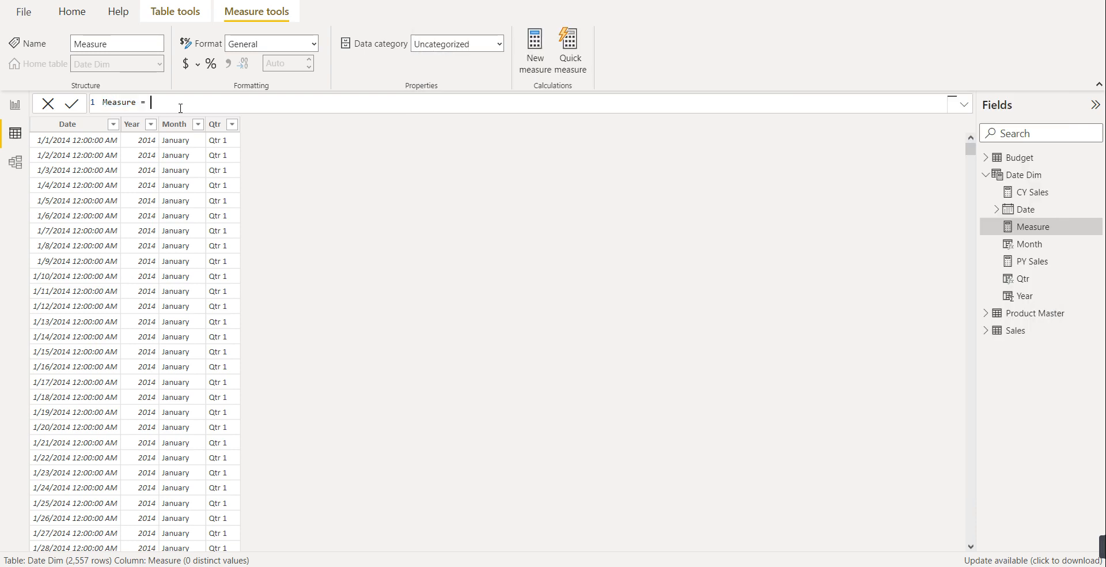
key(ctrl+v)
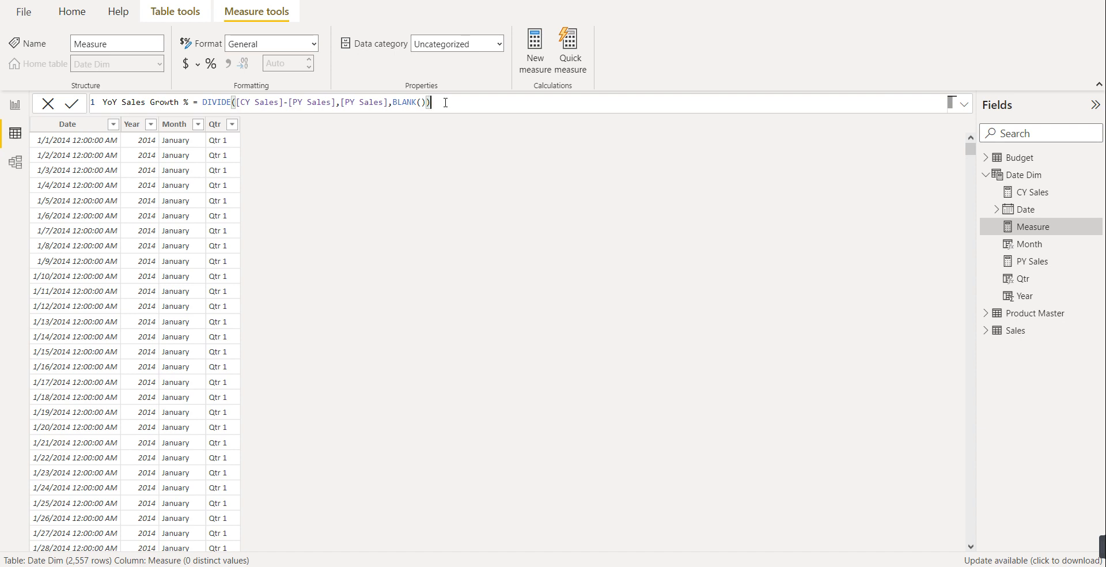
key(Return)
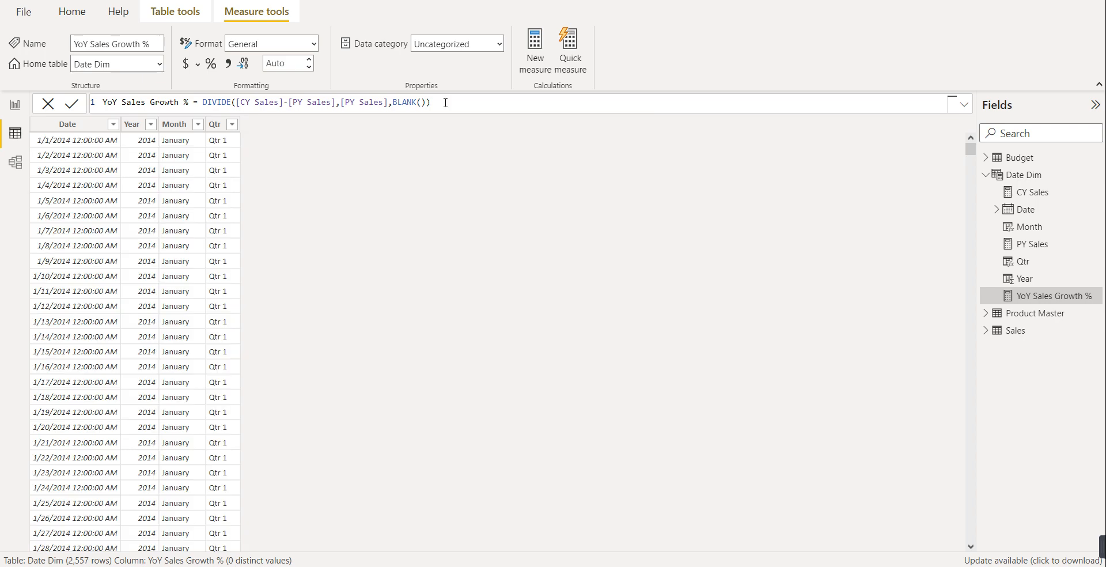
- Add a measure from the Sticky Notes formula Budgeted Sales = Var CY = MAX('Date Dim'[Year]) Return CALCULATE(SUM(Budget[Budgeted Amt]),'Date Dim'[Year]=CY)
click(521, 58)
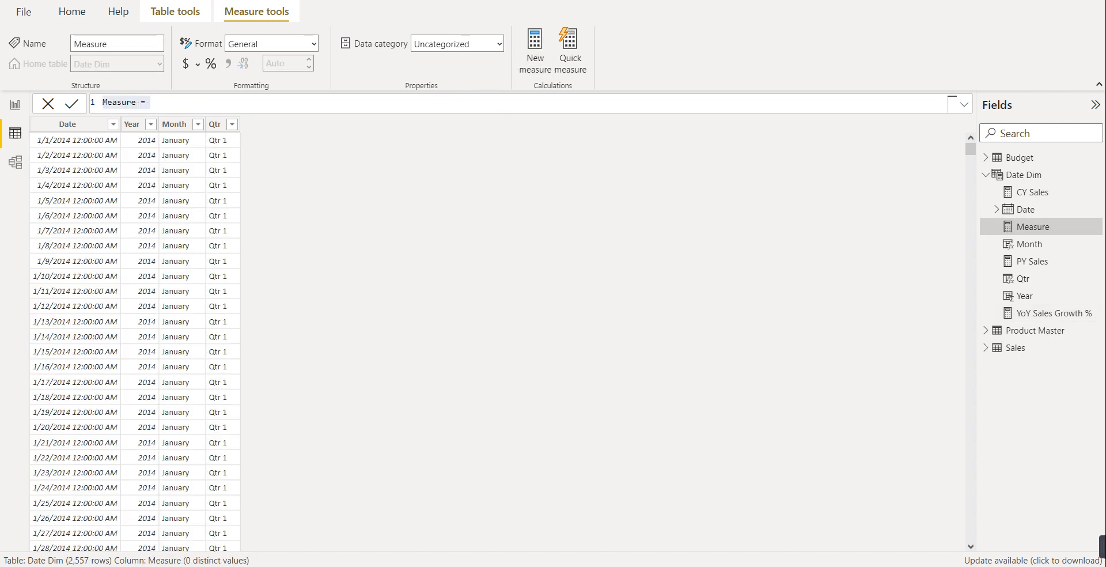
key(alt+Tab)
drag(713, 316, 425, 248)
key(ctrl+c)
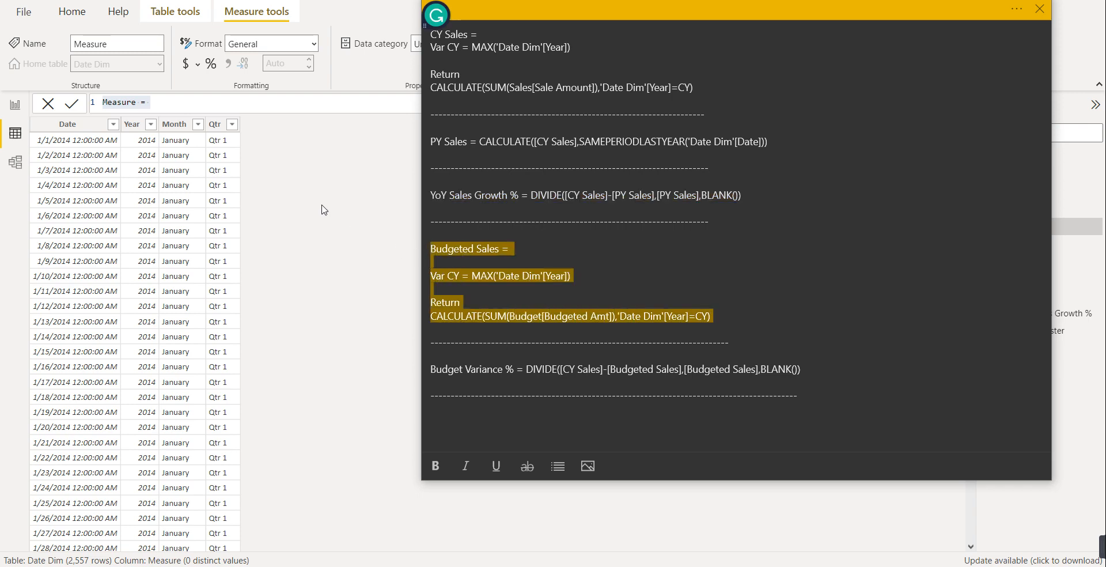
click(198, 99)
key(ctrl+a)
key(ctrl+v)
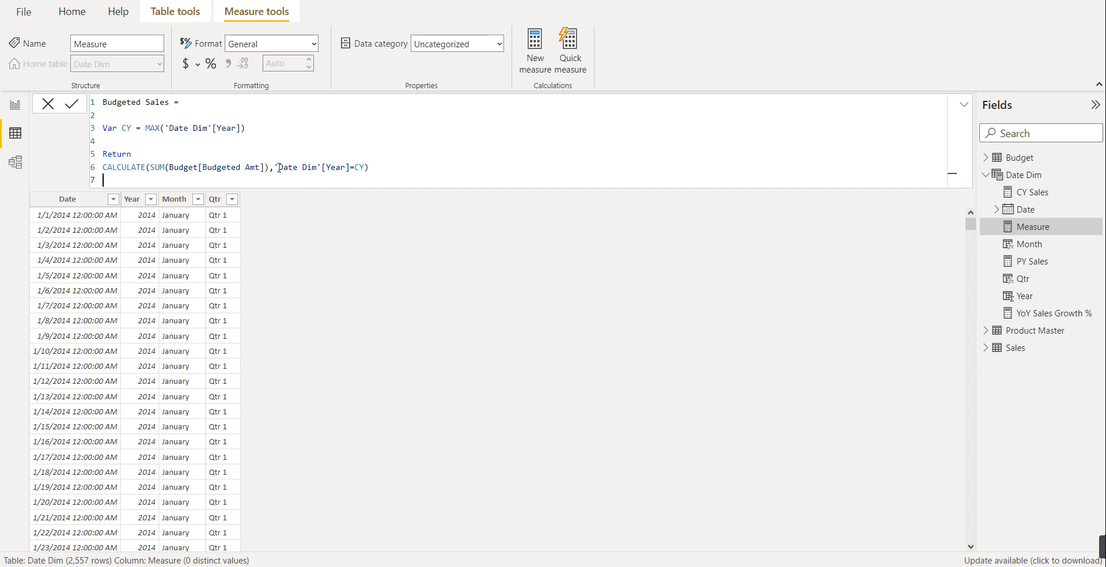
click(391, 169)
key(Return)
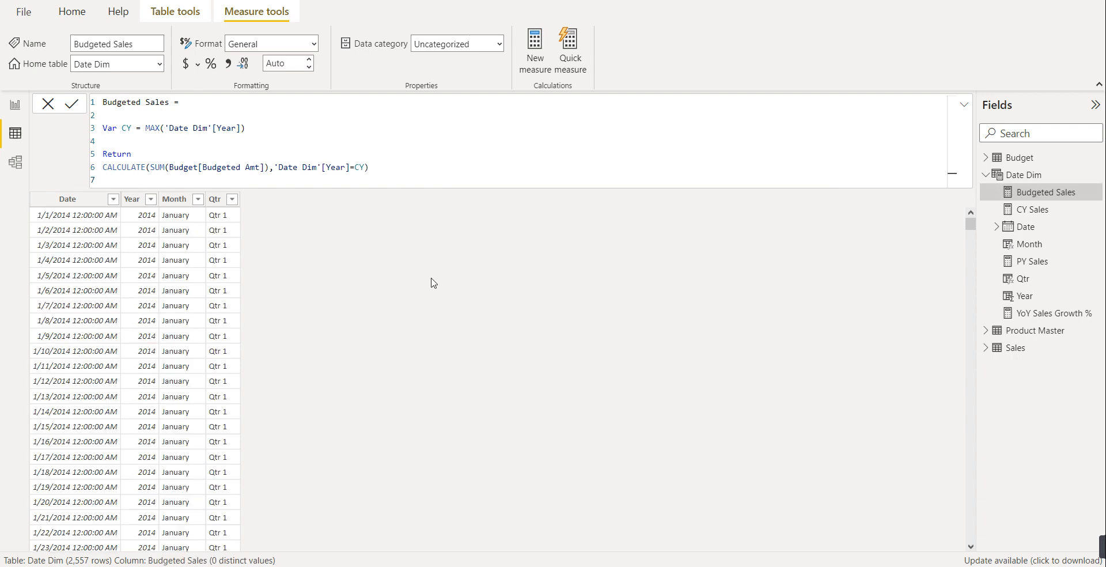
- Add a measure using the Sticky Notes formula Budget Variance % = DIVIDE([CY Sales]-[Budgeted Sales],[Budgeted Sales],BLANK())
click(535, 62)
click(454, 566)
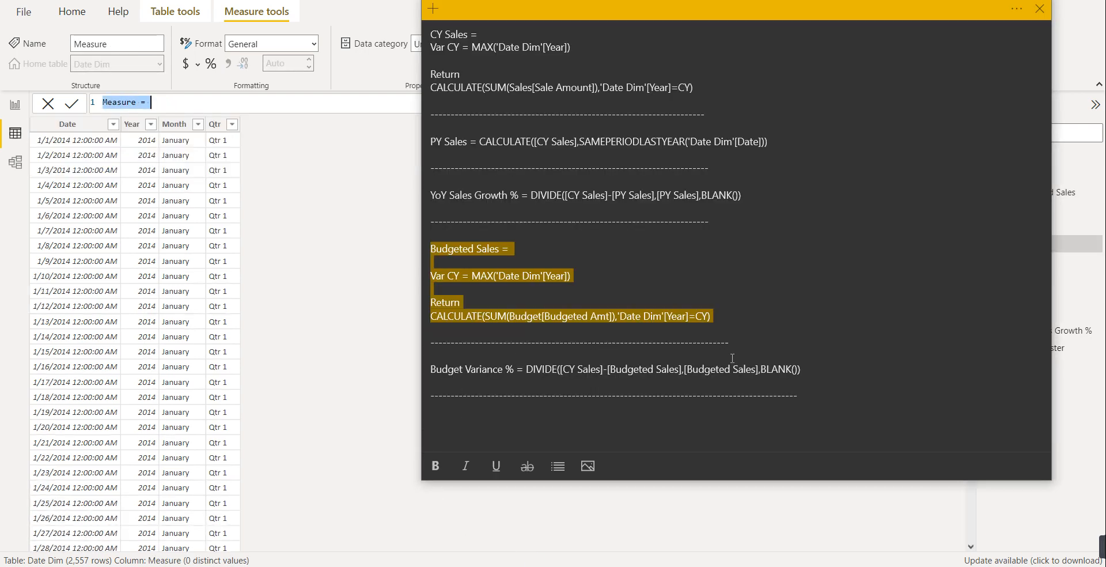
drag(810, 371, 426, 373)
key(ctrl+c)
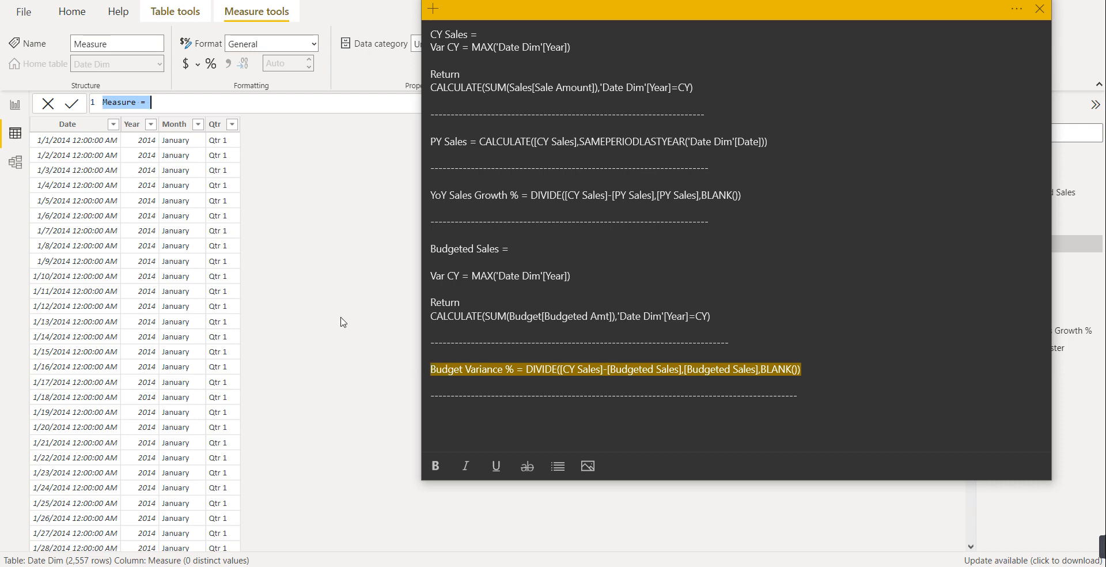
click(190, 105)
key(ctrl+a)
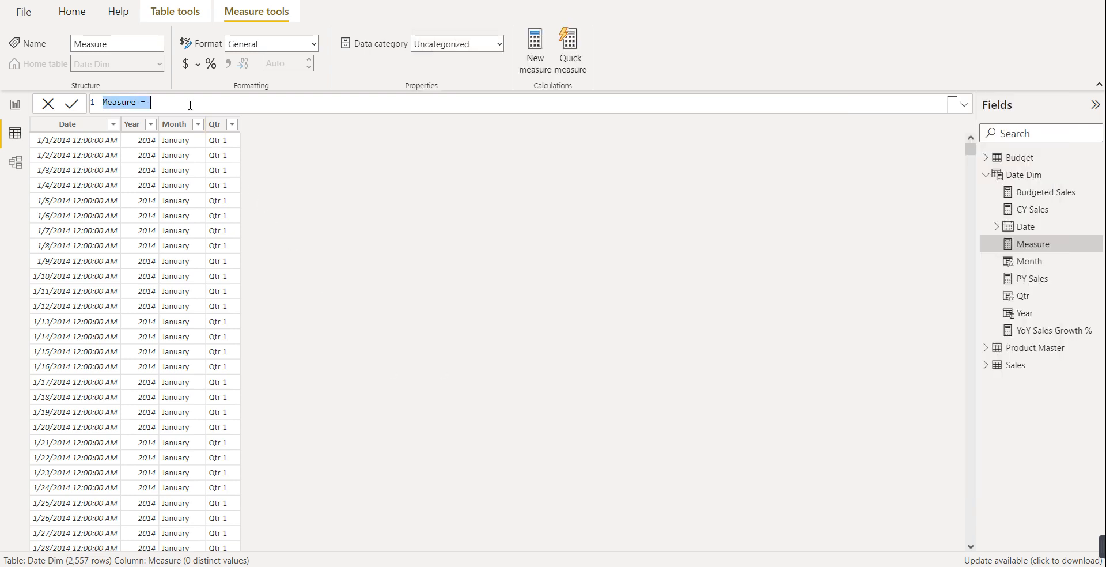
key(ctrl+v)
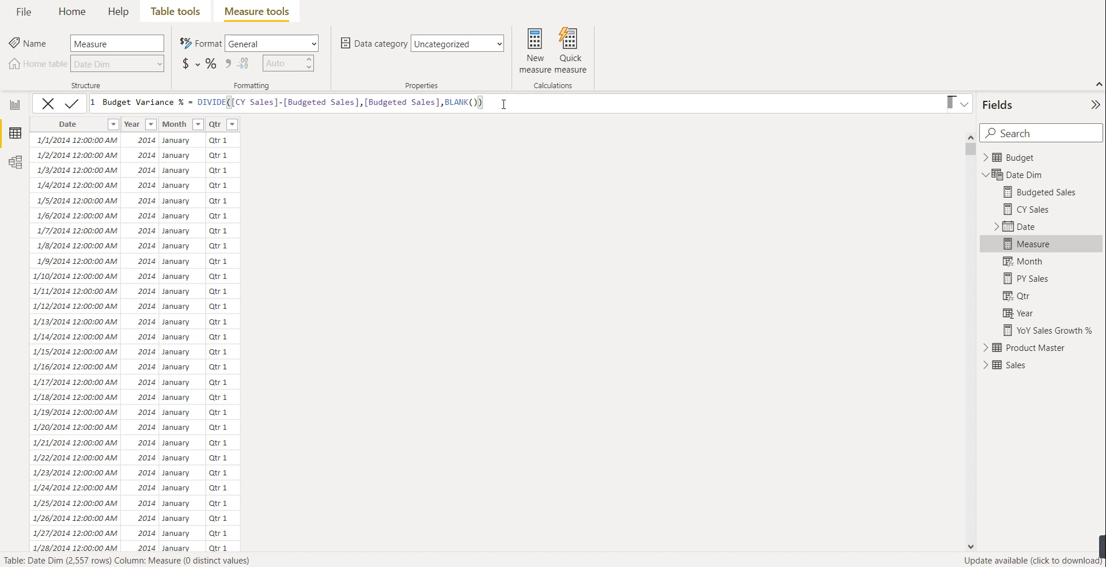
key(Return)
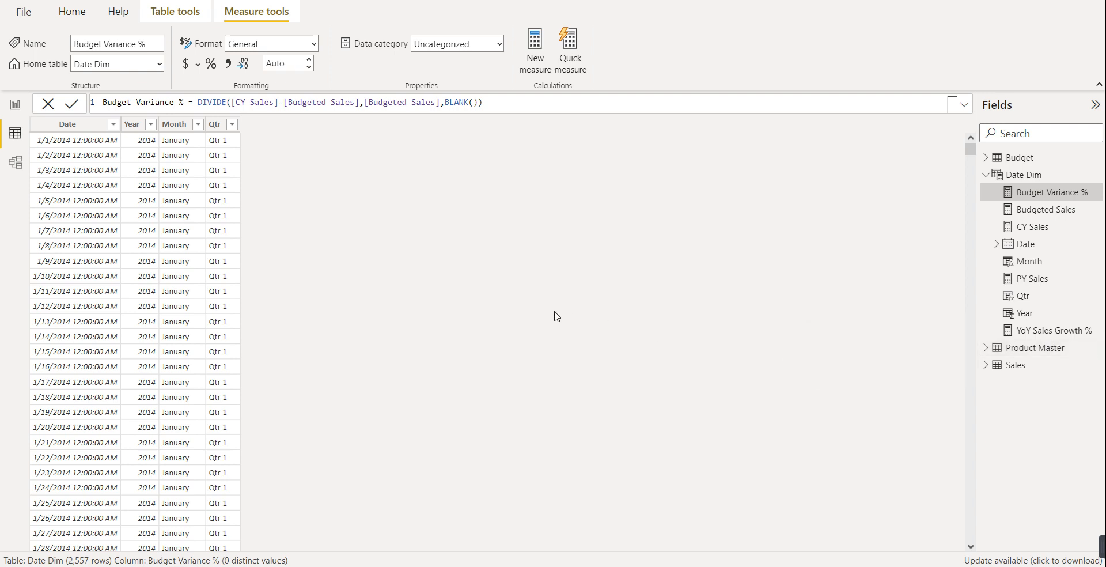
- Switch from the data table to the report canvas
click(20, 109)
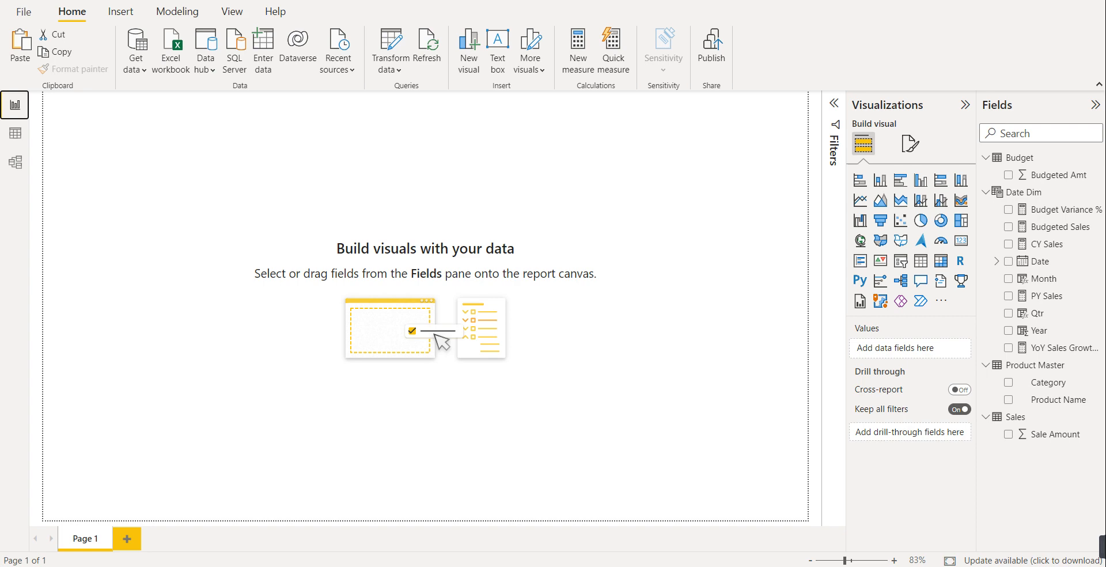
click(666, 372)
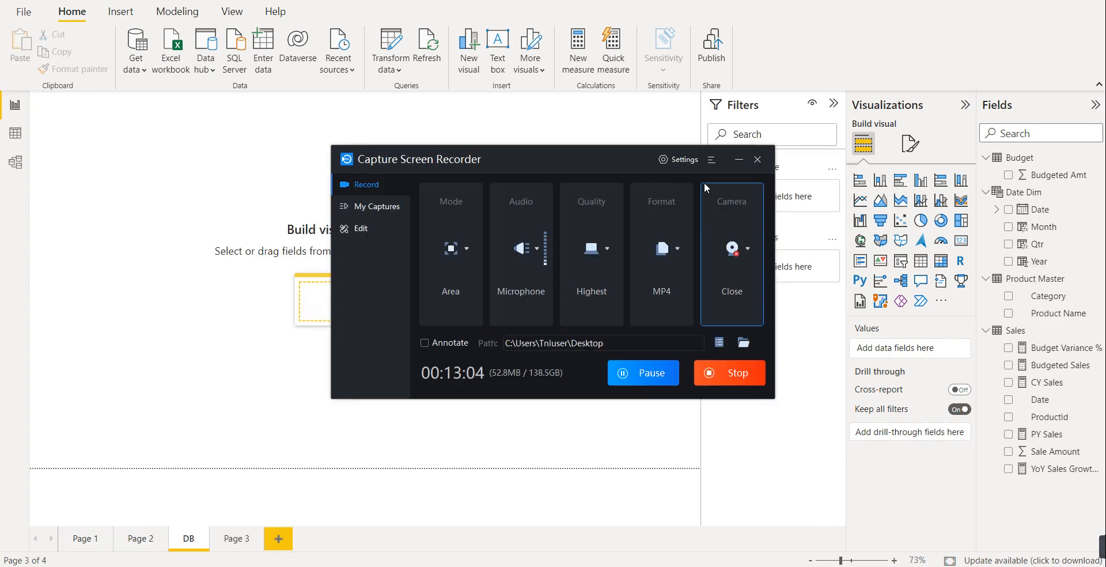
click(738, 160)
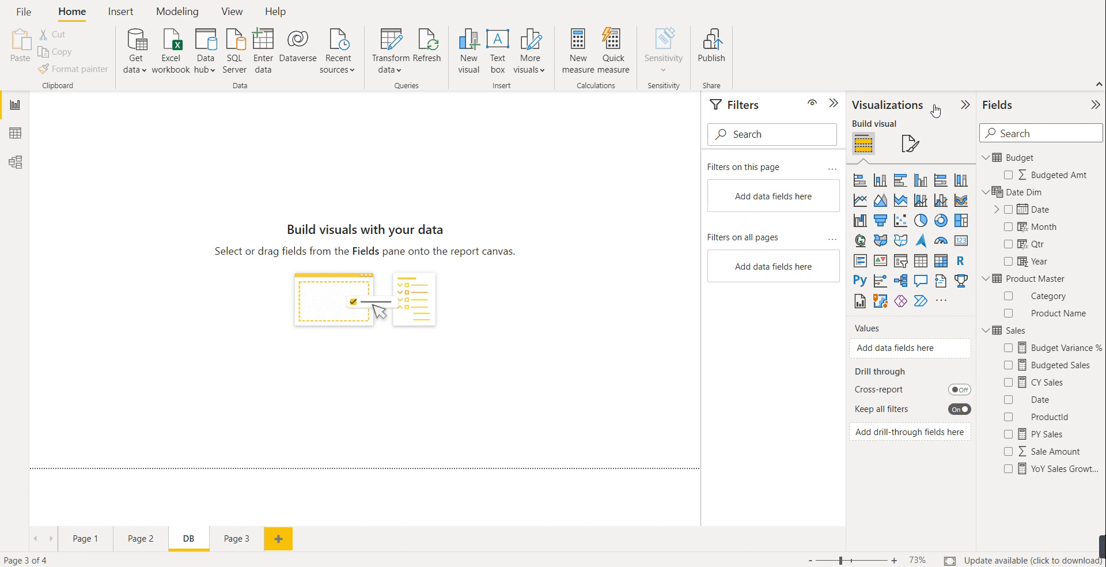
- Set Picture1 from the Desktop's ME > power bi folder as the DB page's canvas background image
click(909, 152)
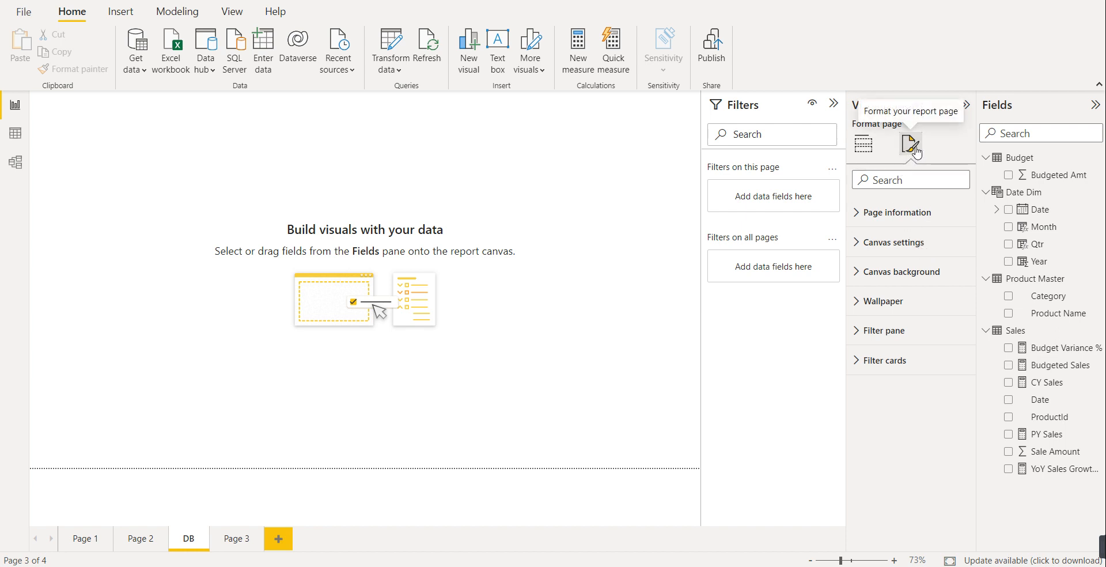
click(915, 272)
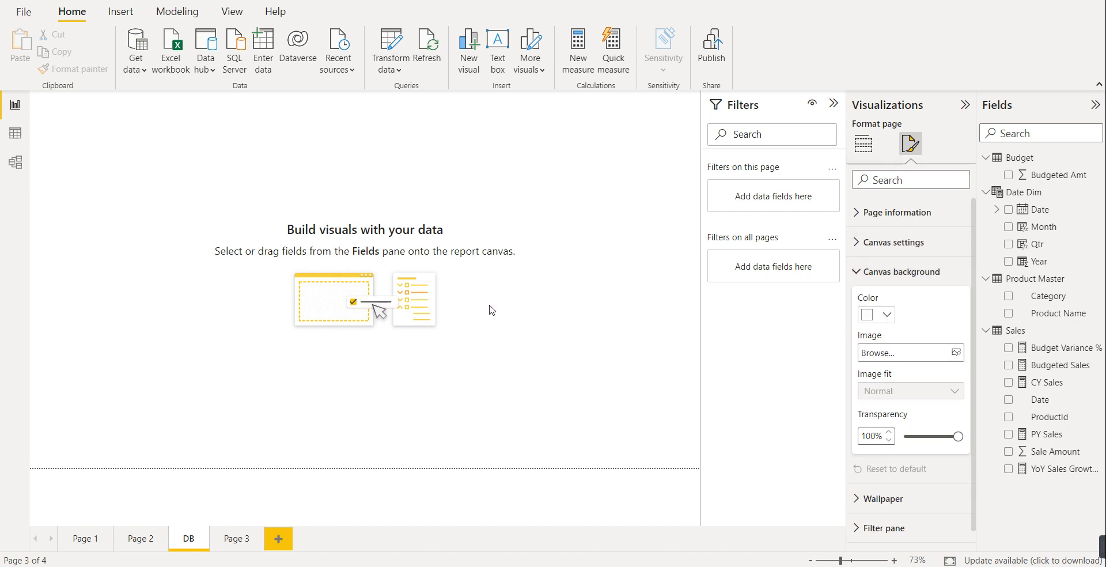
click(955, 354)
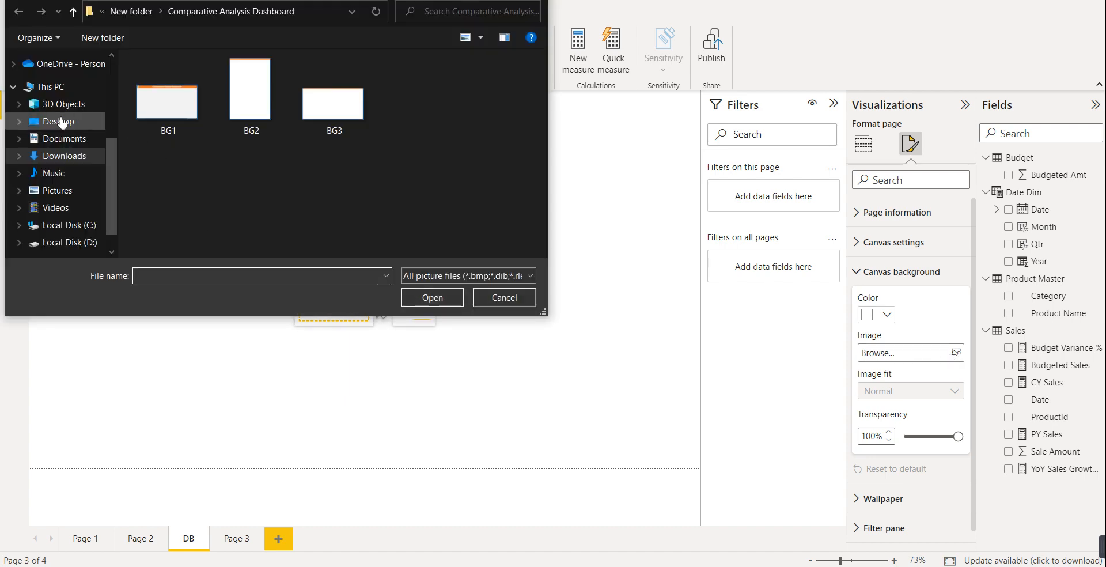
click(61, 122)
double_click(324, 110)
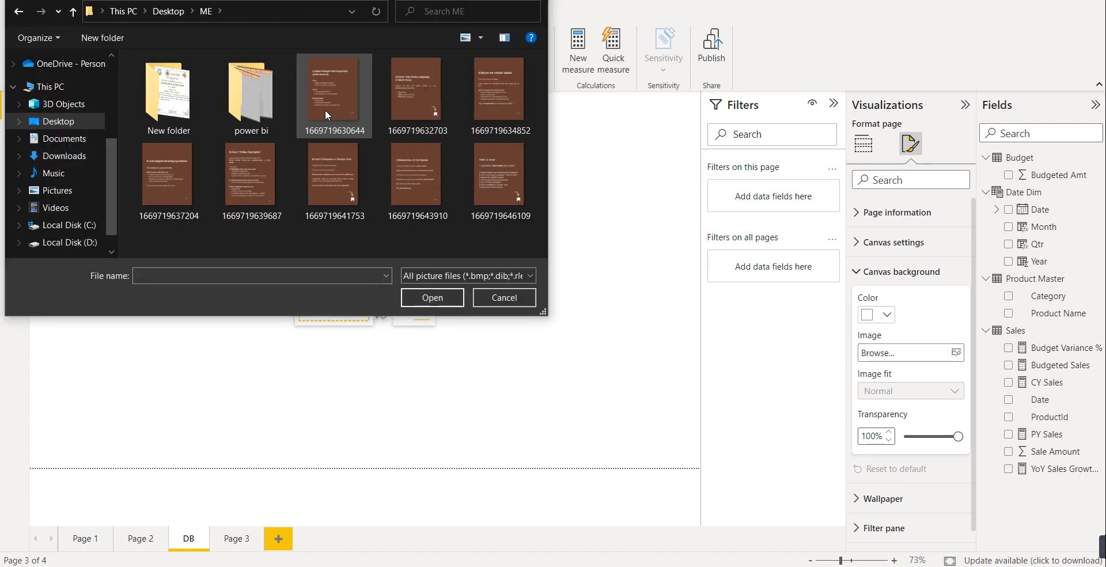
double_click(253, 124)
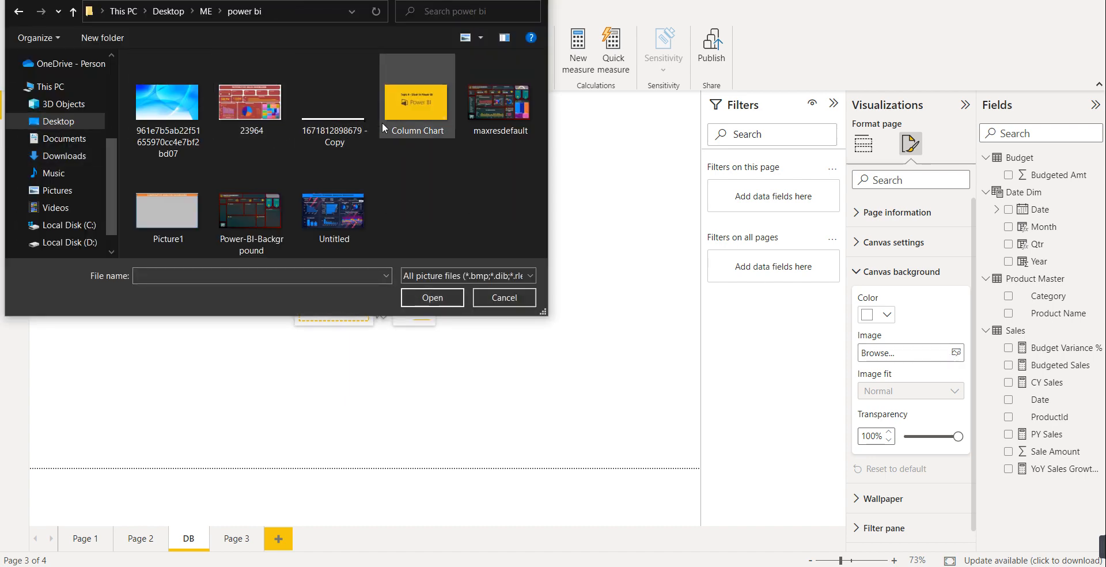
double_click(181, 226)
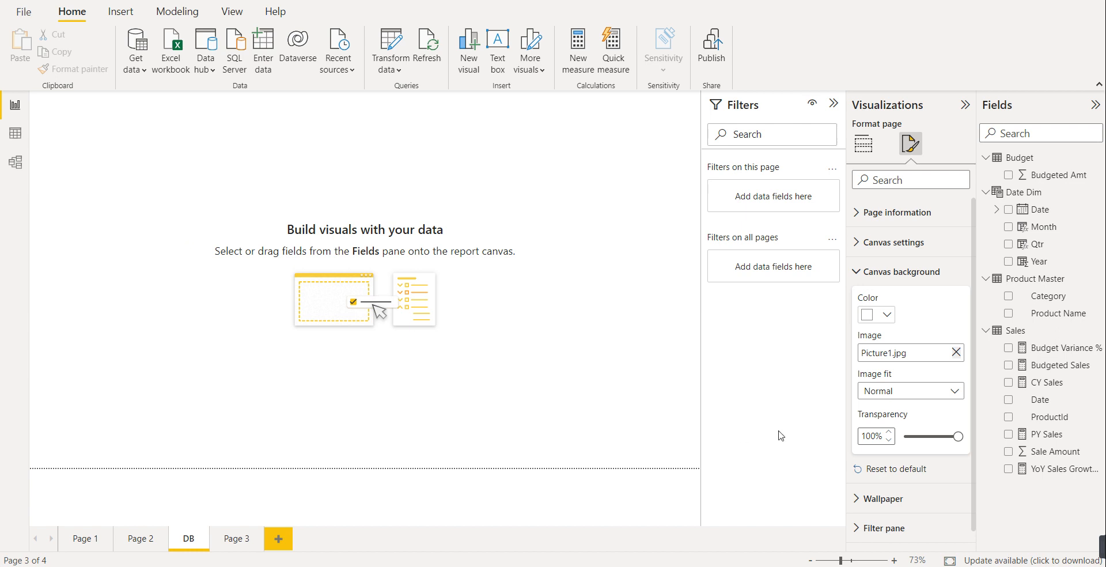
- Set the canvas background's transparency to 0% and its image fit to Fit
drag(957, 436, 905, 434)
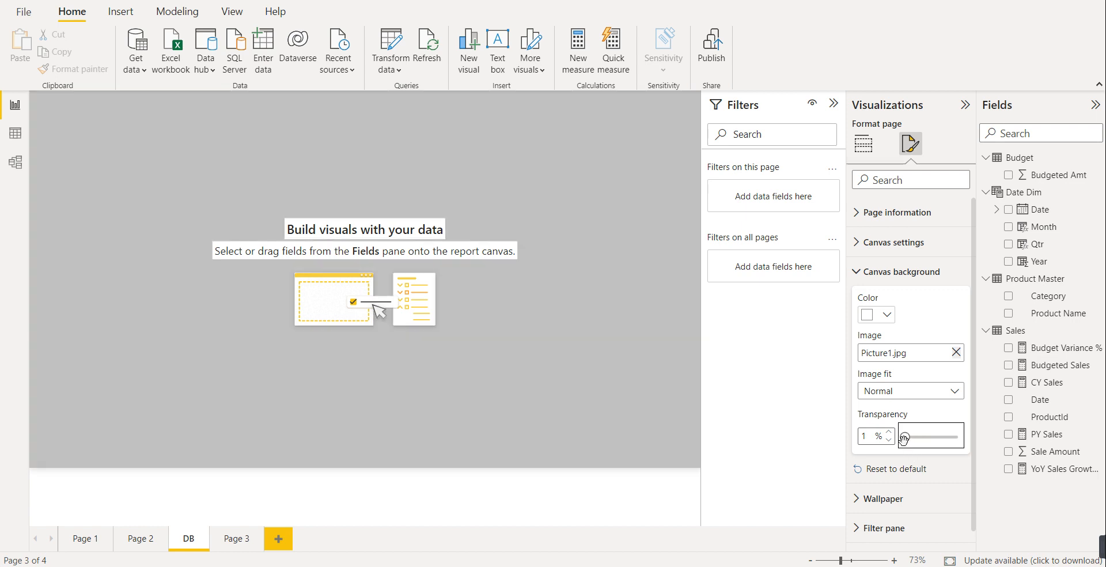
click(928, 395)
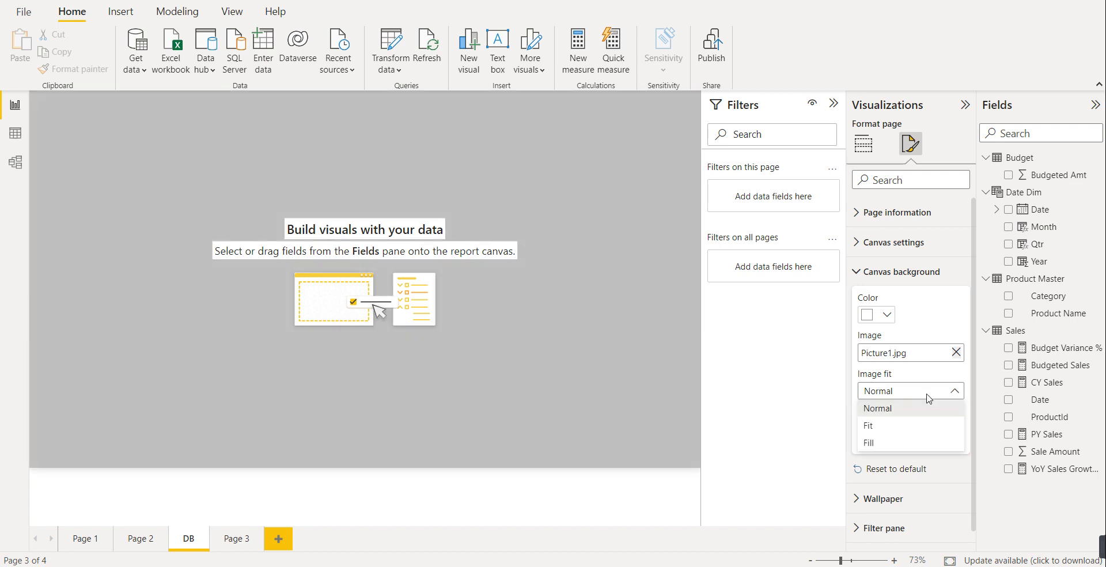
click(871, 425)
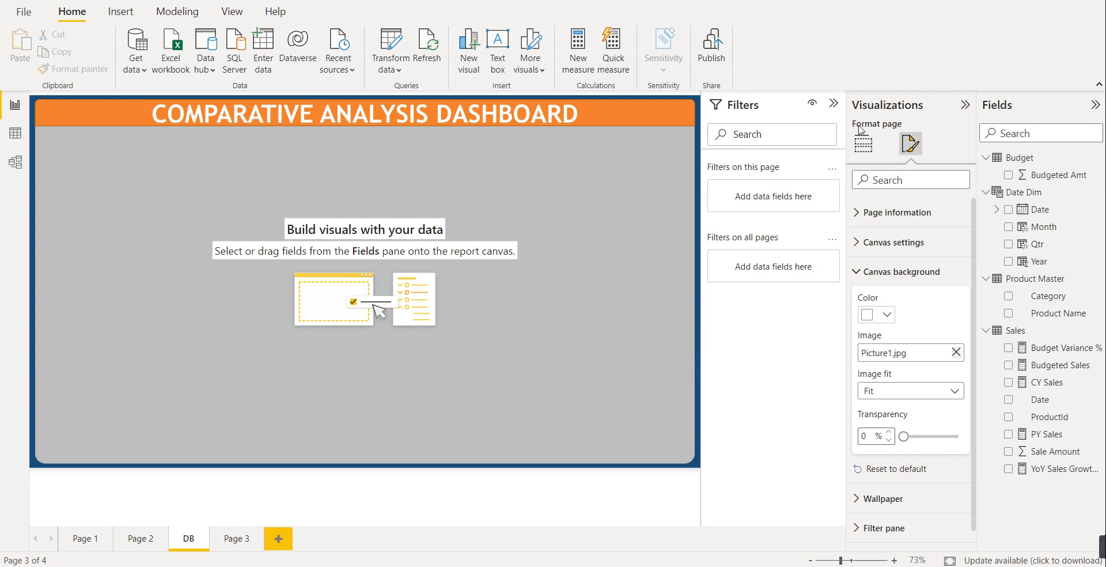
- Add a card visual showing CY Sales at the page's upper left, just below the title banner
click(863, 146)
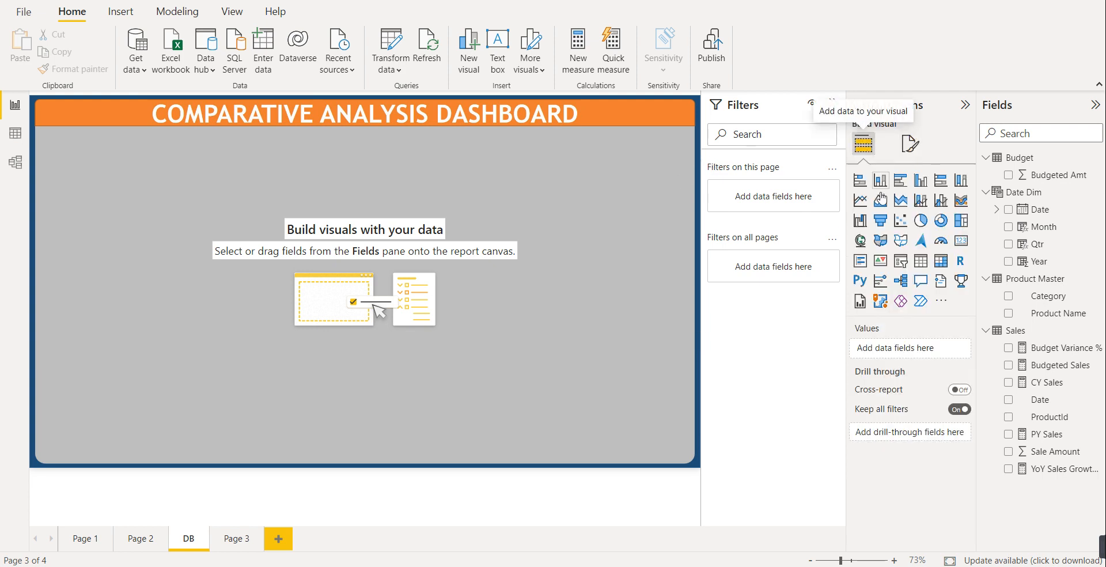
click(960, 242)
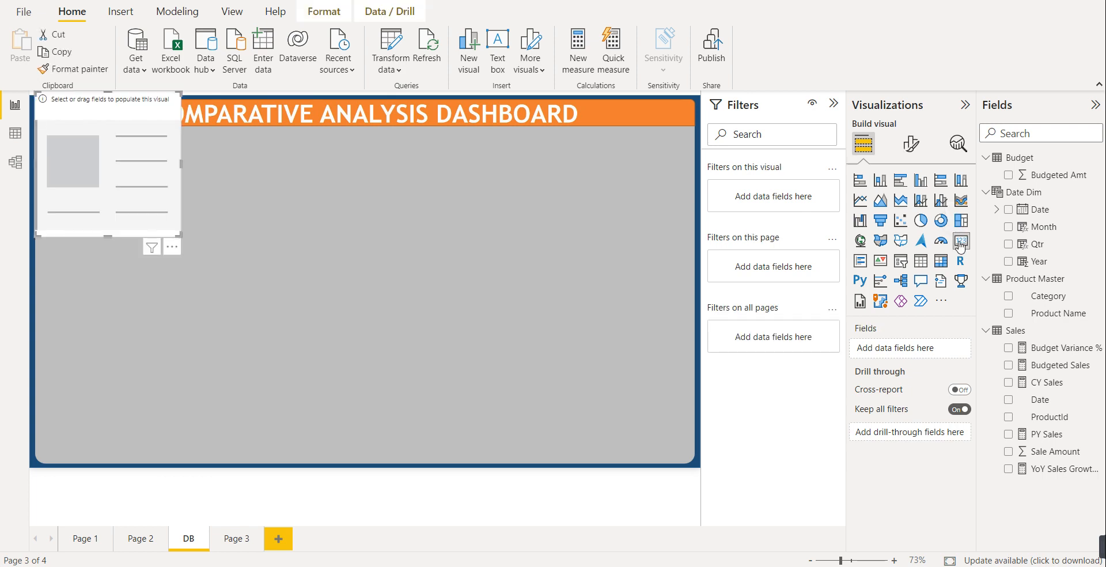
drag(99, 123, 106, 171)
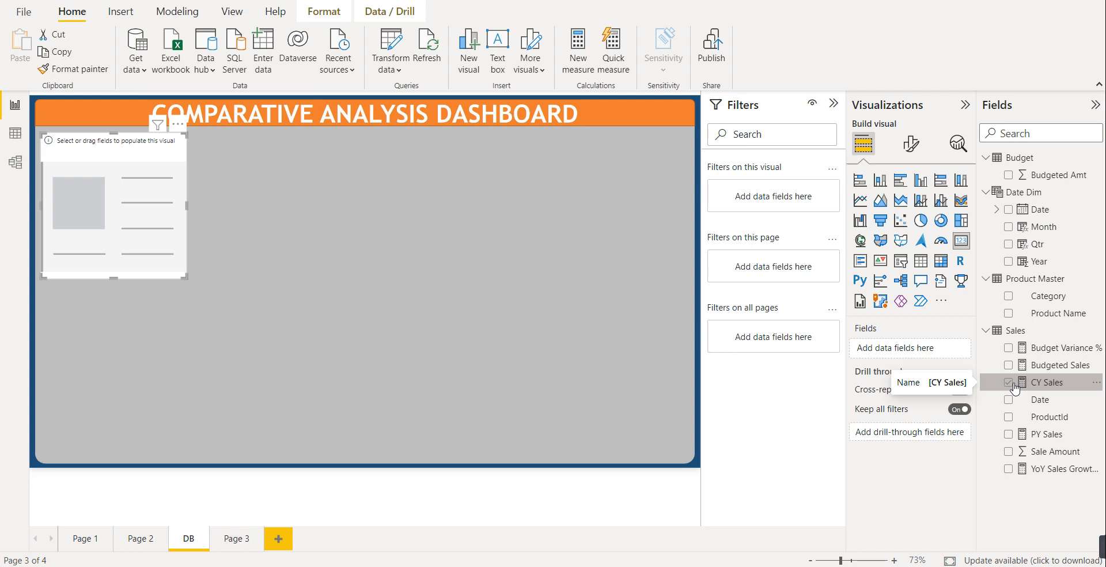
drag(1015, 388, 134, 214)
- Shrink the CY Sales card to a small tile and nudge it slightly toward the page's upper-left corner
drag(112, 279, 115, 190)
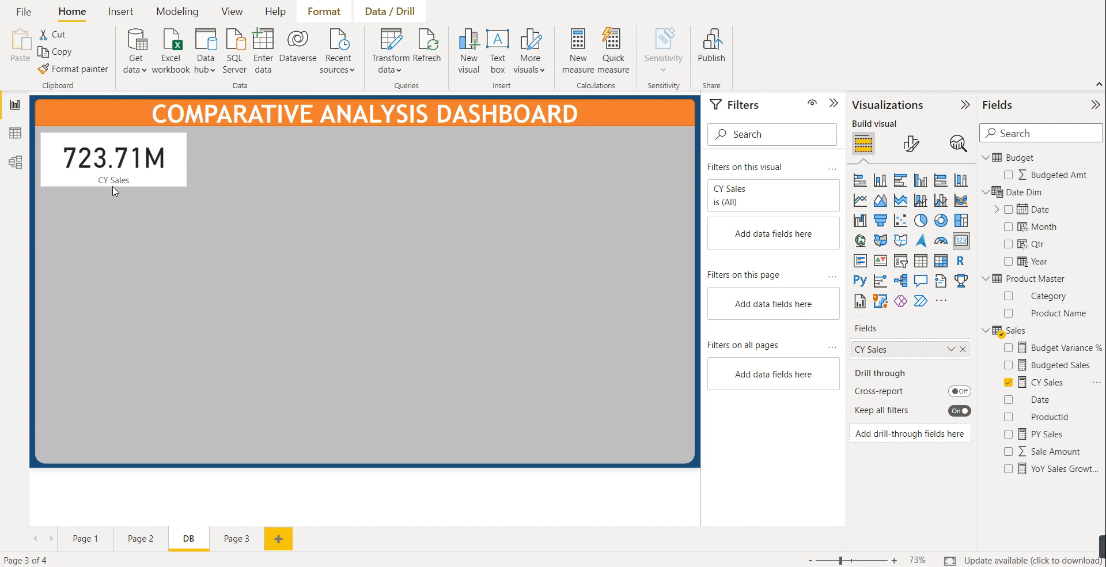
drag(186, 160, 163, 165)
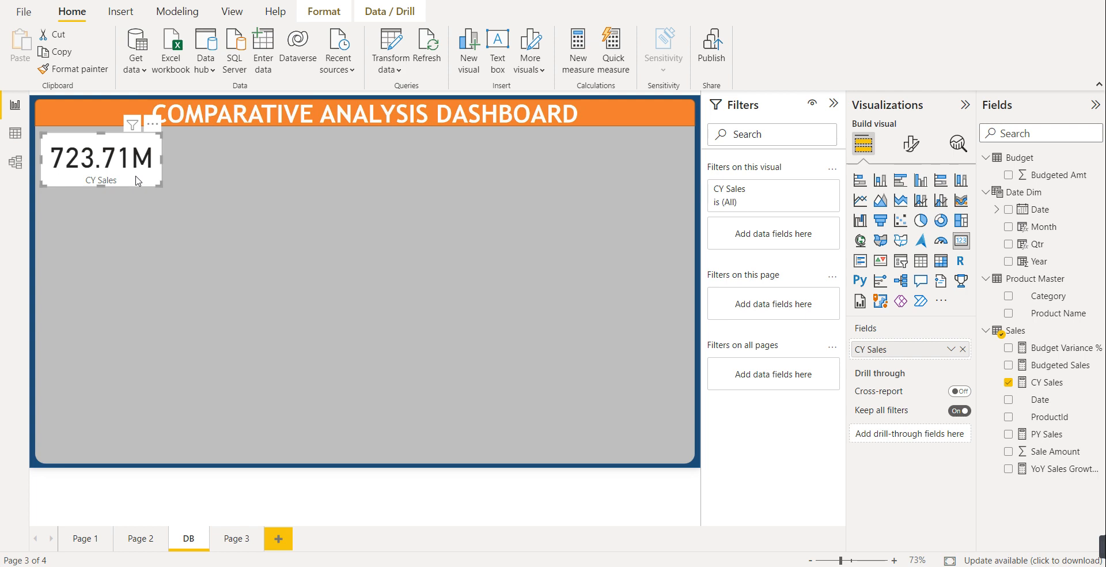
key(Left)
key(Left)
key(Up)
key(Up)
key(Up)
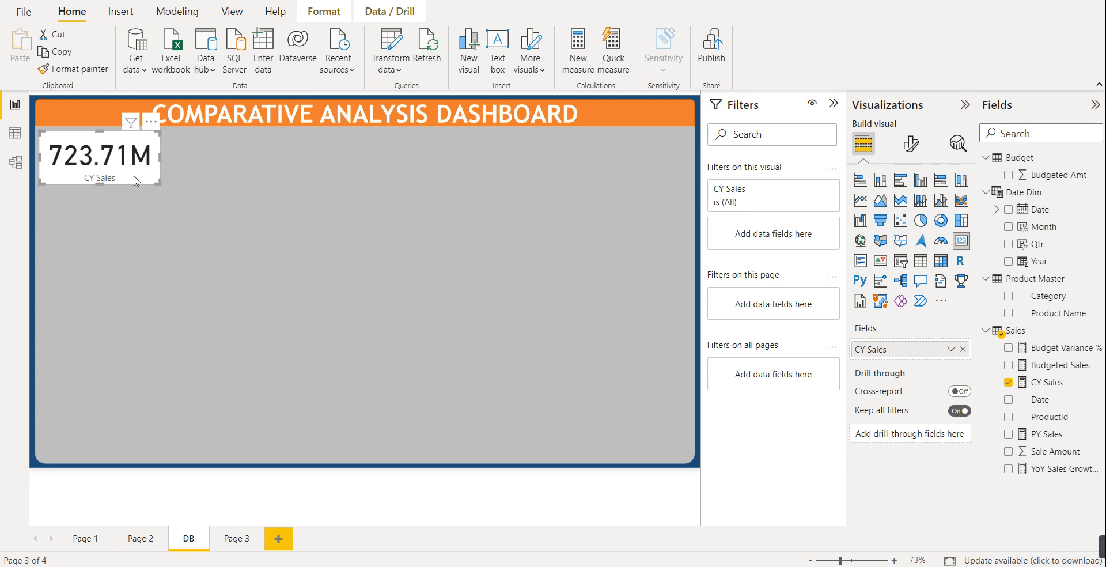
- Turn off the CY Sales card's background
click(915, 156)
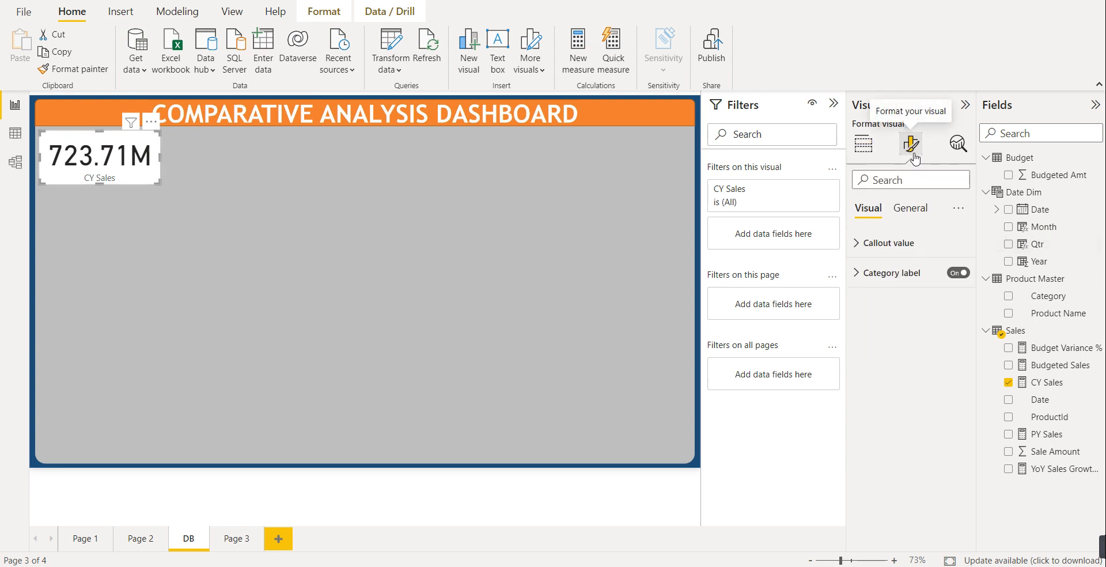
click(911, 217)
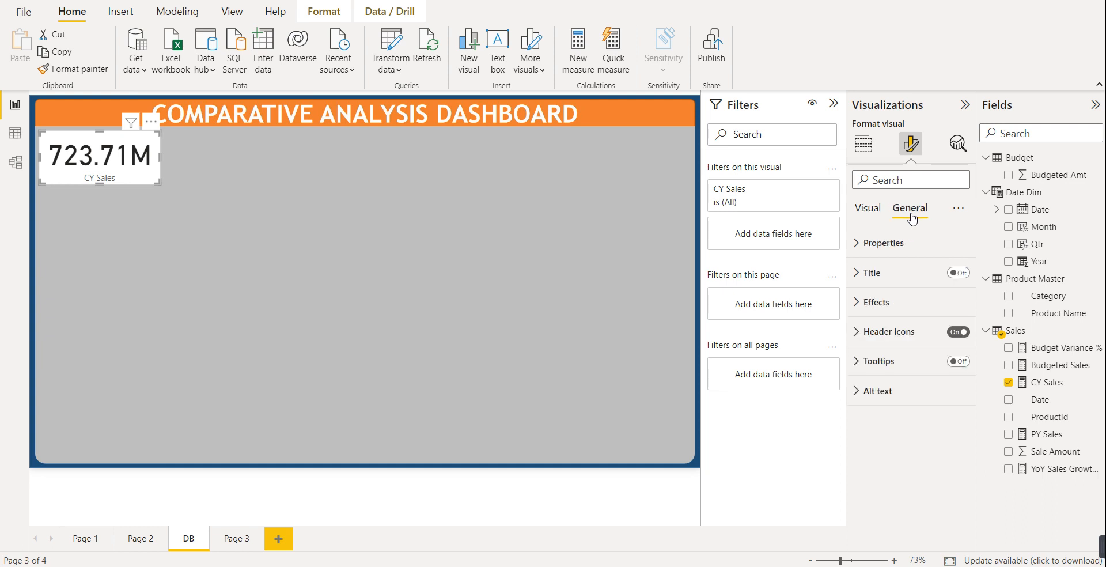
click(891, 301)
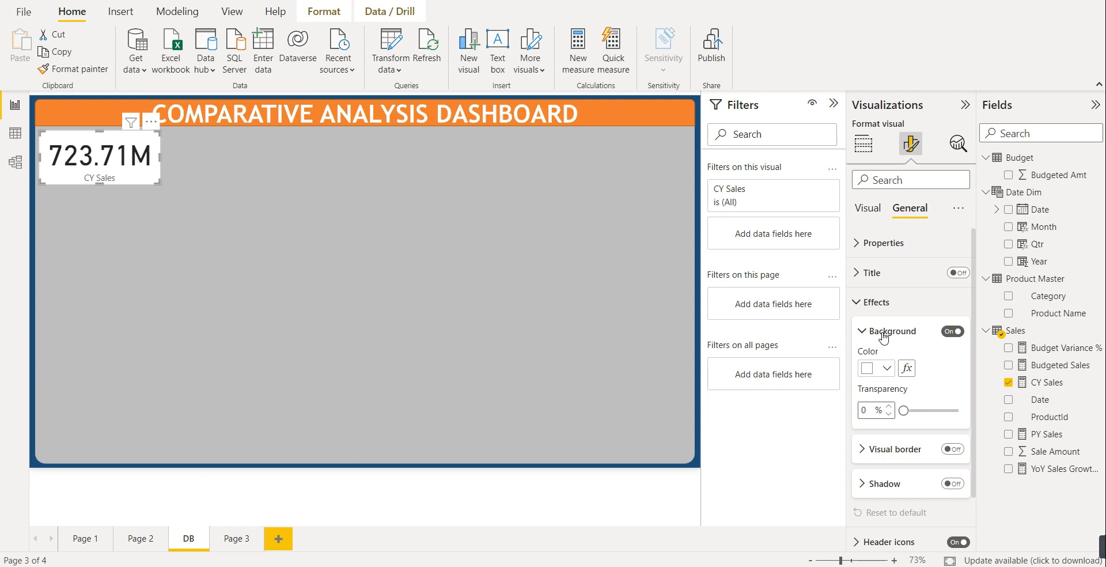
click(952, 331)
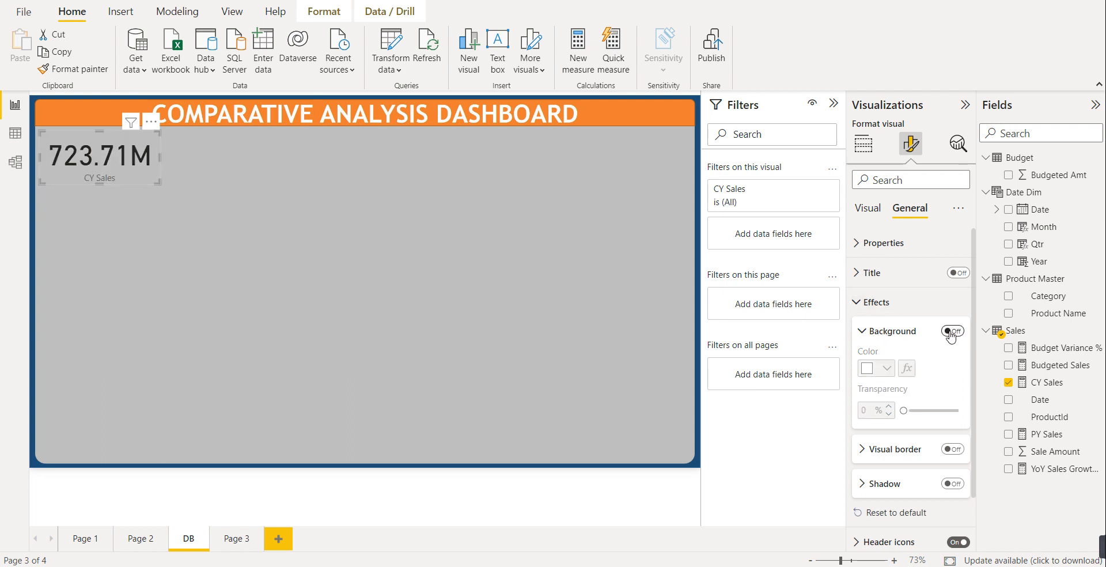
click(906, 333)
- Give the CY Sales card a visual border with 15 px rounded corners and a shadow
click(952, 365)
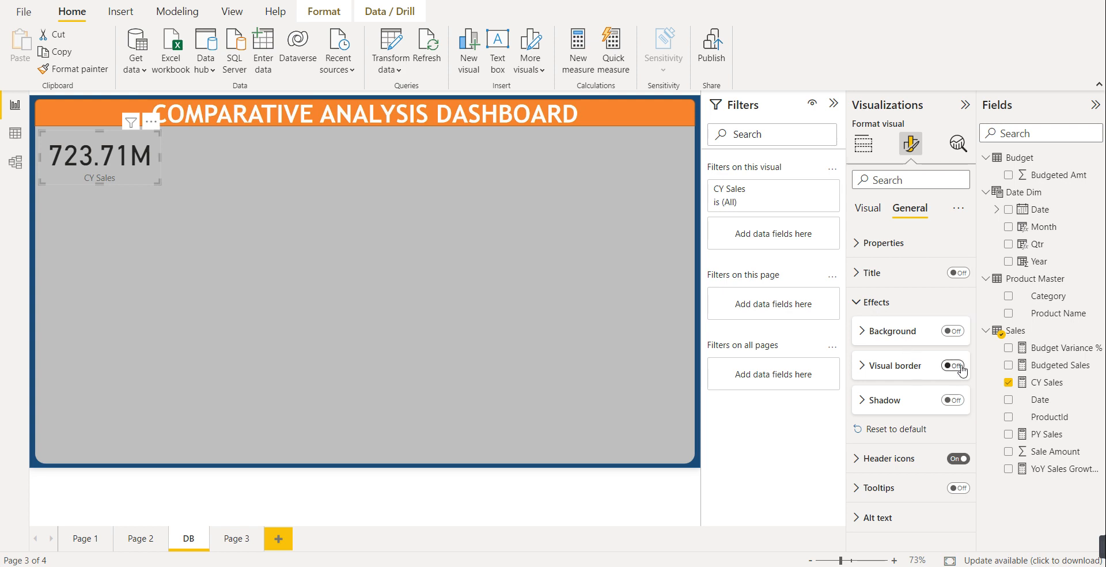
click(908, 373)
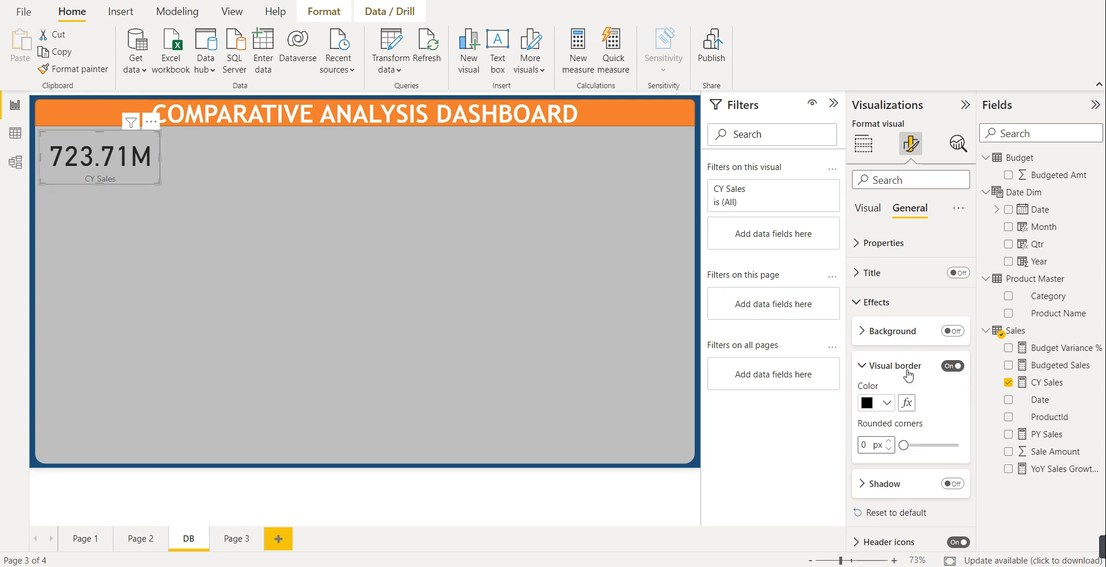
drag(904, 444, 930, 449)
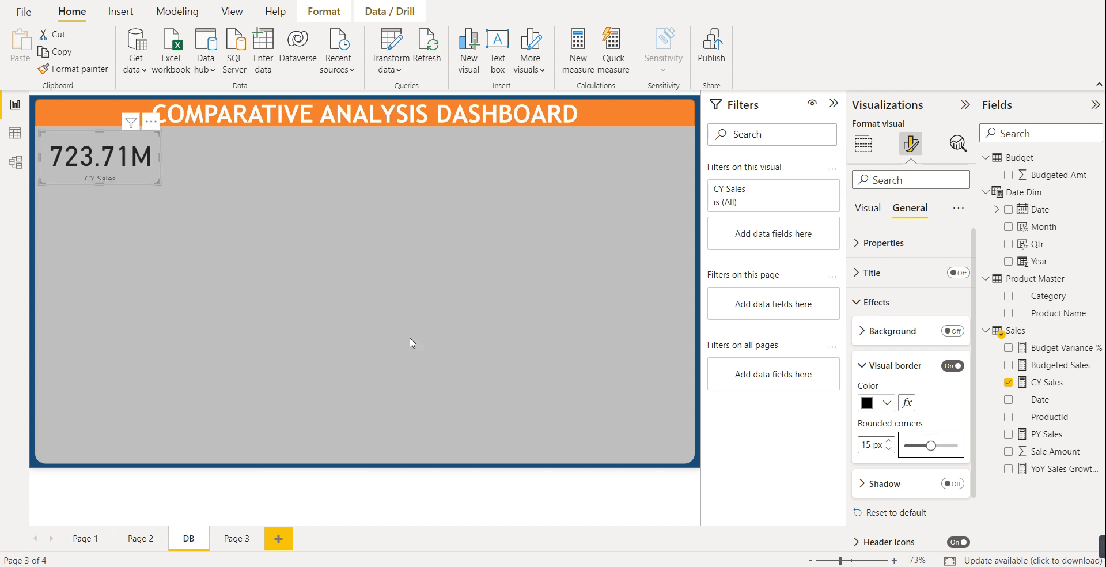
click(953, 488)
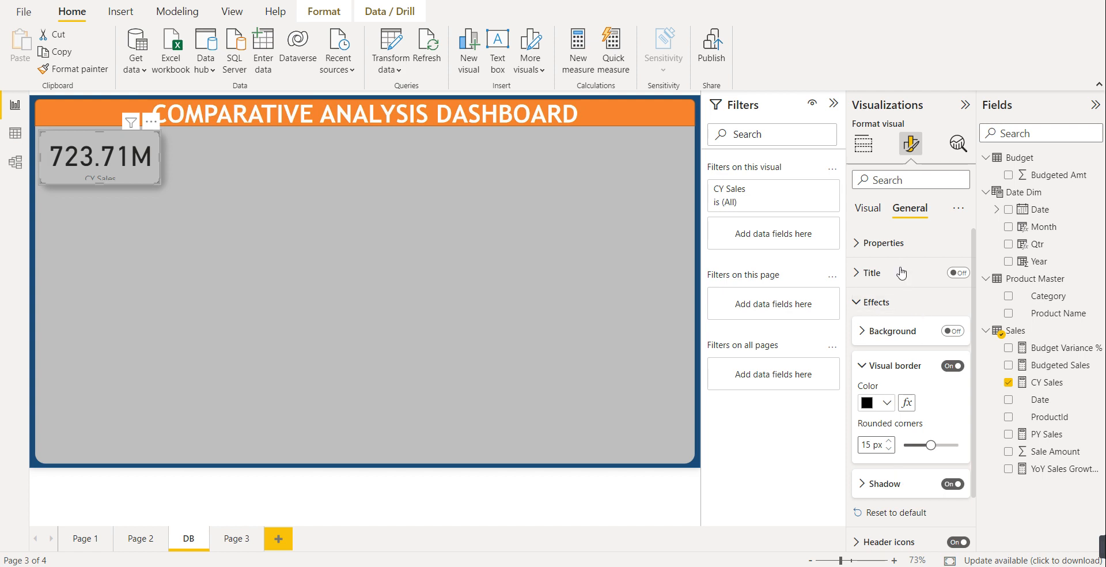
- Make the CY Sales card's callout value bold and dark gold, and make the card slightly taller
click(863, 211)
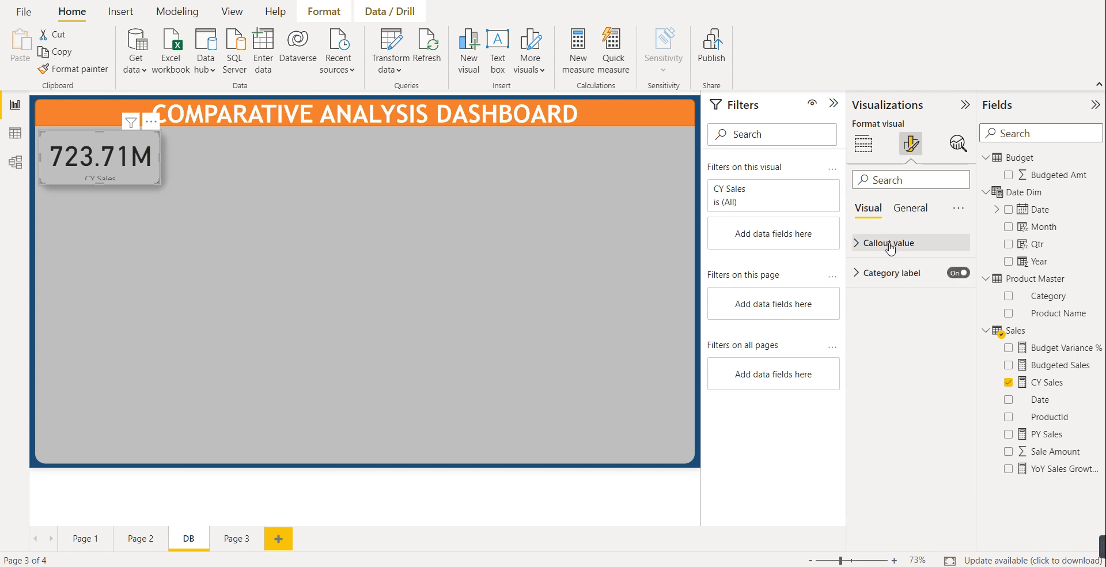
click(863, 242)
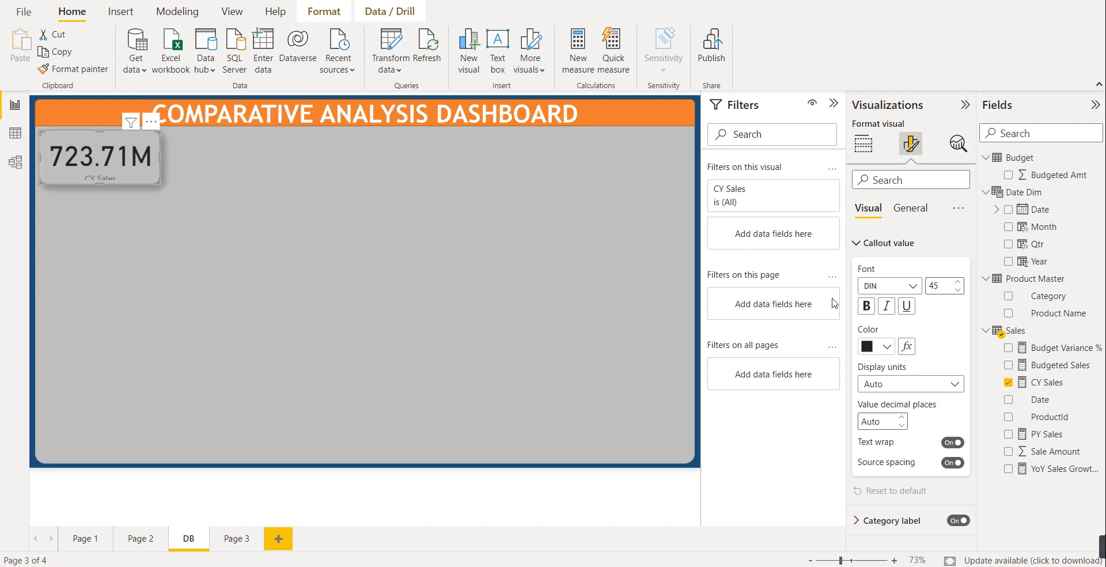
click(858, 308)
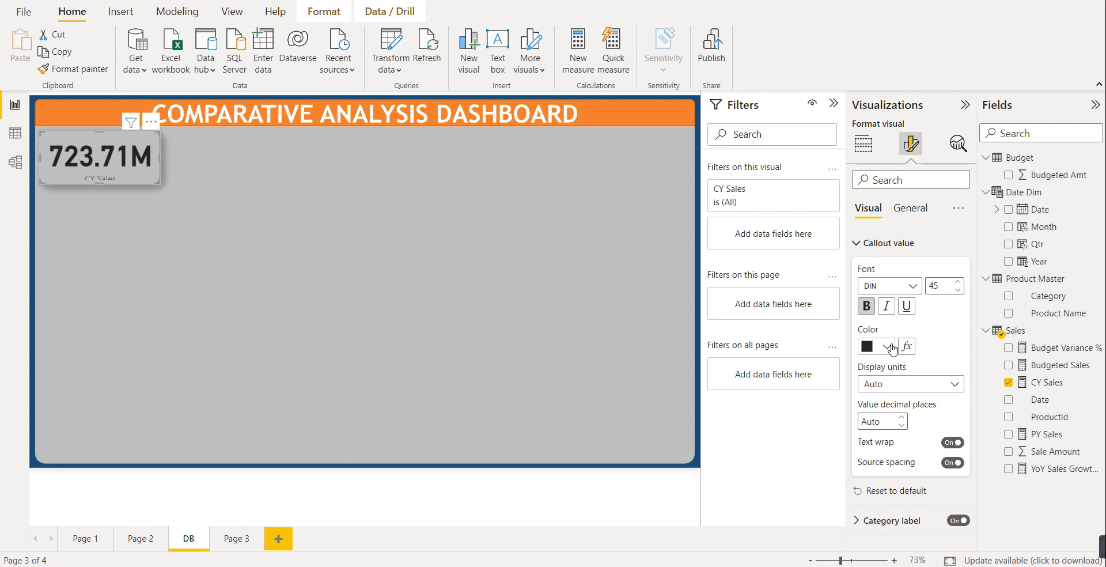
click(891, 349)
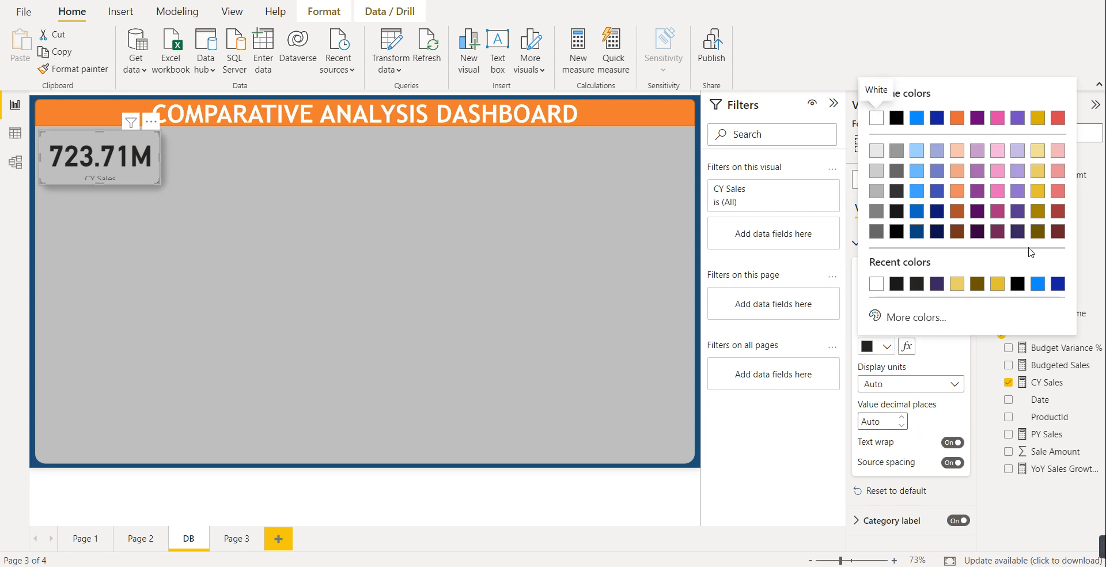
click(1044, 222)
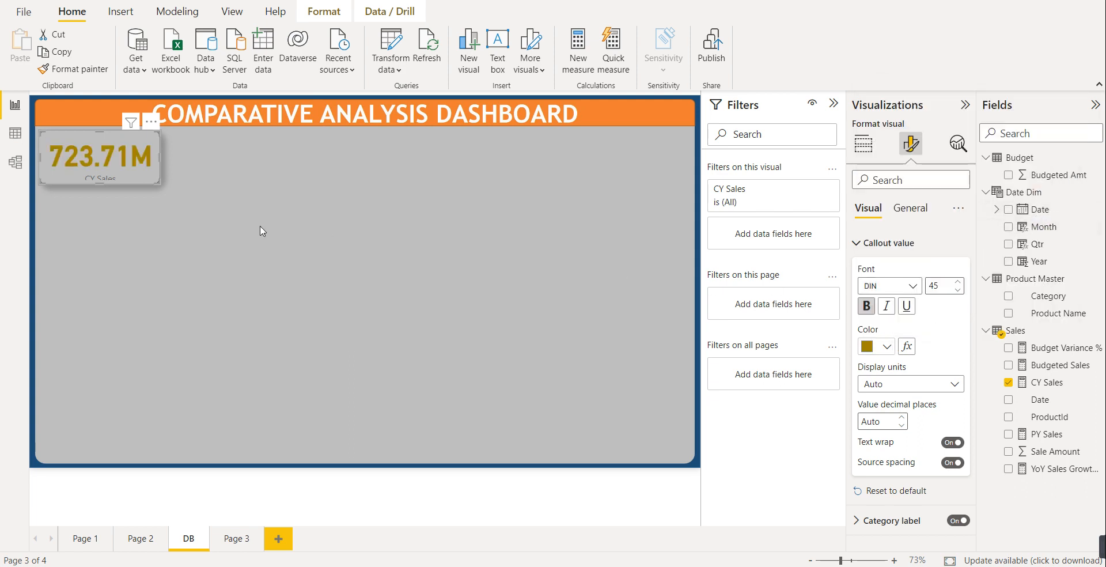
drag(101, 183, 101, 190)
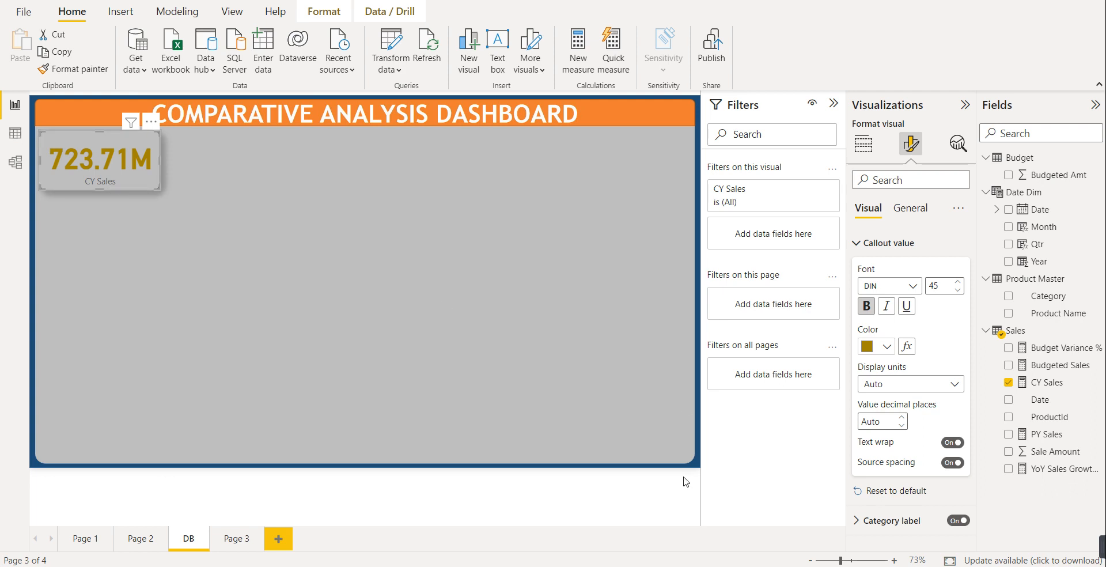
- Make the CY Sales card's category label bold and black
click(874, 523)
click(866, 487)
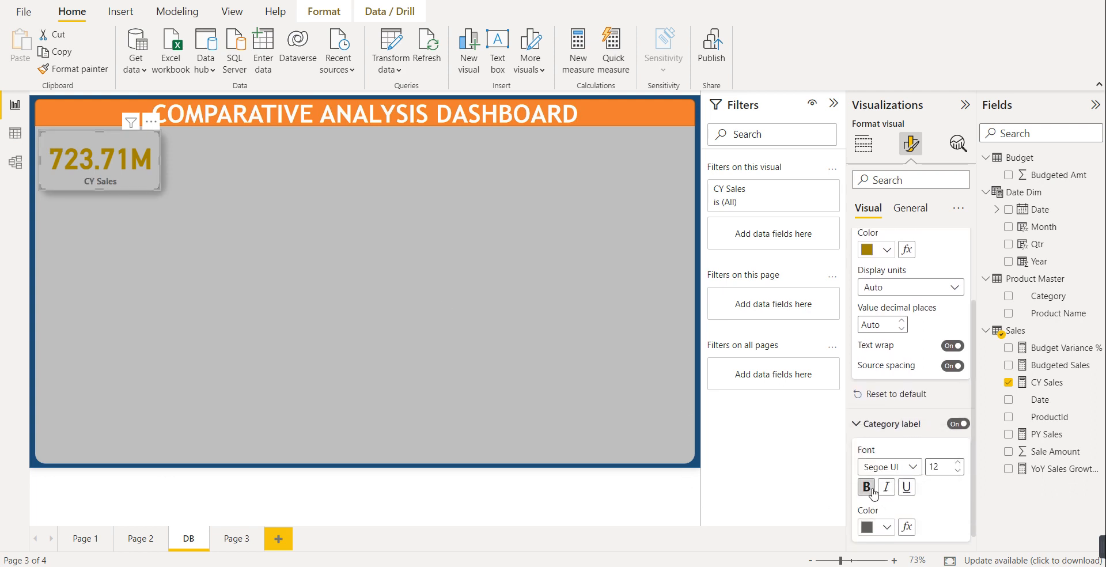
scroll(878, 501, down, 1)
click(883, 509)
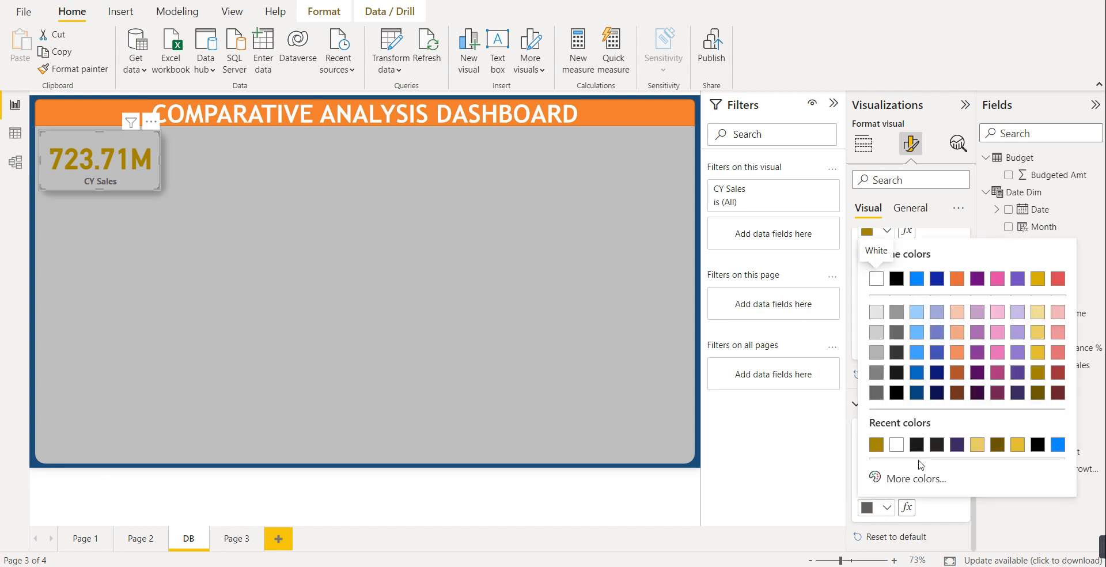
click(896, 277)
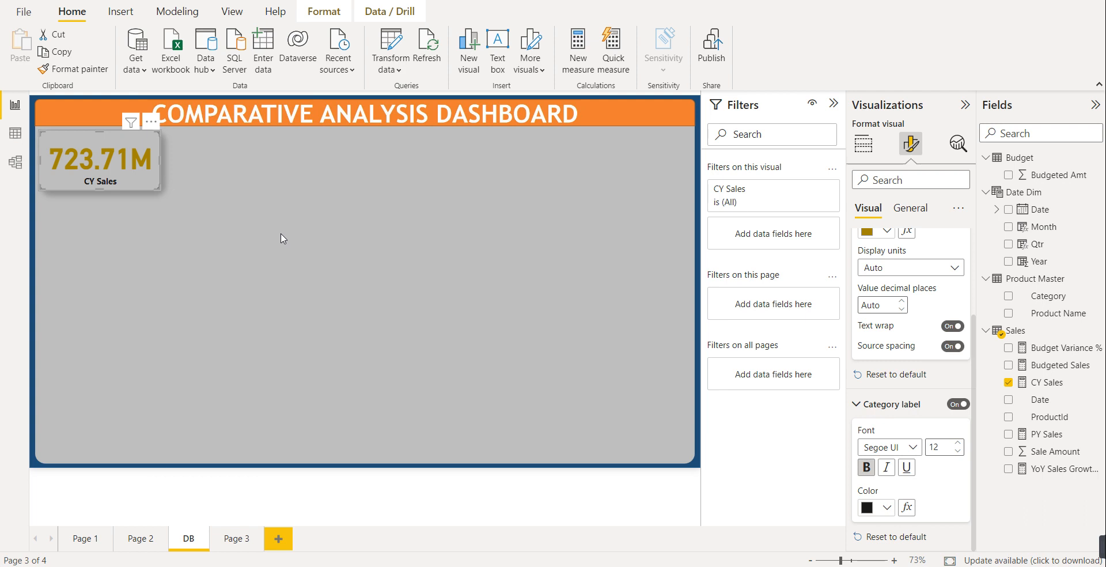
- Duplicate the CY Sales card four times and line up the copies in one row beside the original beneath the dashboard title
click(280, 238)
click(147, 180)
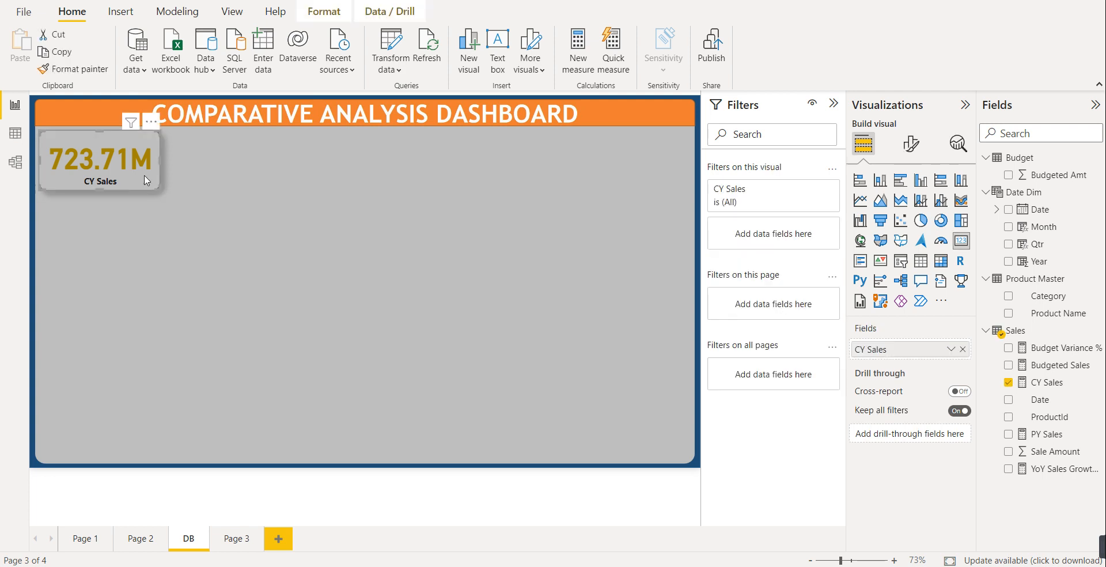
key(ctrl+c)
key(ctrl+v)
drag(147, 180, 265, 180)
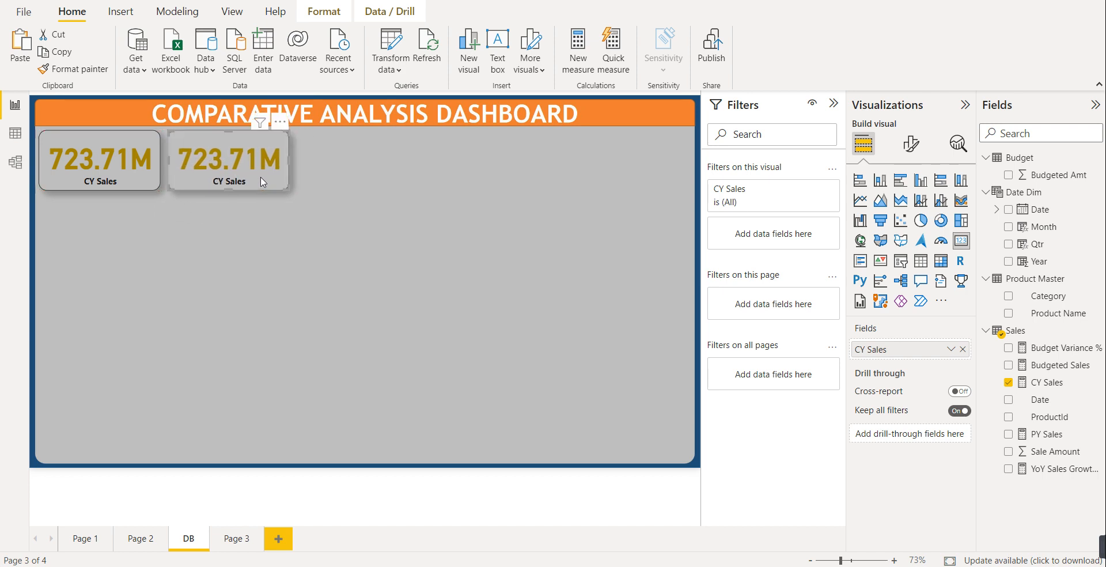
key(ctrl+v)
drag(144, 188, 389, 185)
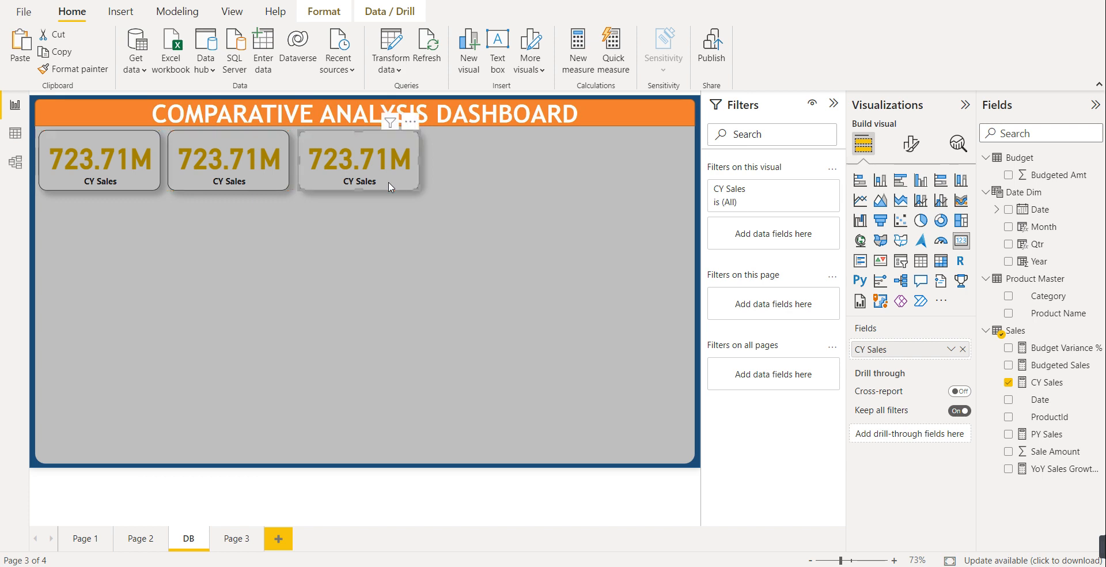
key(ctrl+v)
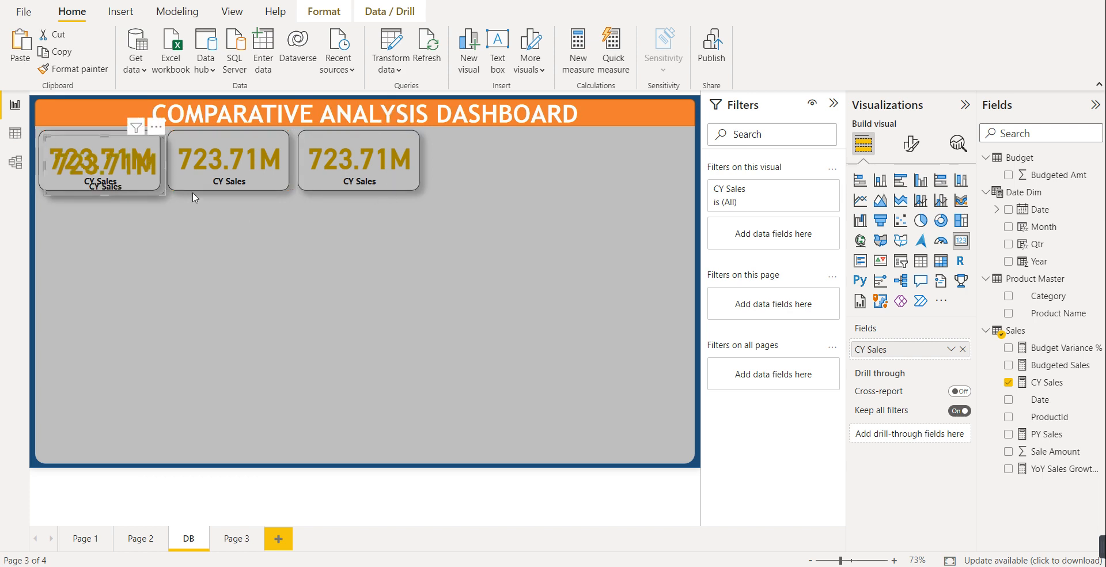
drag(141, 184, 525, 180)
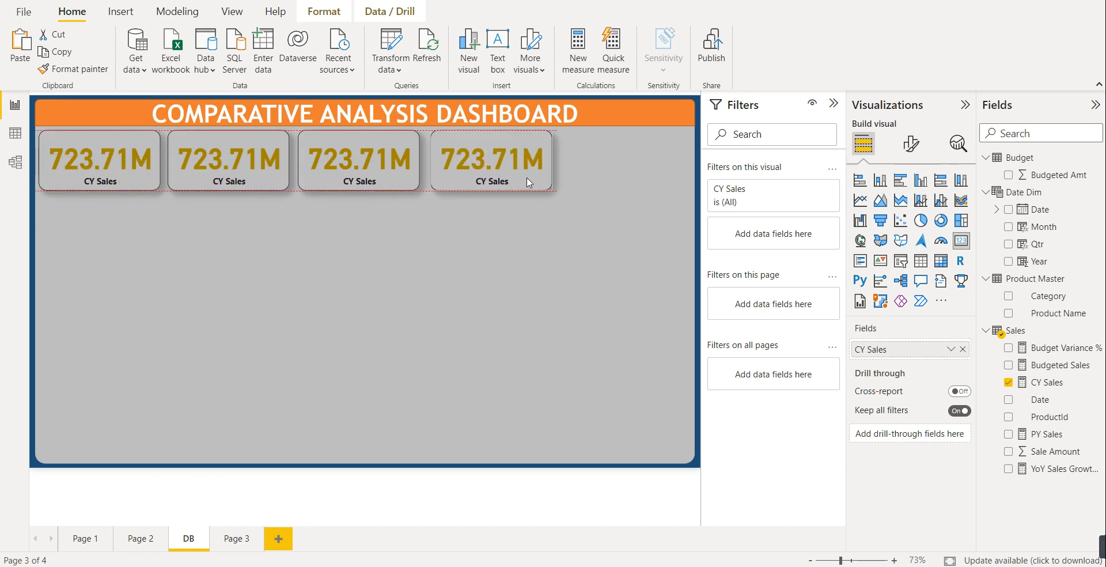
click(162, 194)
key(ctrl+v)
drag(165, 202, 653, 182)
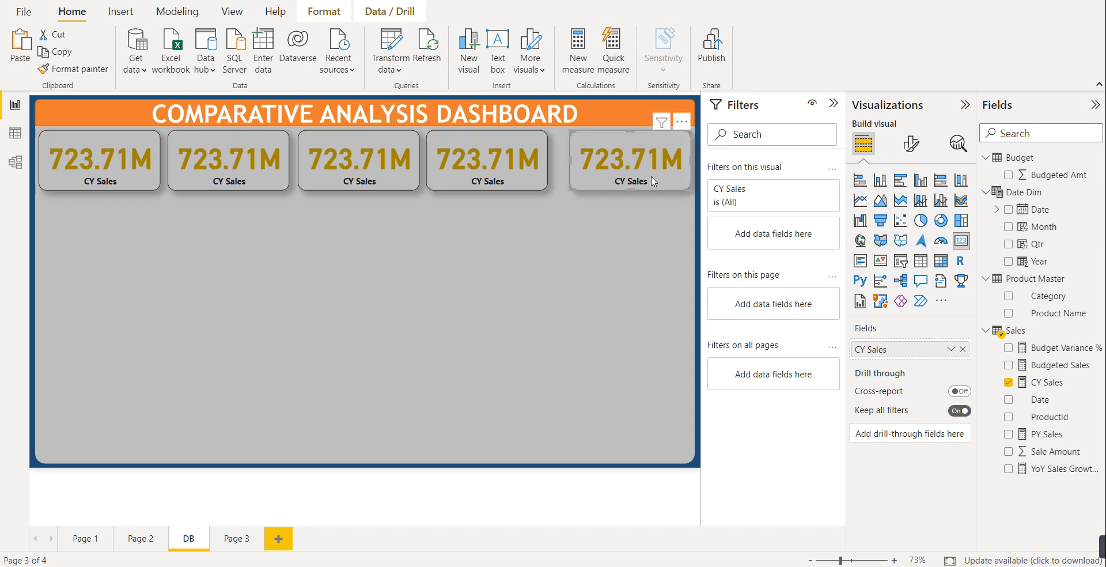
- Distribute the five cards horizontally so that they are evenly spaced across the row
ctrl+click(137, 186)
ctrl+click(249, 181)
ctrl+click(341, 183)
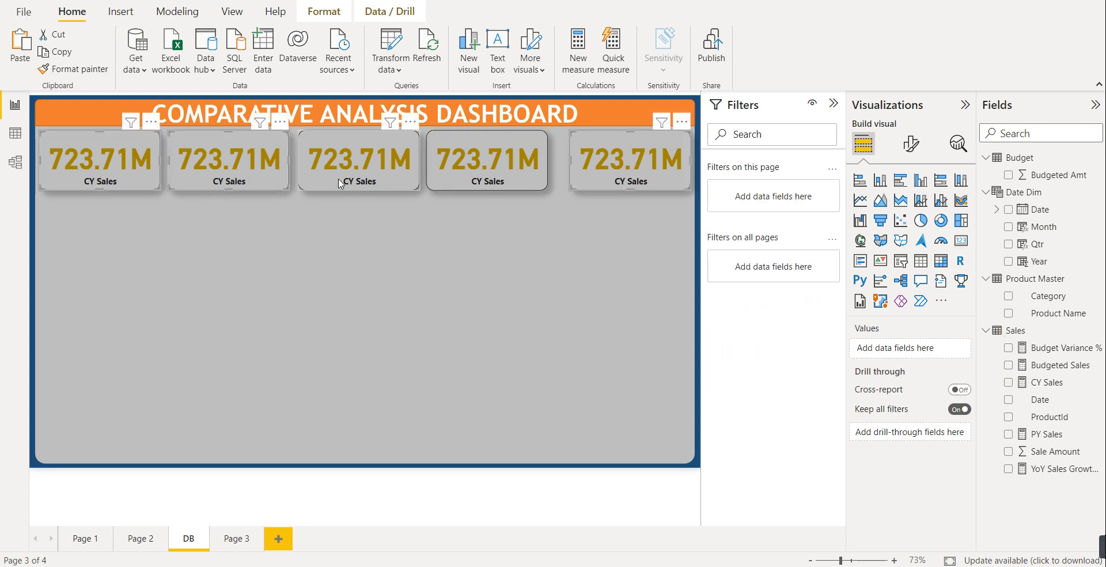
ctrl+click(500, 173)
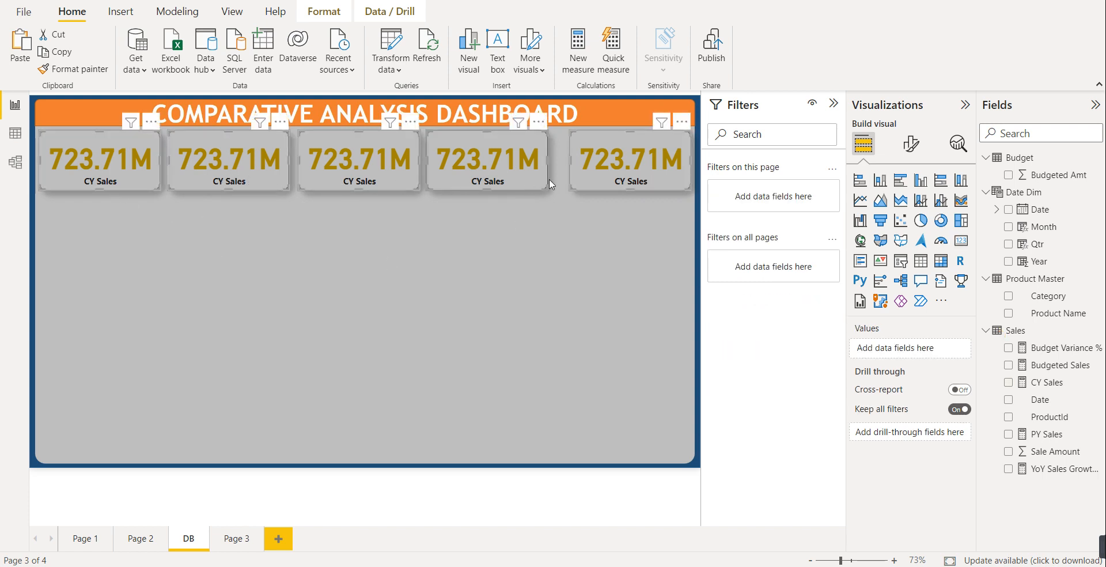
ctrl+click(585, 182)
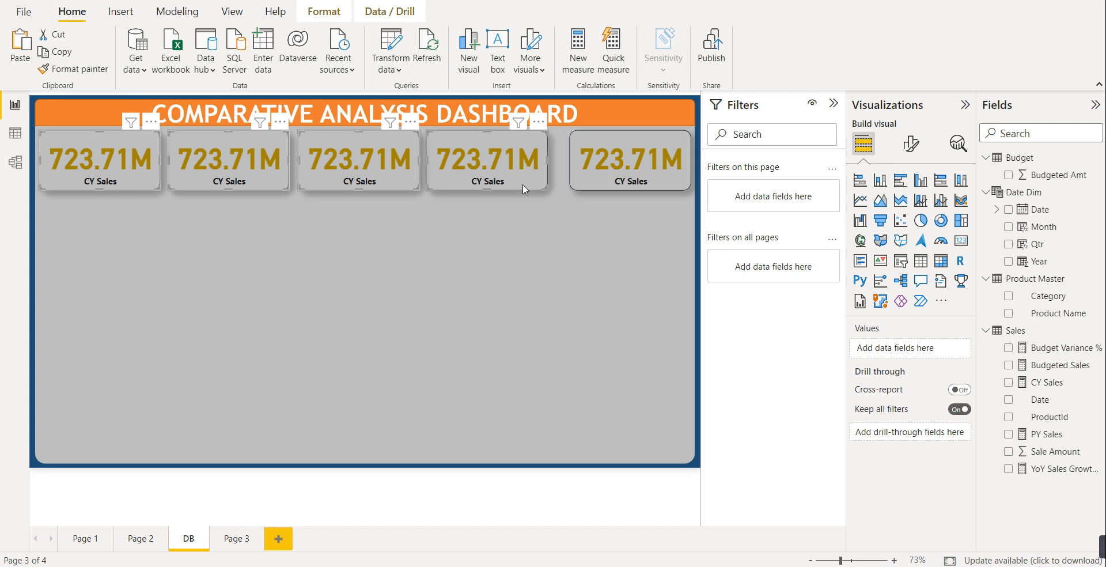
click(325, 12)
click(312, 58)
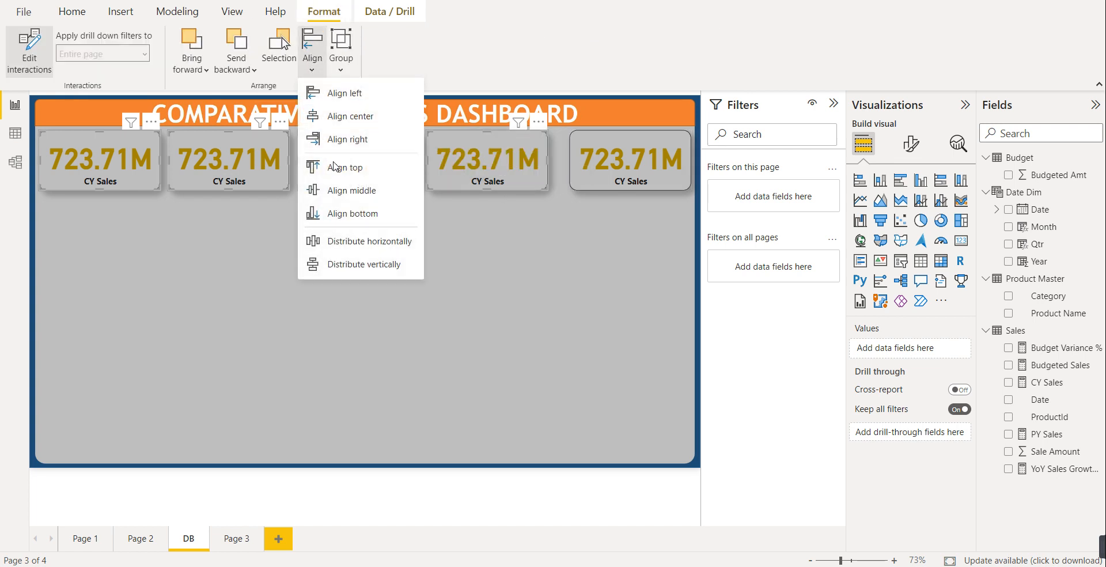
click(346, 241)
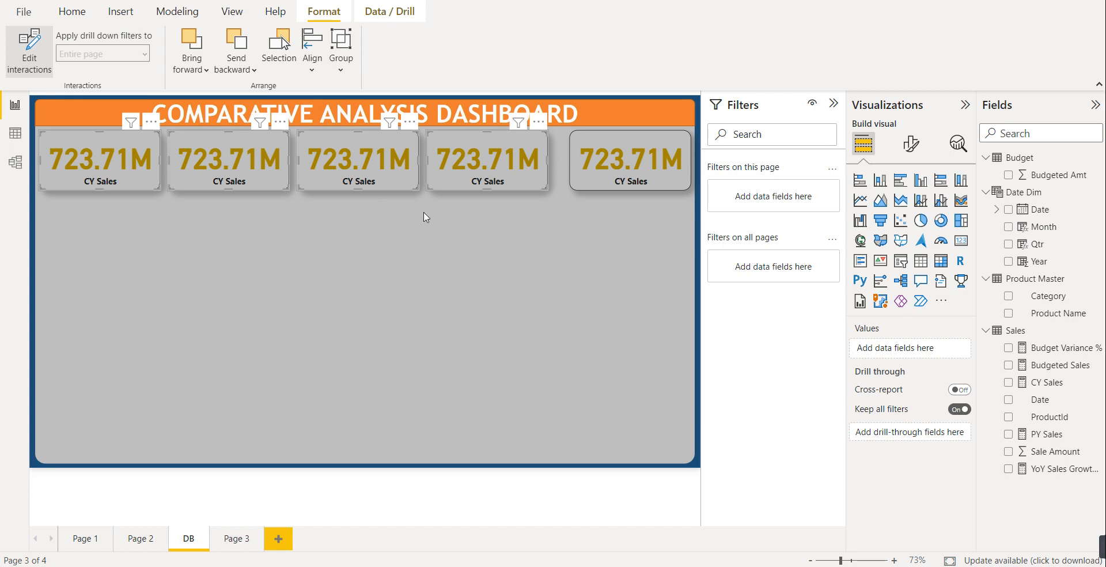
ctrl+click(586, 183)
click(312, 60)
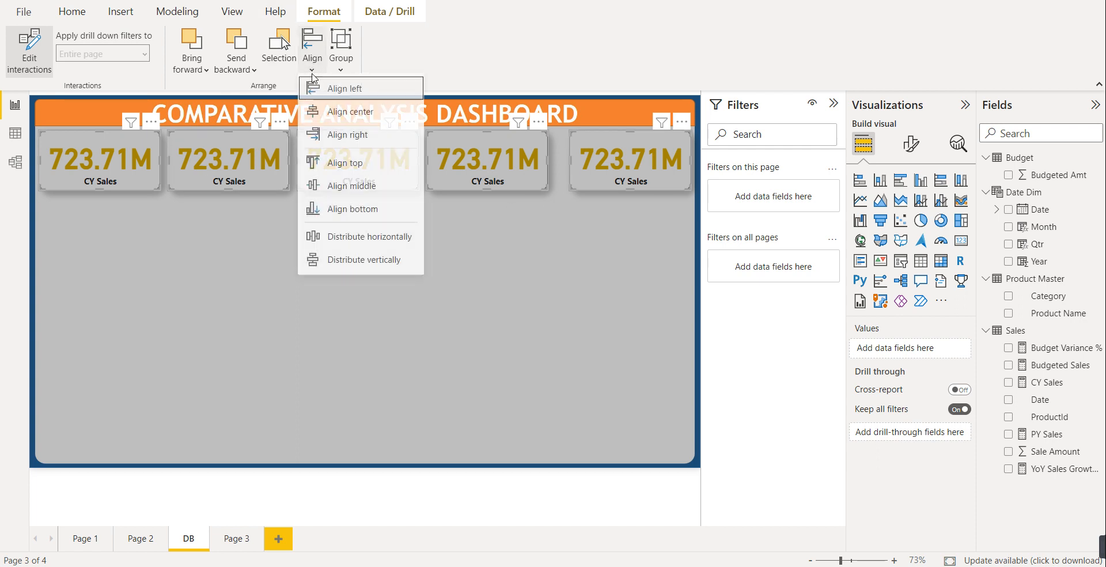
click(348, 240)
click(373, 291)
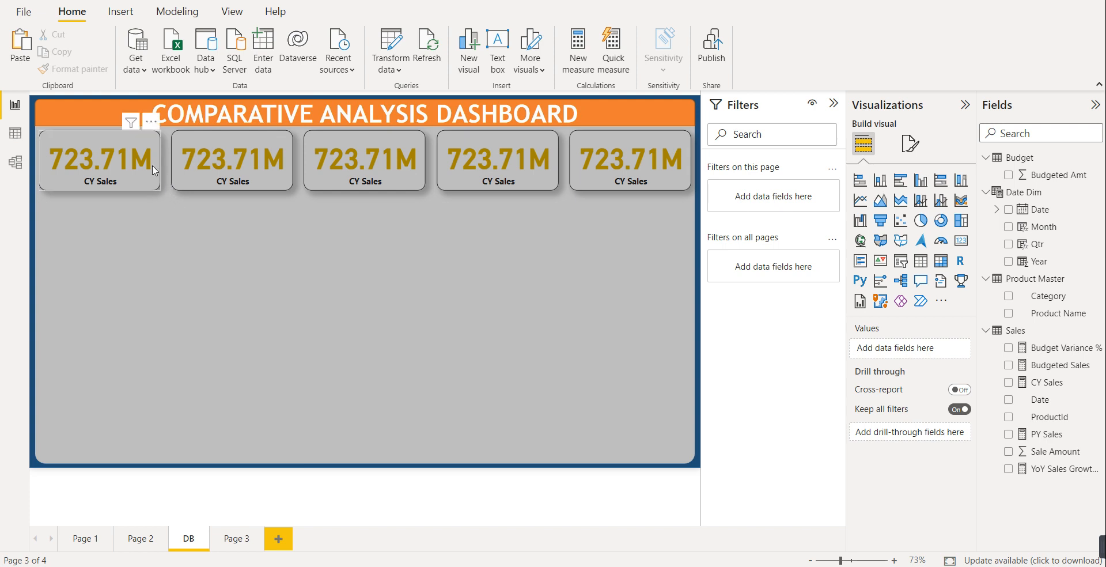
- Replace CY Sales with PY Sales in the second card and with Budgeted Sales in the third card
click(196, 180)
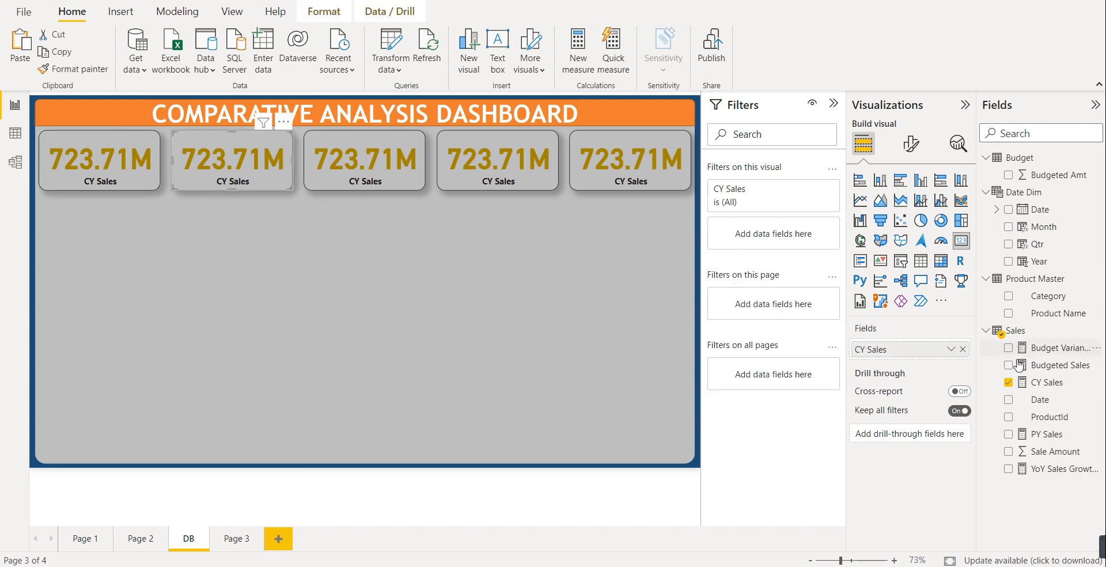
click(1007, 383)
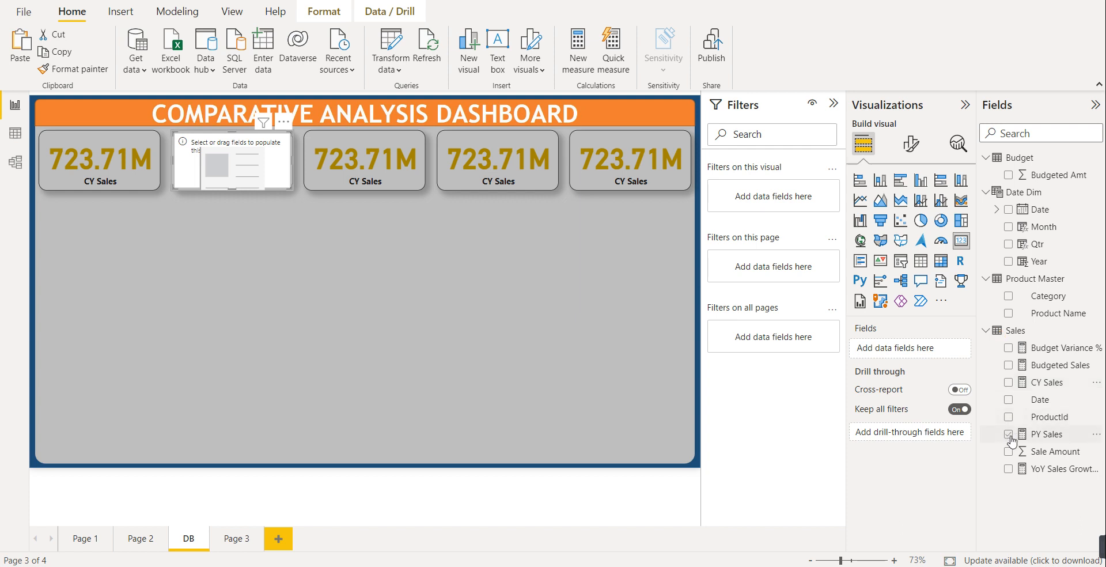
click(1009, 436)
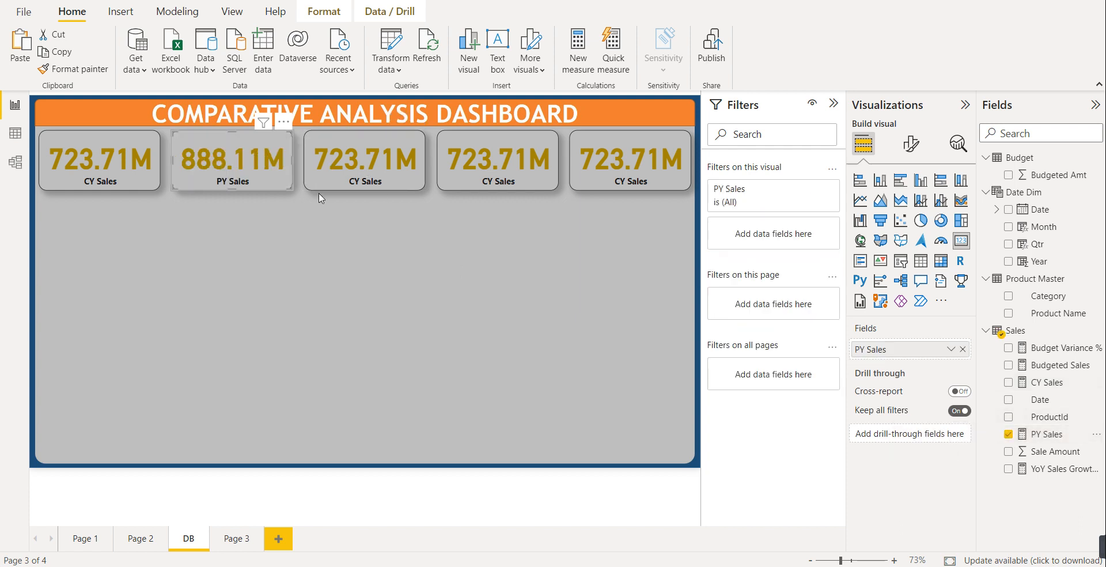
click(336, 188)
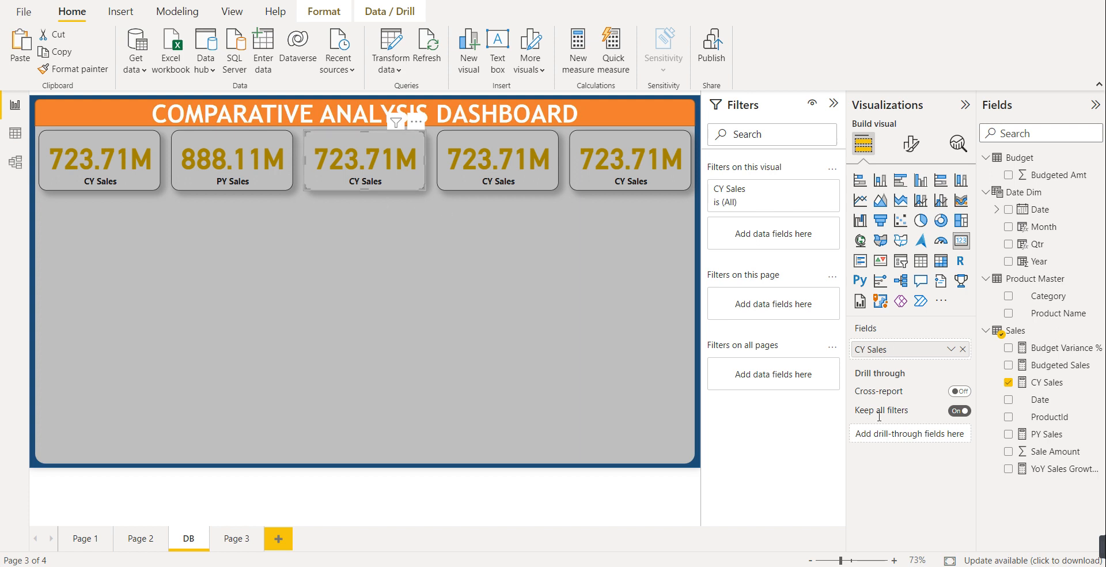
click(1007, 382)
click(1008, 366)
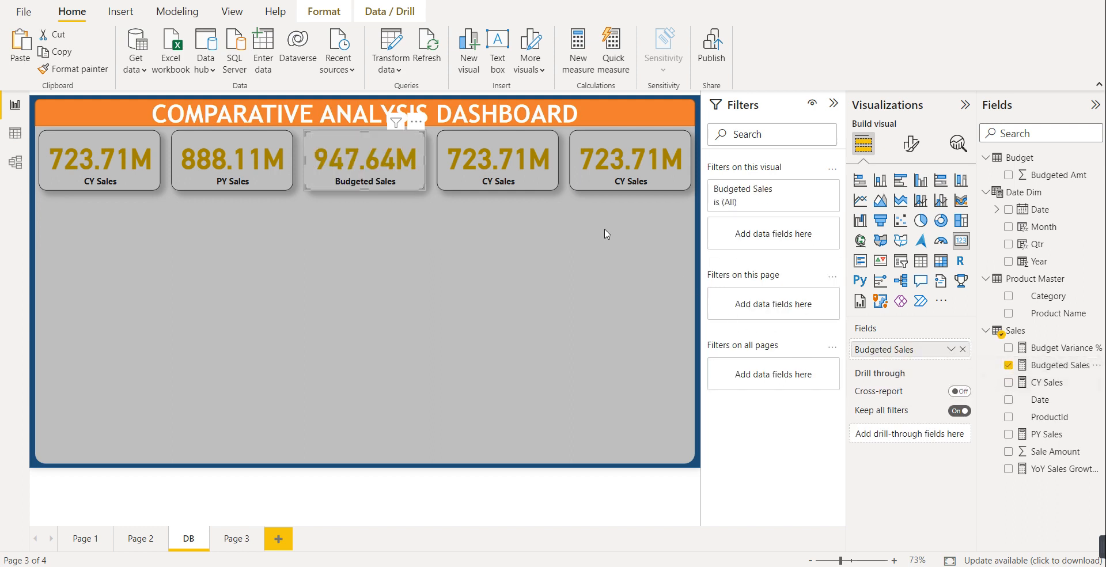
- Replace CY Sales with Budget Variance % in the fourth card and with YoY Sales Growth % in the fifth card
click(535, 182)
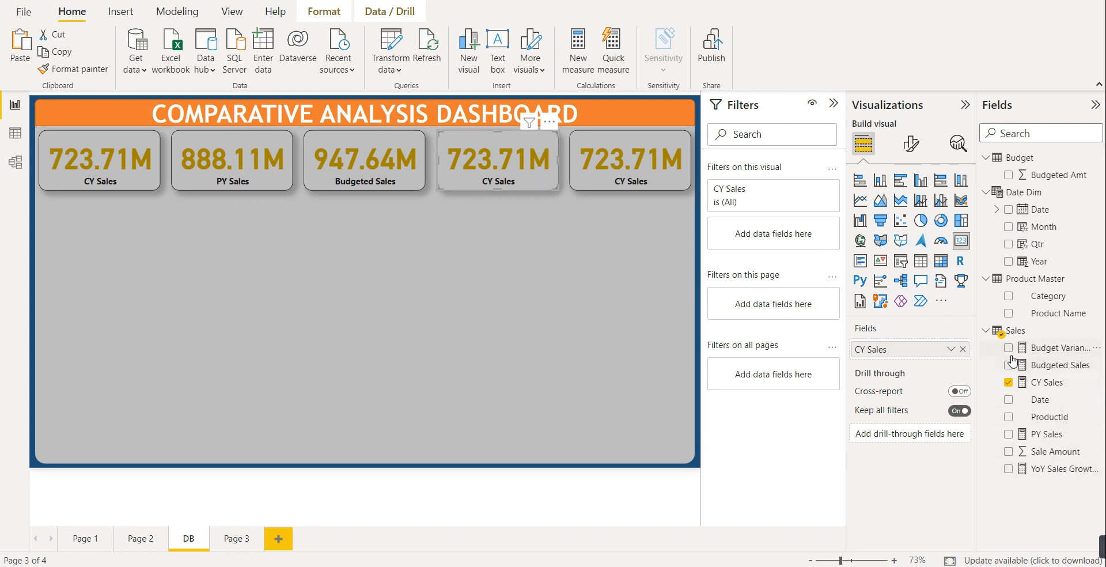
click(1009, 385)
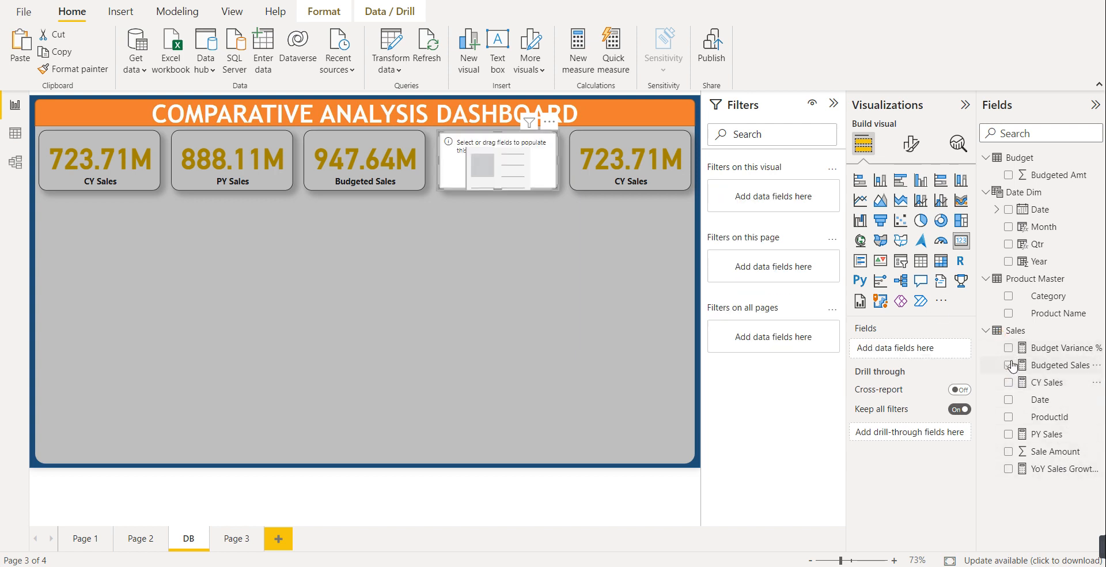
click(1008, 348)
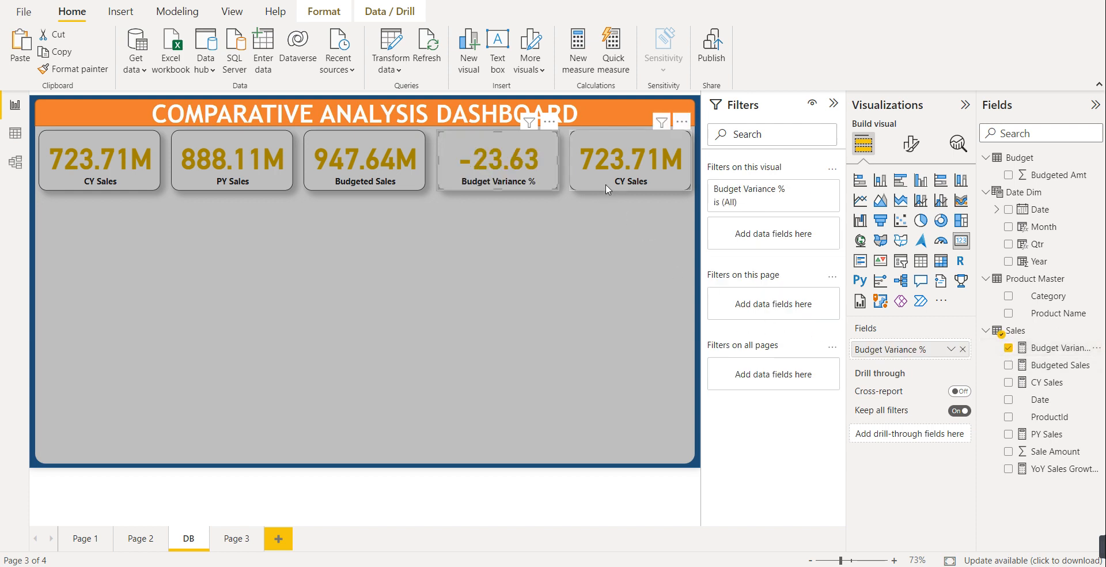
click(664, 176)
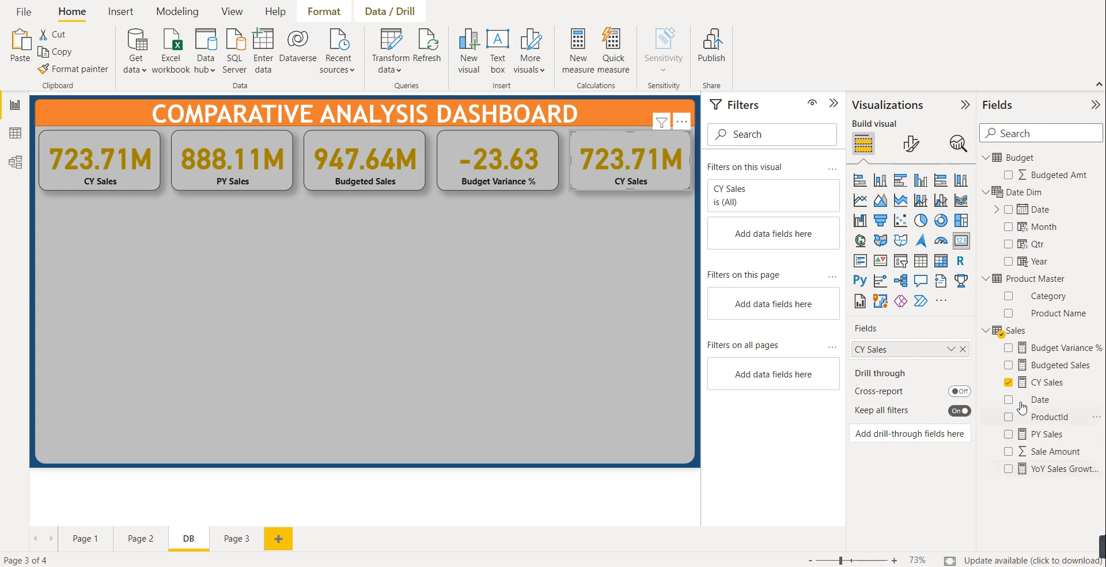
click(1008, 383)
click(1008, 469)
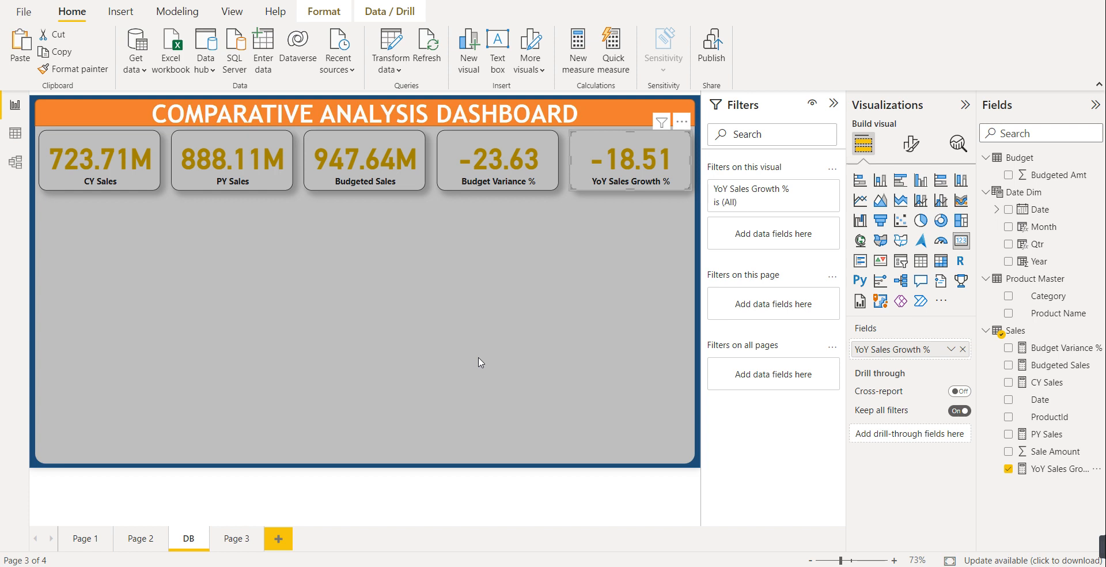
- Start conditional formatting of the Budget Variance % card's callout value color, using the Rules format style
click(452, 151)
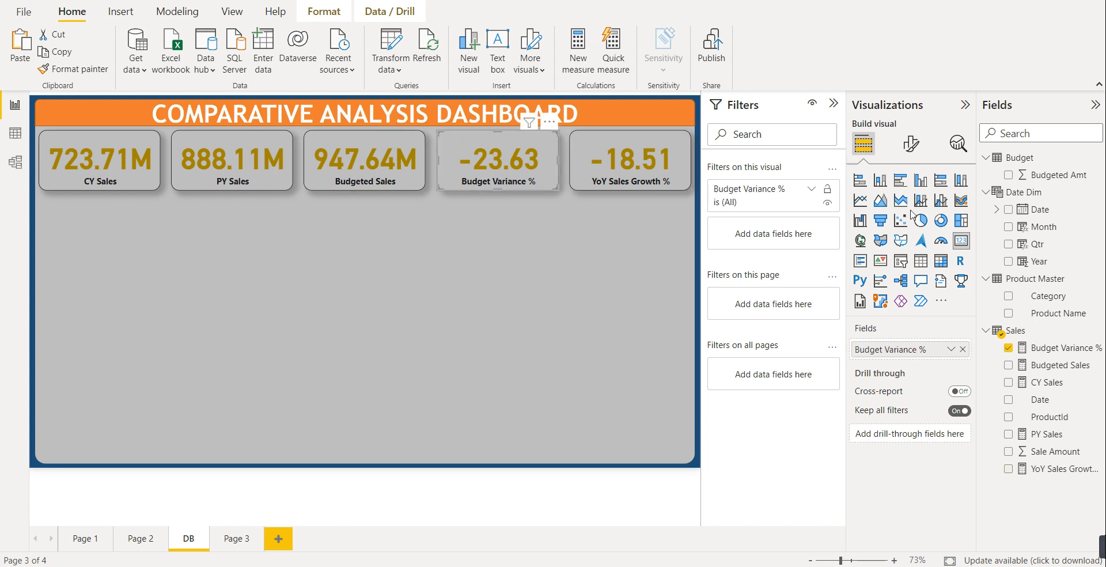
click(910, 145)
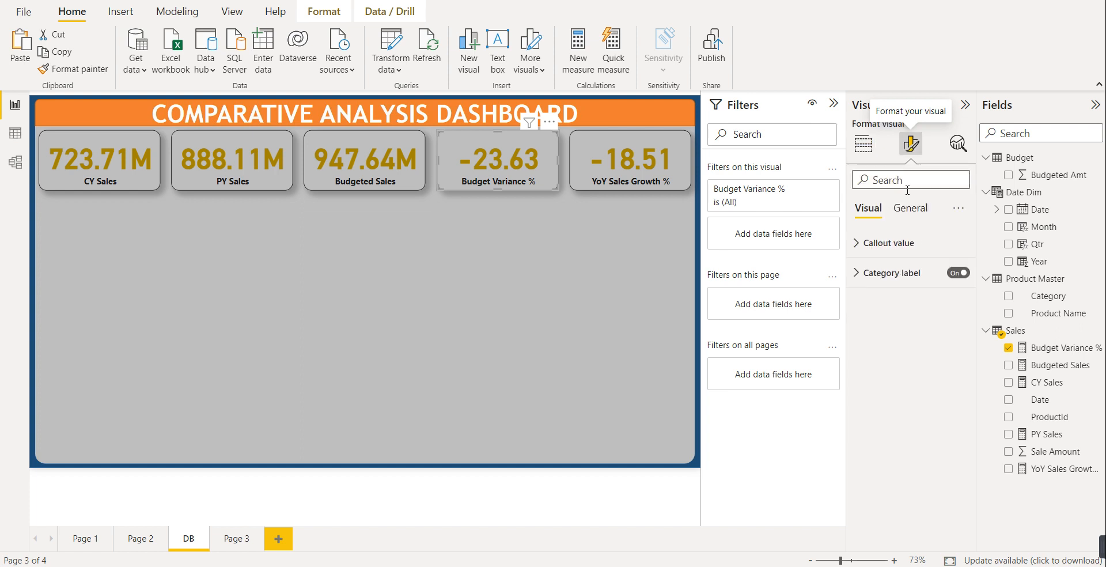
click(908, 244)
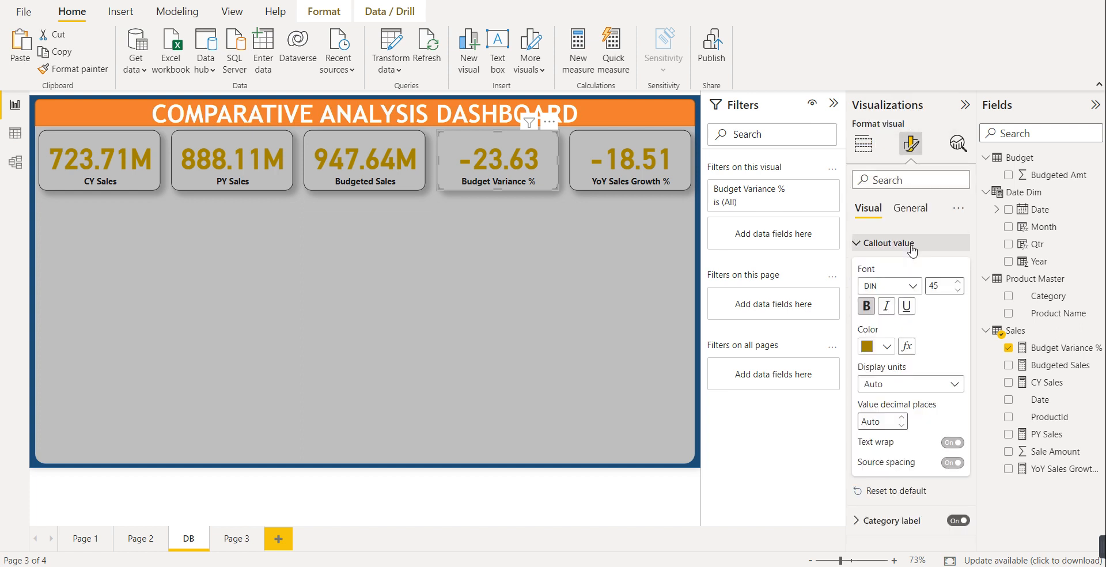
click(905, 347)
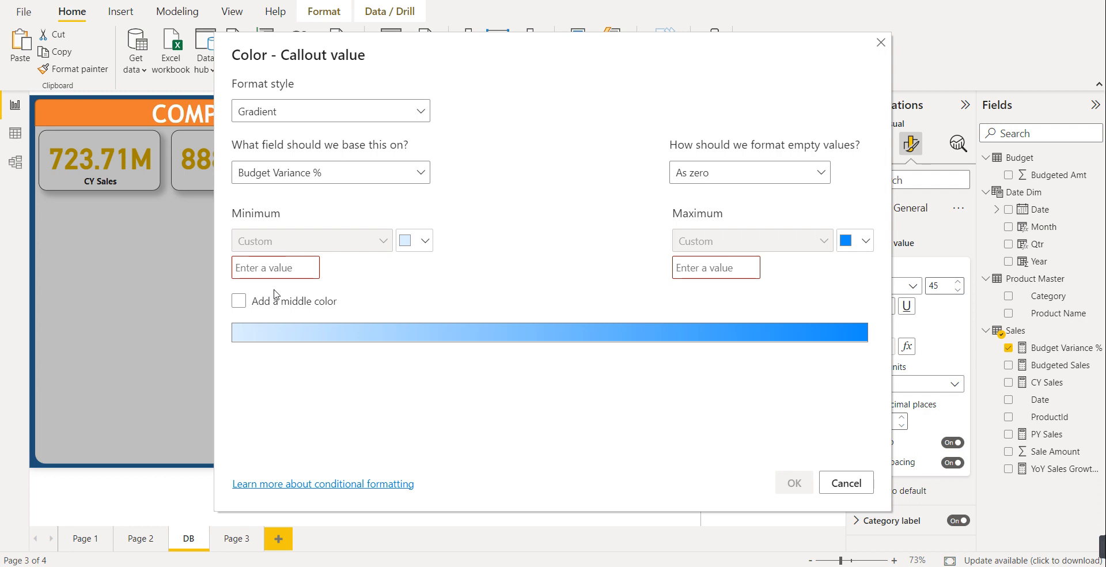
click(403, 115)
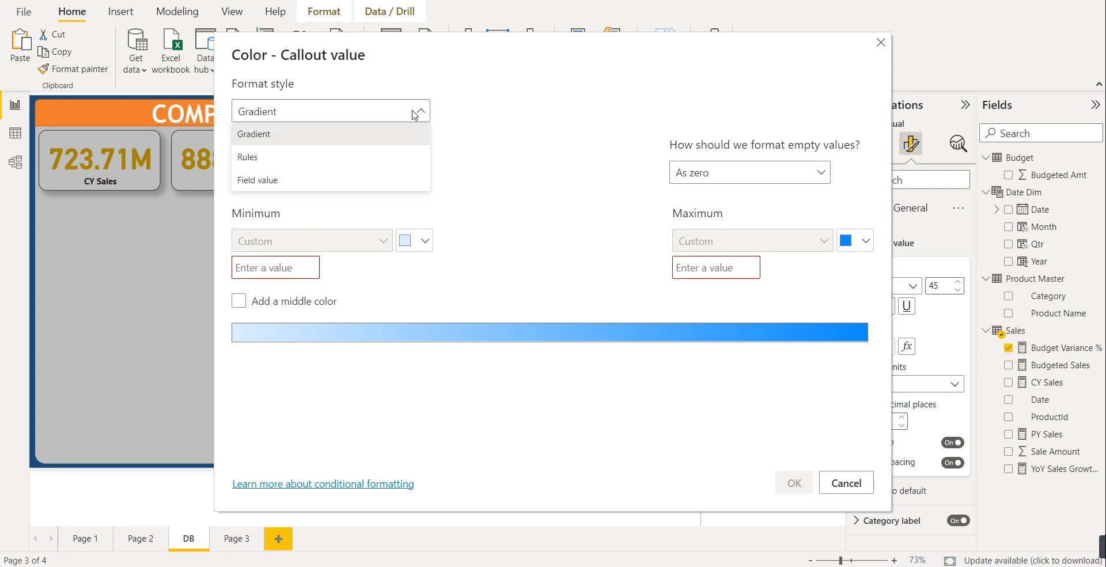
click(247, 156)
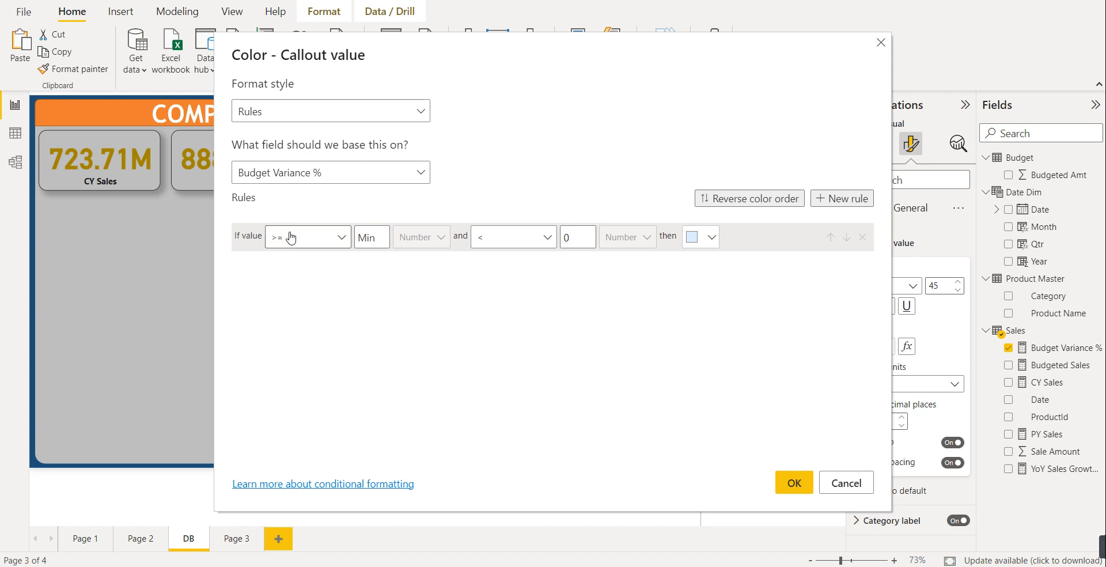
- Set the color rule's lower bound to 0 and its color to dark green #146709
click(363, 237)
text(0)
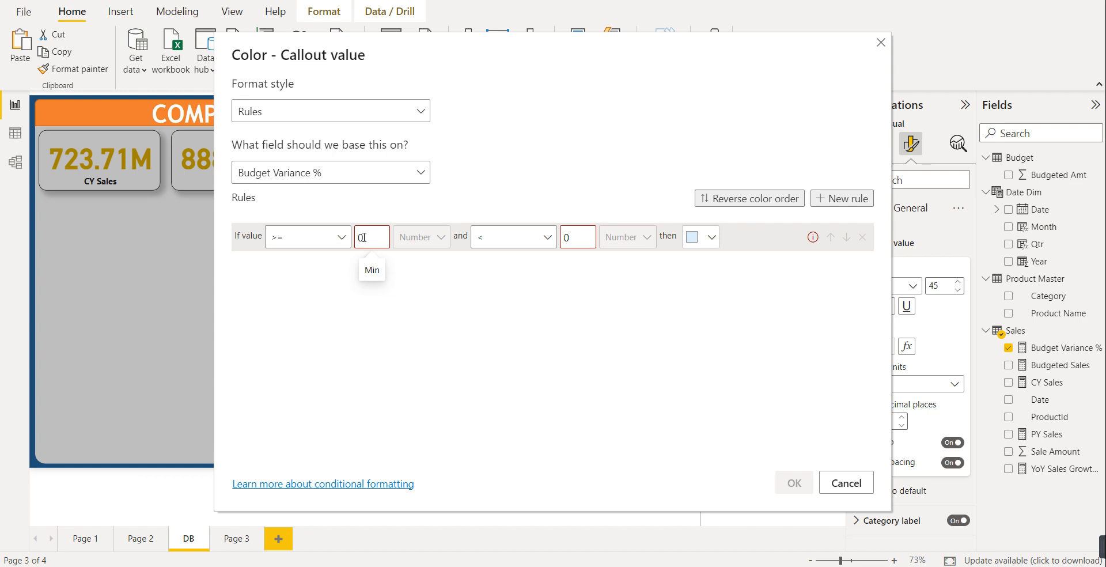
click(714, 240)
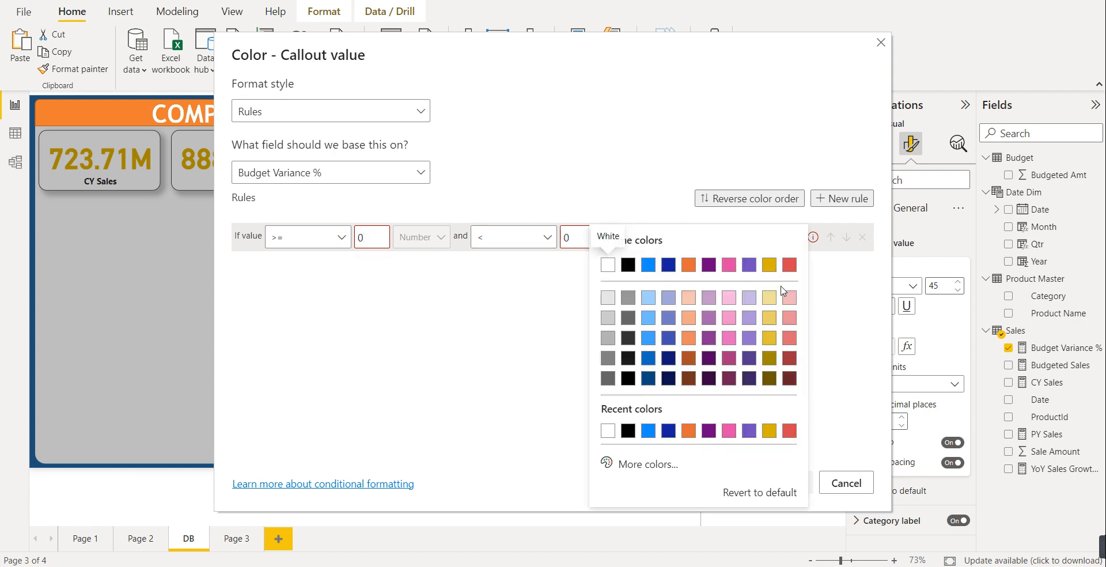
click(652, 465)
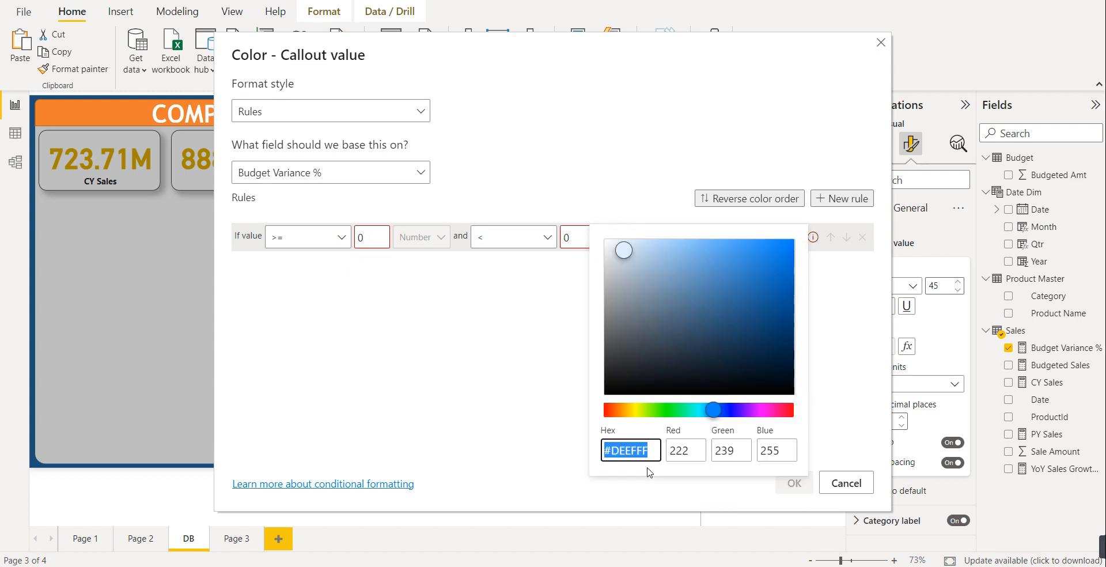
click(662, 410)
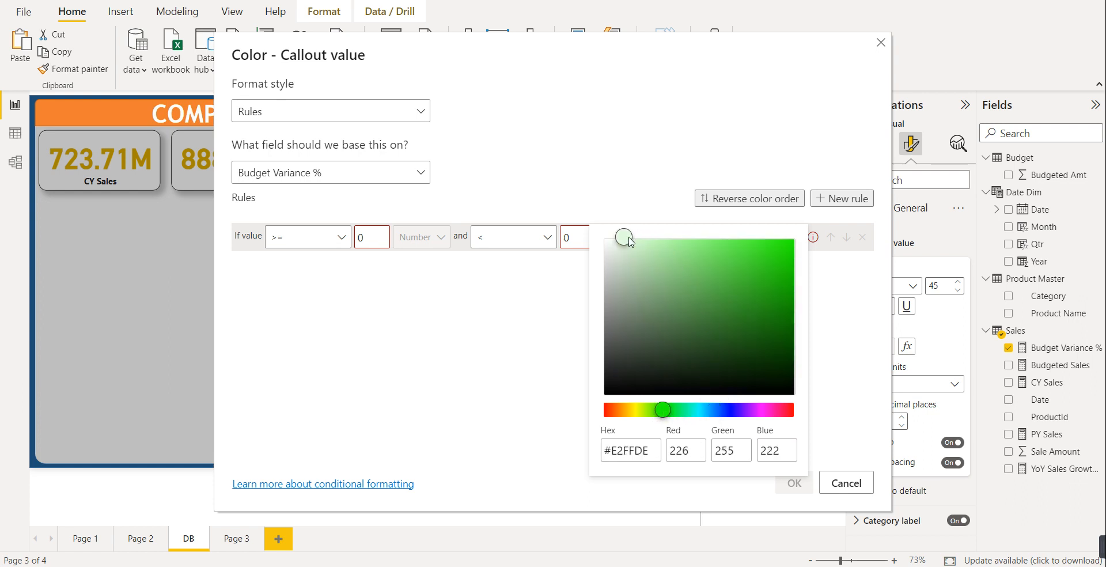
click(773, 331)
drag(775, 331, 777, 332)
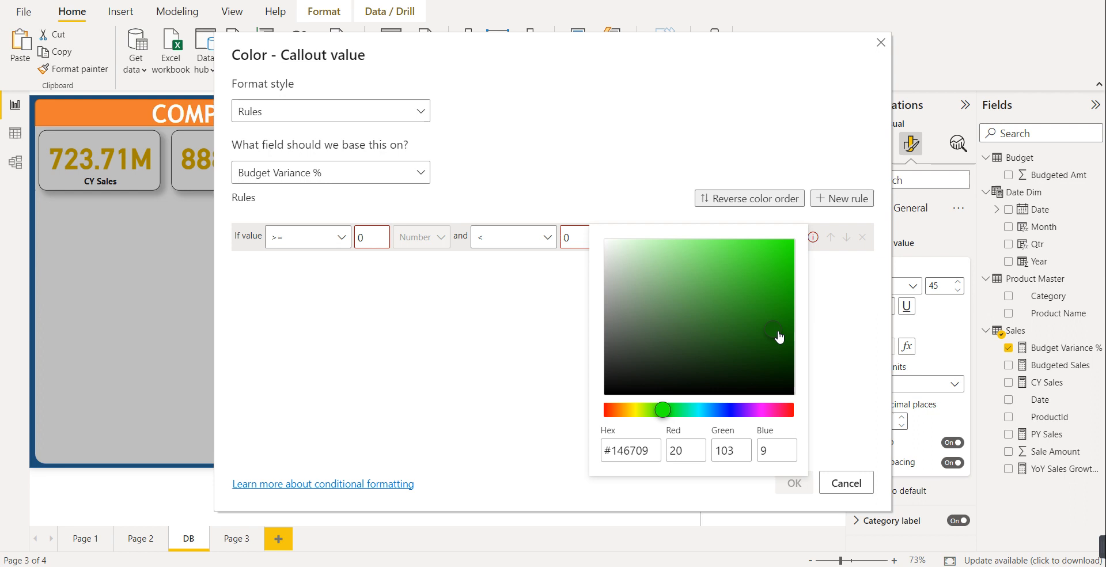
click(833, 349)
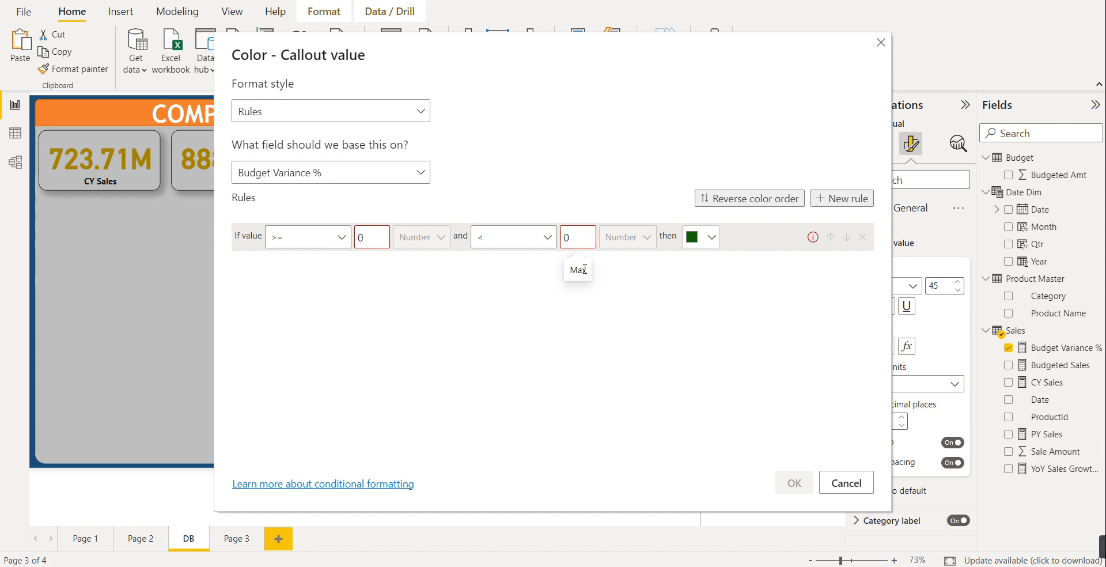
- Set the green rule's upper bound to Max and apply the conditional formatting to the Budget Variance % card
click(582, 242)
key(BackSpace)
click(792, 483)
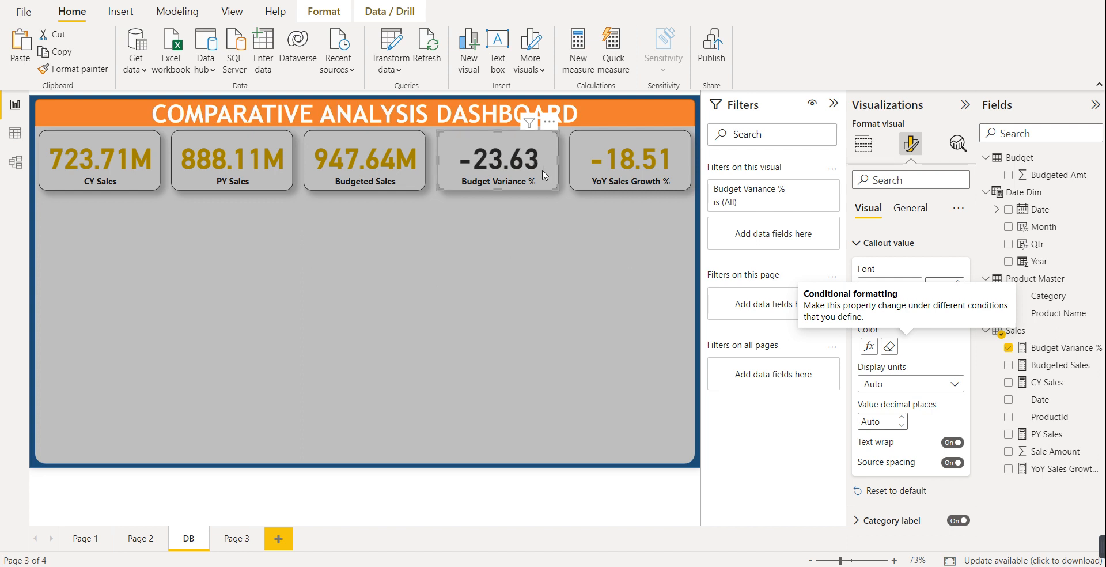
- Add a second color rule to the Budget Variance % callout value, from Min to below 0 in red, and apply it
click(870, 346)
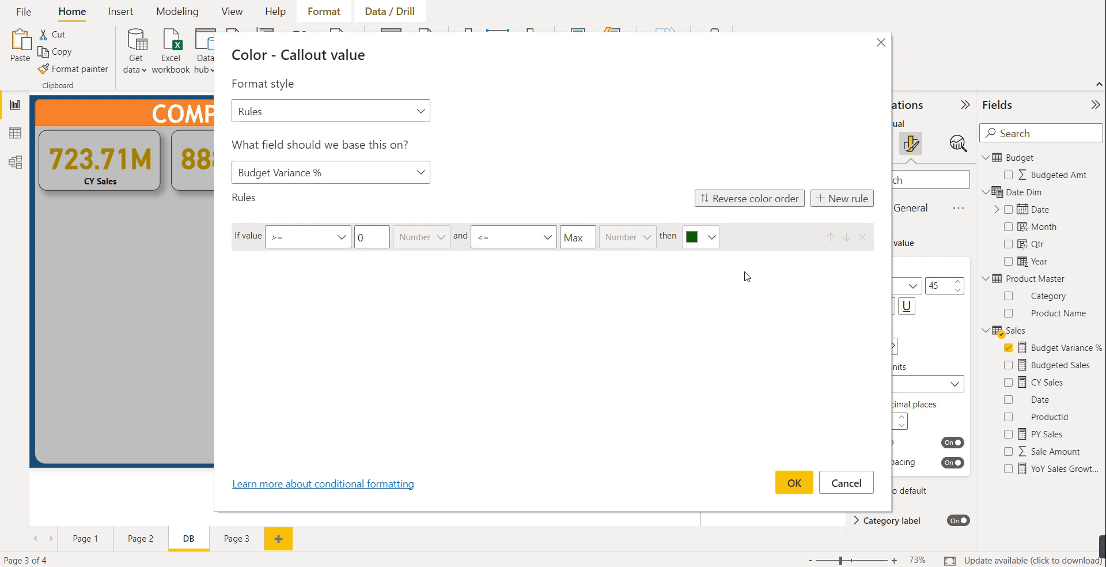
click(835, 199)
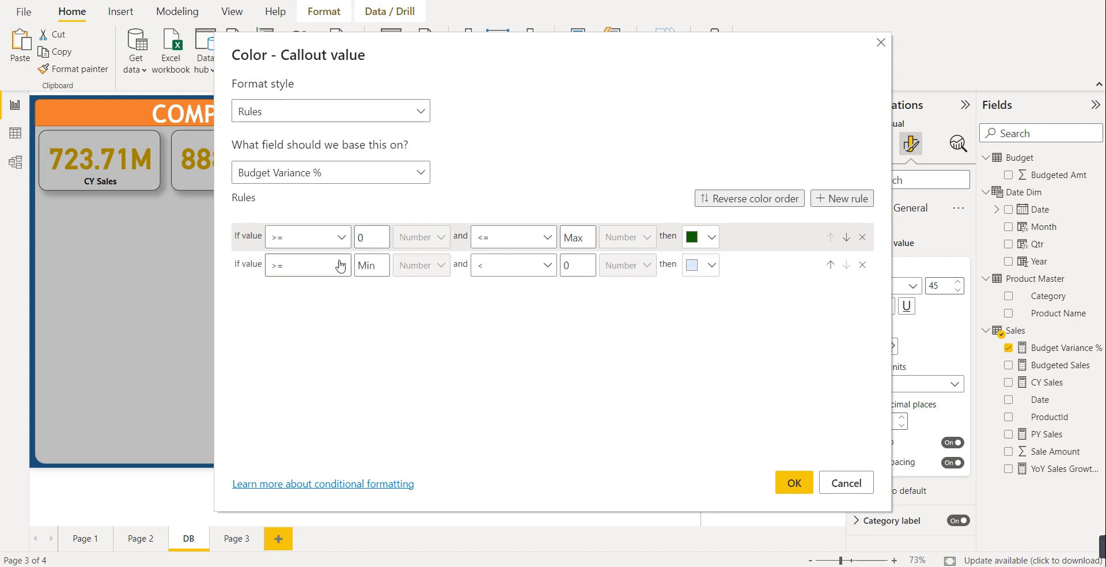
click(340, 266)
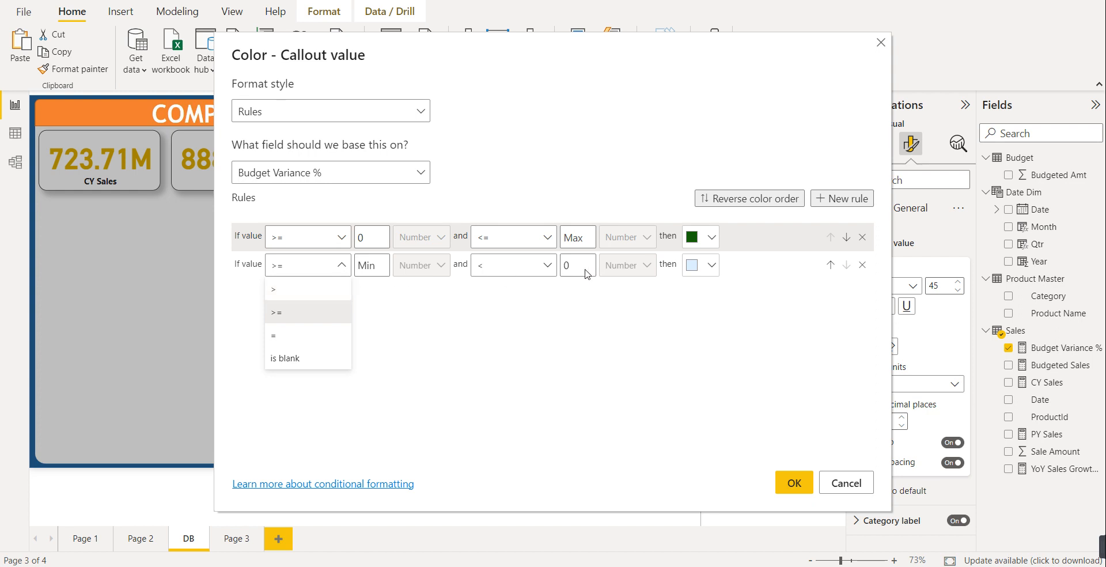
click(342, 267)
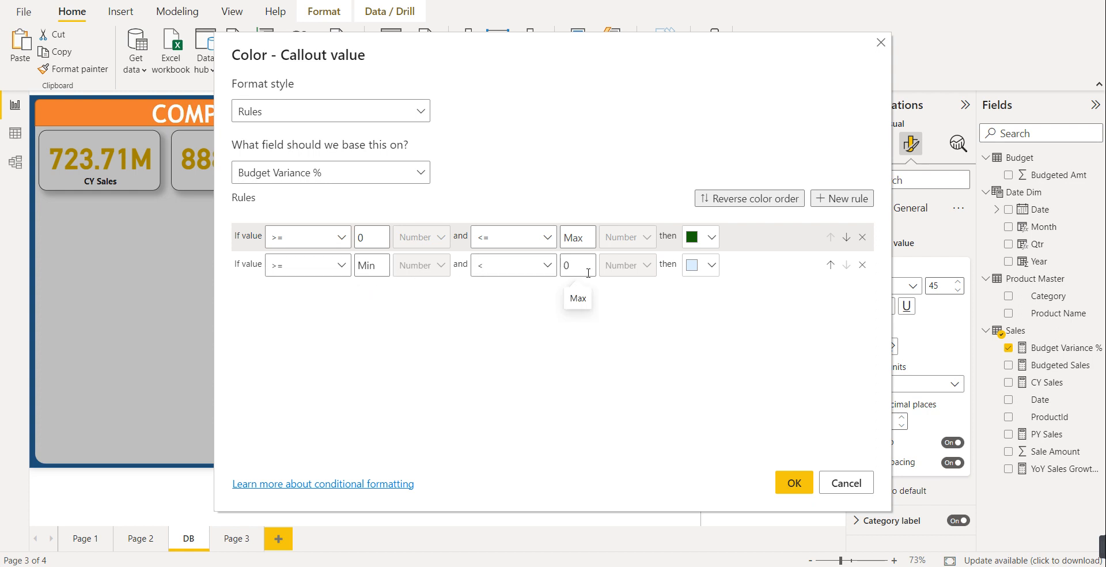
click(705, 266)
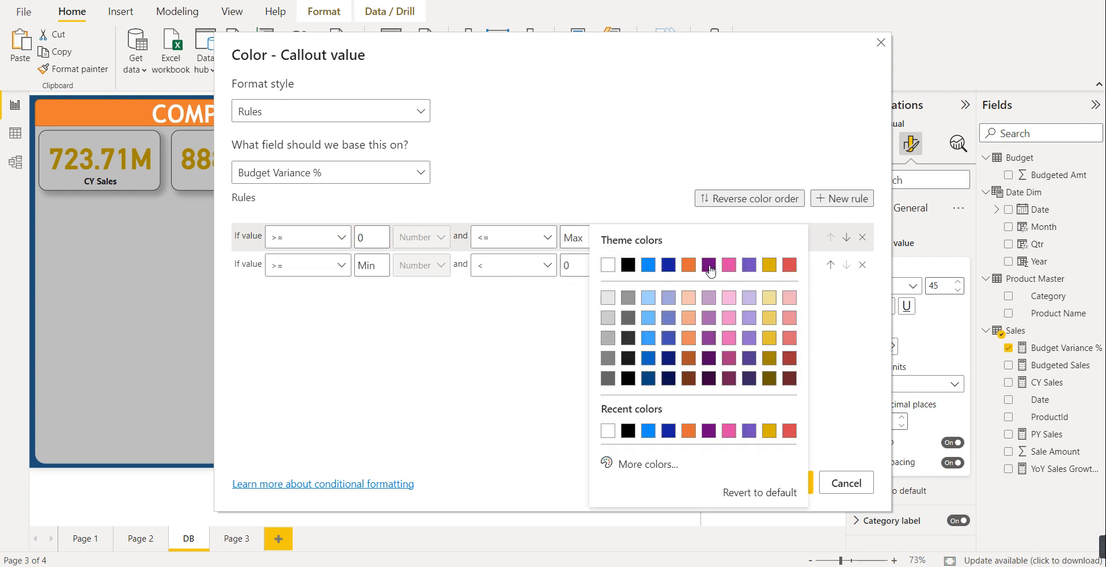
click(794, 266)
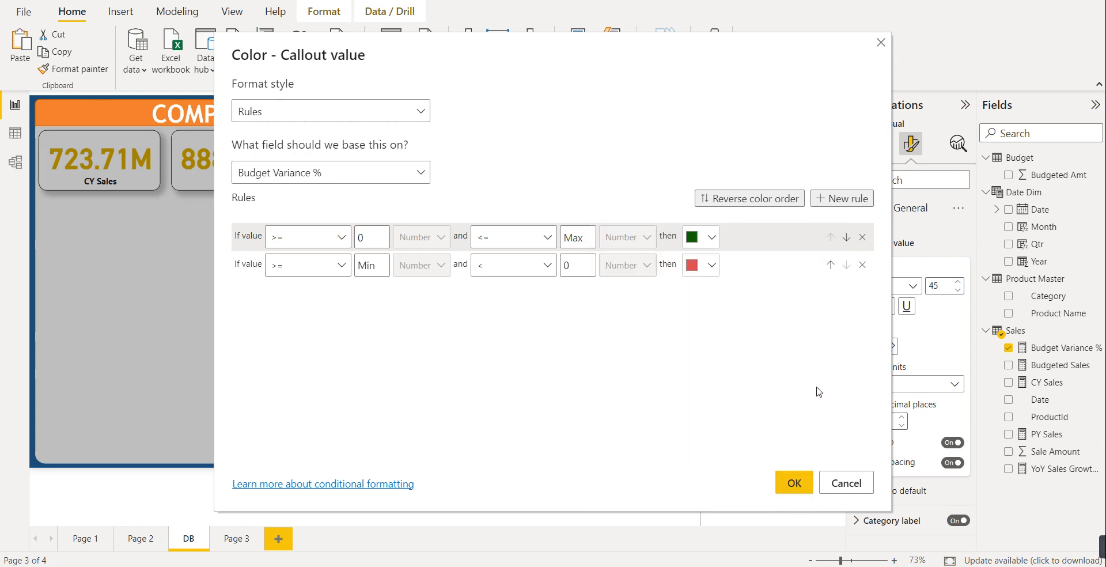
click(805, 486)
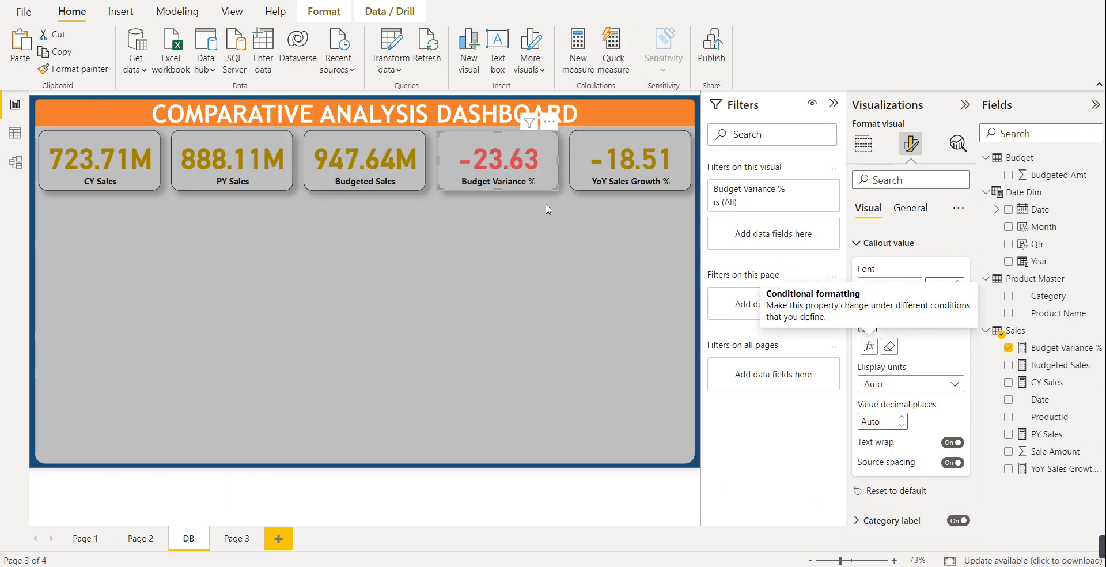
- Copy the Budget Variance % card's formatting onto the YoY Sales Growth % card with the Format painter
click(73, 68)
click(597, 147)
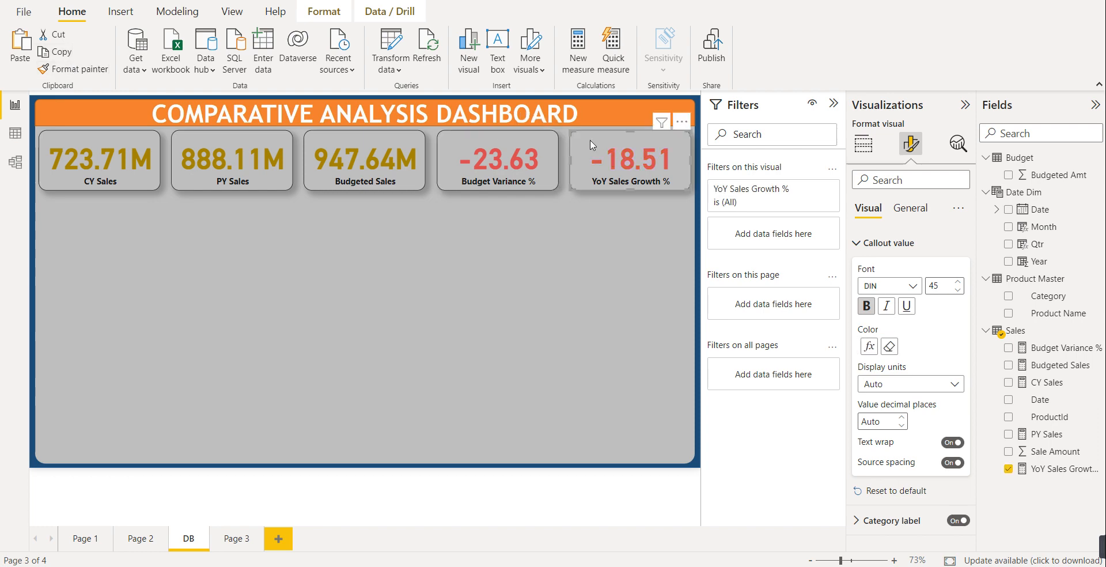
click(593, 260)
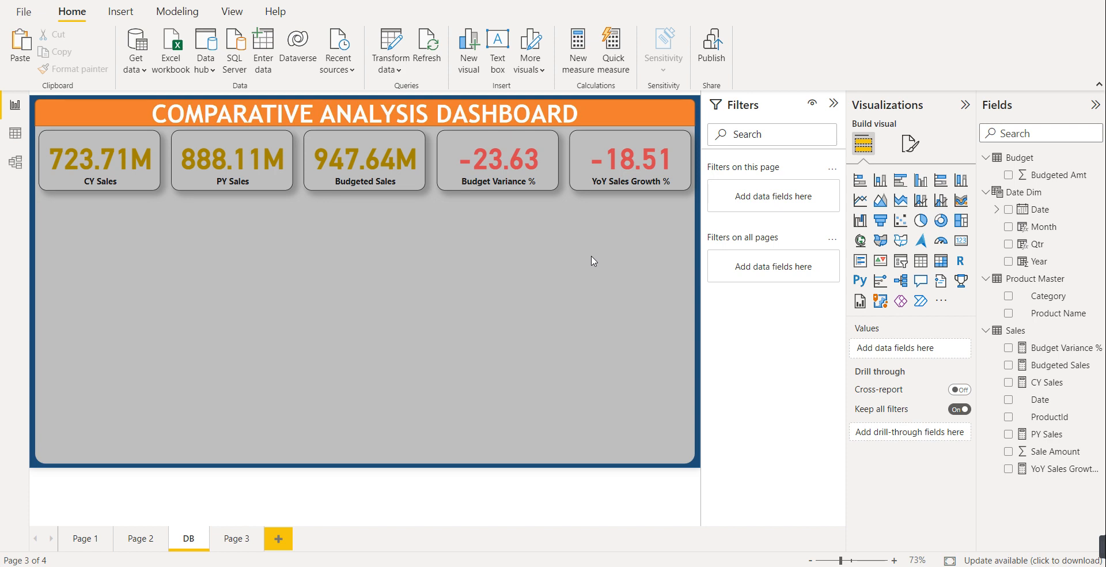
- Add a slicer for the Year field from Date Dim and set its type to Dropdown
click(900, 261)
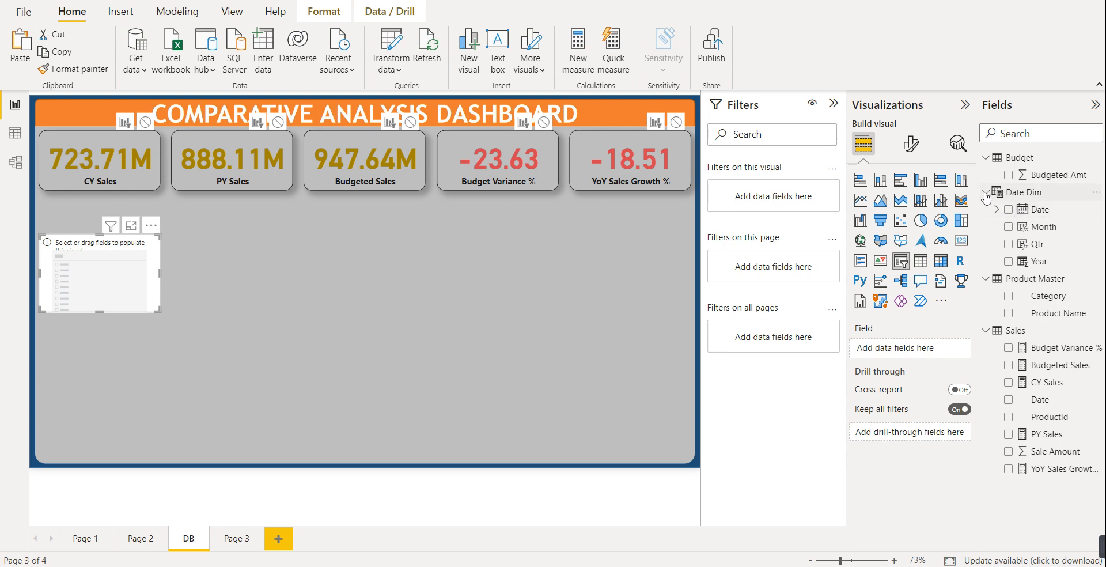
click(1008, 262)
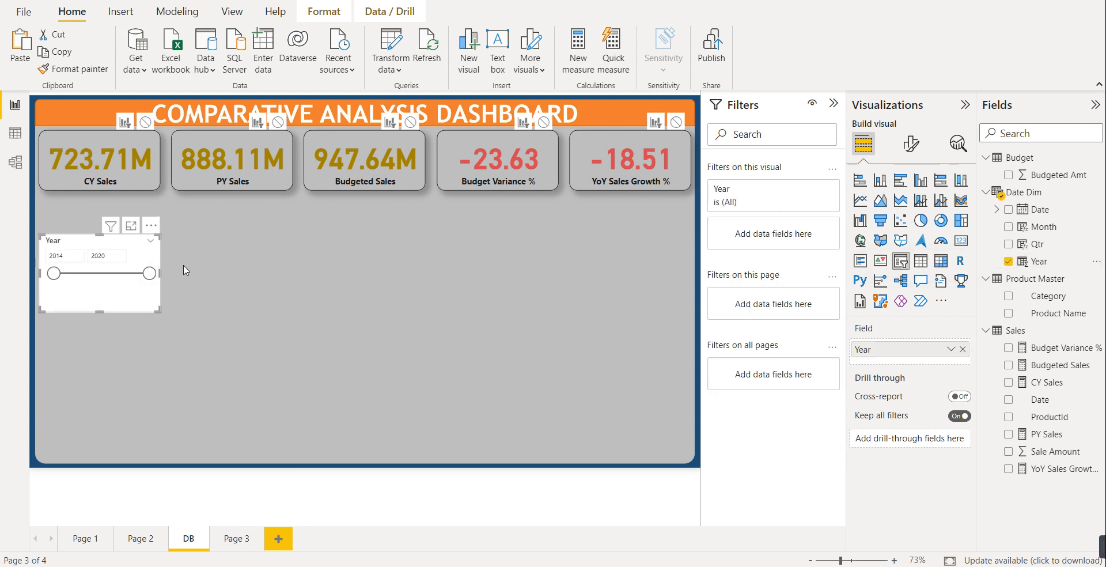
click(150, 240)
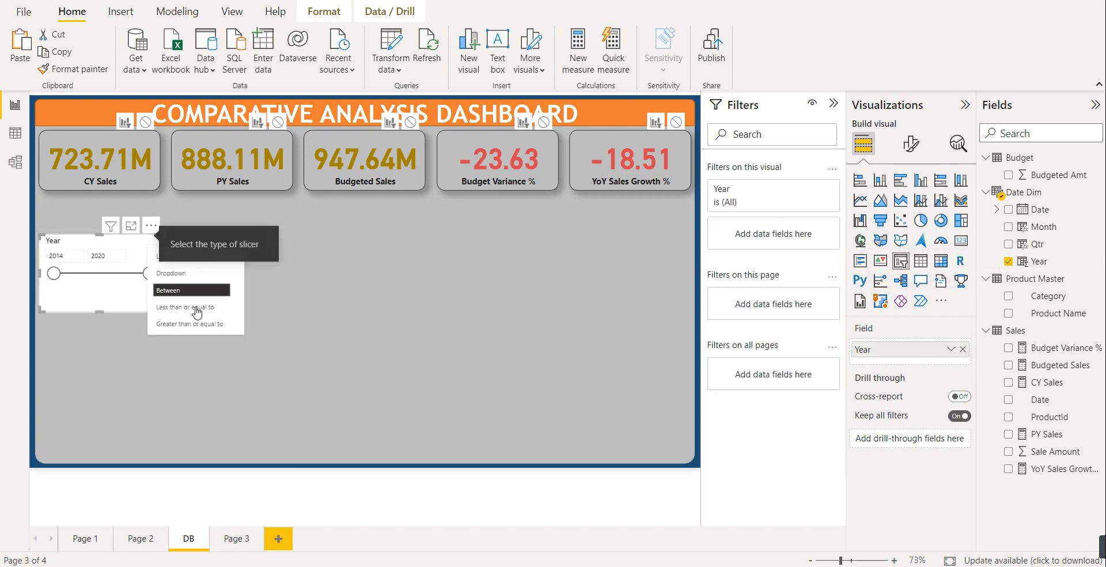
click(176, 273)
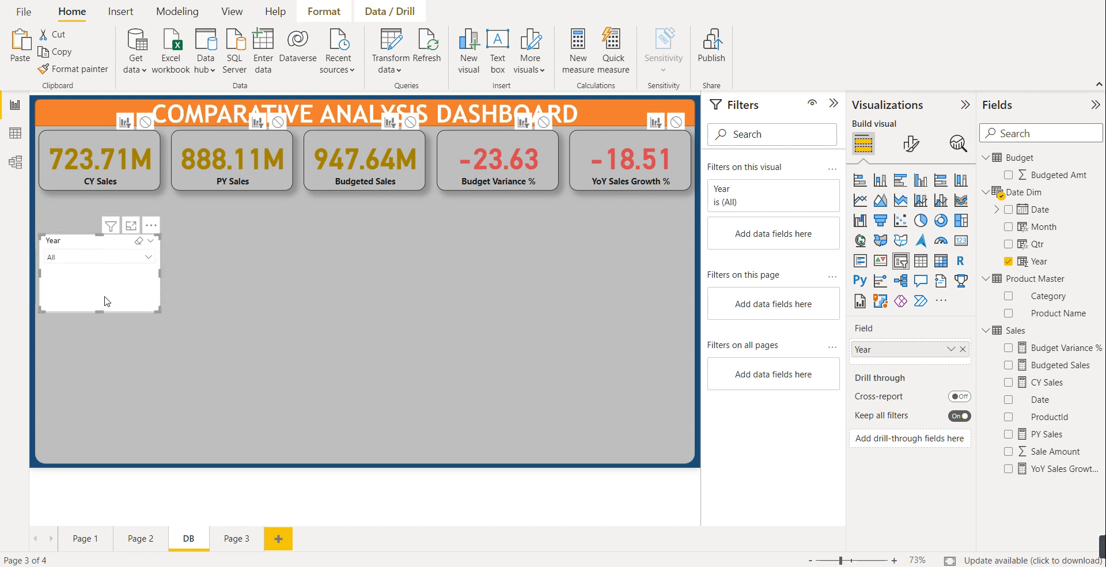
- Turn off the Year slicer's header and shrink the slicer to a narrow single-line box
click(910, 144)
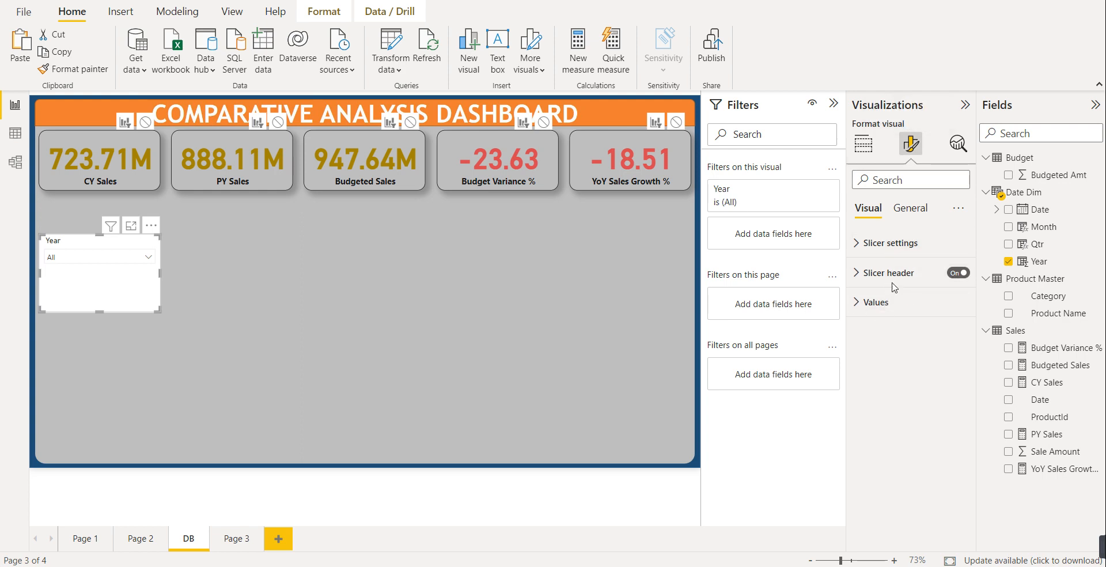
click(898, 275)
click(958, 273)
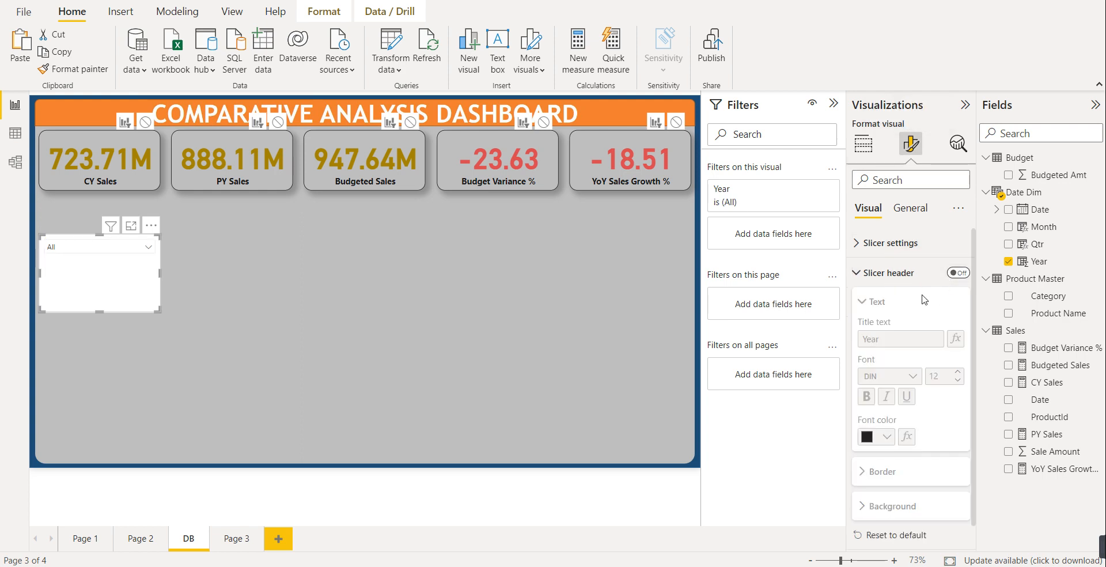
drag(99, 311, 99, 267)
drag(160, 247, 137, 248)
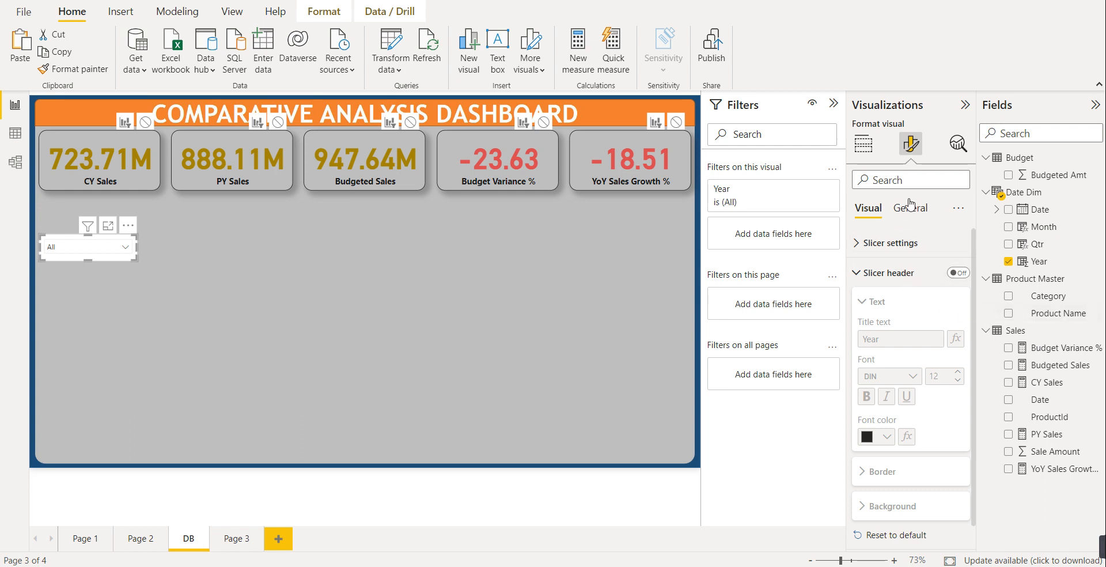
click(874, 277)
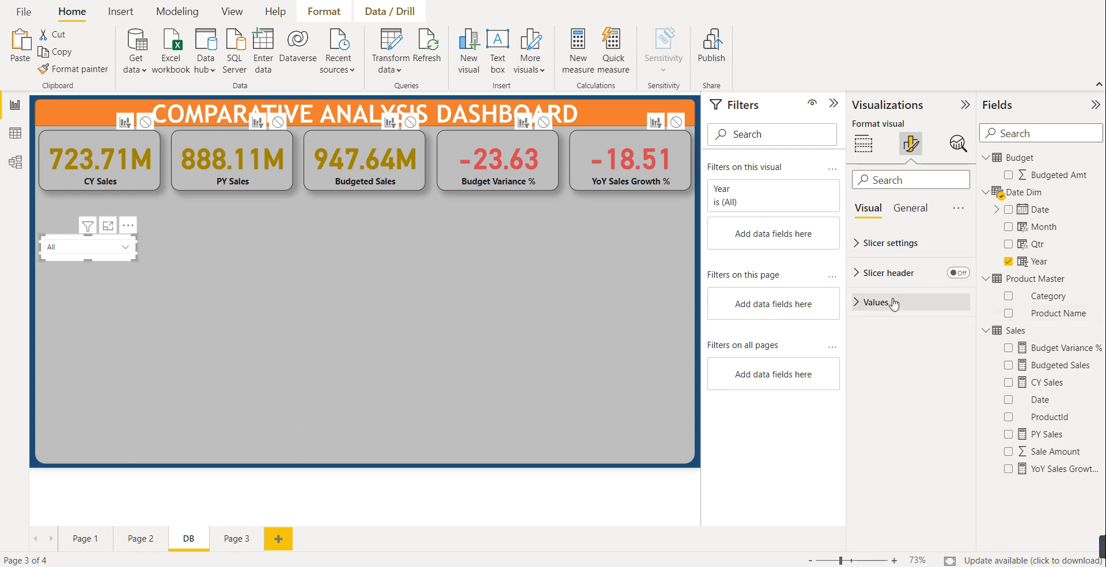
- Turn off the Year slicer's background effect
click(910, 218)
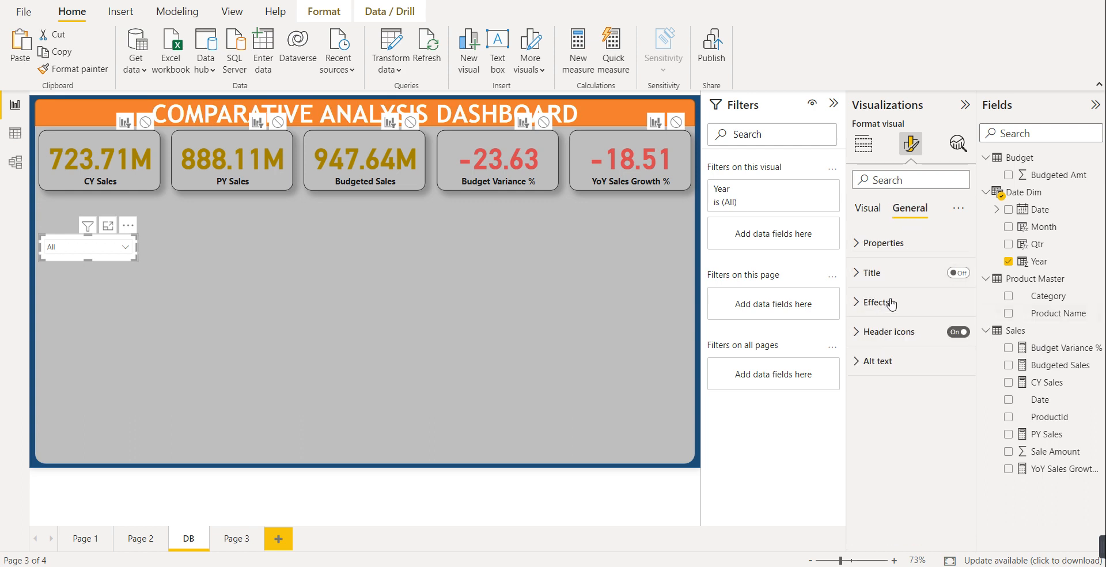
click(875, 302)
click(953, 332)
click(953, 331)
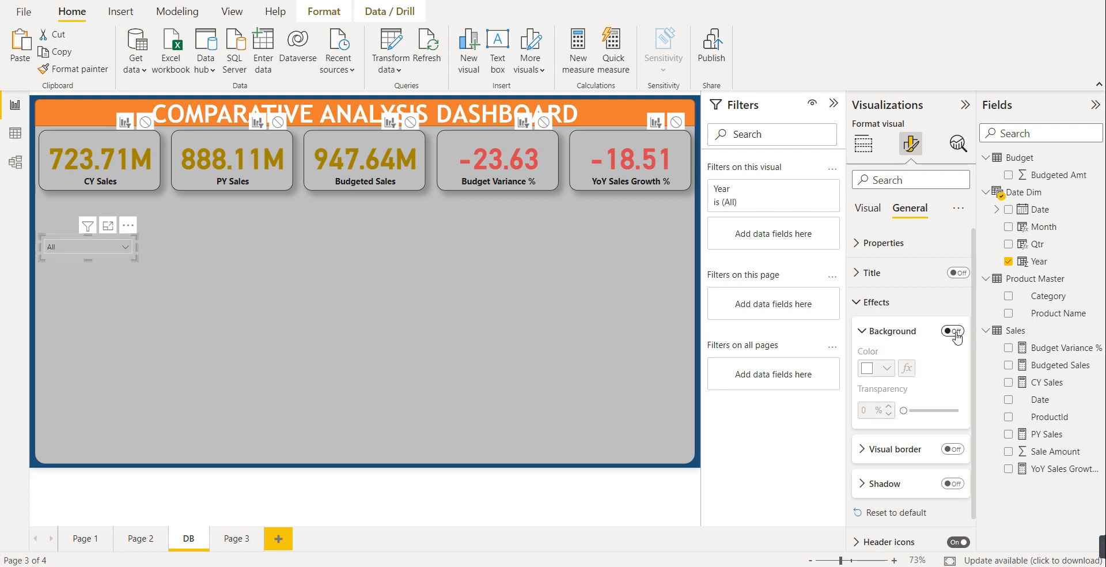
- Make the Year slicer's values bold and set their font color to the dark gold used on the sales cards
click(869, 212)
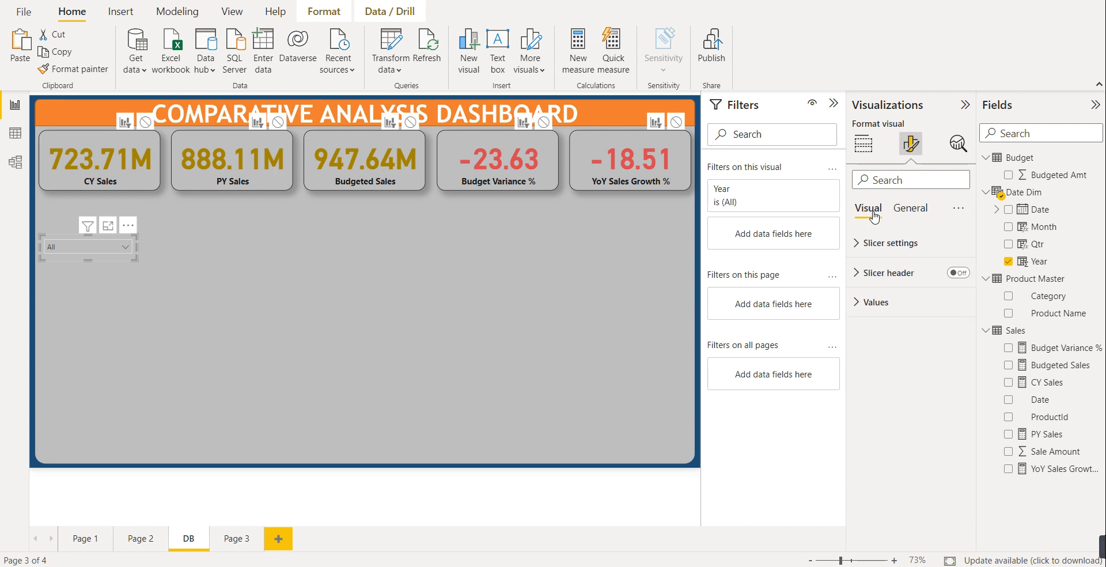
click(885, 243)
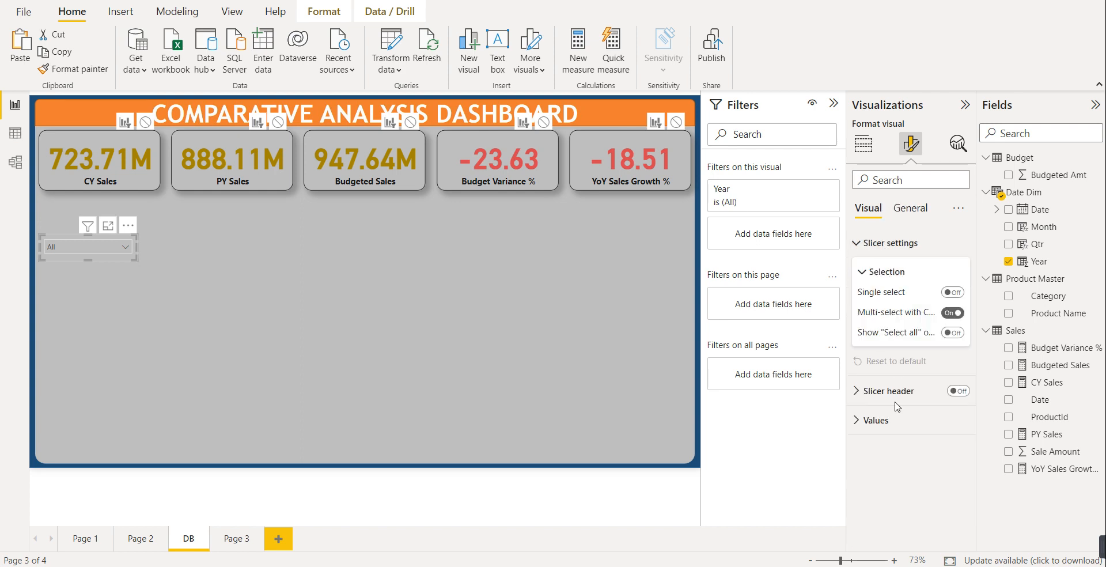
click(889, 420)
scroll(892, 440, down, 1)
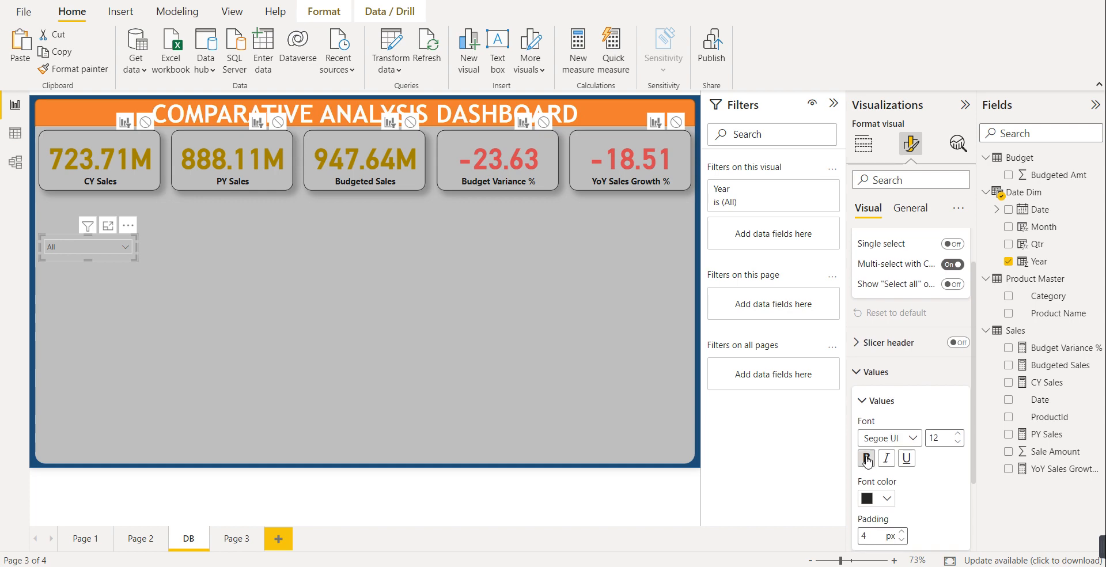
scroll(869, 465, down, 1)
click(886, 450)
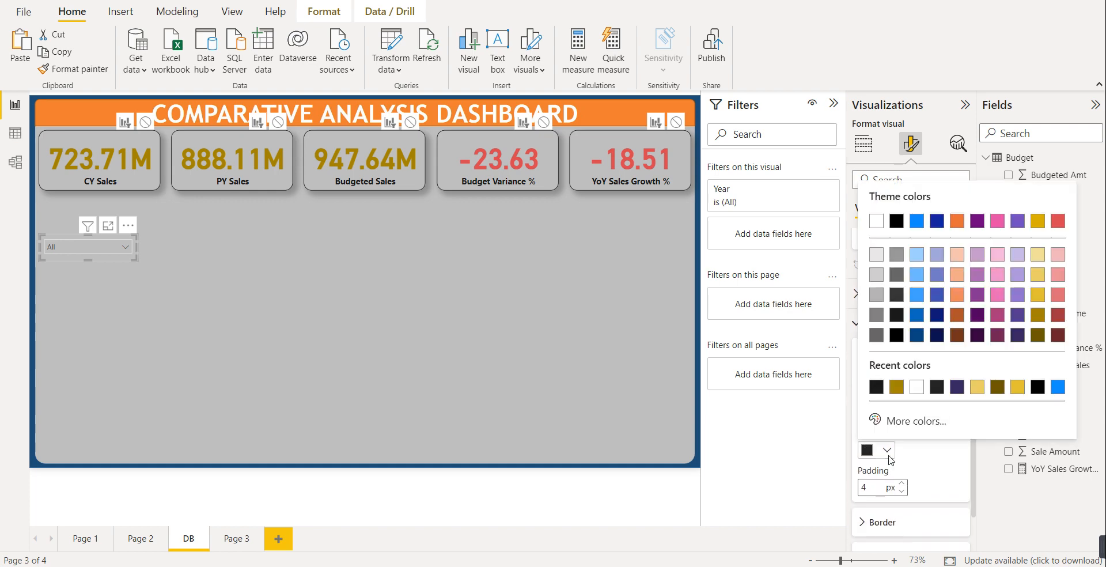
click(895, 391)
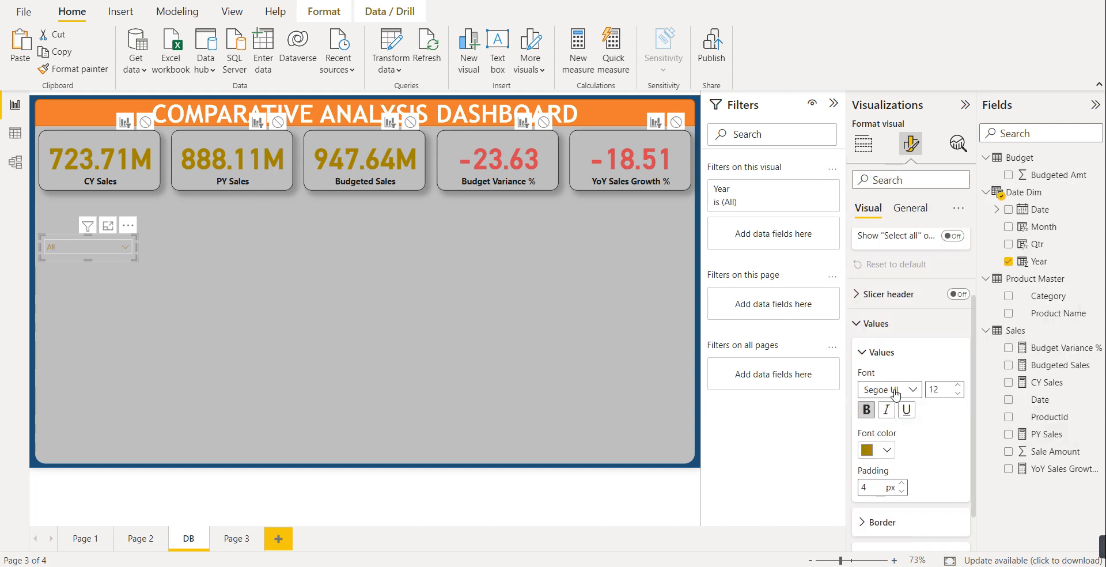
scroll(894, 414, down, 1)
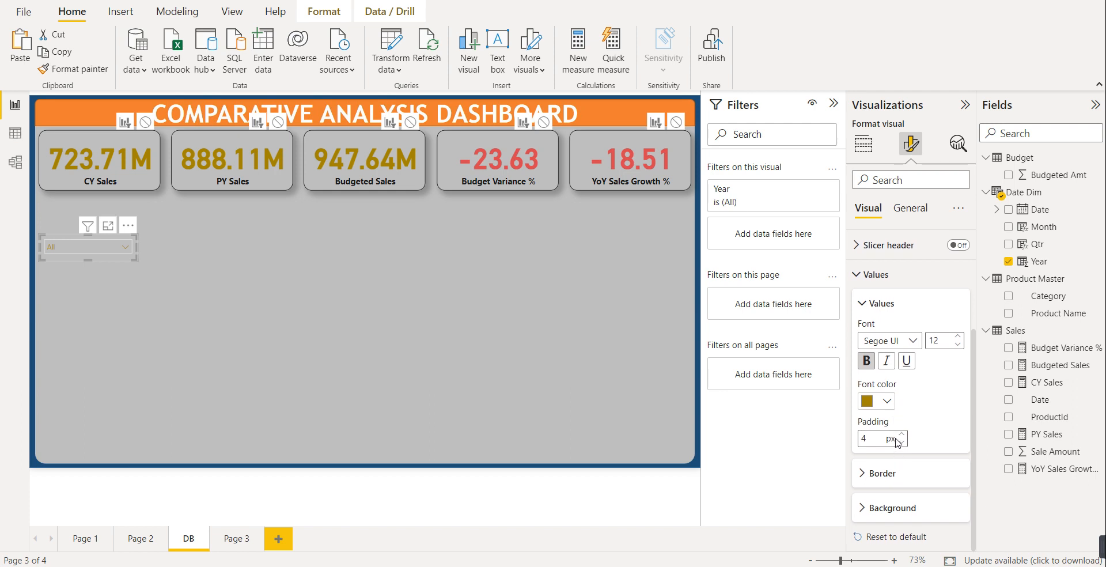
click(898, 509)
click(888, 509)
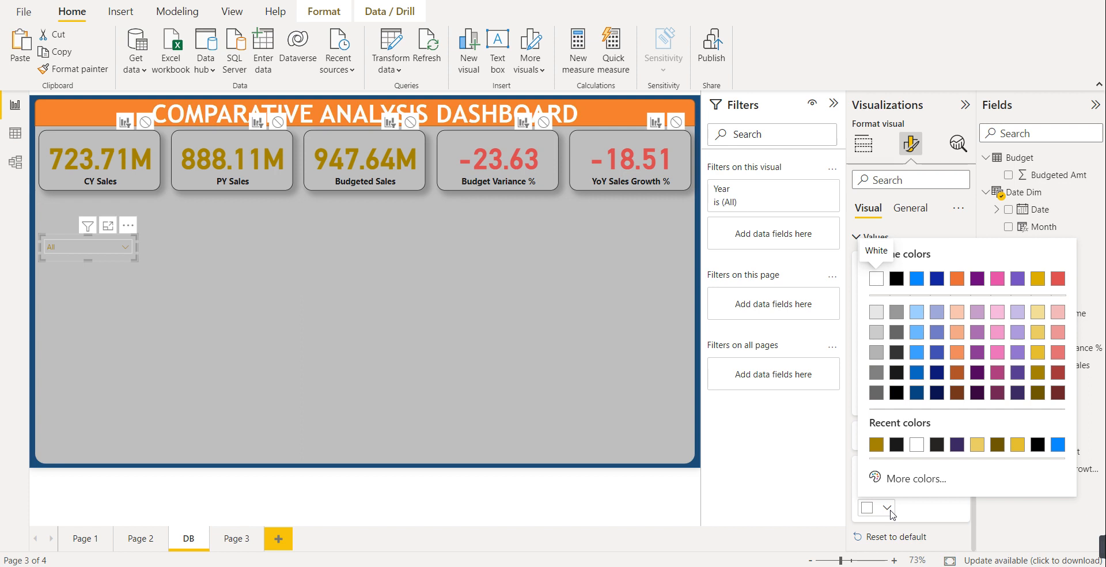
click(926, 515)
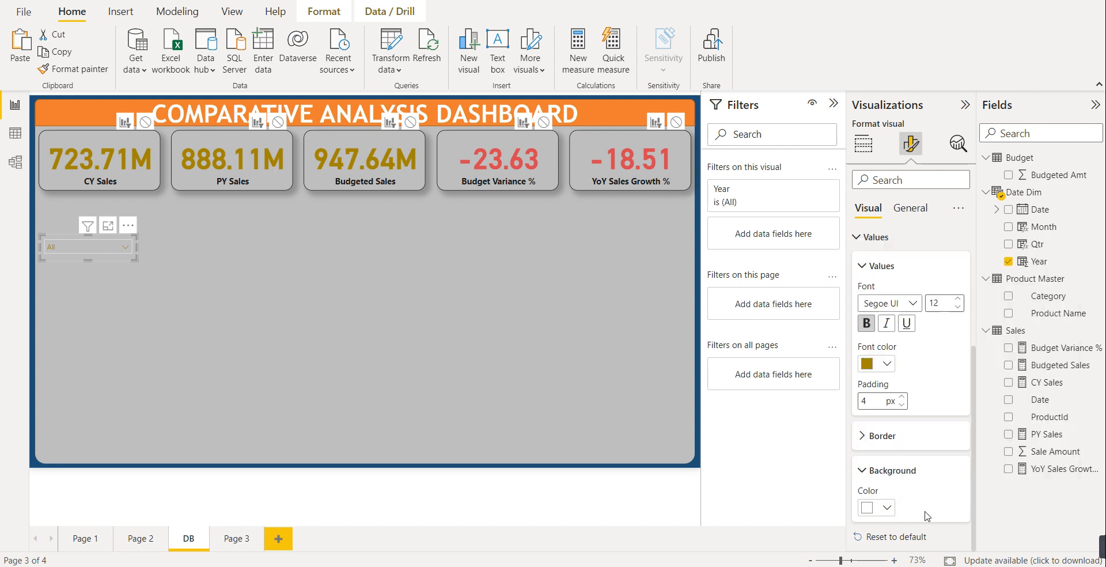
- Set the border color of the Year slicer's values to the near-black recent color
click(886, 436)
scroll(894, 476, up, 1)
scroll(895, 473, down, 3)
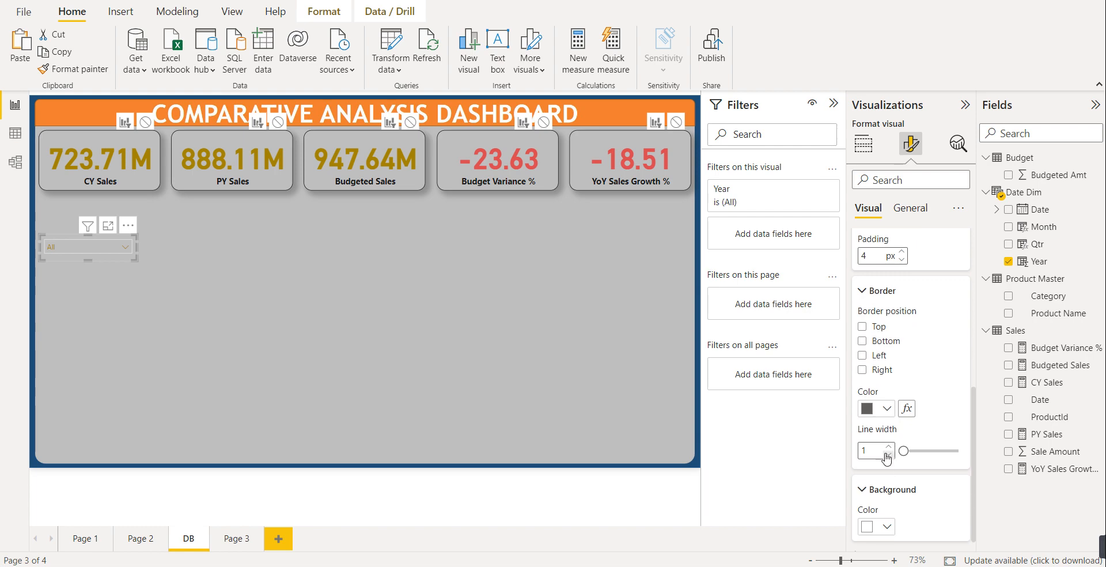
click(887, 409)
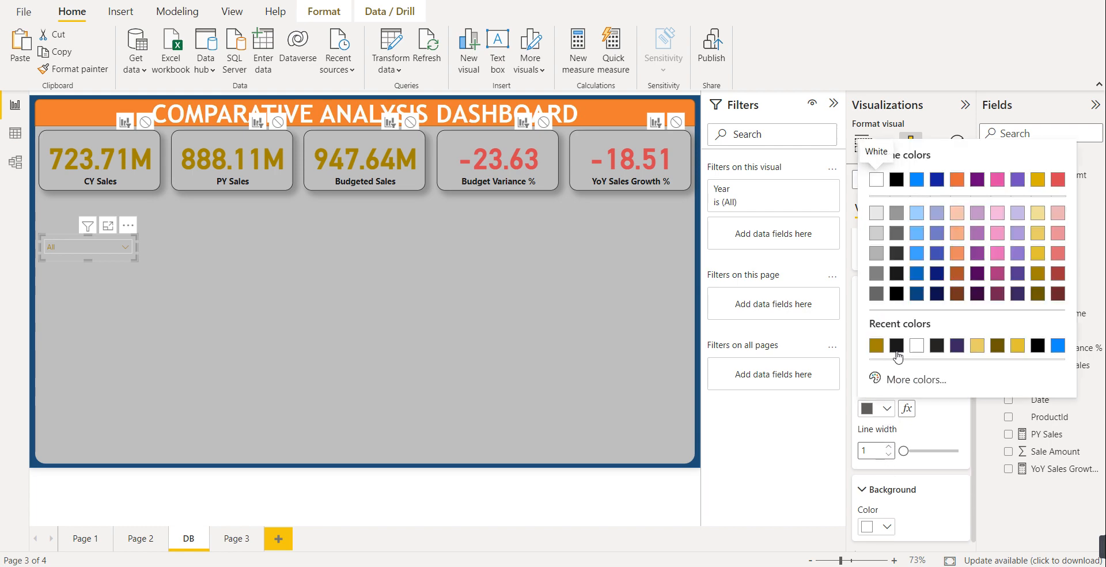
click(897, 354)
click(366, 350)
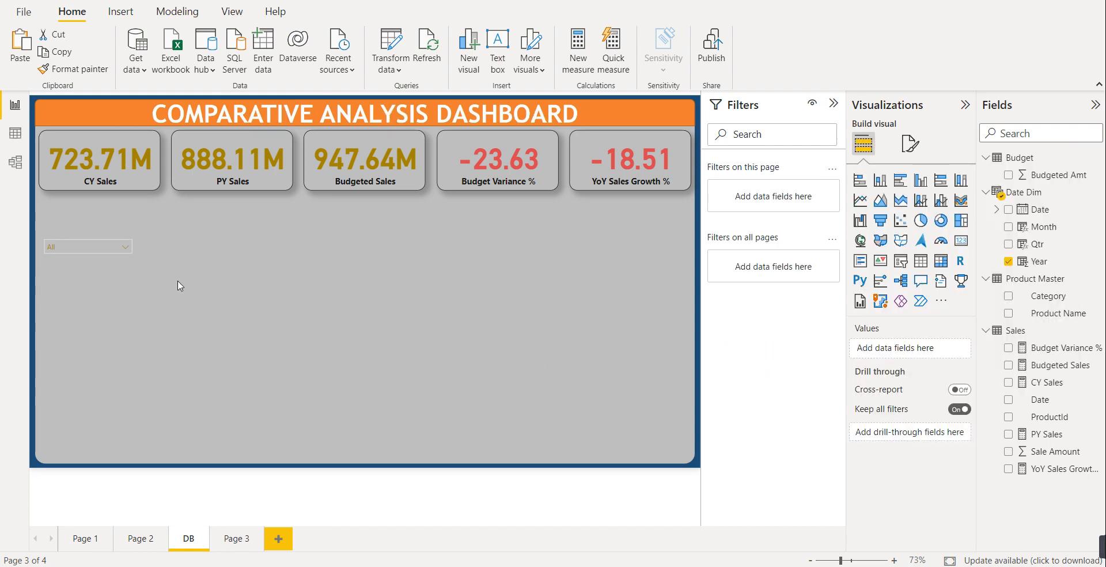
- Check the Year slicer's dropdown list, and move the slicer into the orange banner before the dashboard title
click(126, 247)
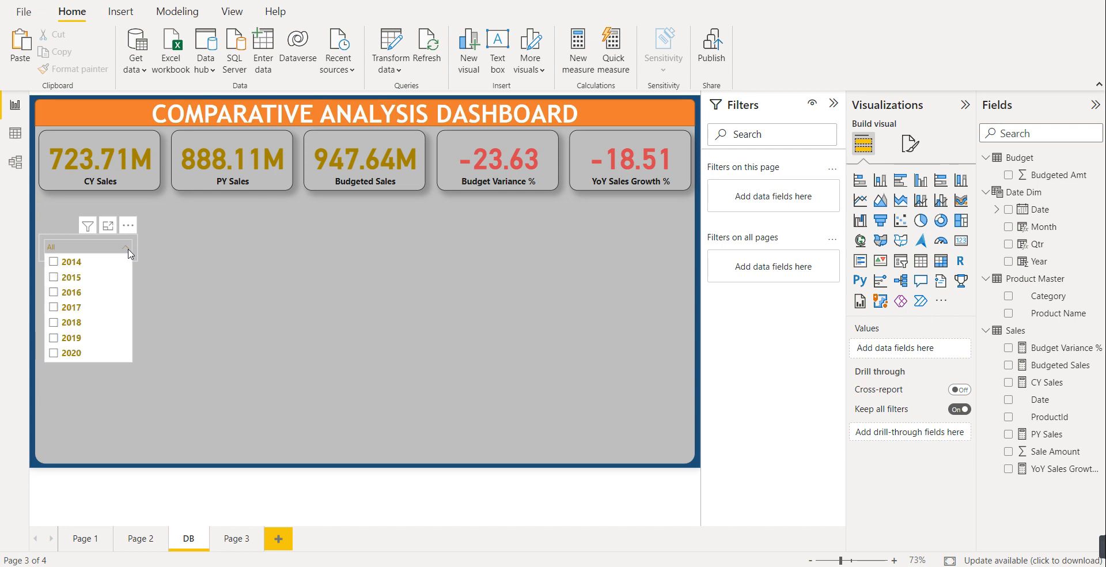
click(174, 276)
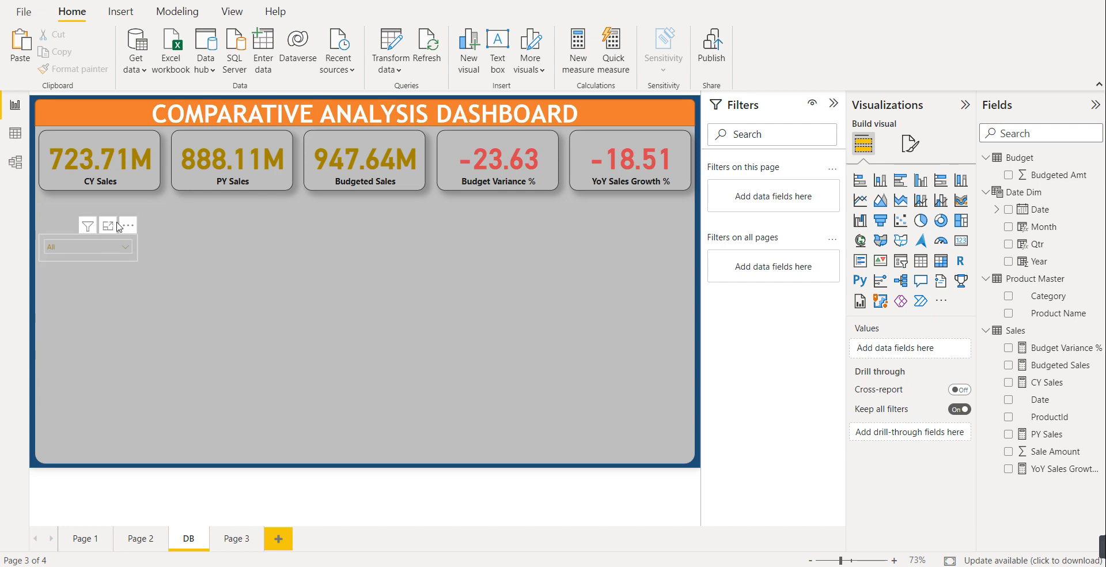
drag(119, 226, 122, 127)
click(152, 226)
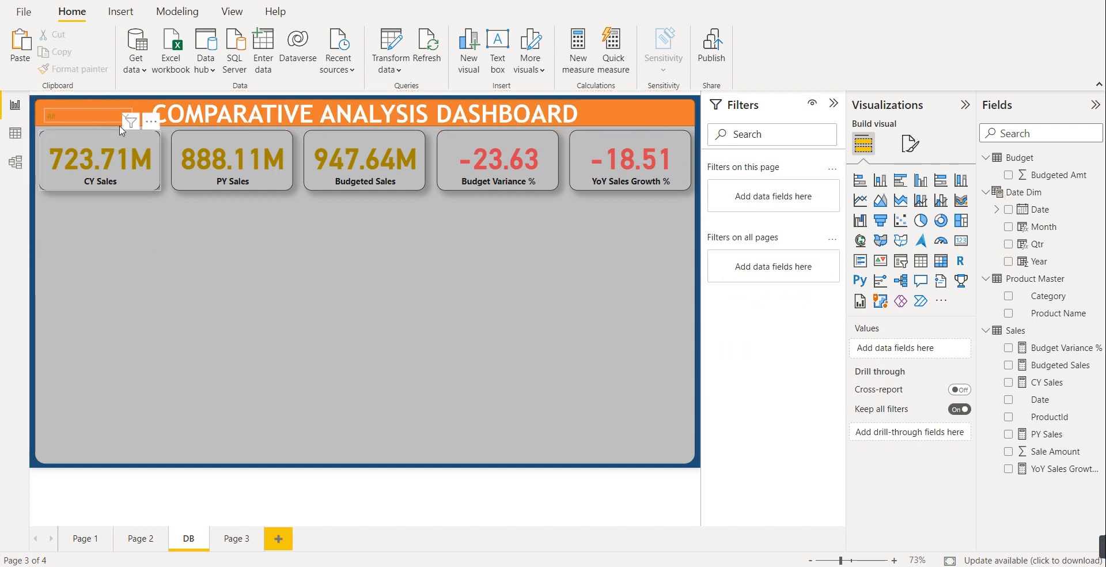
click(124, 119)
click(180, 283)
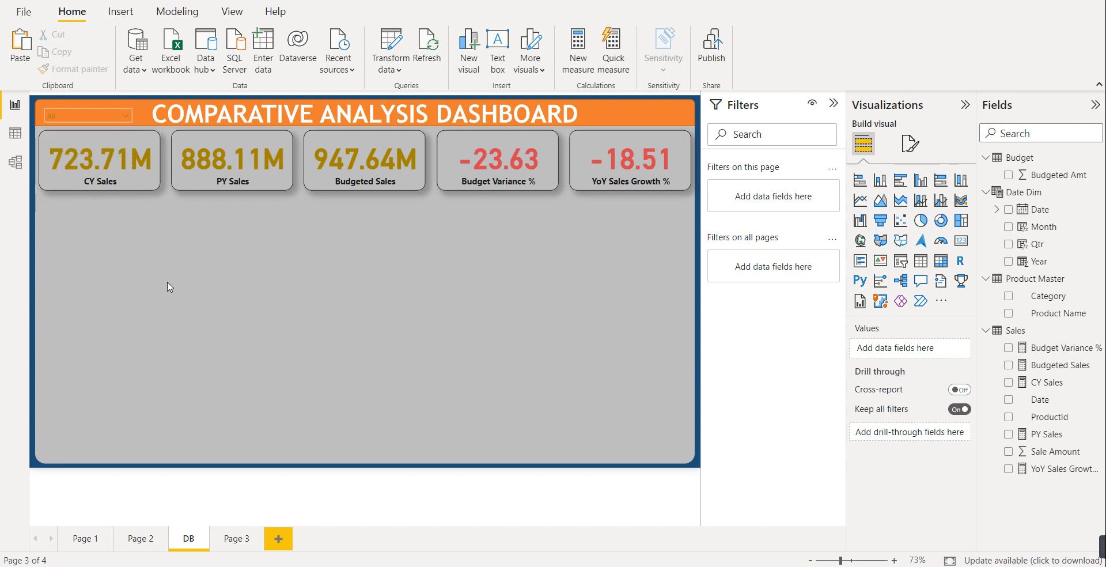
- Set the font color of the Year slicer's values to the near-black recent color
click(94, 118)
click(206, 249)
click(908, 148)
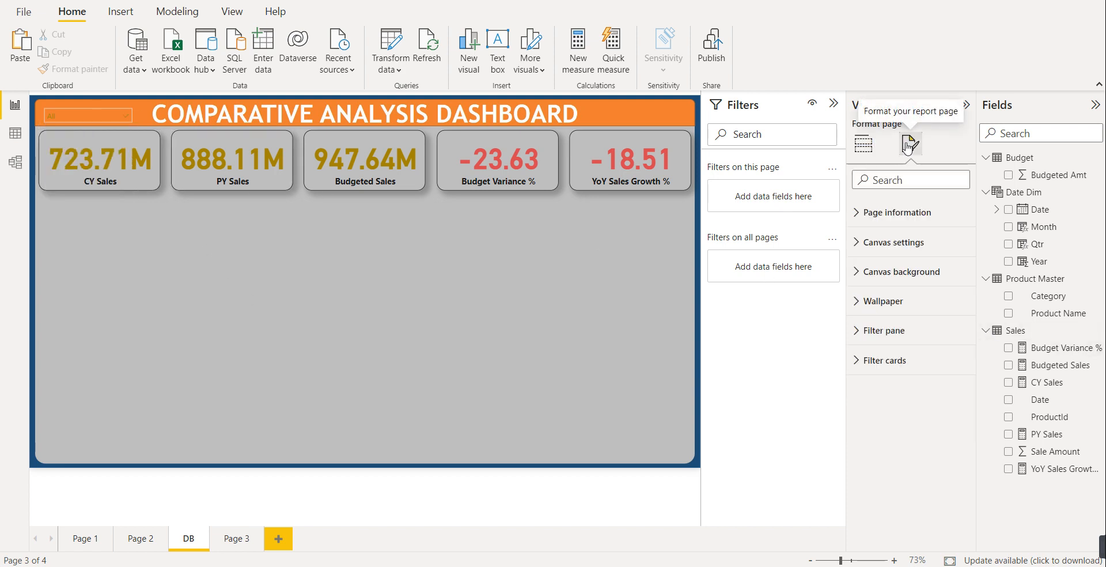
click(95, 112)
click(115, 103)
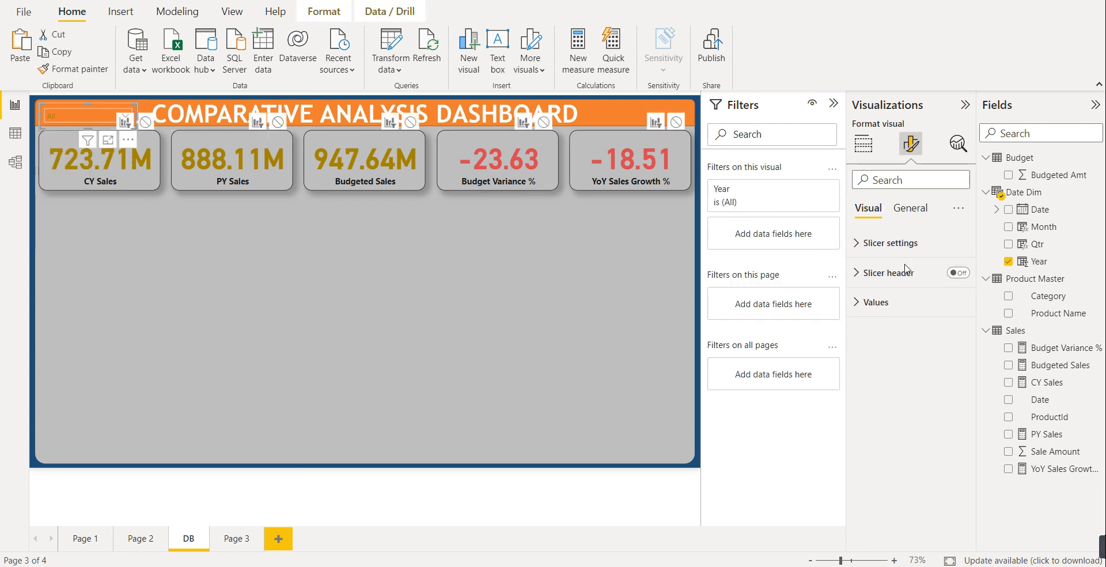
click(887, 303)
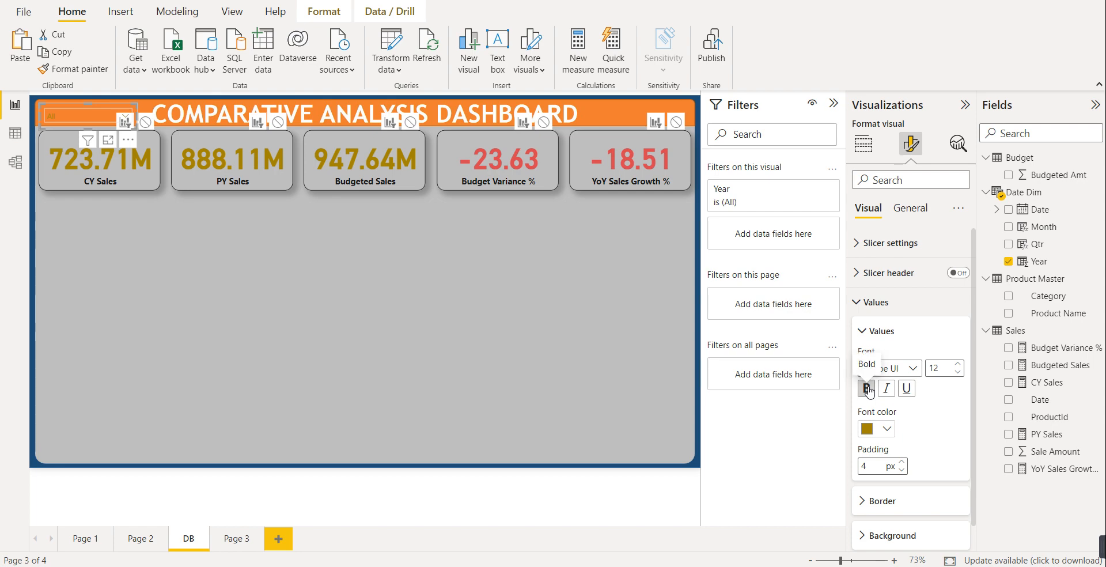
click(892, 431)
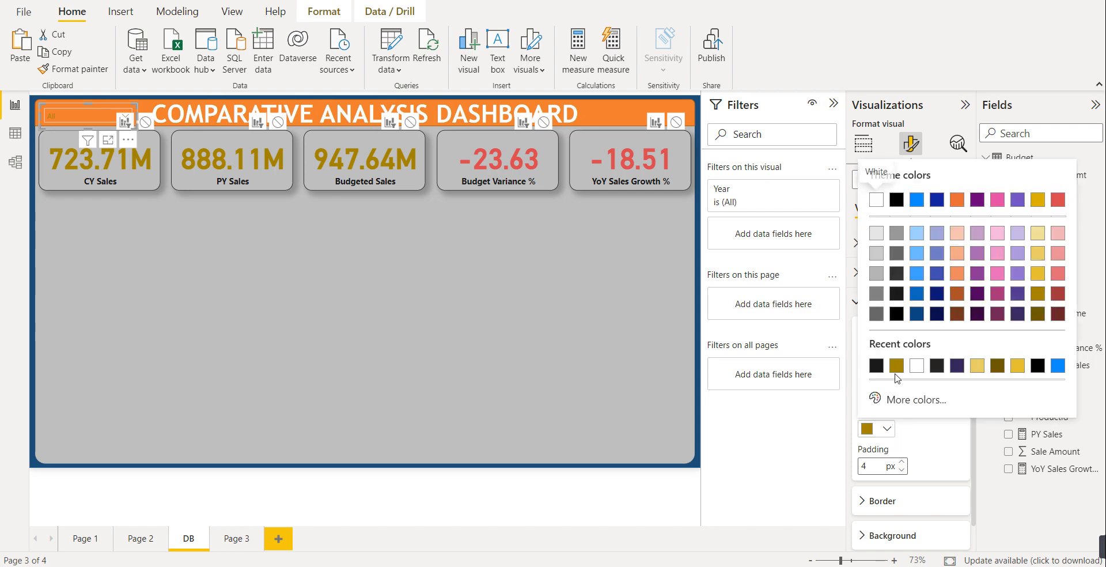
click(877, 373)
click(561, 309)
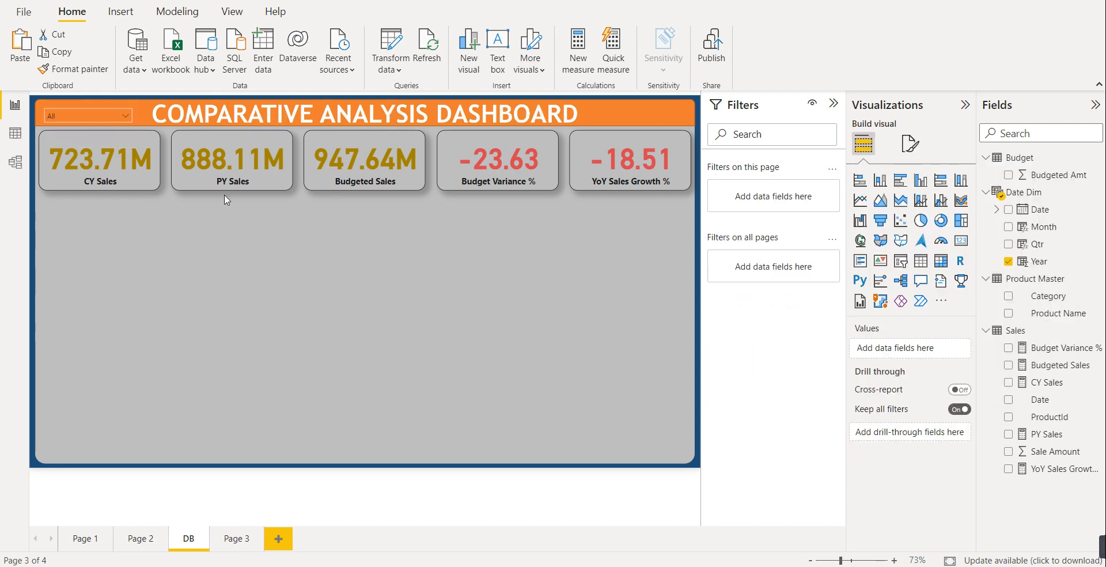
- Duplicate the Year slicer on the DB page and select the copy
click(137, 123)
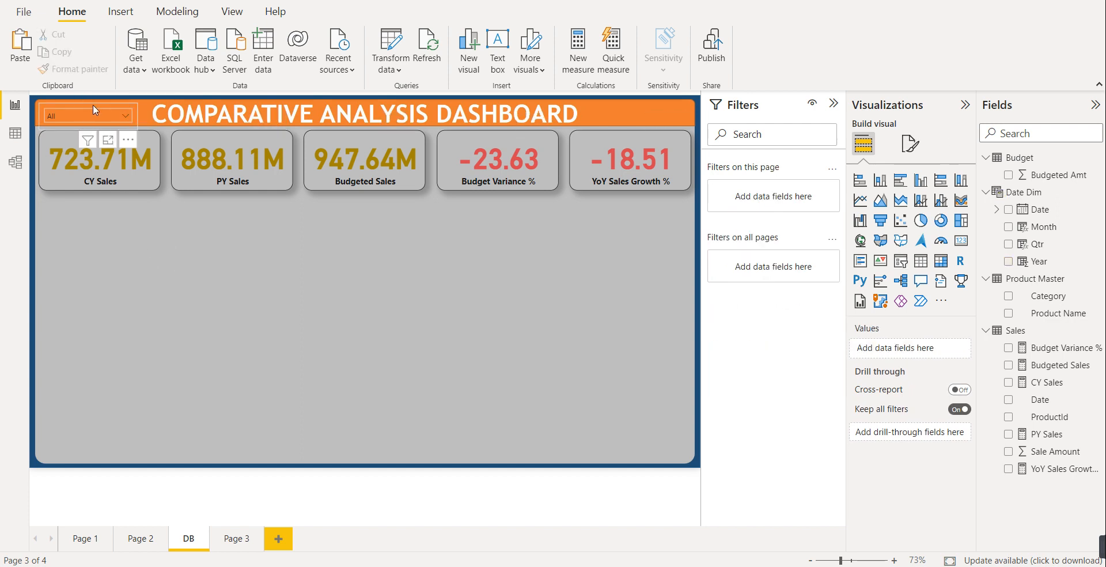
click(145, 231)
key(ctrl+v)
click(73, 134)
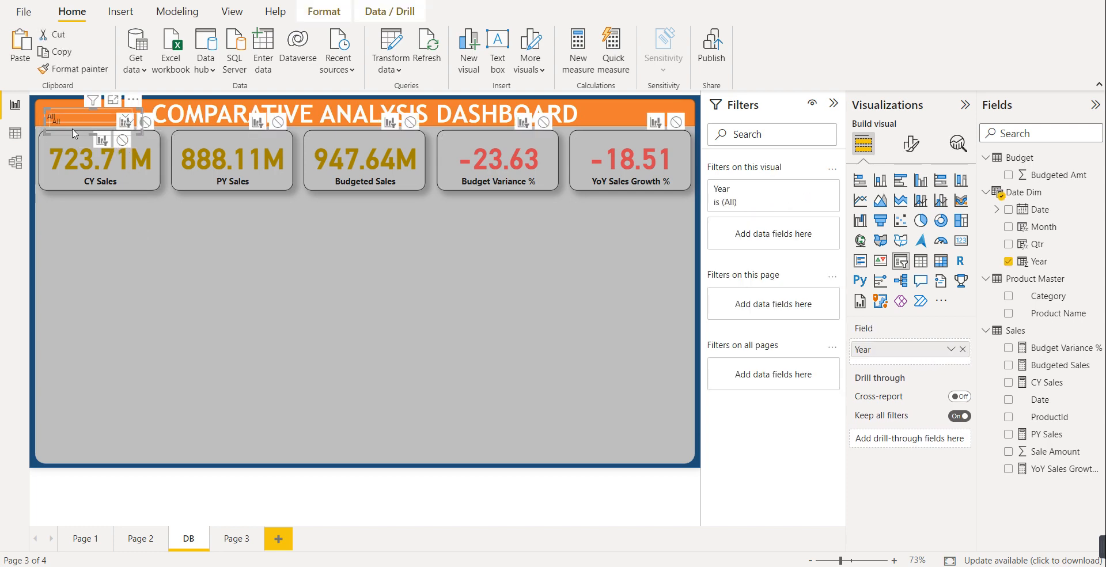
- Move the copied Year slicer to the right end of the title banner and replace its field with Qtr
drag(73, 134, 619, 130)
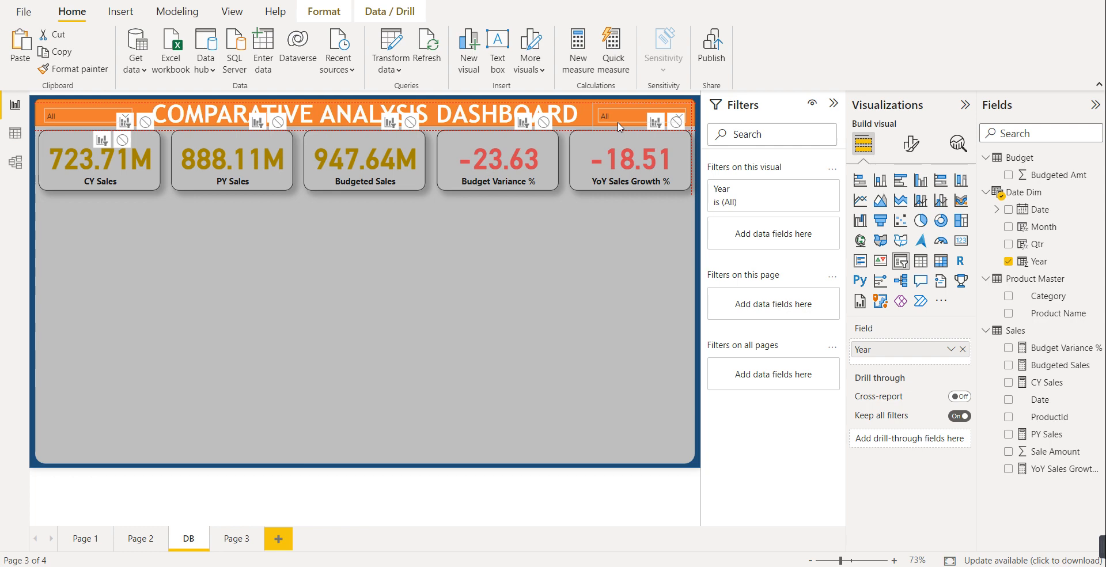
click(631, 317)
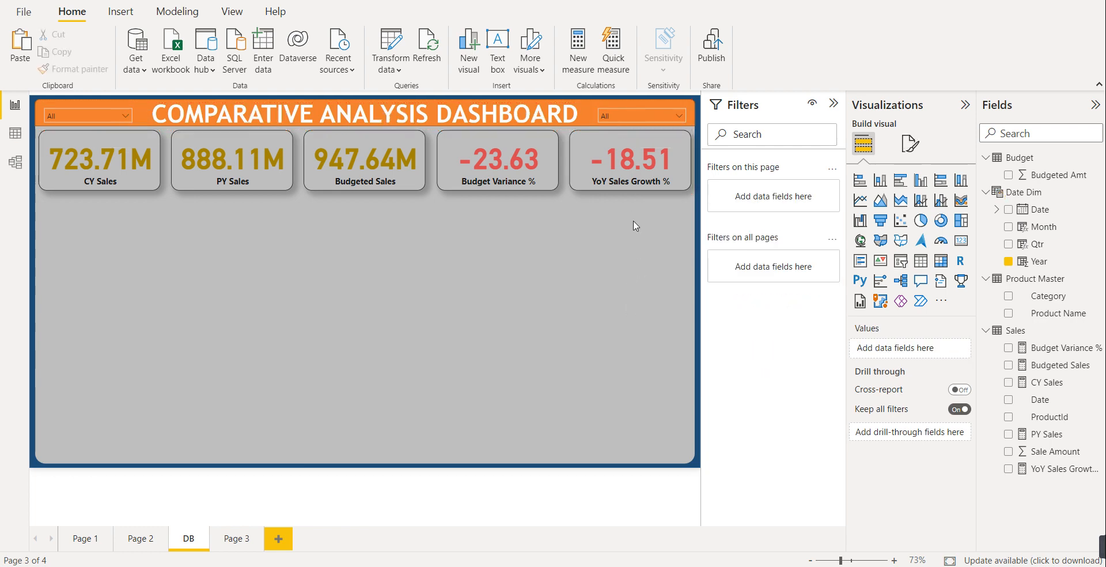
click(631, 105)
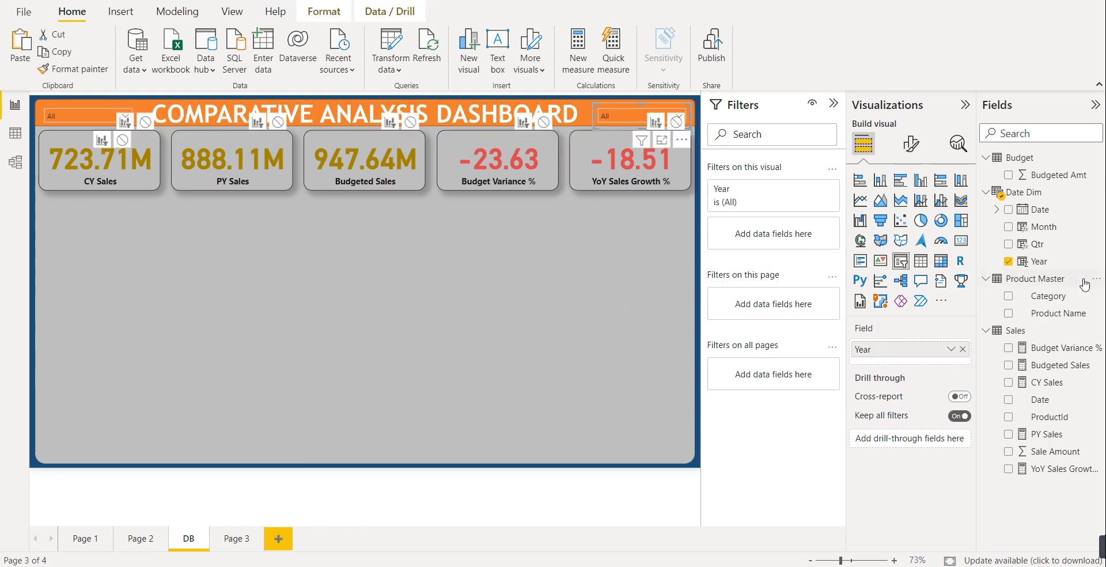
click(1008, 262)
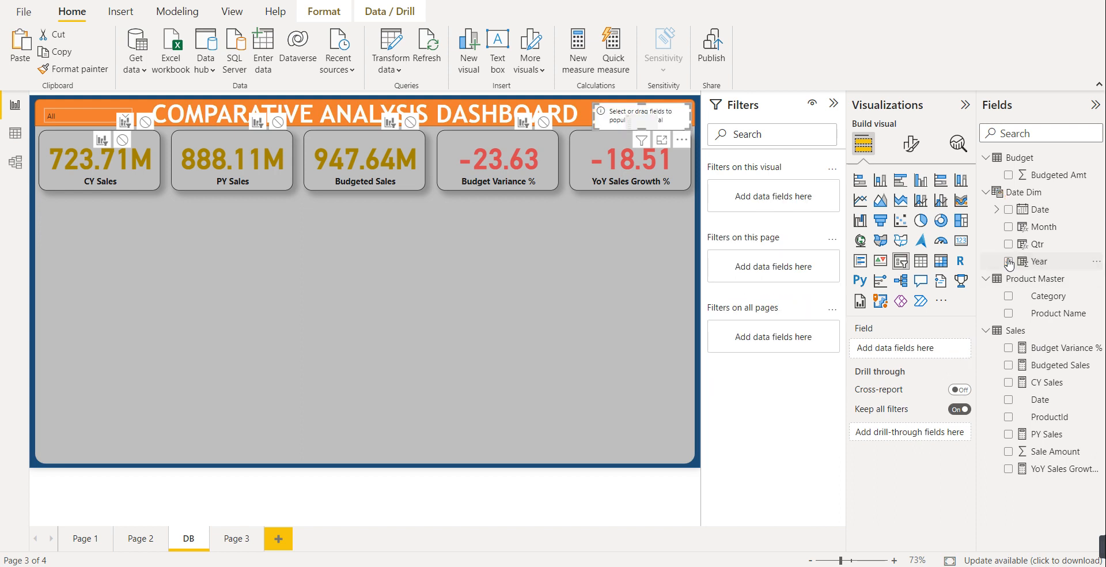
click(1008, 244)
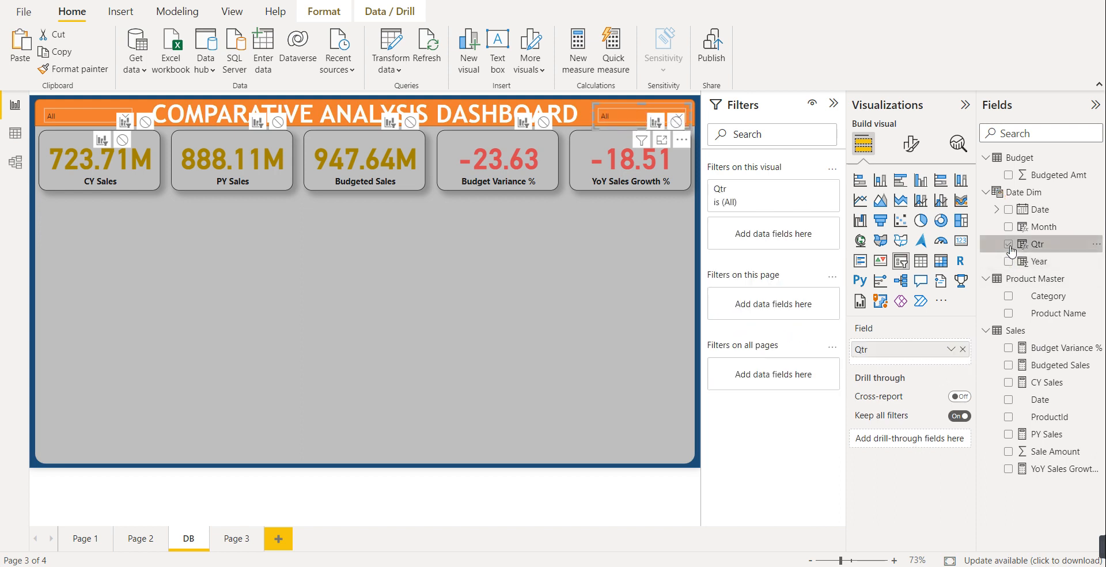
click(604, 288)
click(679, 119)
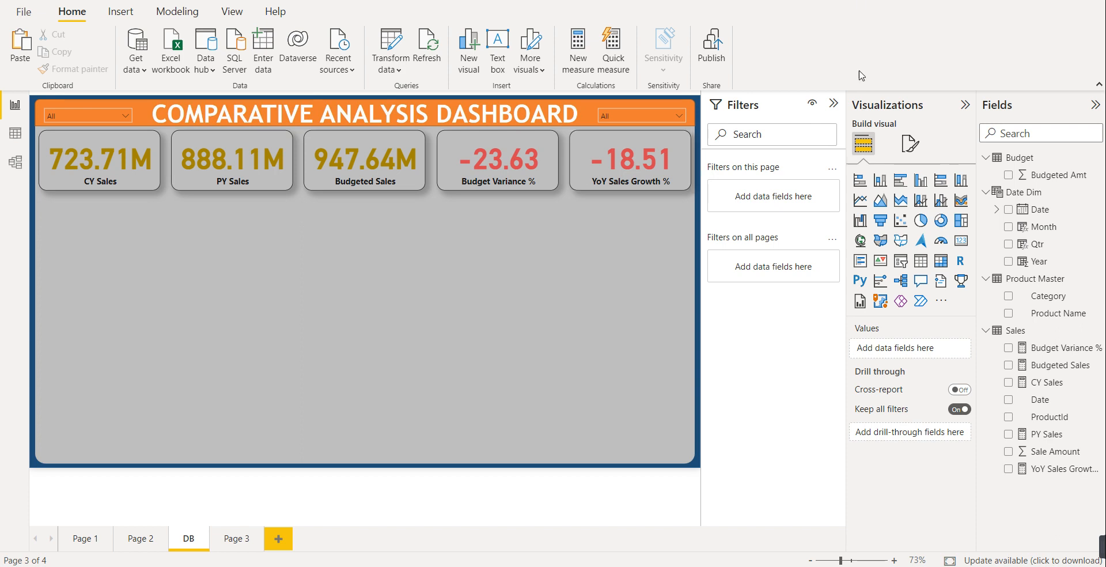
- Insert a donut chart and position it directly beneath the CY Sales card
click(940, 221)
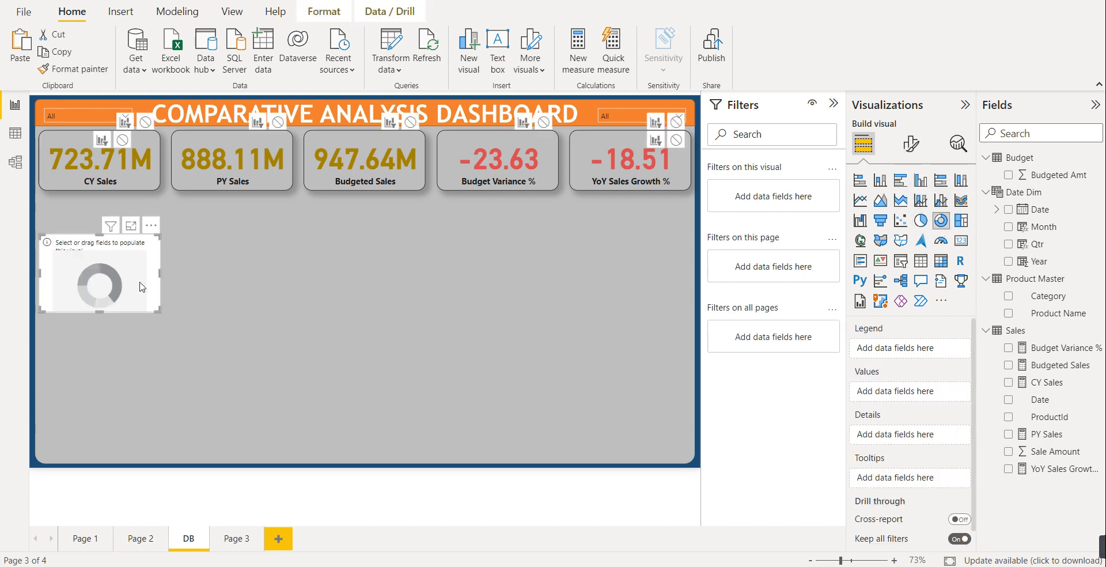
drag(142, 241, 146, 230)
key(Up)
key(Up)
key(Up)
key(Up)
key(Up)
key(Up)
key(Up)
key(Up)
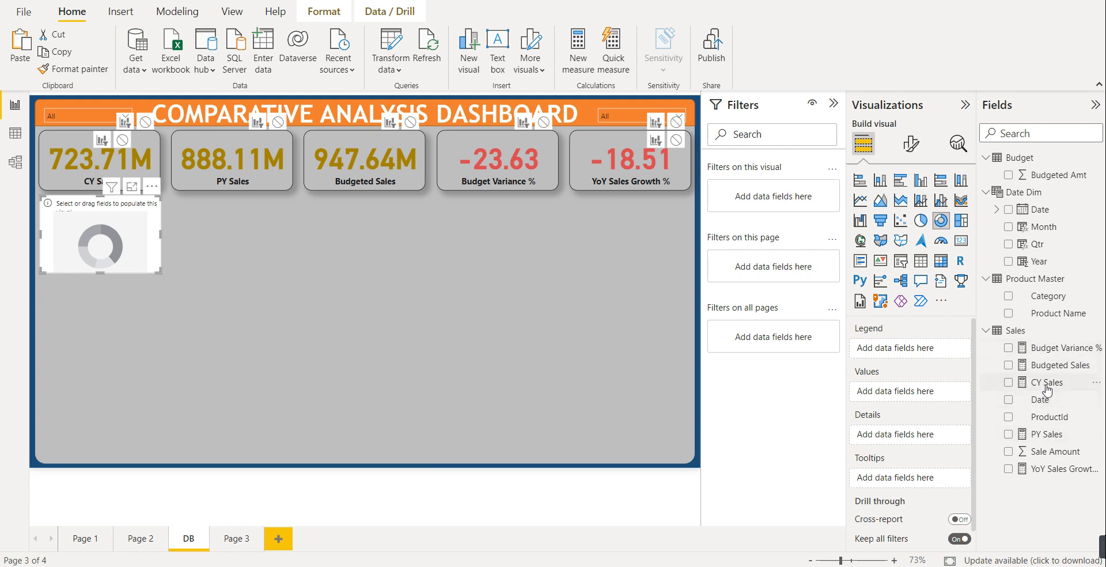
- Plot CY Sales by Category in the donut chart and enlarge it to about one and a half cards wide
drag(1047, 391, 924, 396)
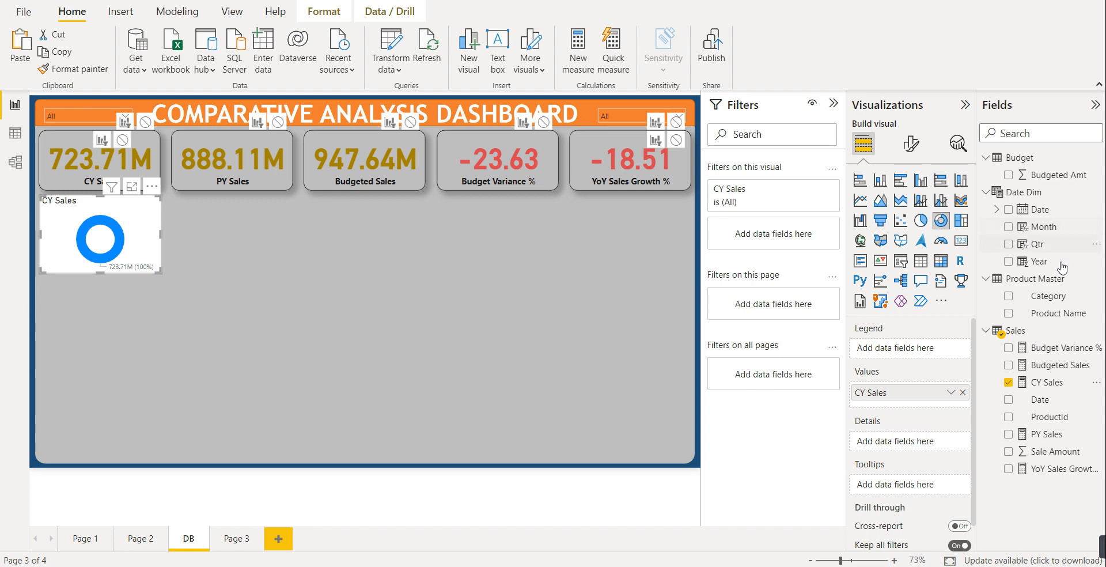
drag(1053, 296, 927, 353)
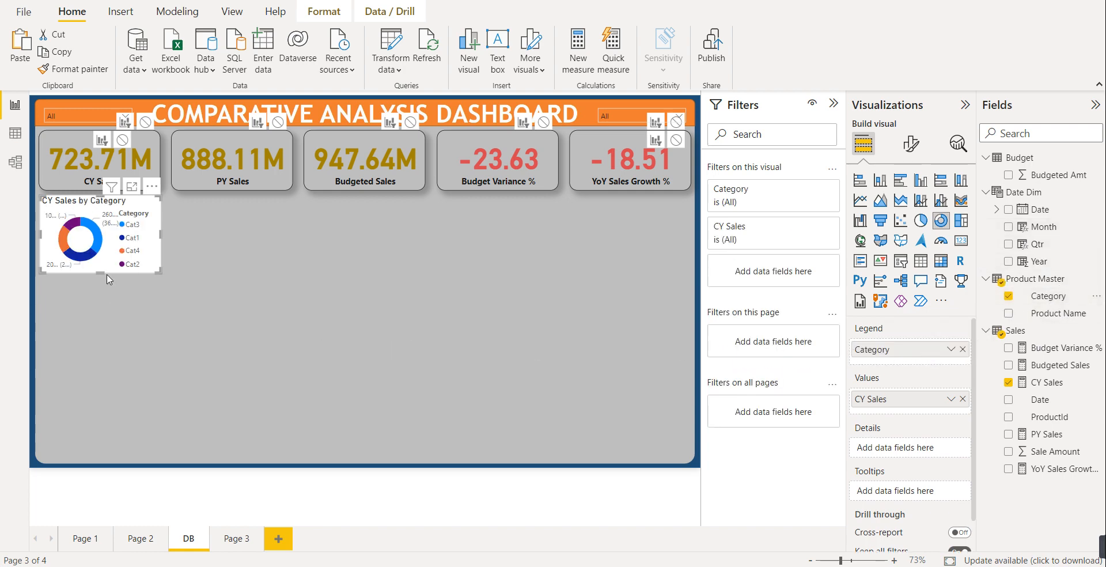
drag(102, 272, 106, 307)
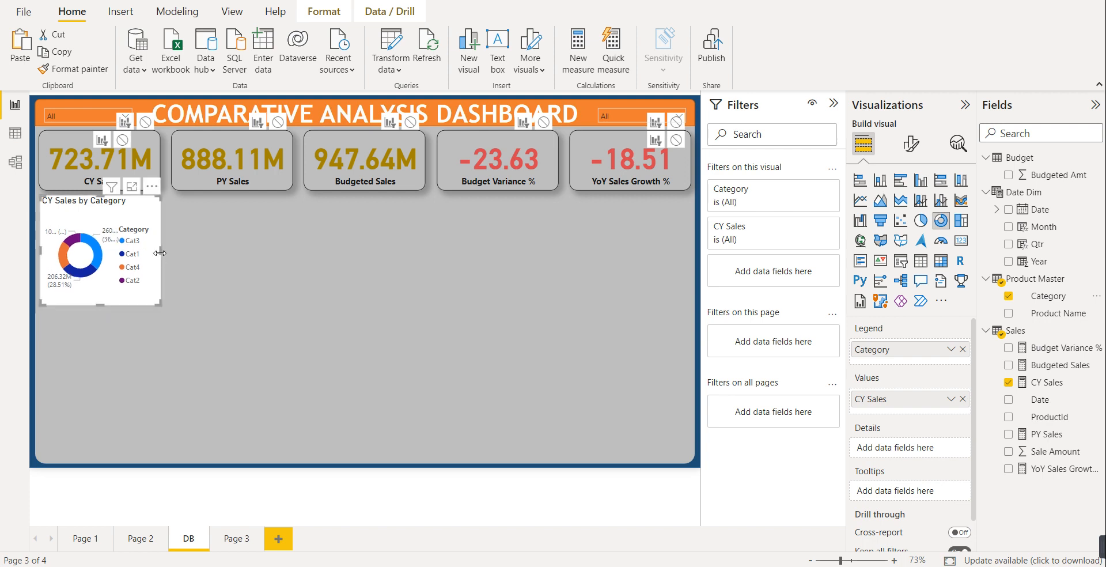
drag(159, 253, 232, 280)
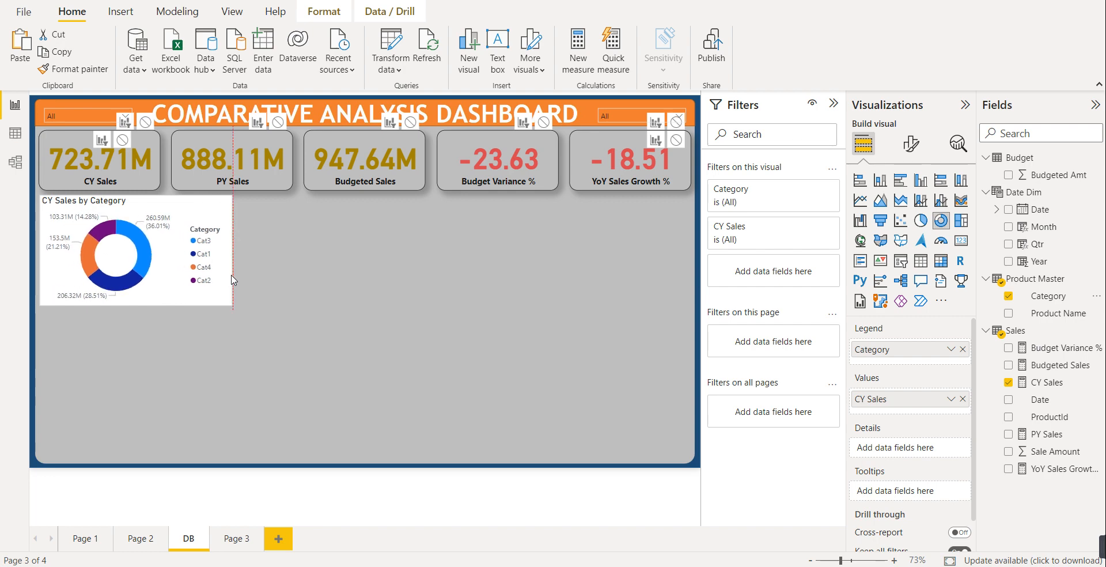
drag(232, 280, 233, 281)
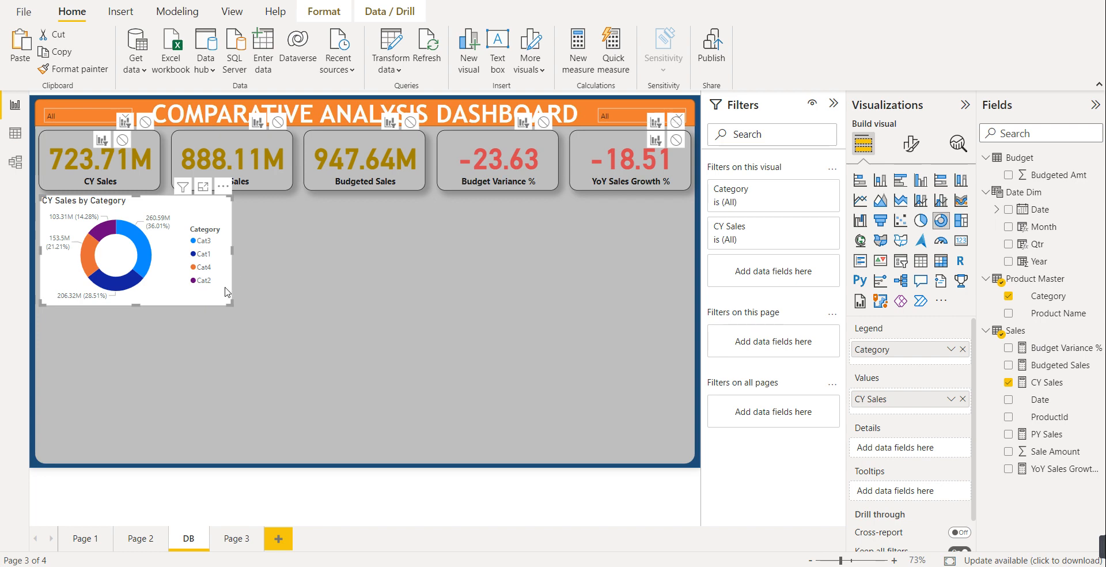
- Turn off the donut chart's background and give it a shadow and a visual border with 15 px rounded corners
click(918, 148)
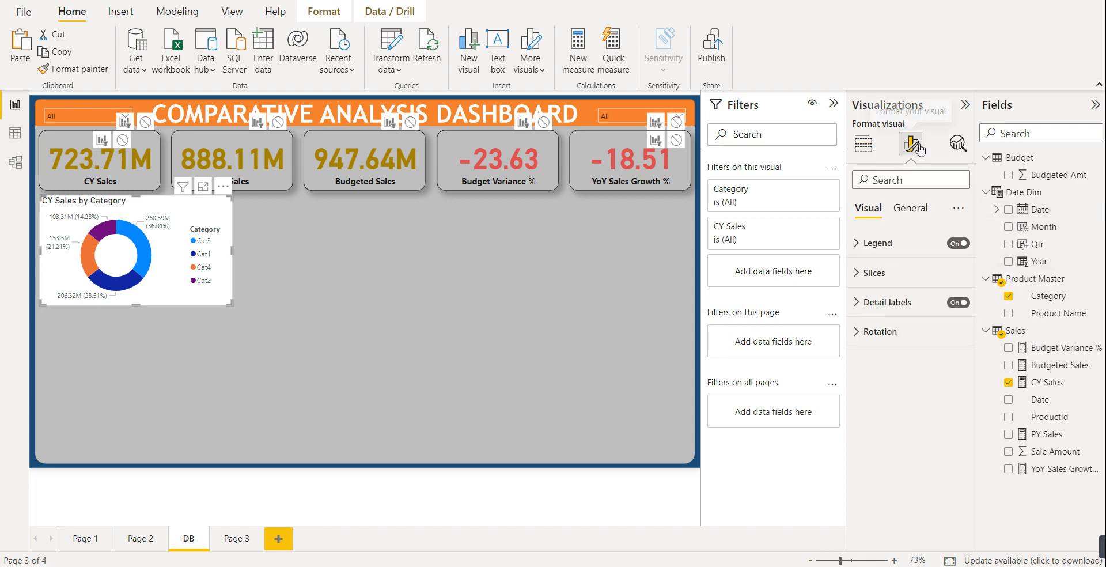
click(911, 208)
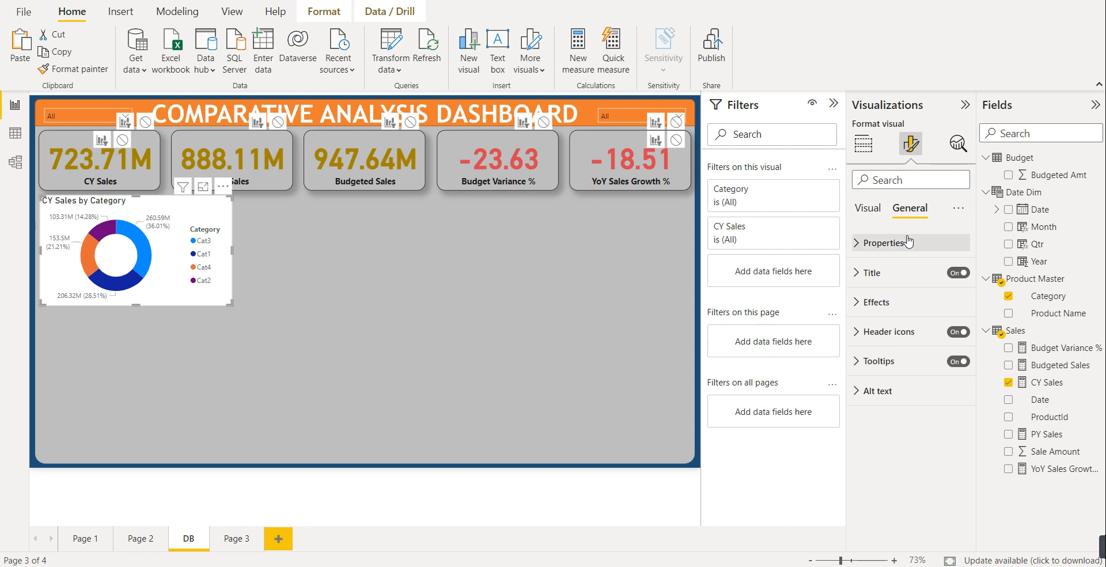
click(889, 302)
click(951, 332)
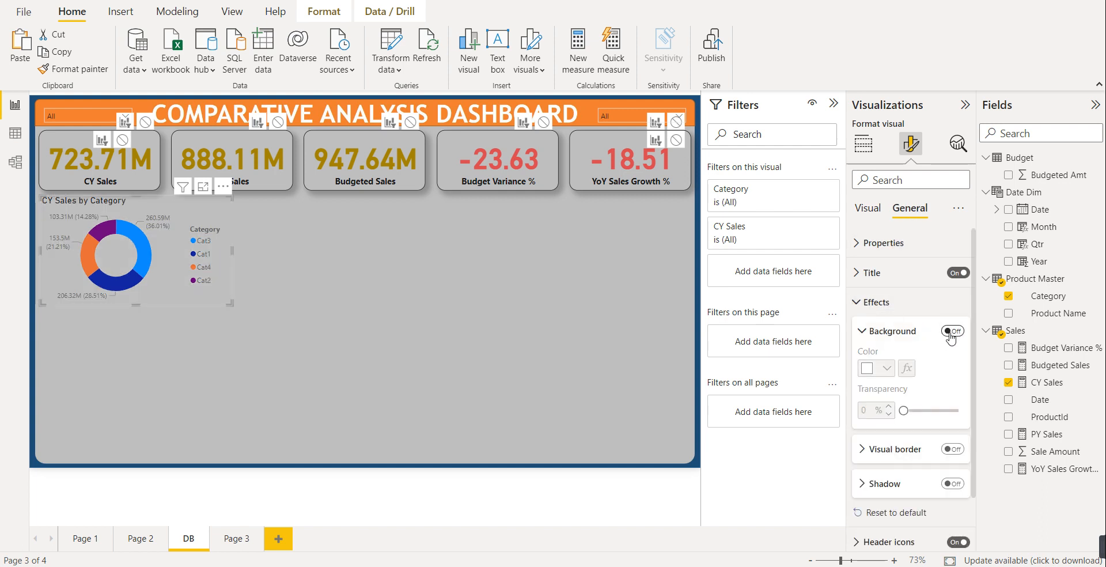
click(953, 450)
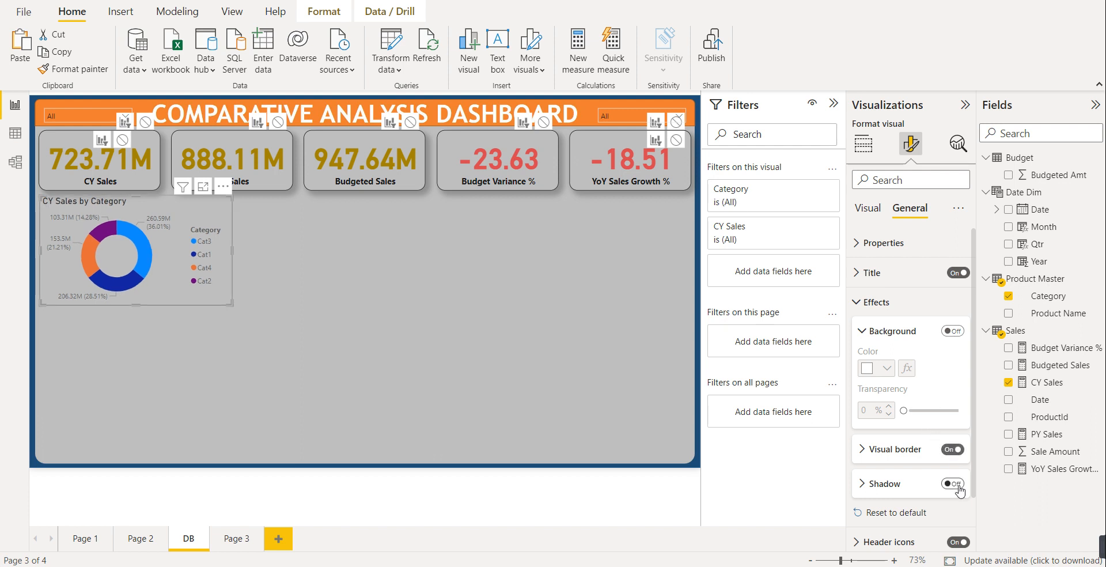
click(899, 456)
scroll(897, 471, down, 2)
drag(903, 480, 931, 481)
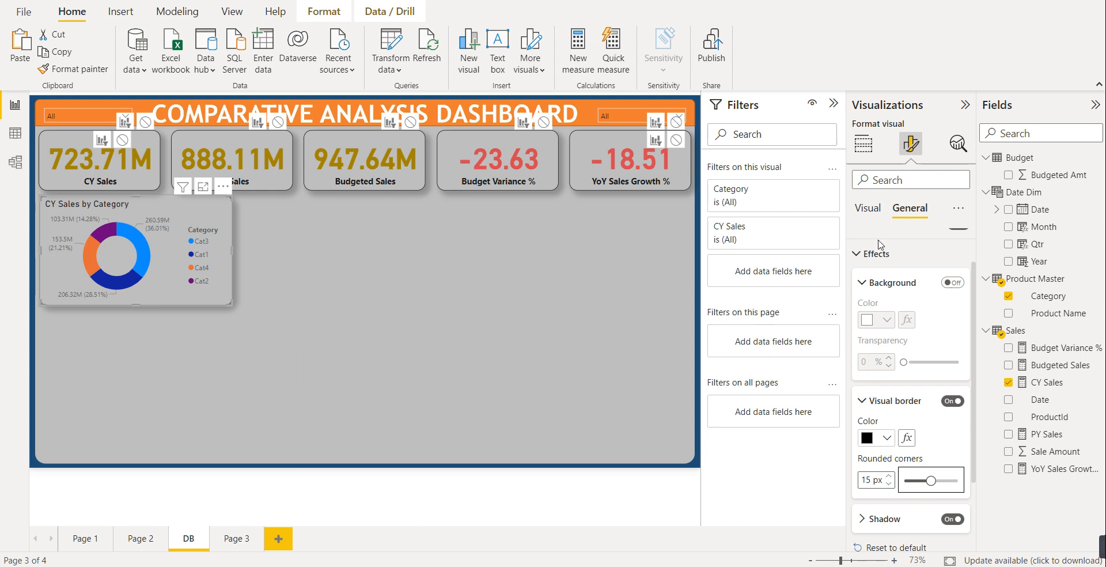
- Make the donut chart's legend text bold and near-black
click(866, 217)
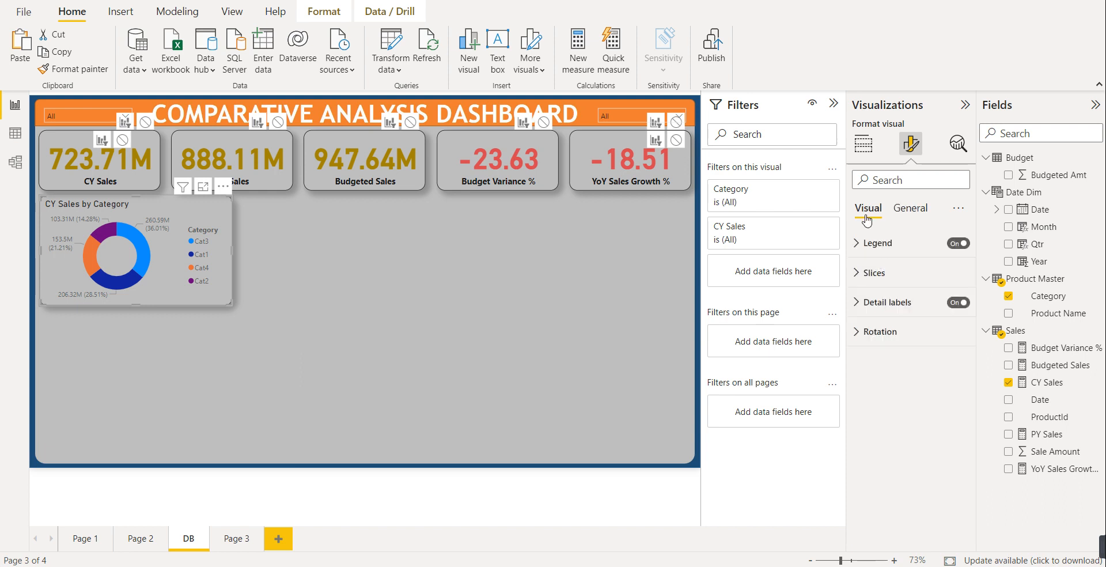
click(890, 253)
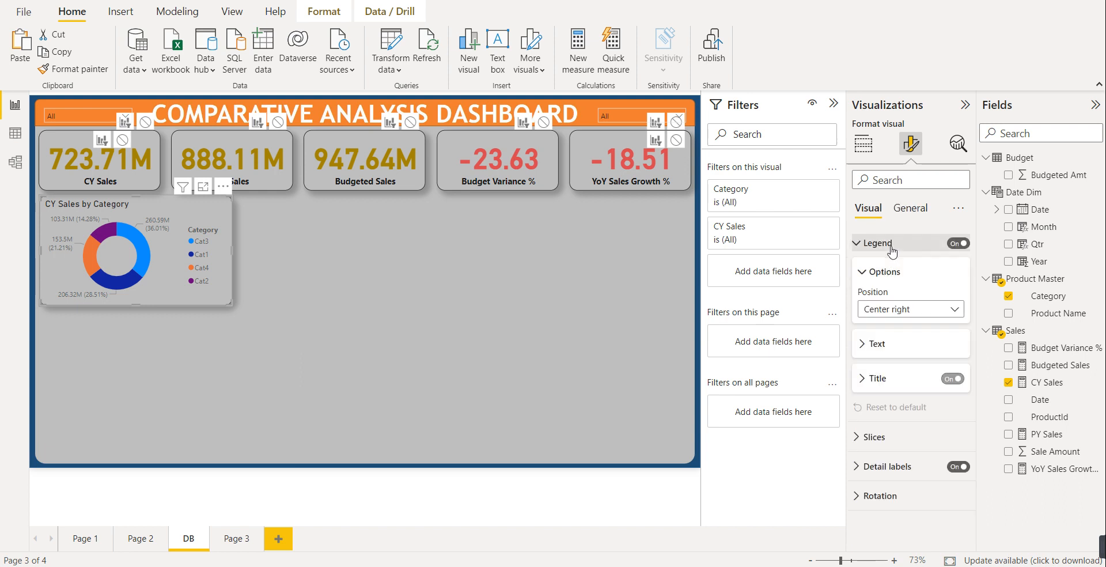
click(876, 351)
click(861, 404)
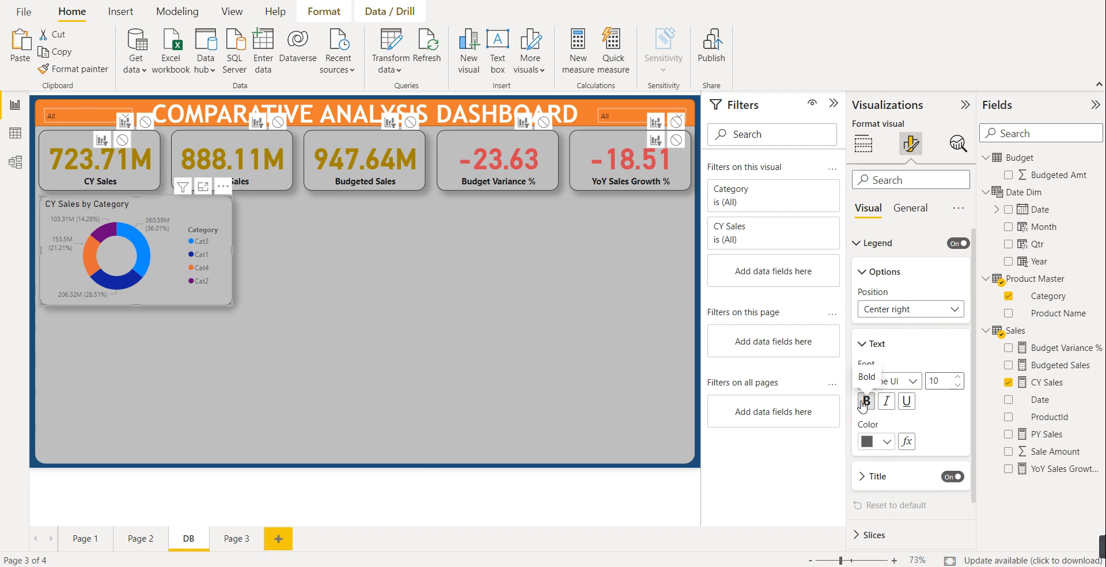
click(887, 441)
click(876, 379)
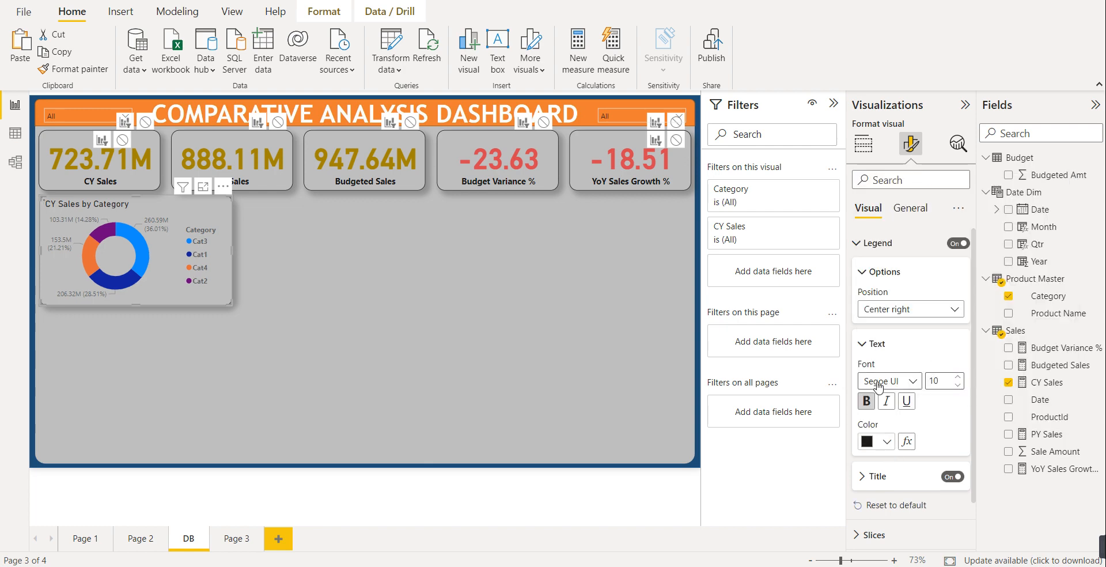
- Make the donut chart's detail label values bold and near-black
scroll(884, 403, down, 2)
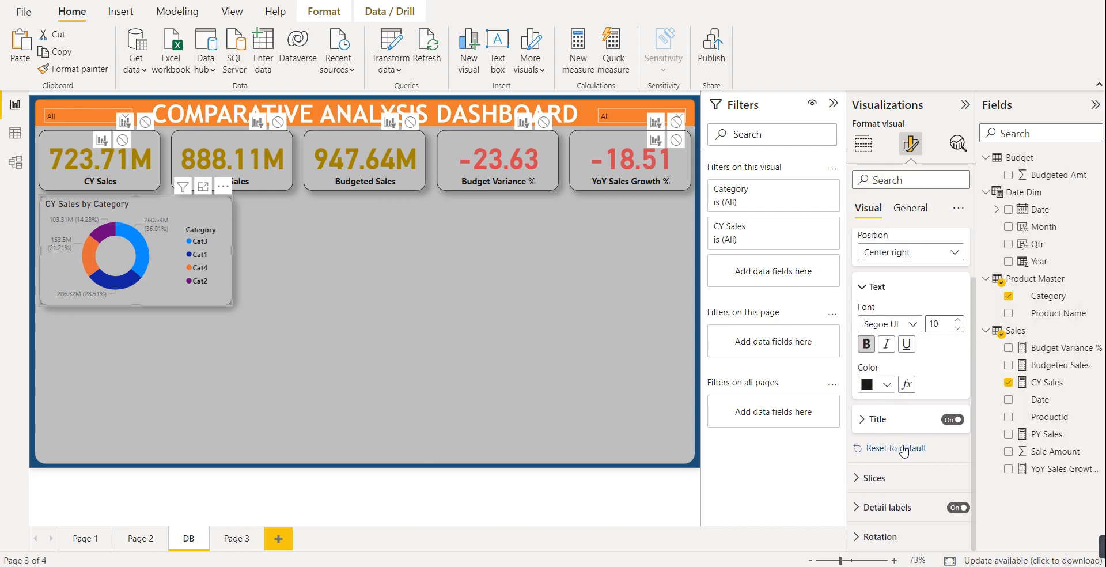
scroll(893, 504, down, 6)
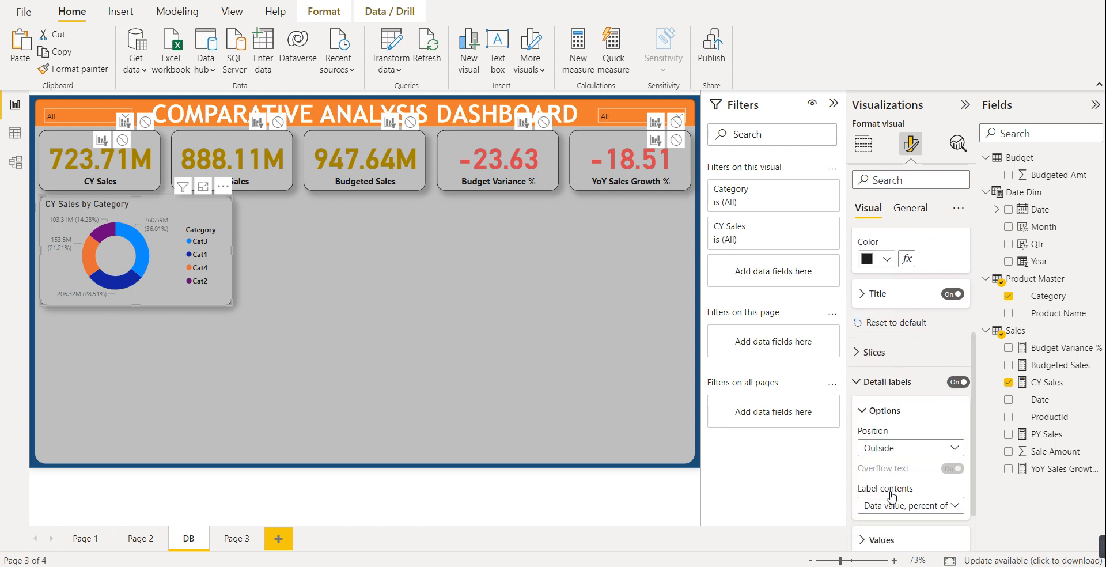
click(881, 478)
scroll(885, 490, down, 3)
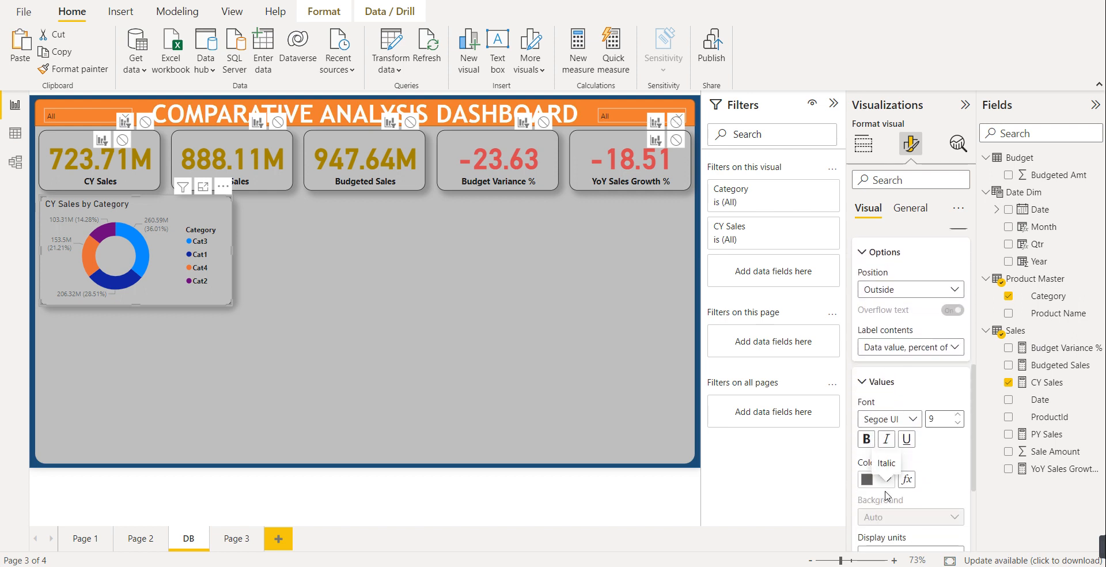
click(866, 439)
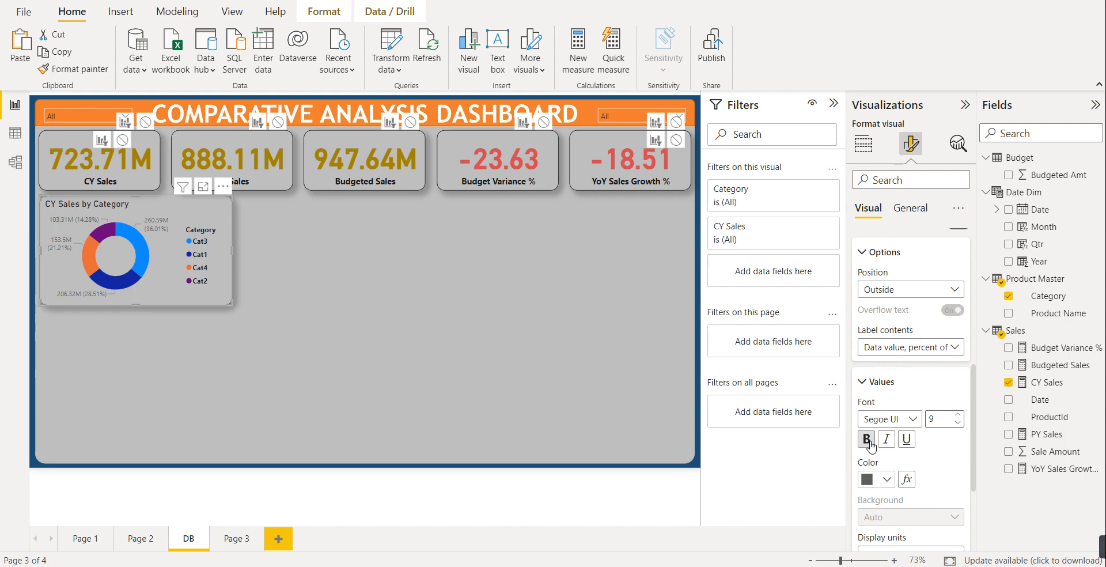
click(887, 481)
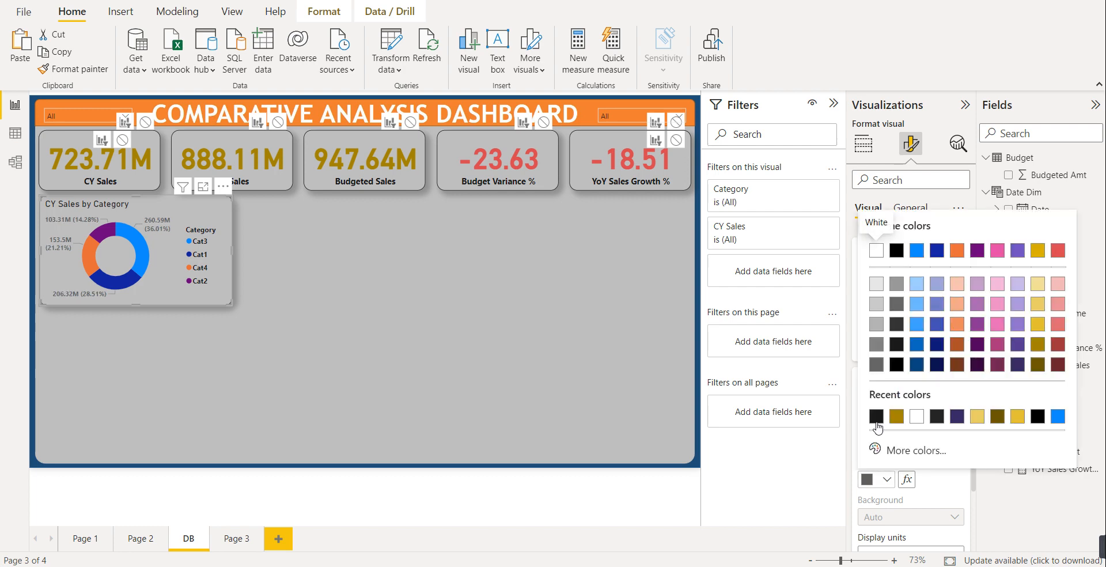
click(876, 424)
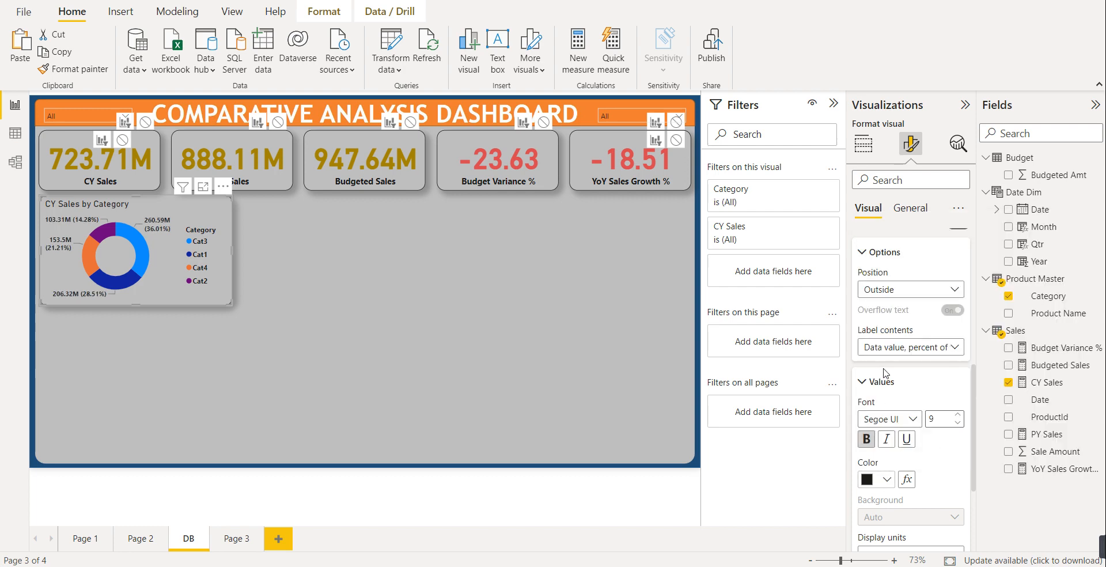
- Make the donut chart's title bold and center it horizontally
scroll(880, 375, up, 8)
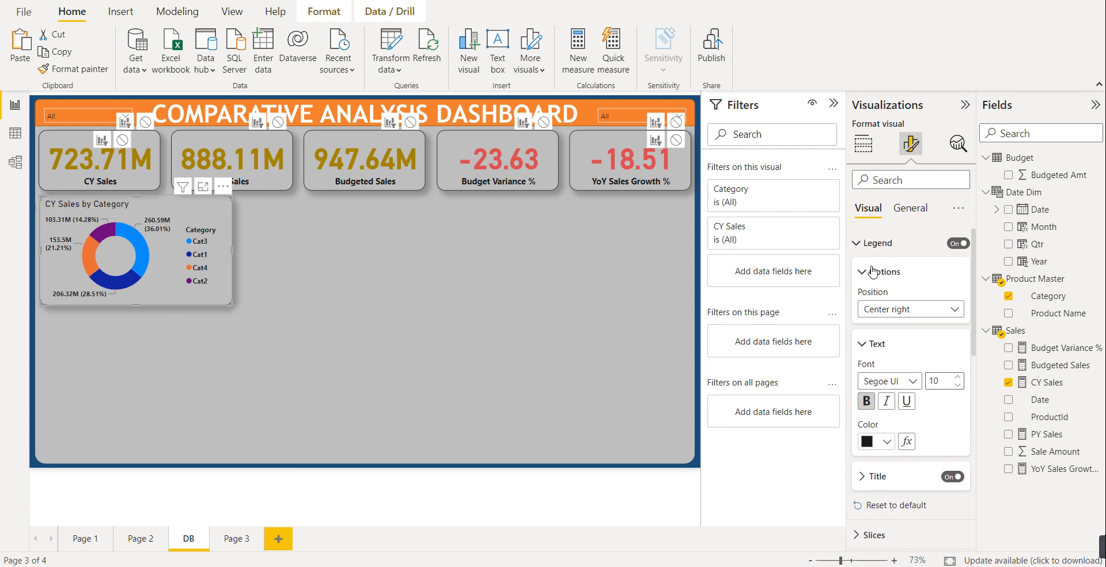
click(904, 214)
click(874, 297)
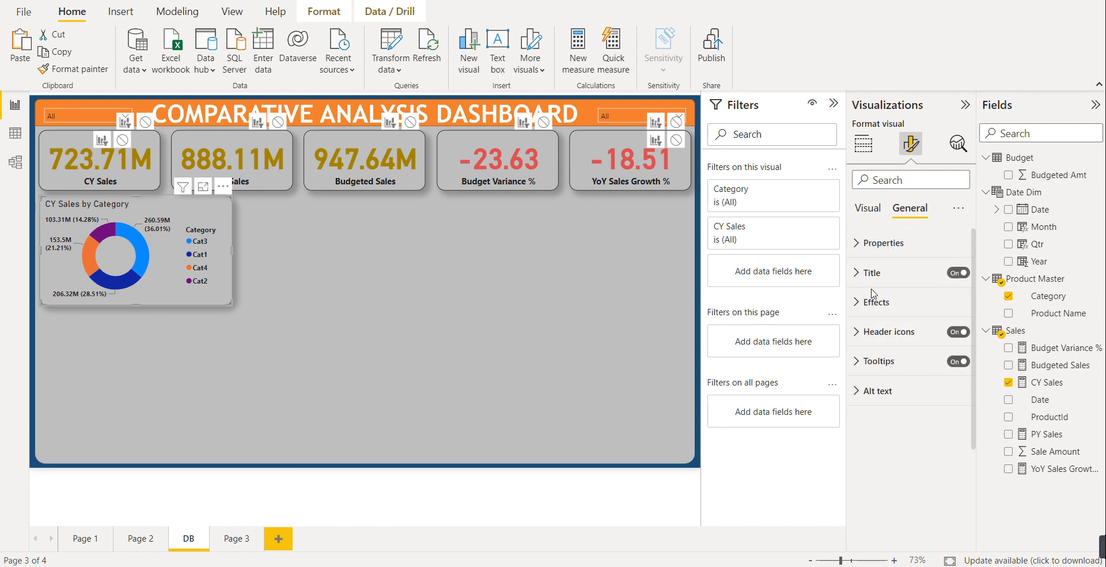
click(871, 273)
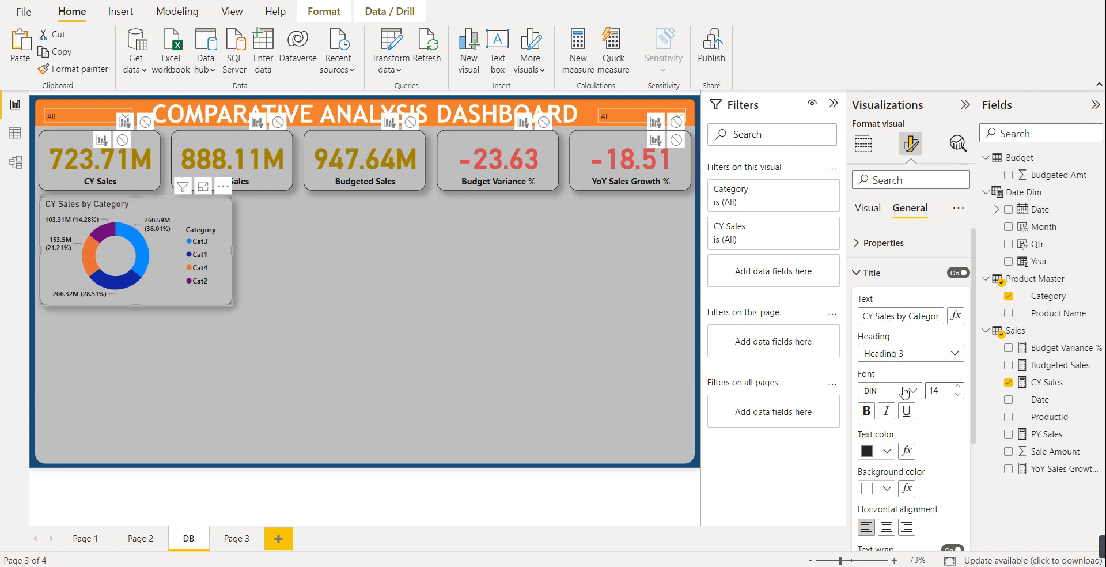
click(866, 411)
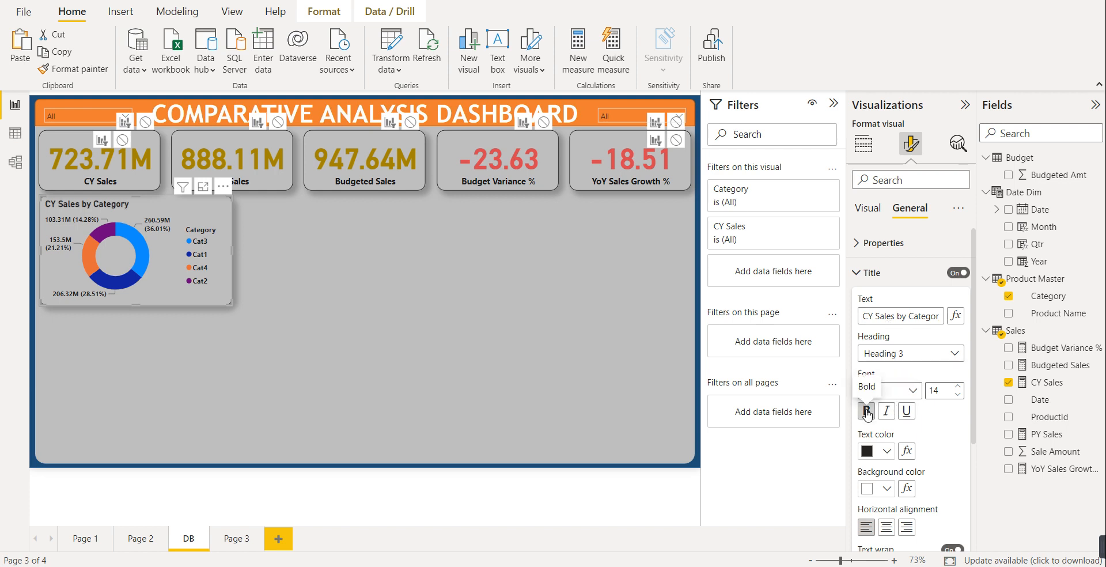
click(886, 527)
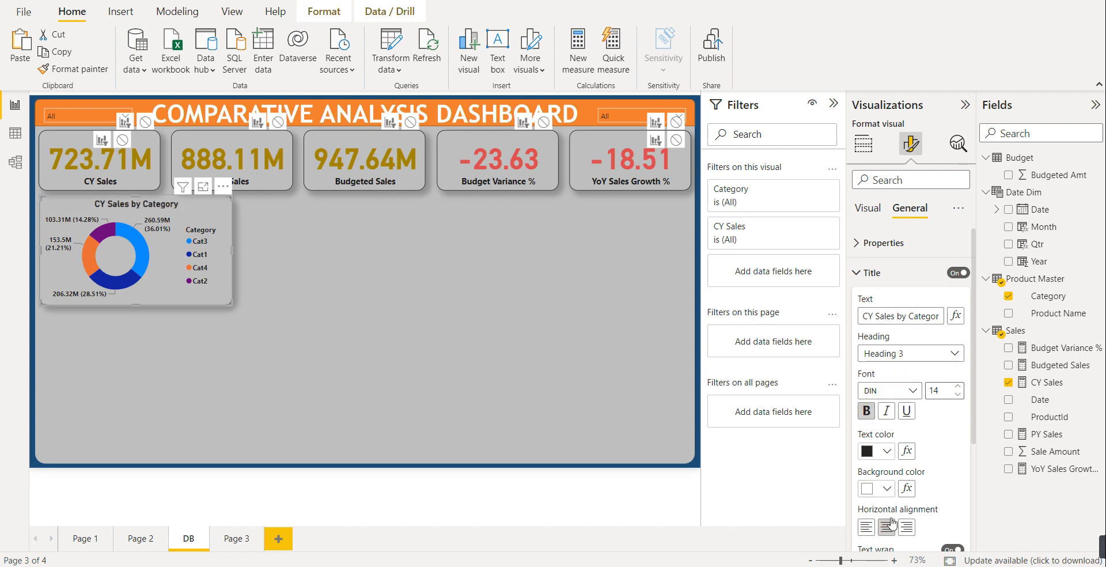
- Give the donut chart's title a dark purple background and white text
click(887, 489)
click(1015, 345)
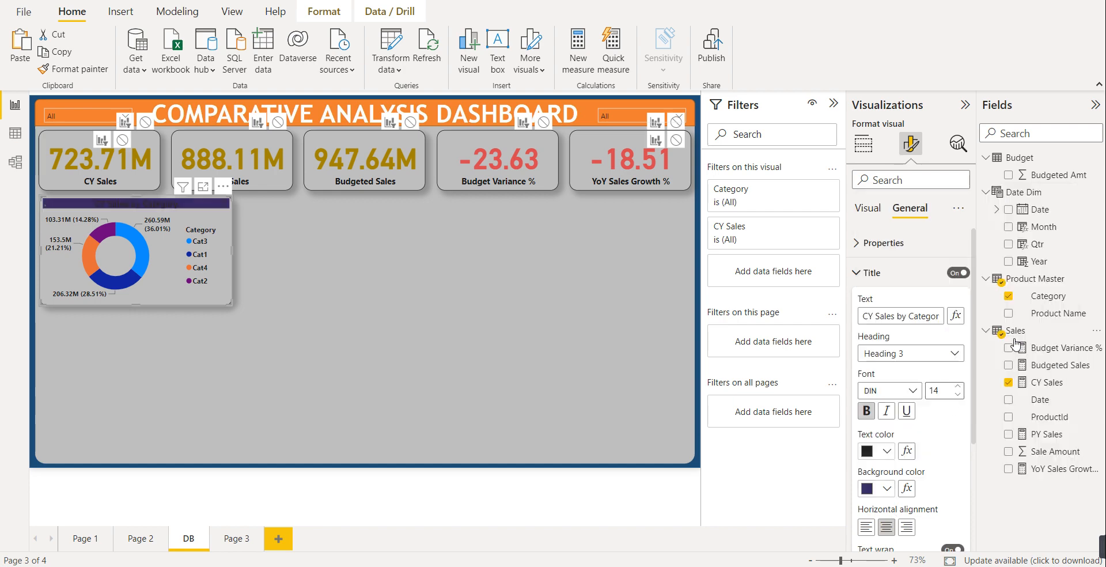
click(887, 452)
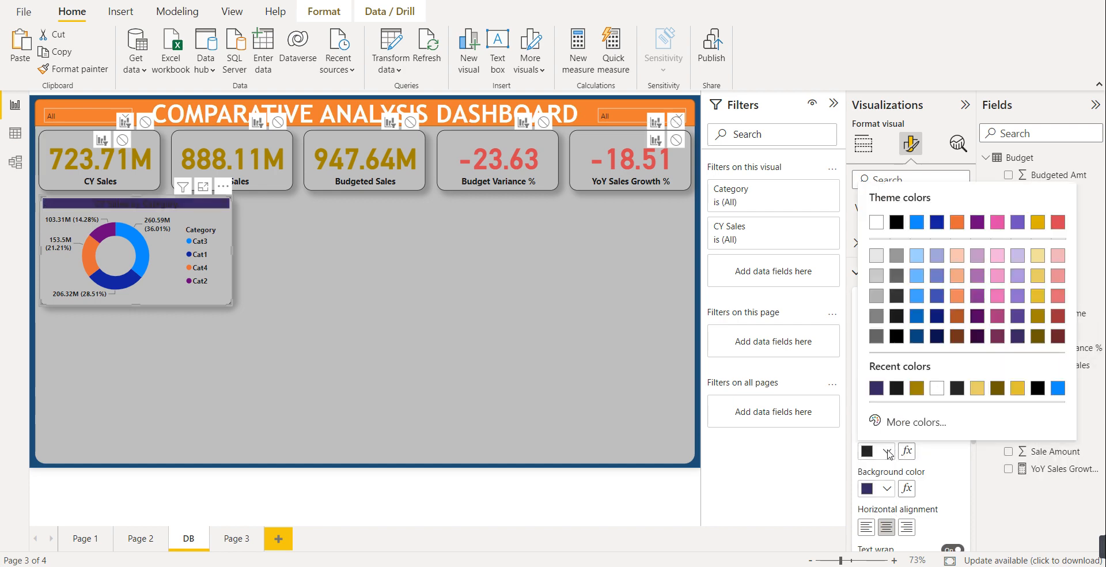
click(937, 390)
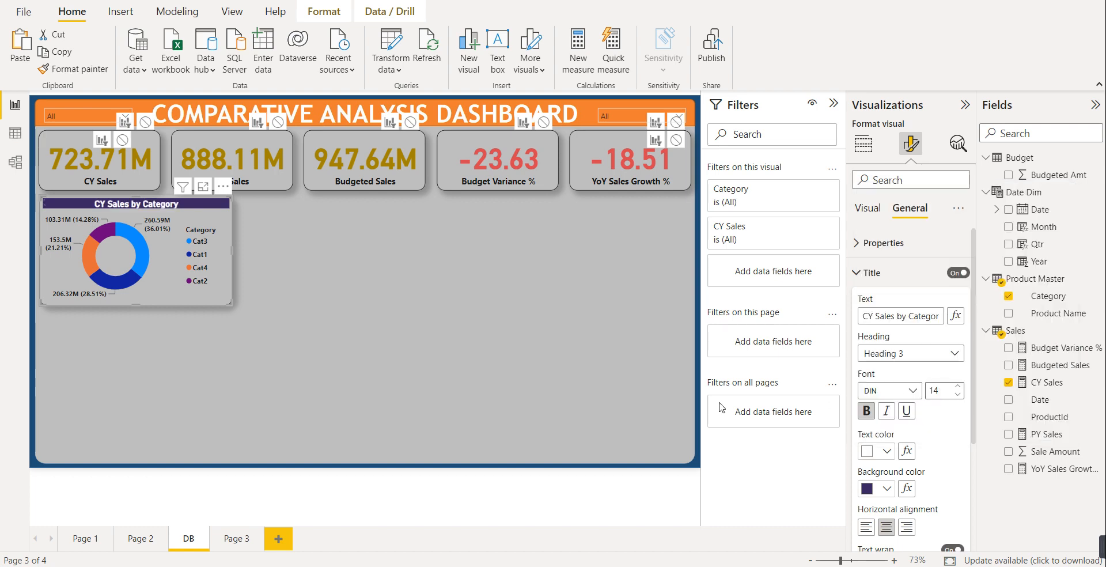
click(487, 418)
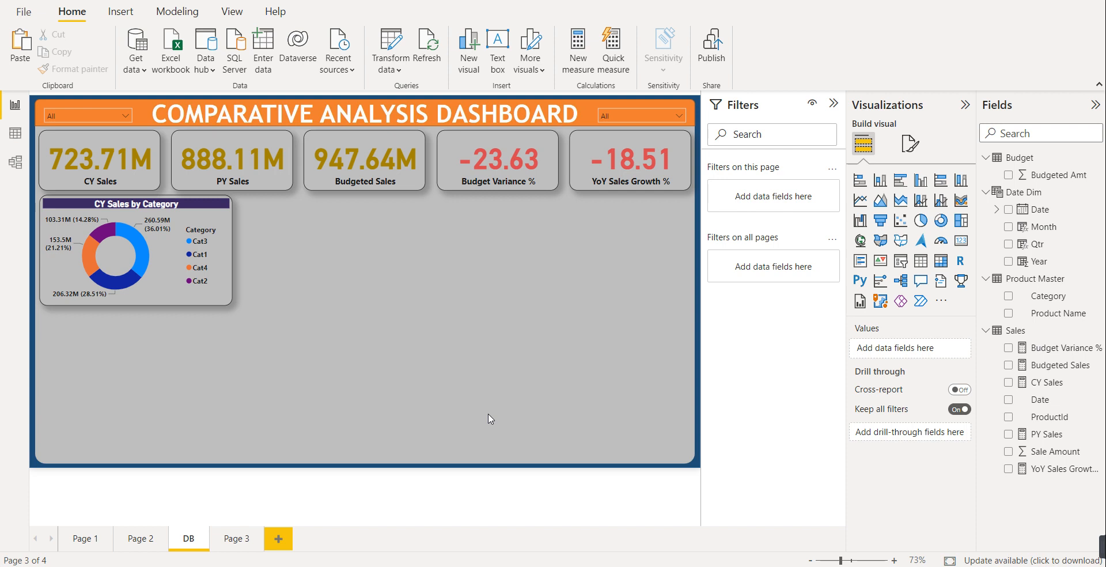
- Add a scatter chart to the right of the donut chart, directly under the KPI cards and matching the donut's size
click(902, 226)
drag(237, 354, 397, 223)
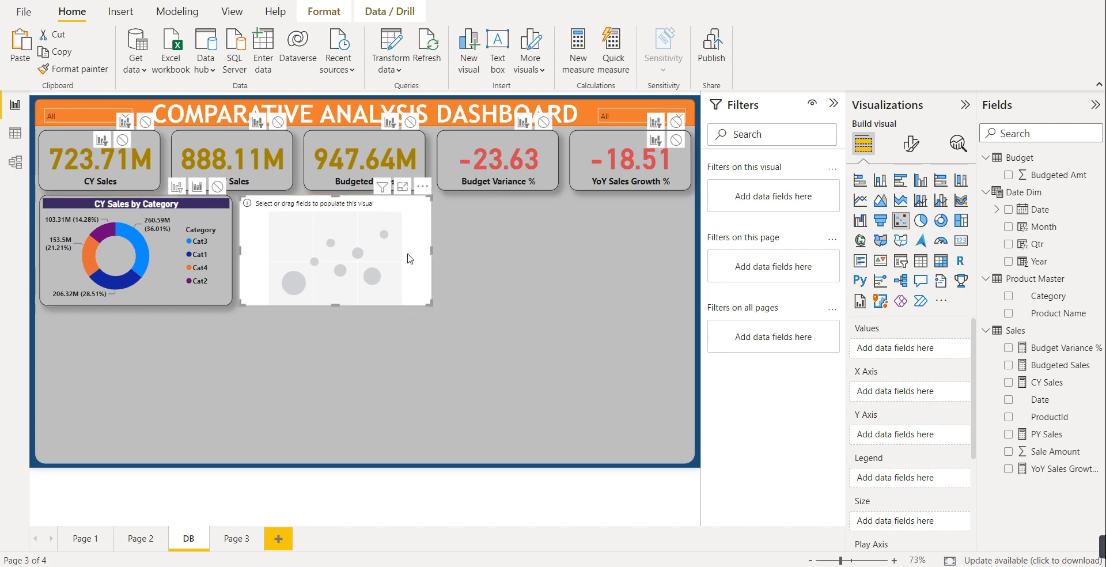
click(387, 387)
click(347, 241)
- Plot CY Sales on the scatter chart's Y axis and YoY Sales Growth % on its X axis, with Product Name as legend
drag(1046, 383, 915, 442)
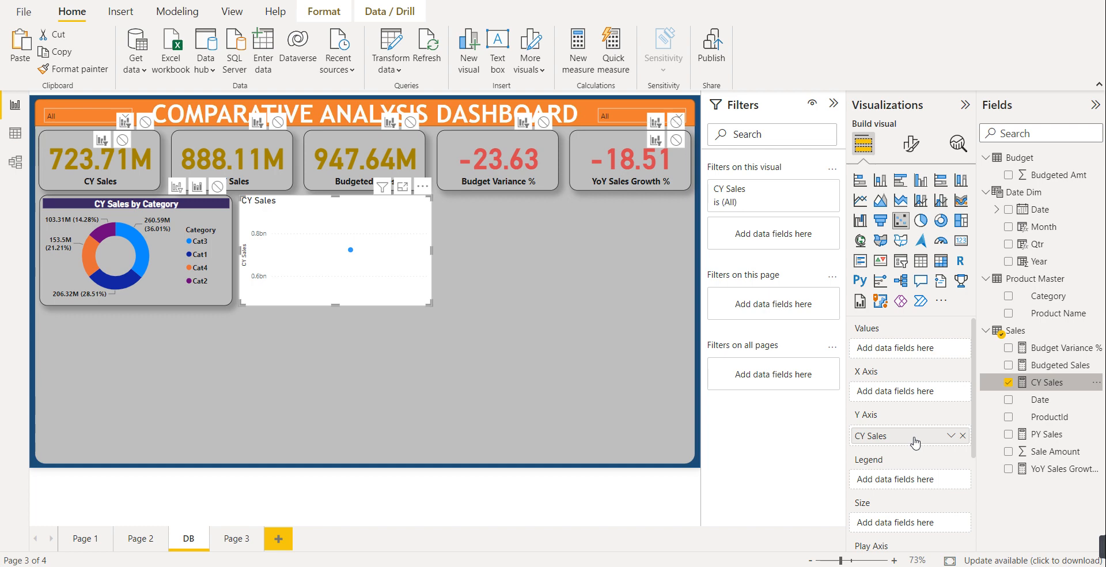
drag(1049, 469, 918, 408)
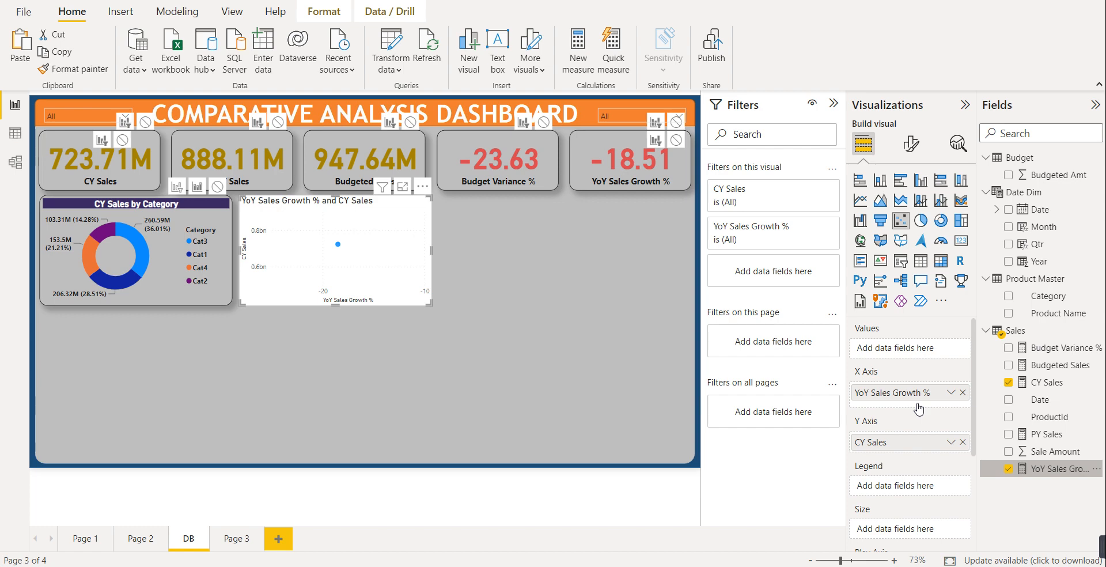
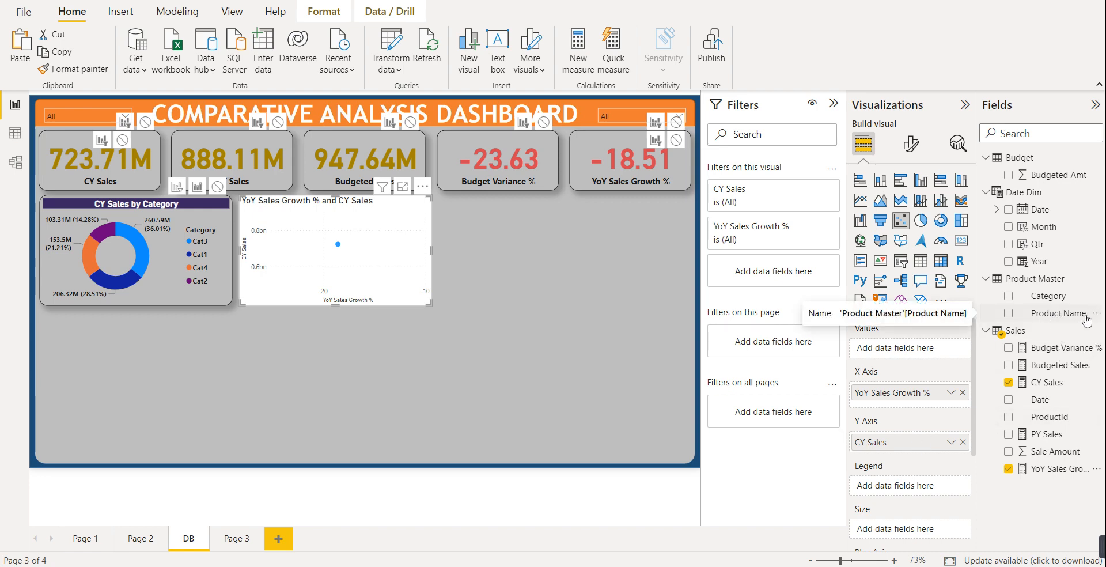
drag(1086, 320, 938, 487)
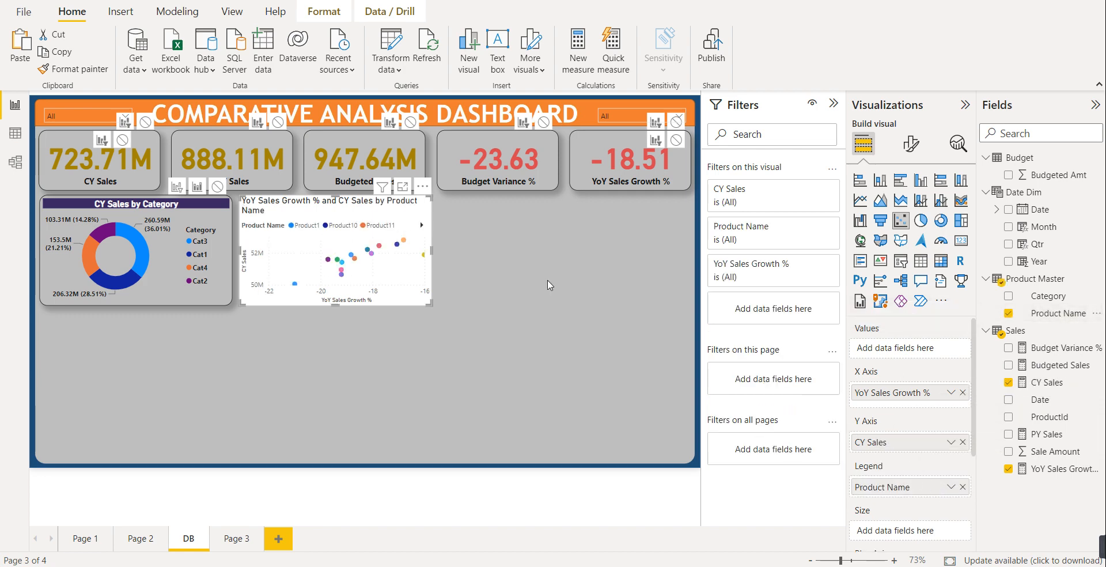
- Turn off the scatter chart's legend and make its X-axis values bold and near-black
click(910, 143)
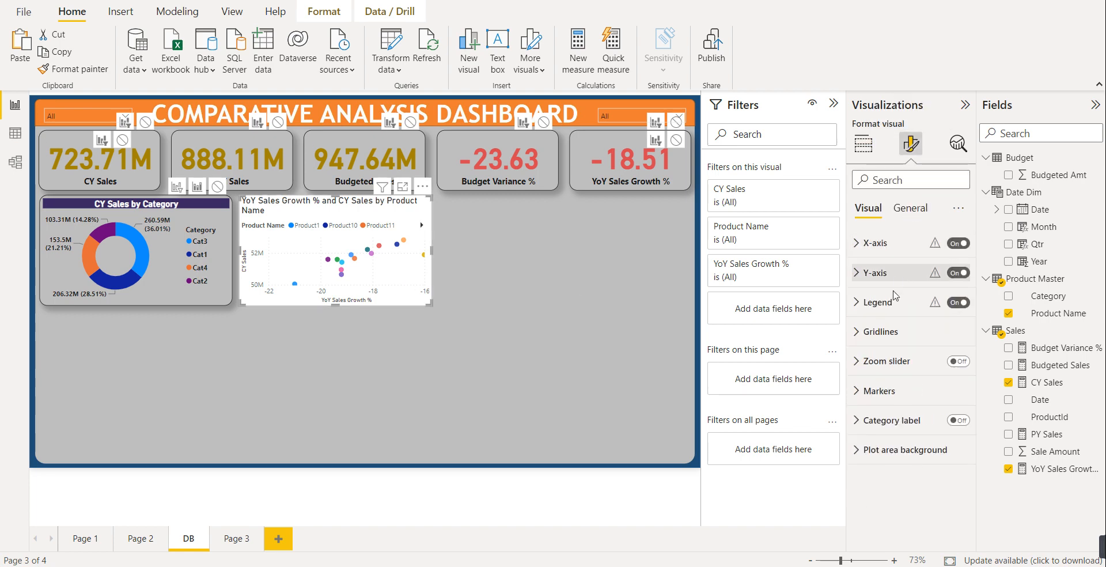
click(956, 304)
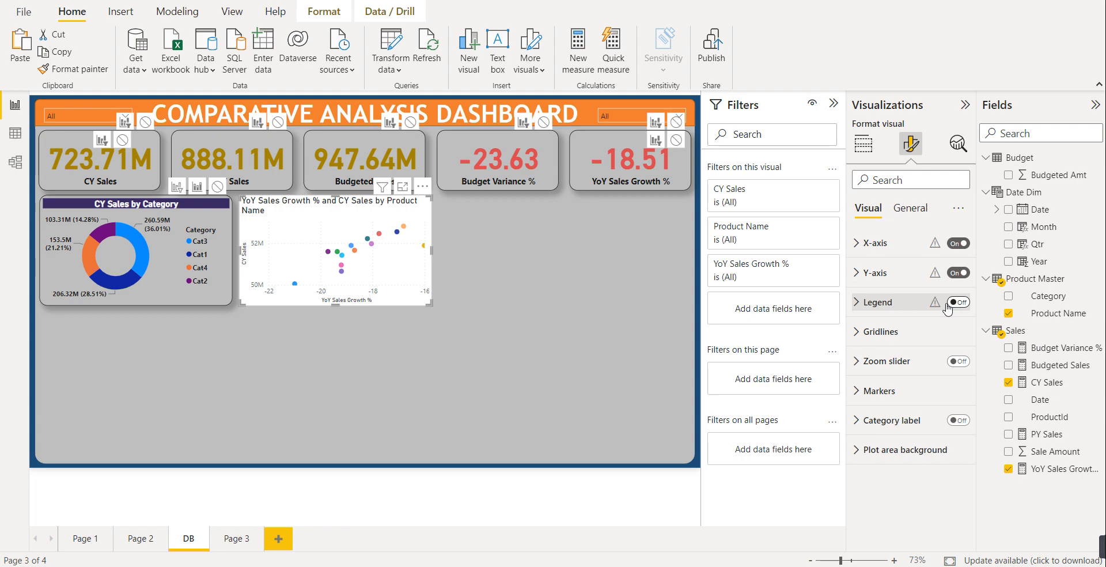
click(871, 244)
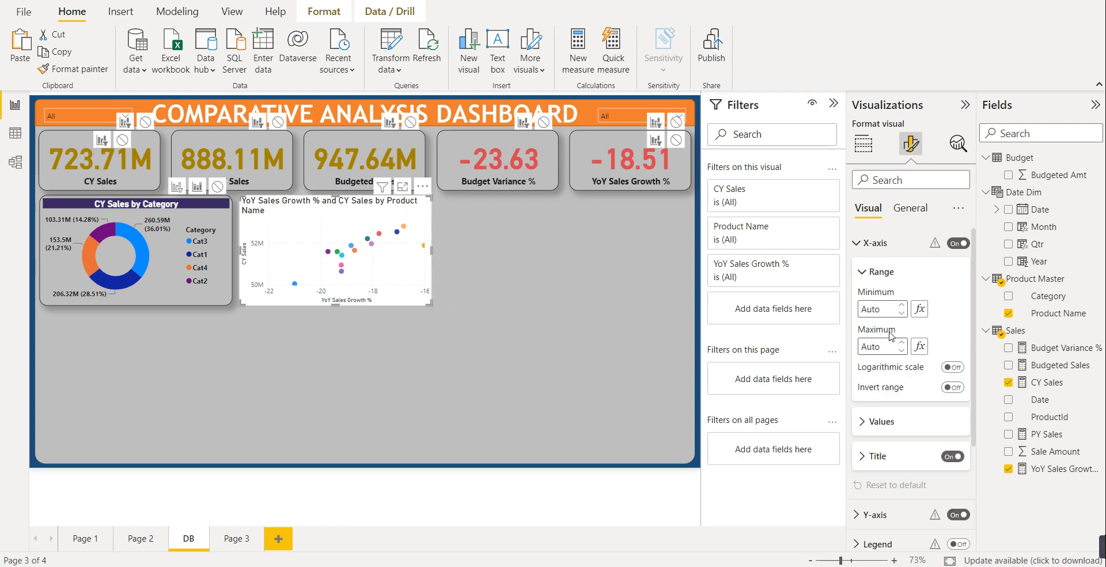
scroll(894, 350, down, 1)
click(883, 373)
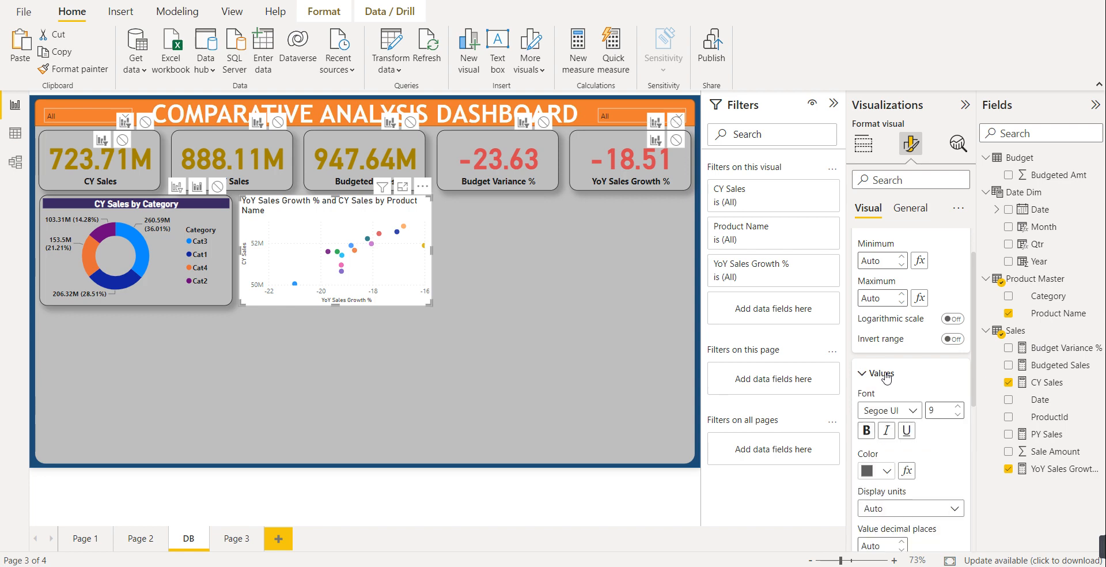
click(865, 430)
click(887, 473)
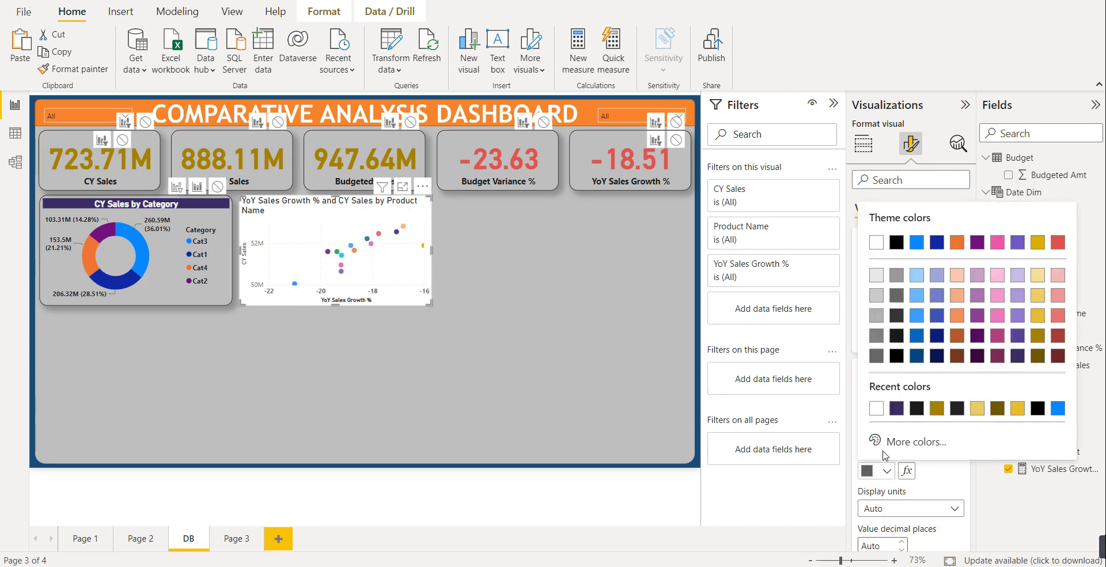
click(920, 409)
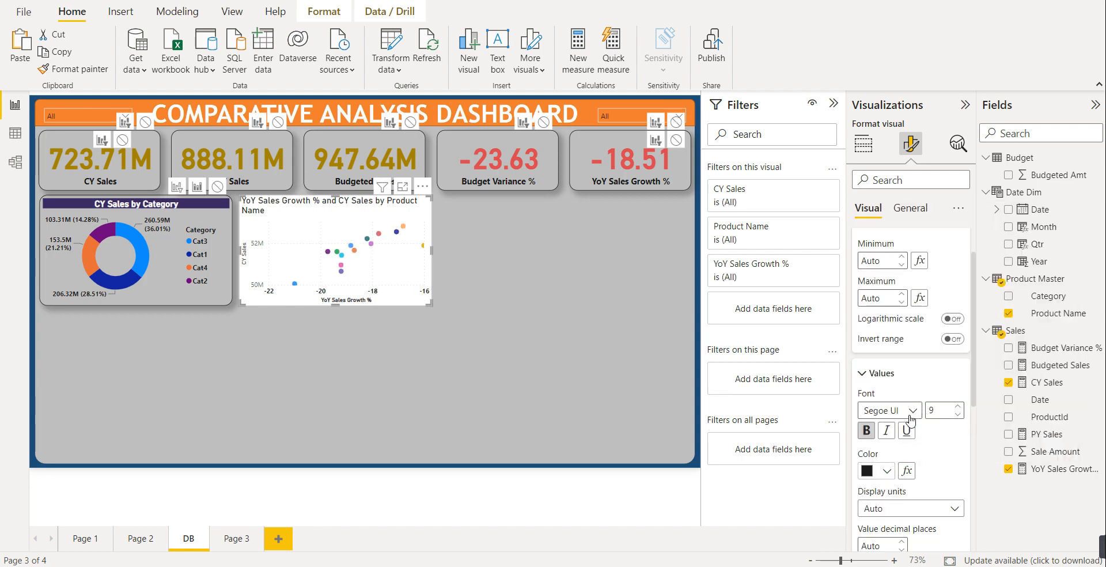
- Make the scatter chart's X-axis title bold
scroll(903, 421, down, 2)
scroll(903, 421, down, 1)
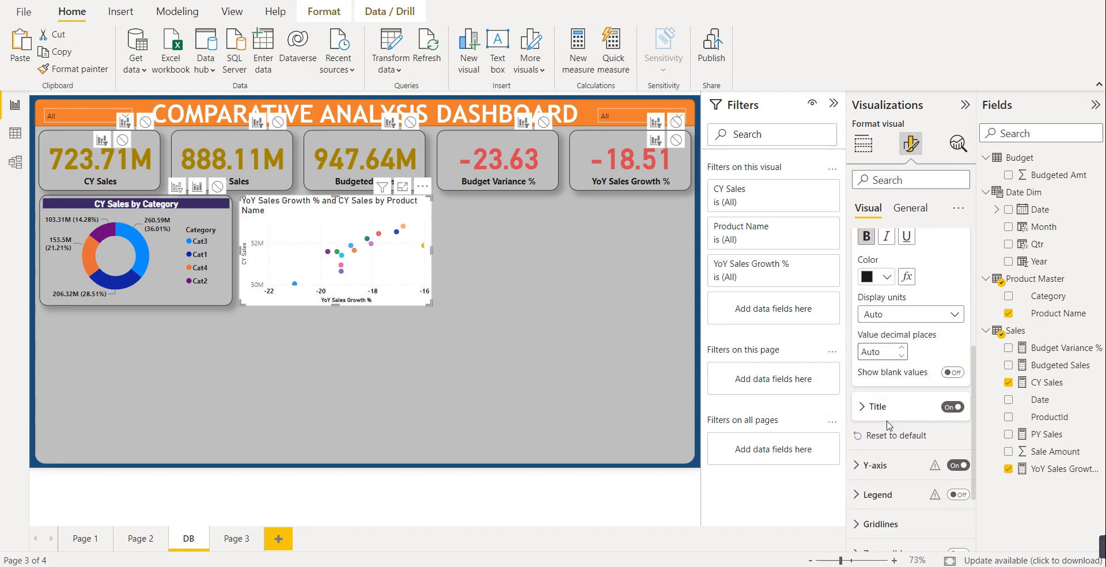
click(880, 408)
scroll(883, 439, down, 2)
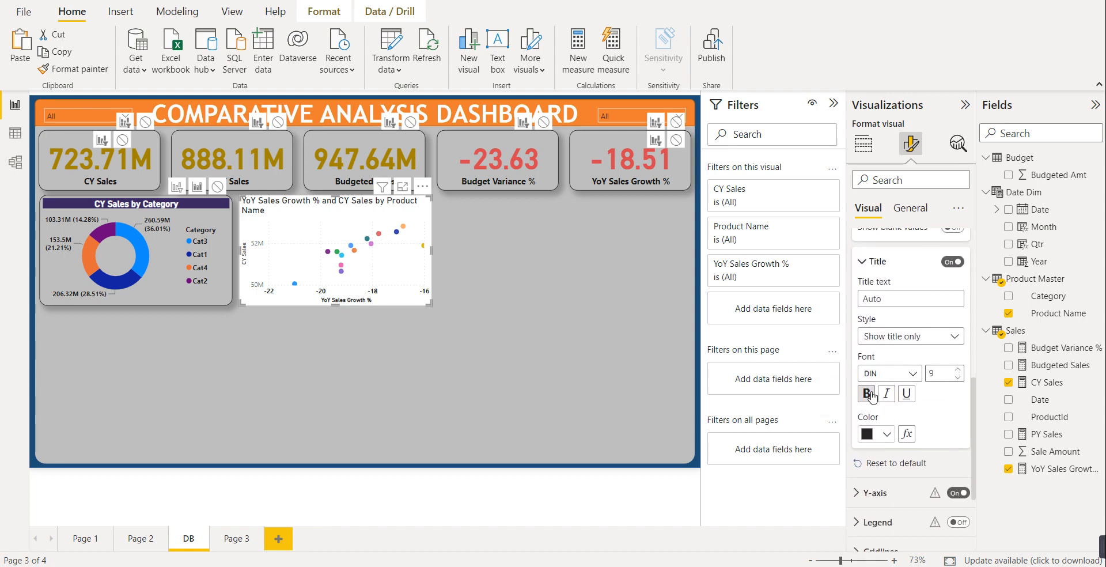
- Make the scatter chart's Y-axis values bold and near-black
scroll(871, 396, down, 2)
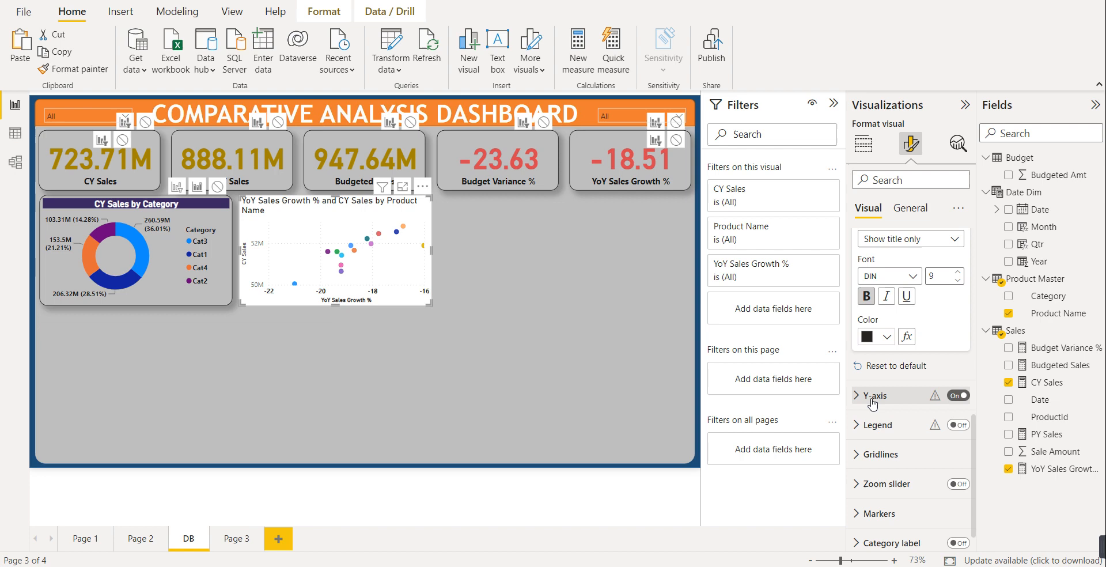
click(873, 396)
scroll(874, 409, down, 3)
scroll(873, 414, down, 1)
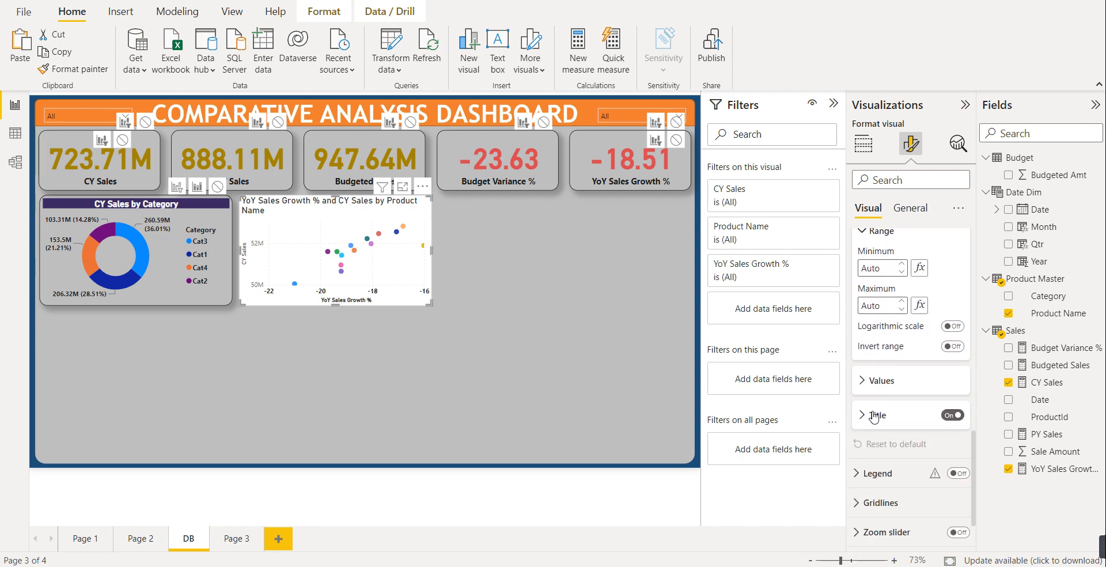
click(878, 382)
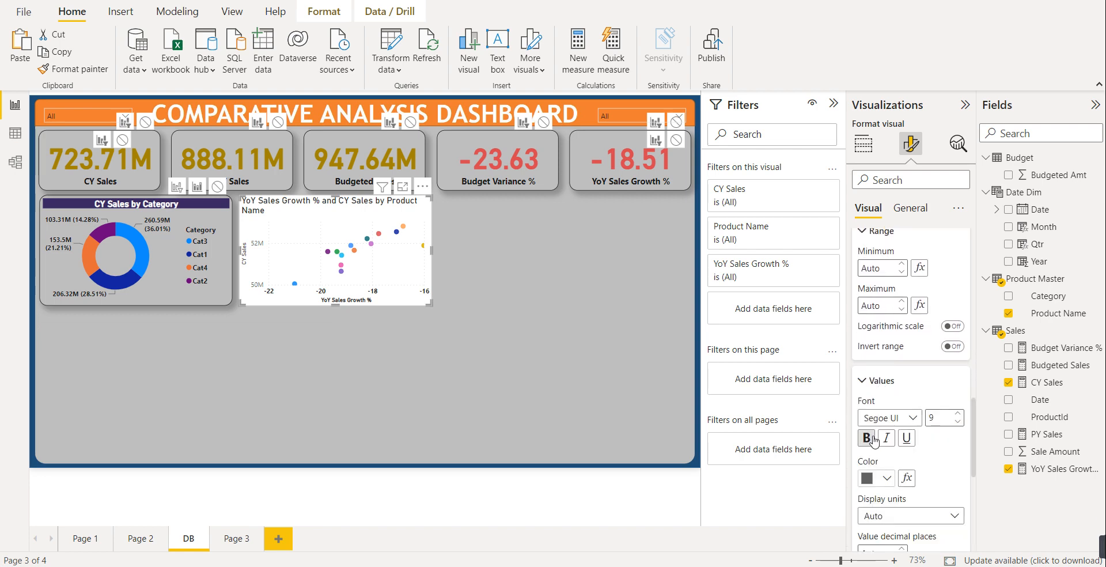
click(882, 478)
click(876, 414)
scroll(880, 425, down, 3)
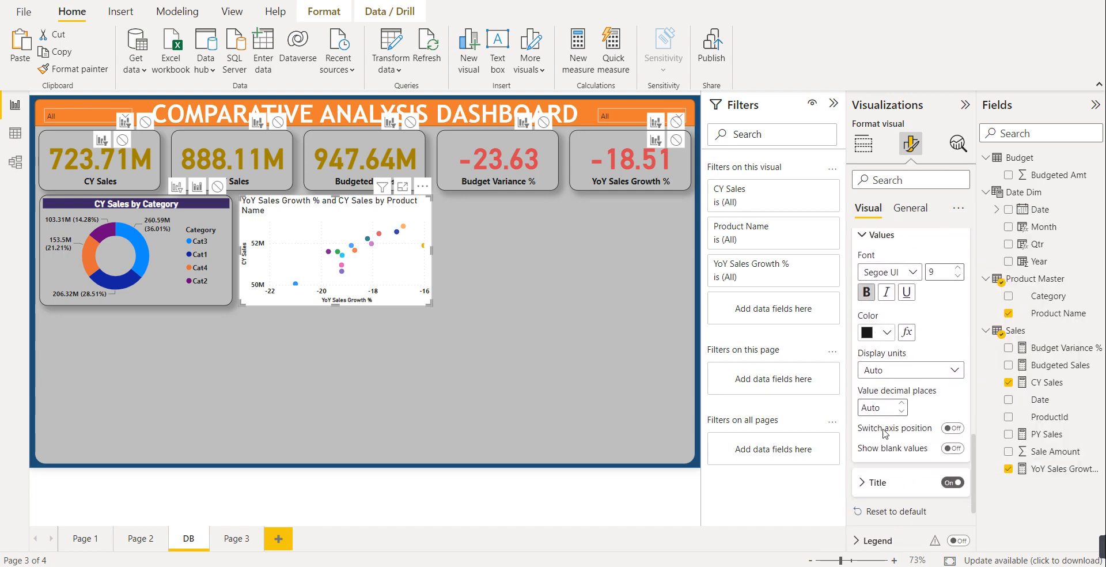
- Make the scatter chart's Y-axis title bold and near-black
click(878, 484)
scroll(884, 435, down, 3)
scroll(884, 435, down, 1)
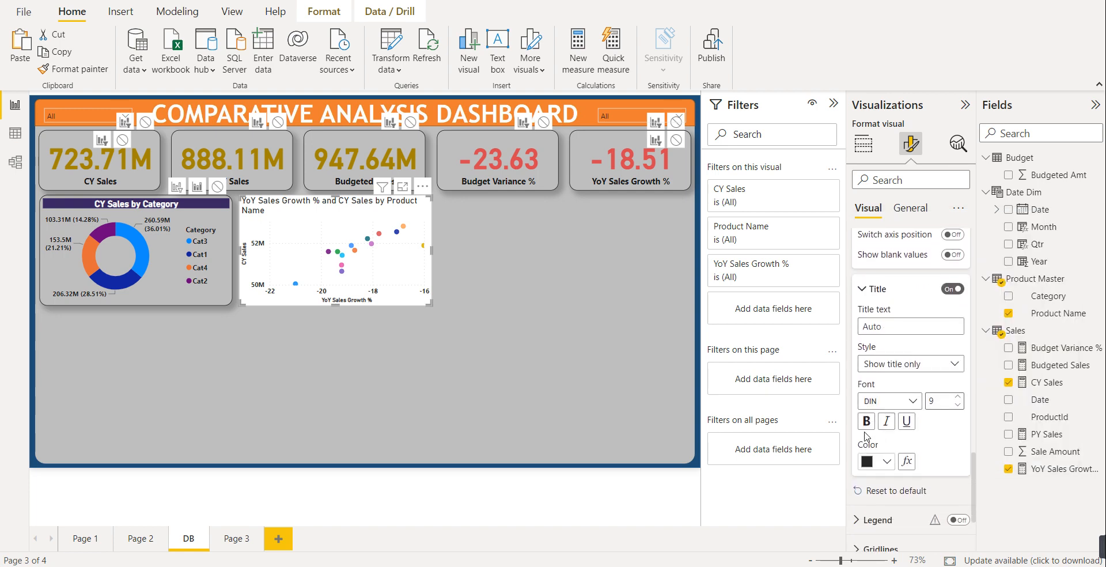
click(865, 421)
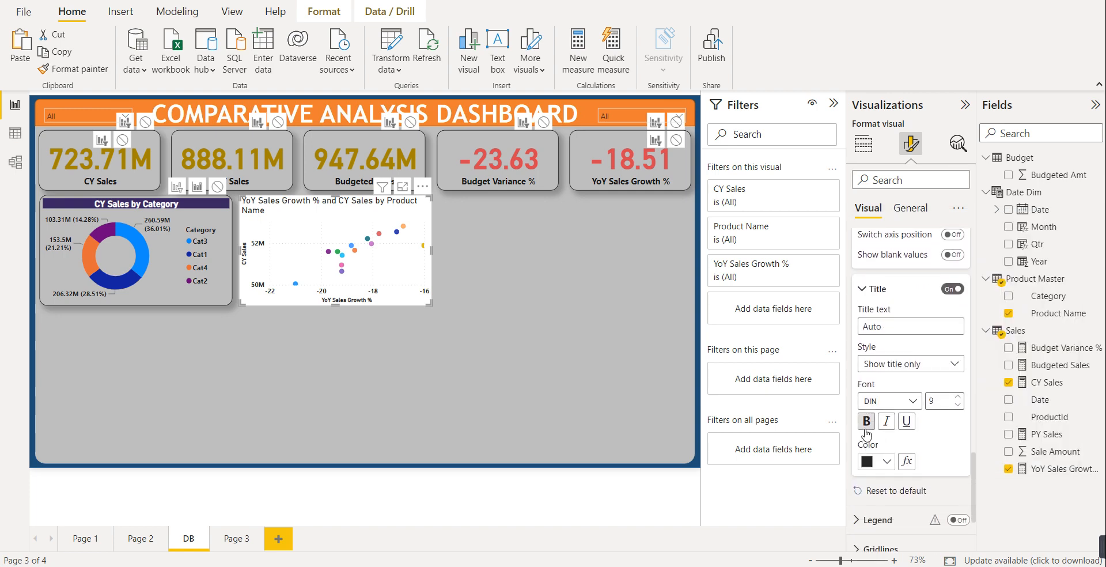
click(881, 466)
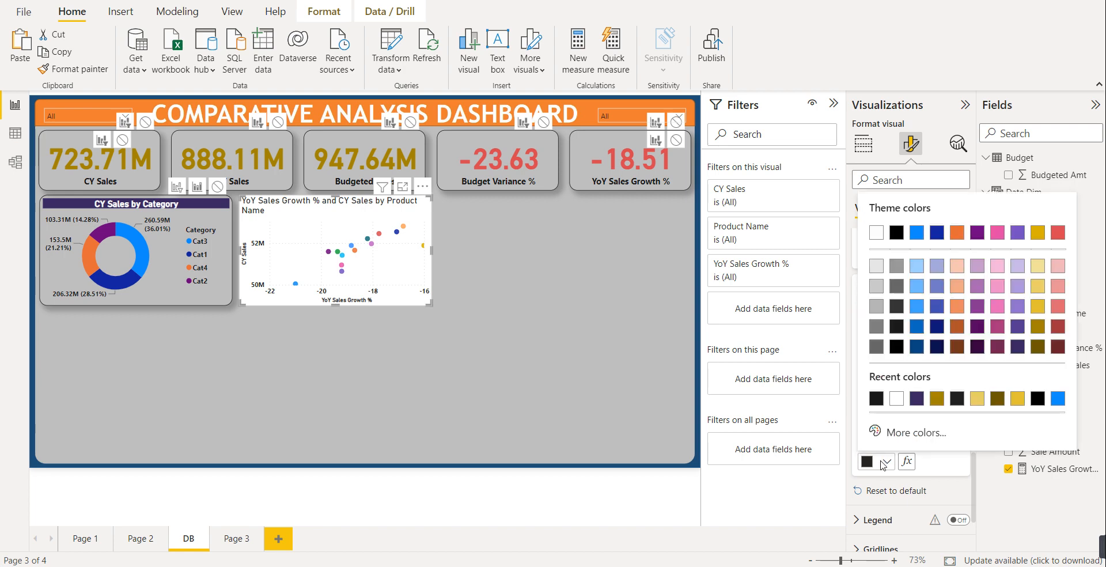
click(876, 398)
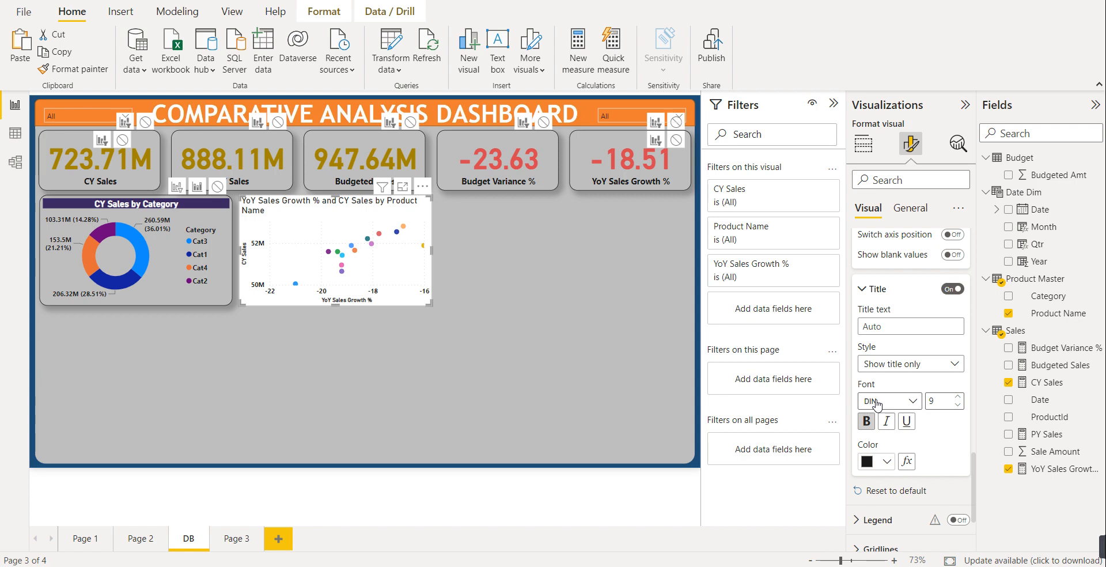
- Set the scatter chart's horizontal gridlines to solid style in near-black
scroll(887, 427, down, 2)
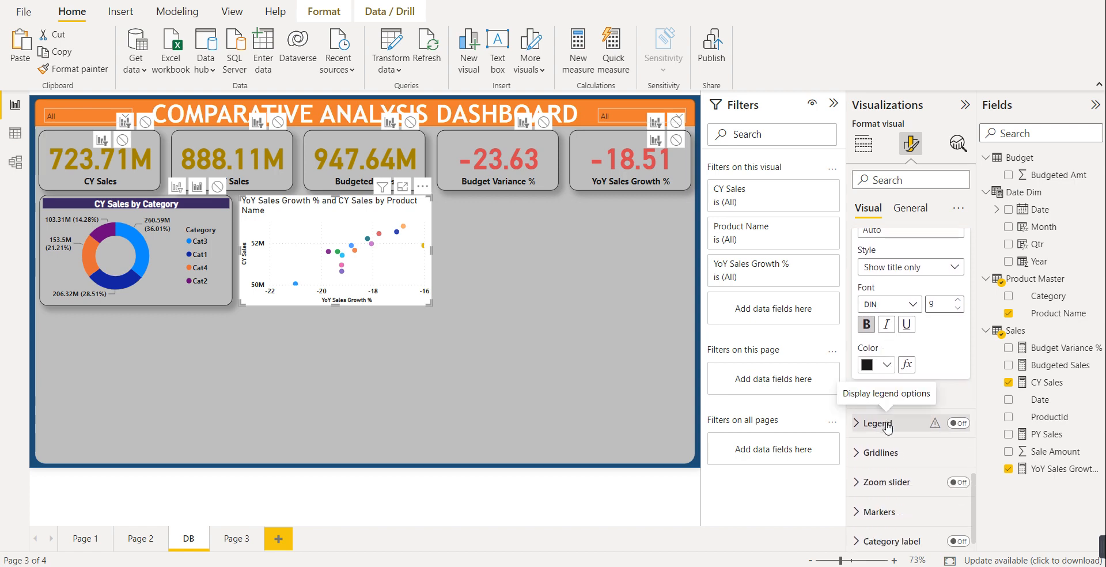
scroll(887, 426, down, 1)
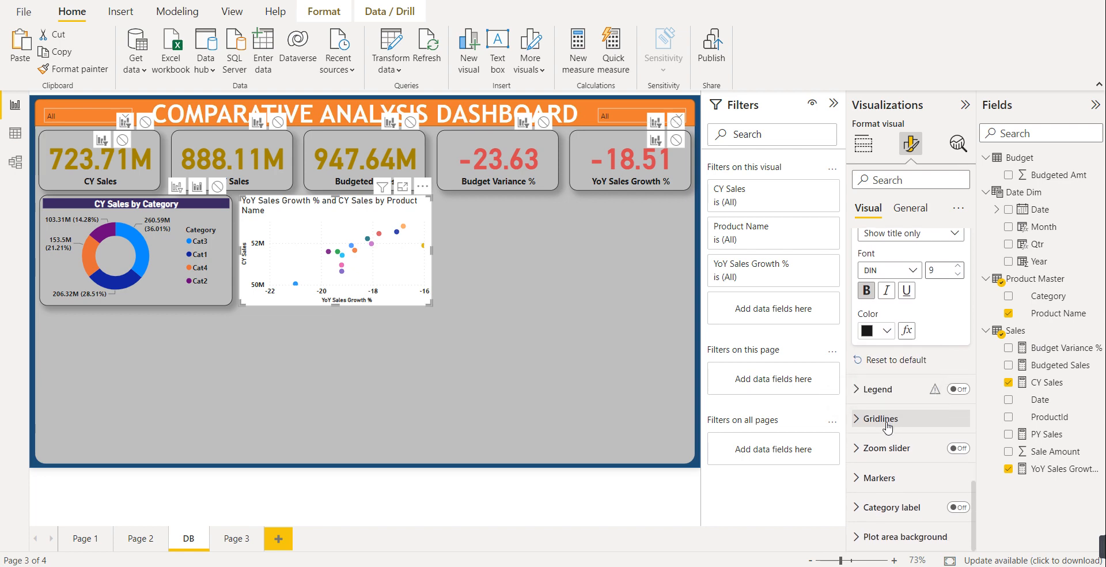
click(883, 418)
scroll(893, 464, down, 1)
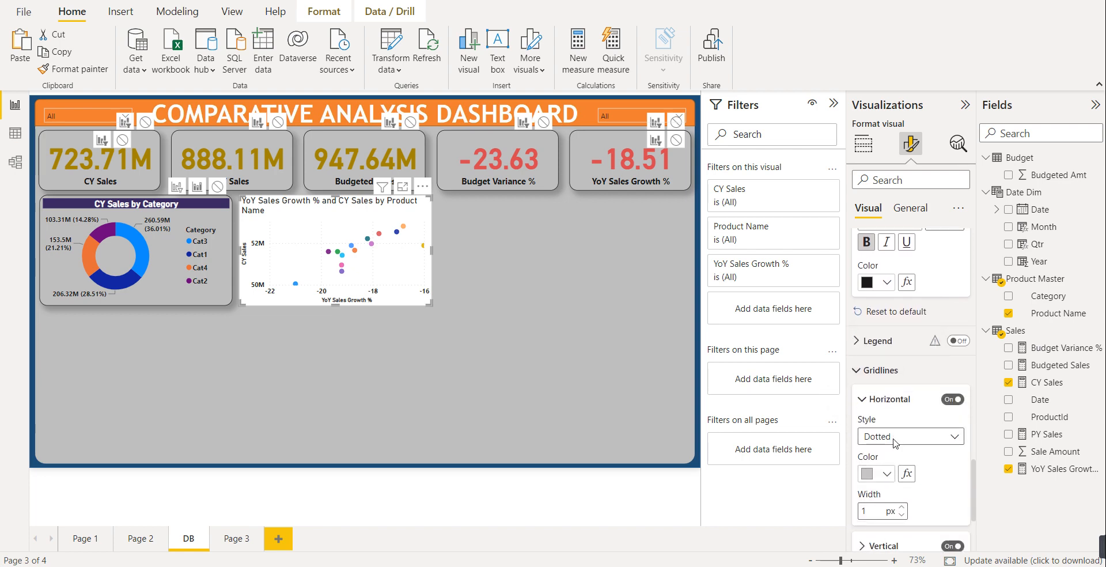
click(891, 438)
click(887, 471)
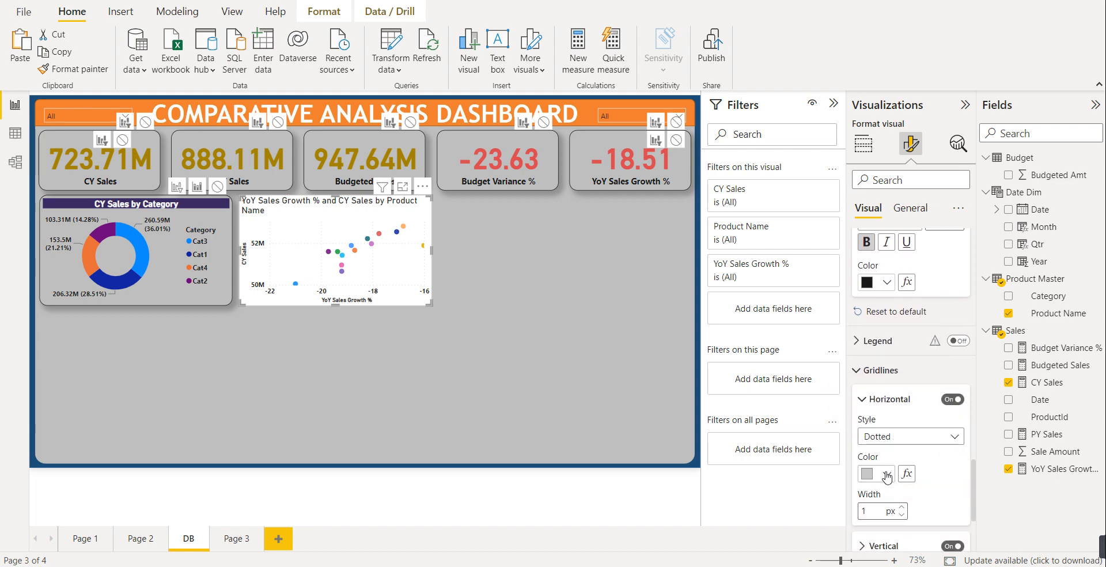
scroll(889, 478, down, 1)
scroll(889, 478, down, 1)
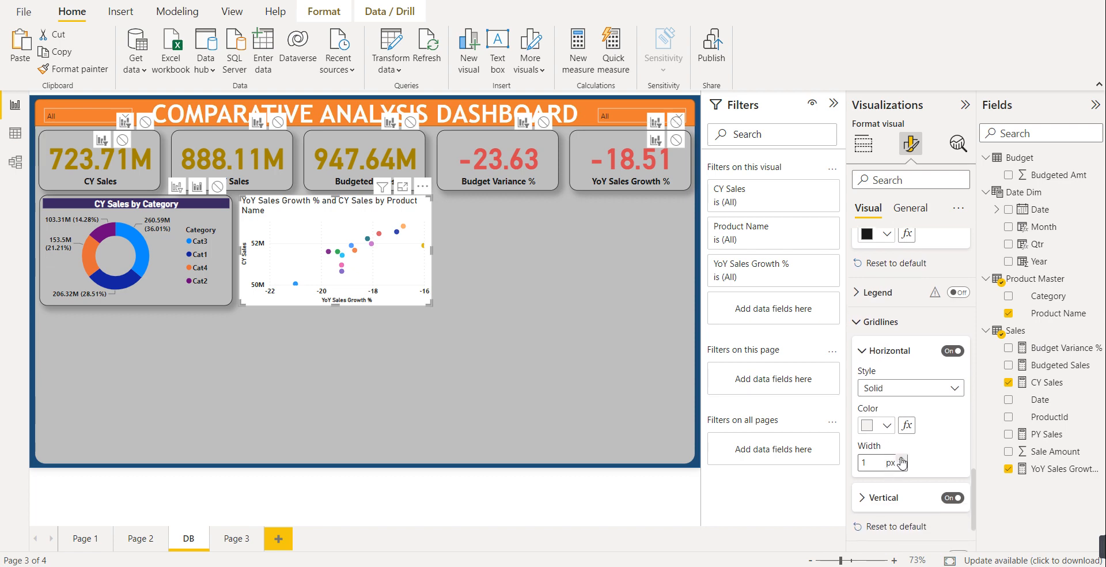
click(887, 429)
click(876, 364)
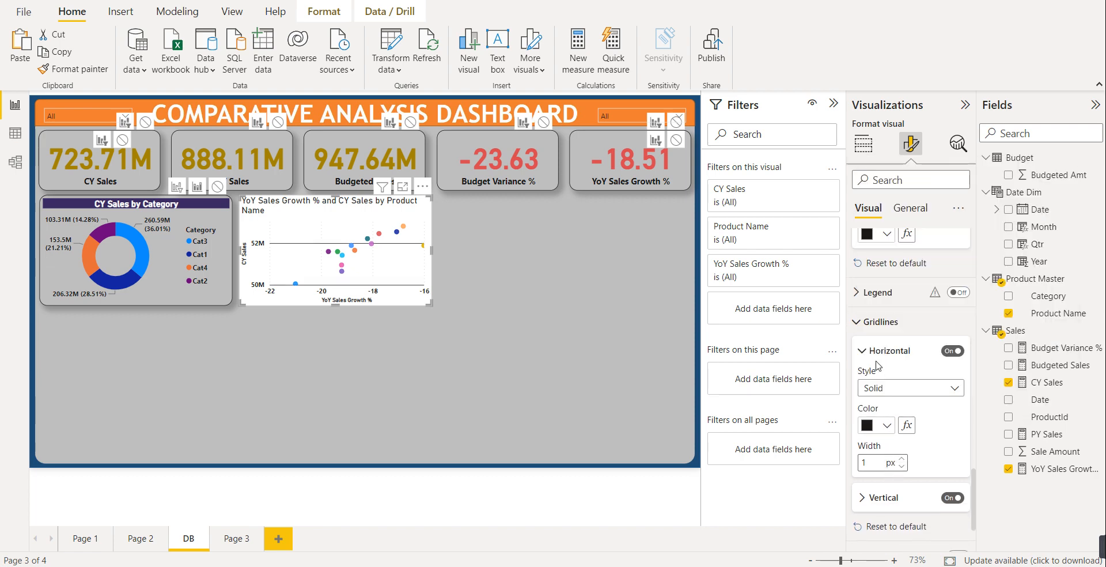
- Set the scatter chart's vertical gridlines to solid style in near-black
scroll(884, 438, down, 1)
click(892, 450)
scroll(892, 449, down, 2)
click(899, 390)
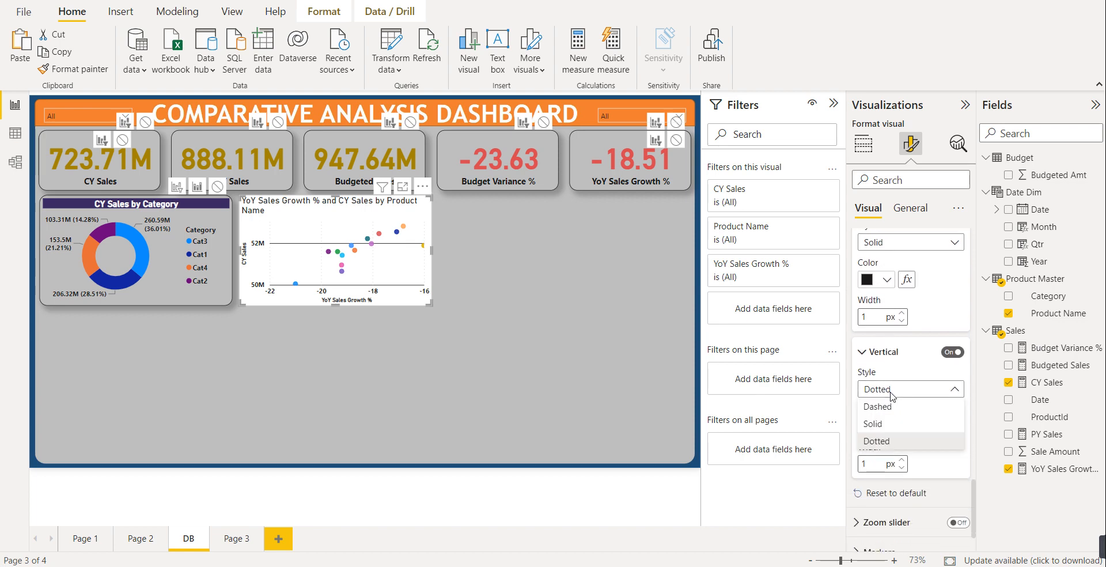
click(879, 425)
scroll(883, 431, down, 1)
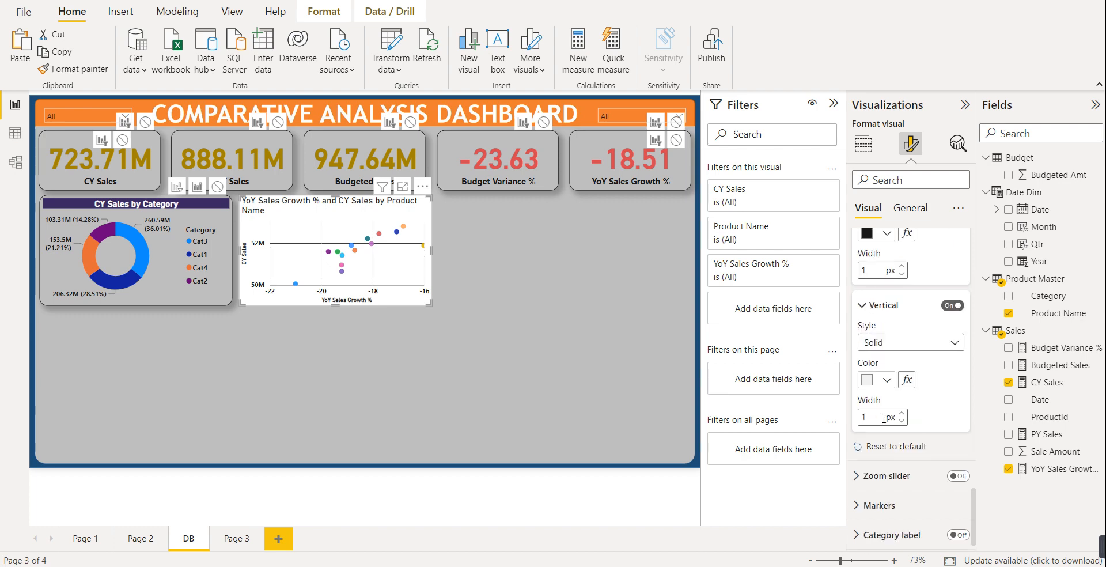
click(885, 379)
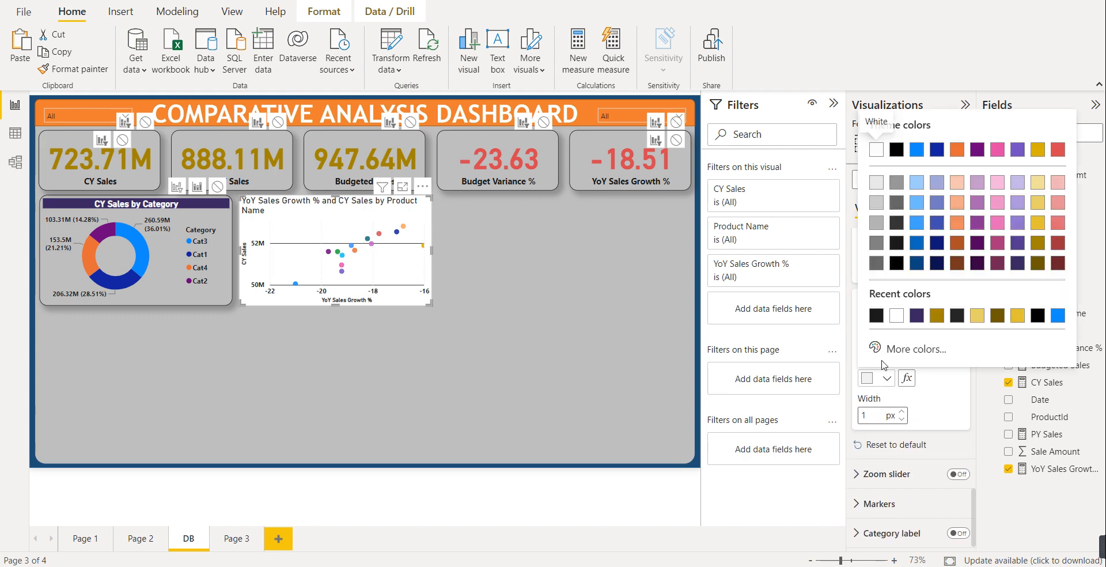
click(877, 315)
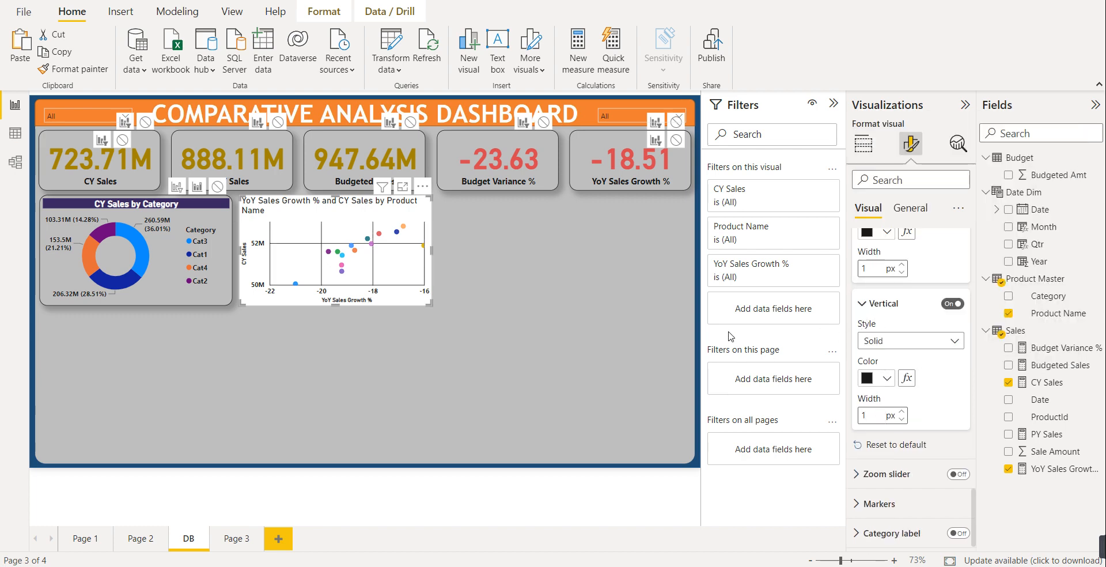
- Try showing category labels on the scatter chart's points
scroll(894, 452, down, 1)
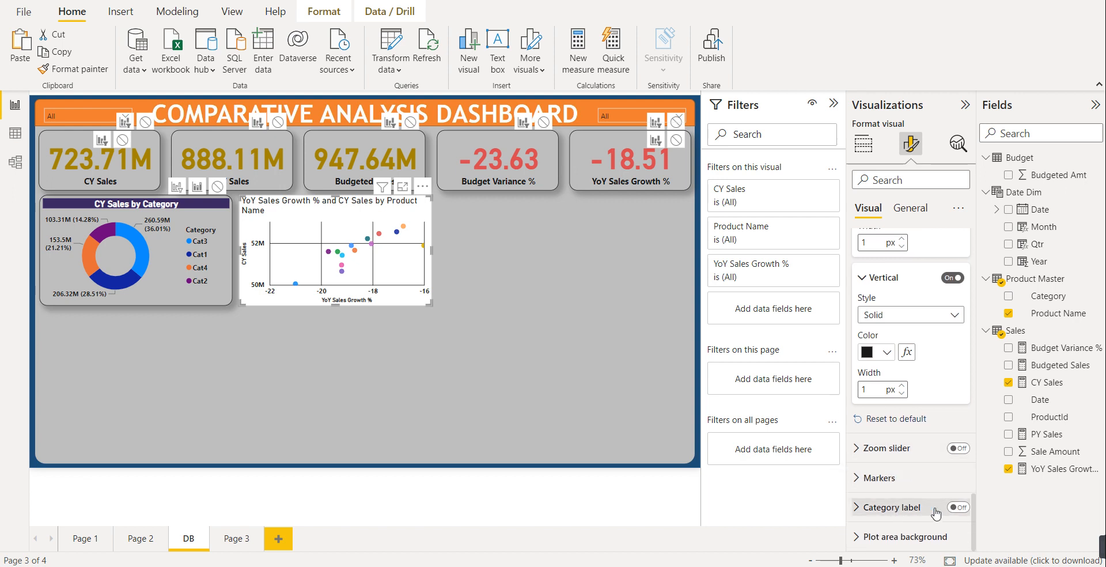
click(959, 508)
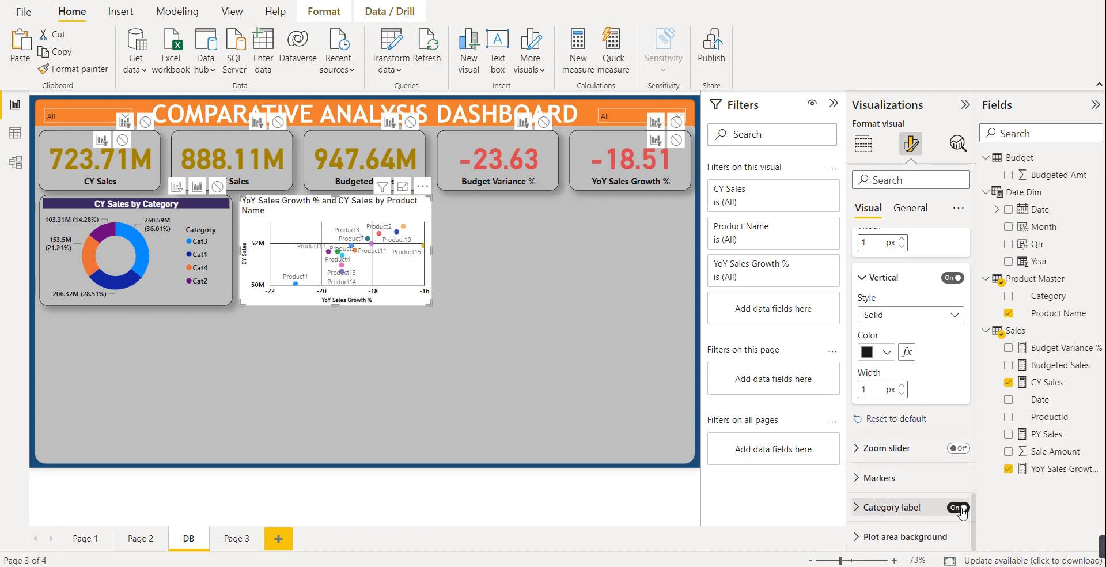
click(959, 508)
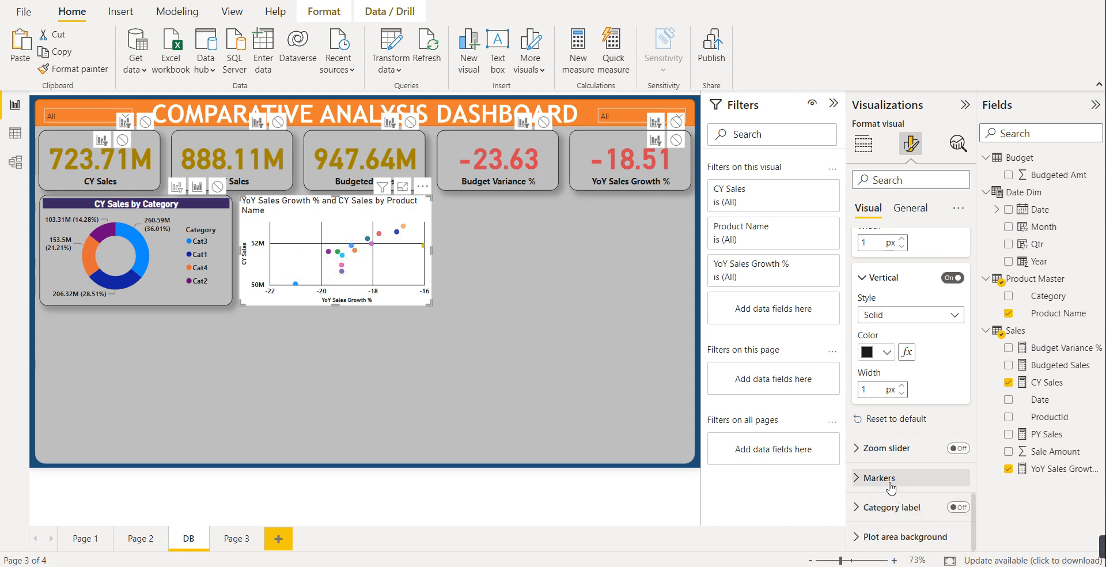
- Set the scatter chart's marker size to 20 for all series, keeping the round marker shape
click(891, 487)
scroll(893, 483, down, 2)
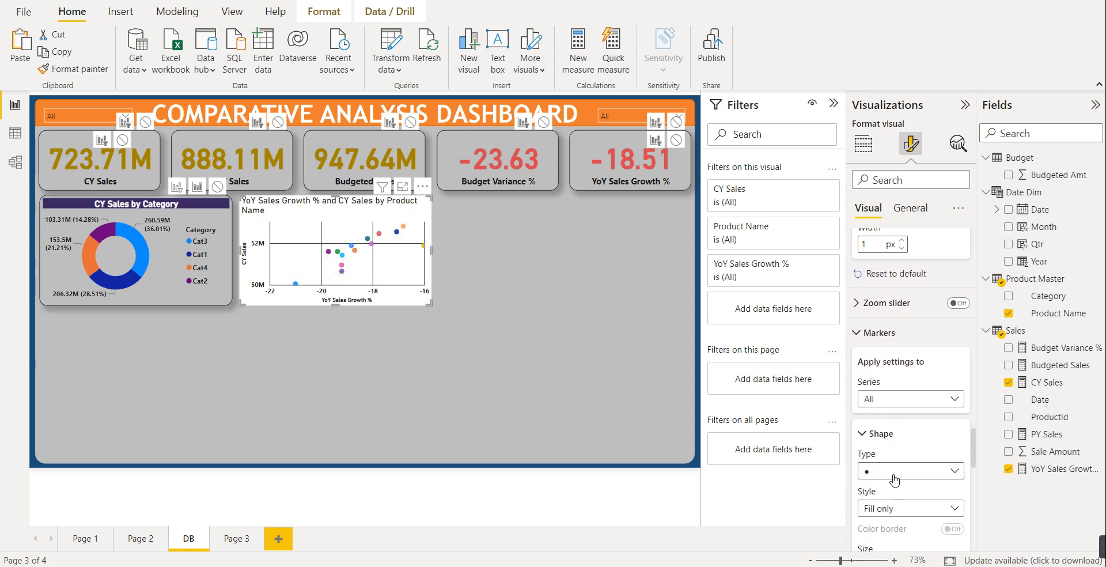
click(894, 479)
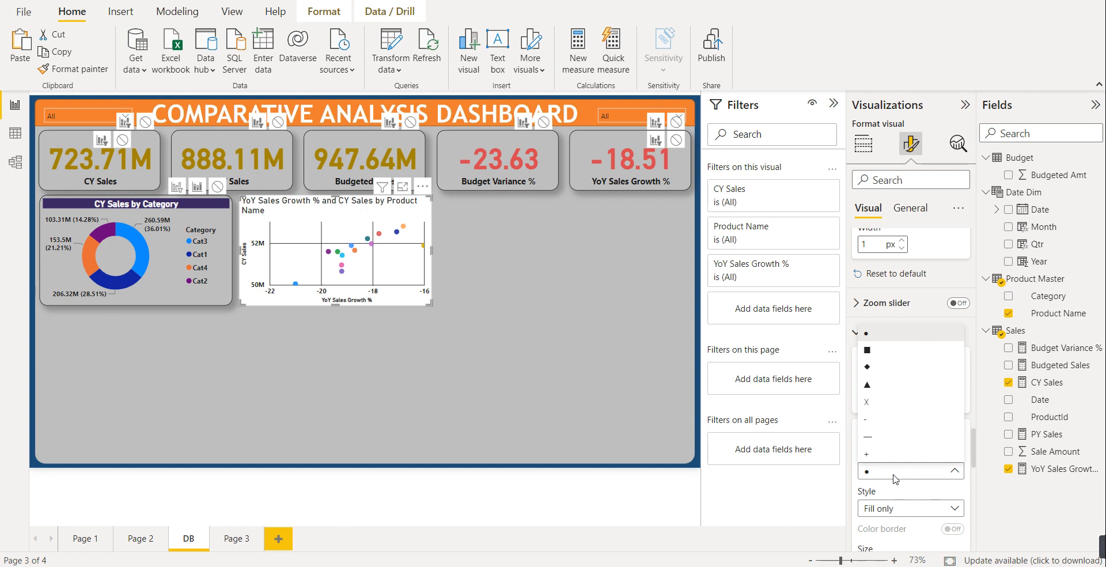
click(895, 478)
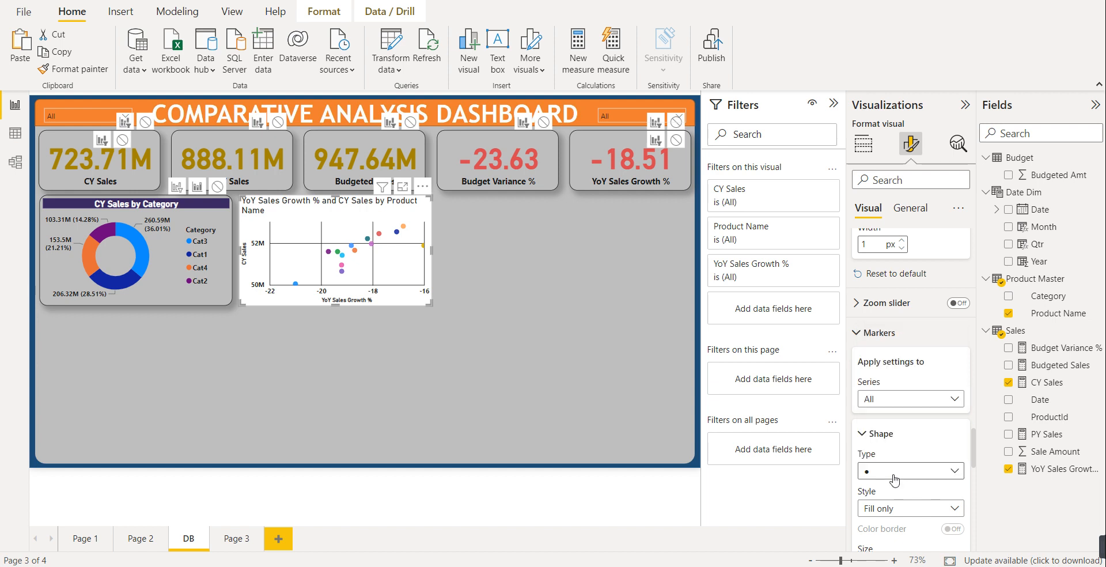
scroll(896, 506, down, 2)
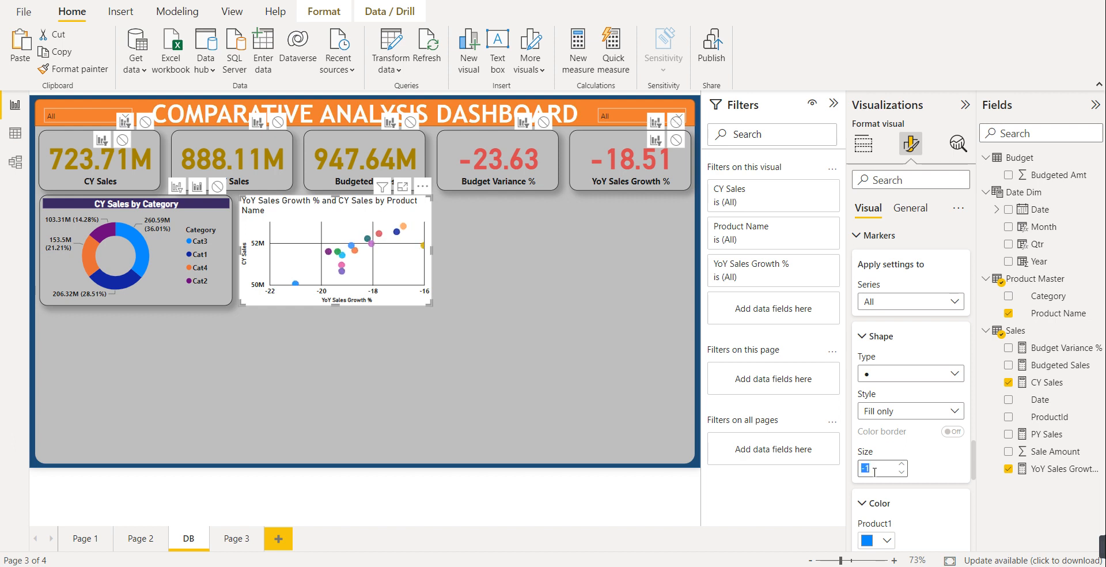
text(5)
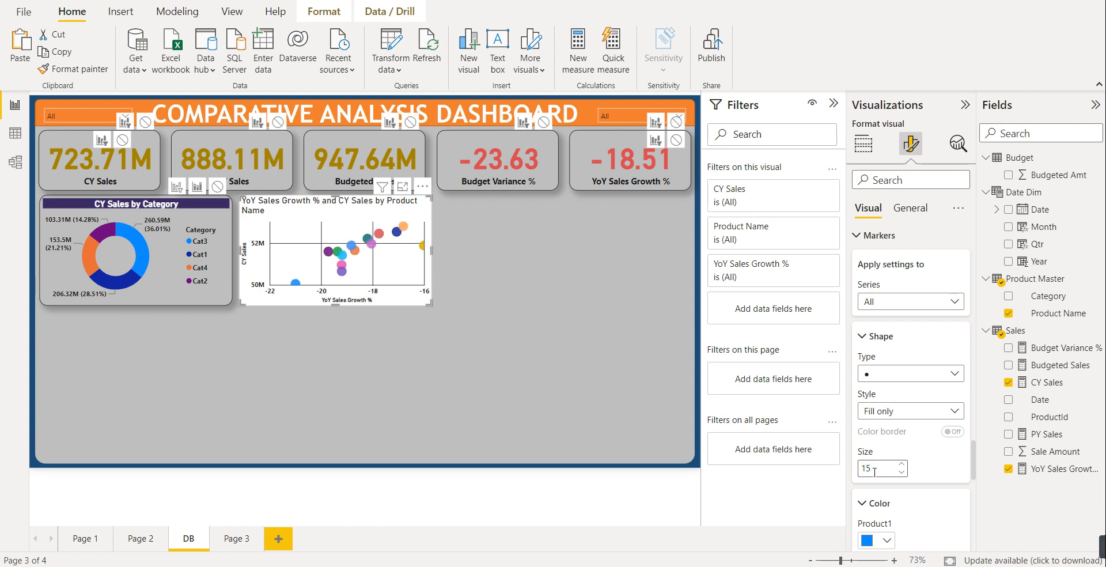
text(0)
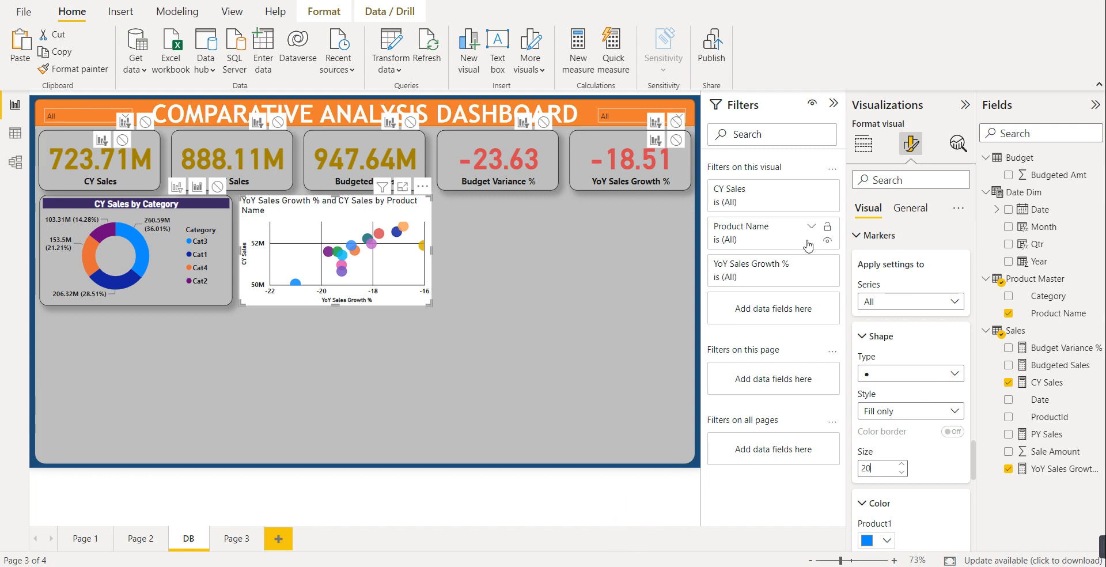
click(553, 295)
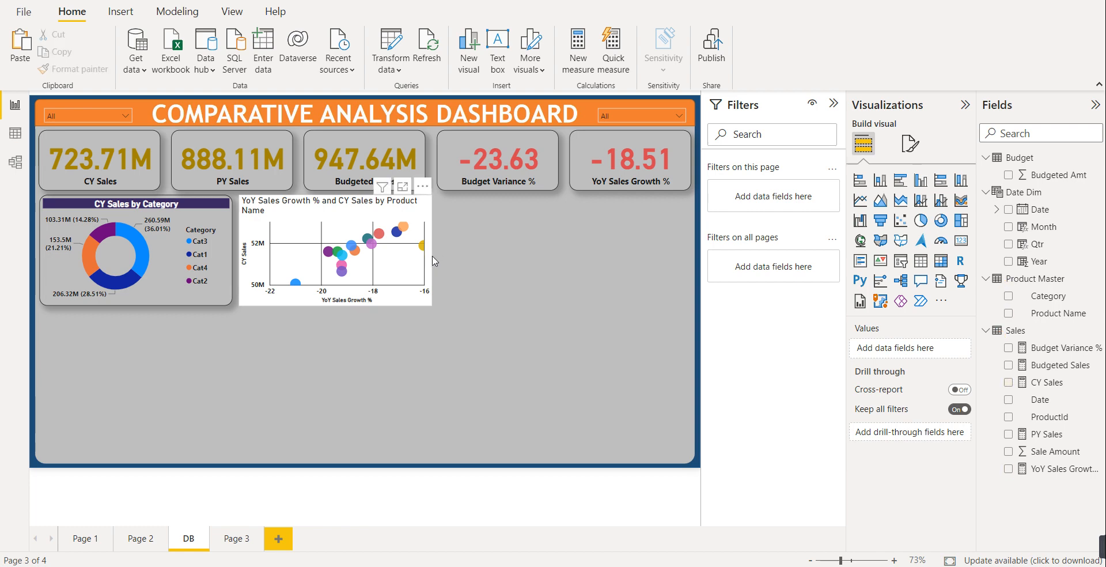
- Widen the scatter chart until its title fits on one line and copy the donut chart's formatting onto it
click(431, 258)
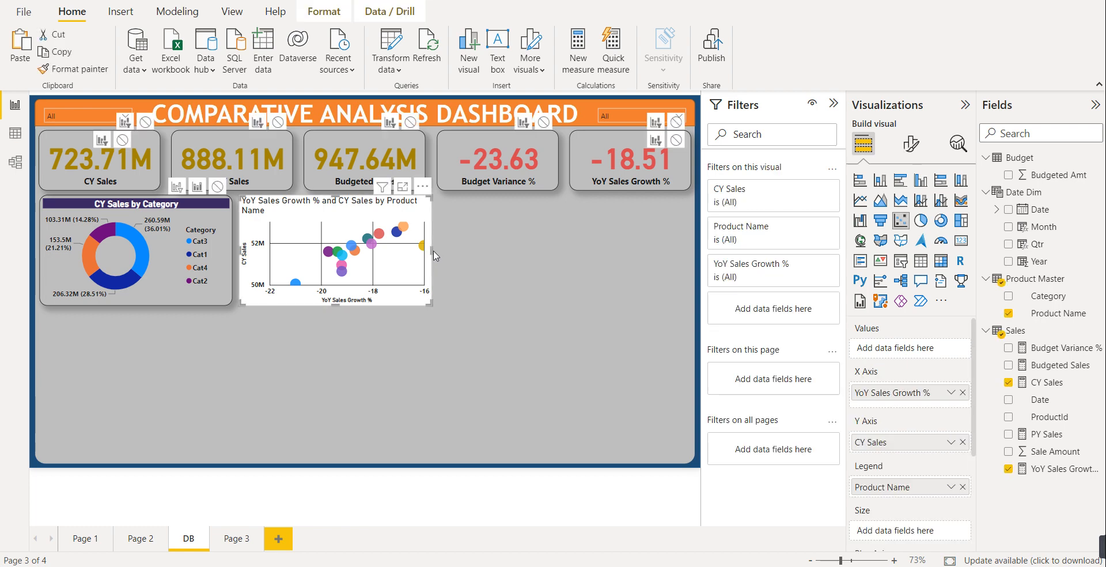
drag(432, 248, 451, 253)
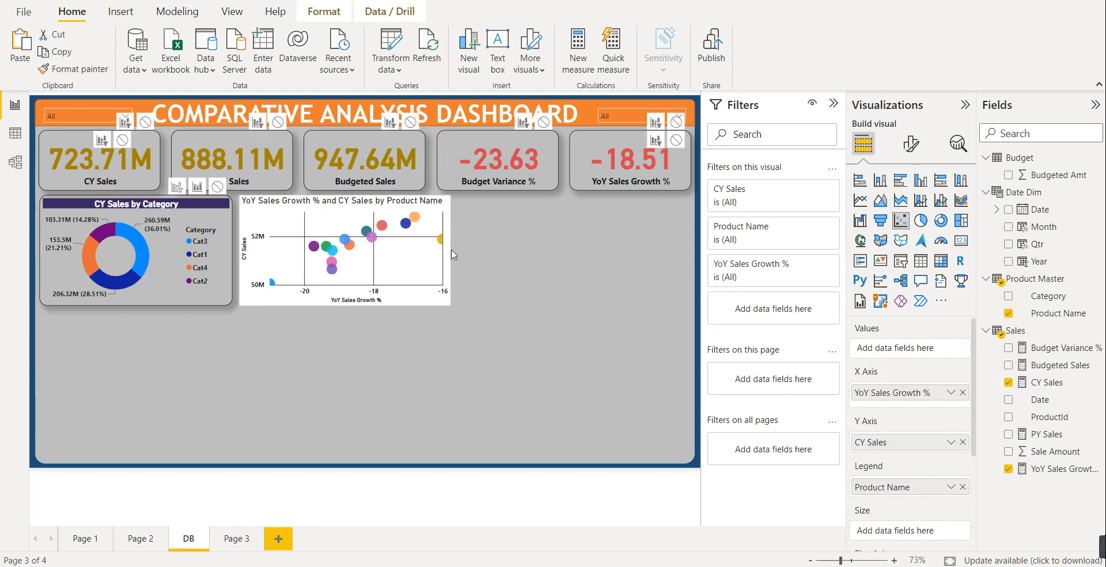
click(164, 295)
click(90, 70)
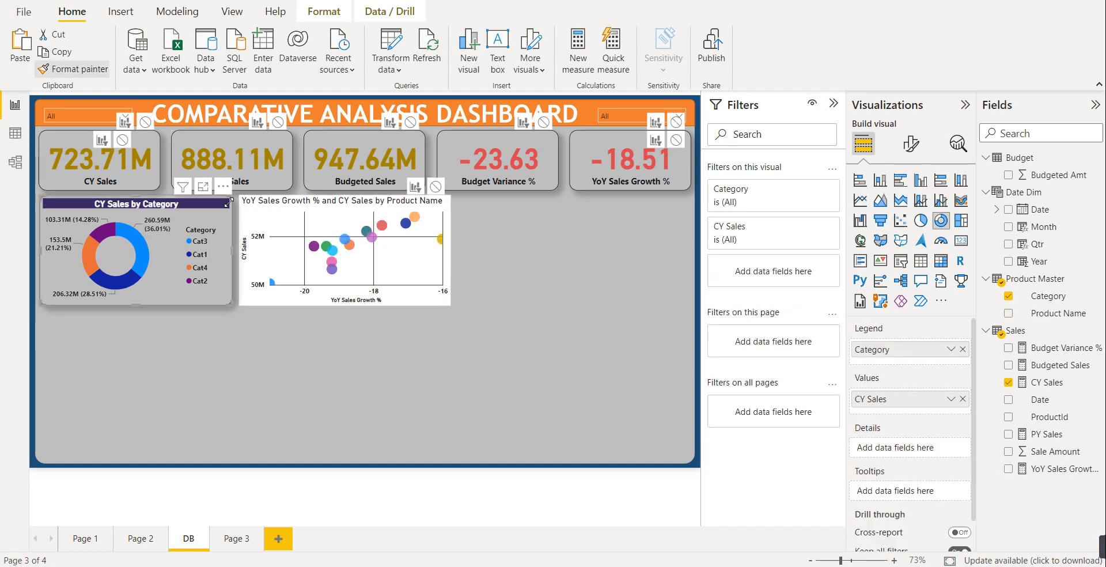
click(242, 216)
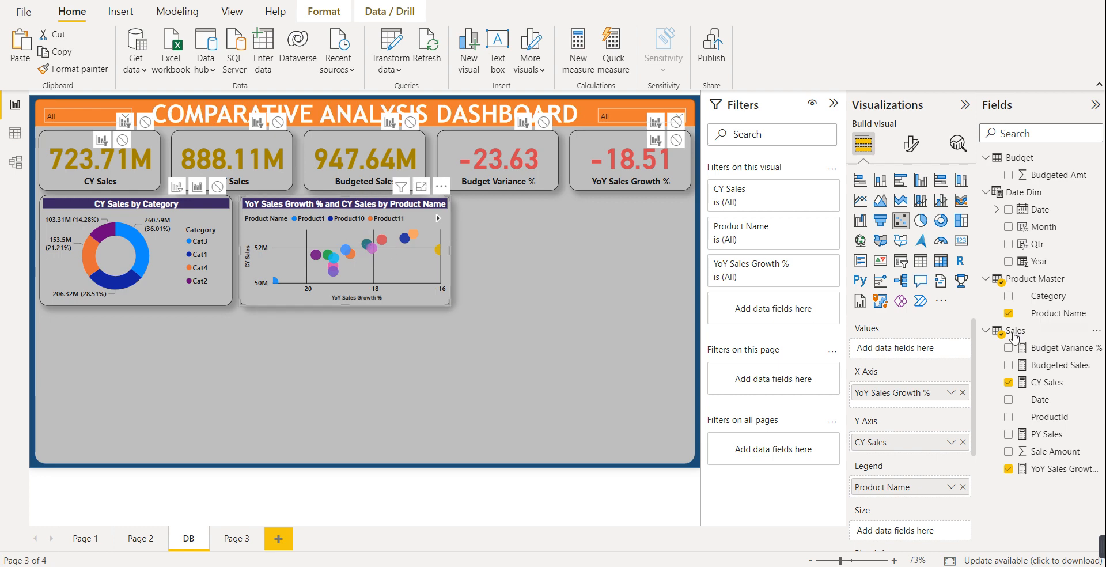
- Turn off the scatter chart's legend and nudge the chart slightly closer to the donut chart
click(909, 147)
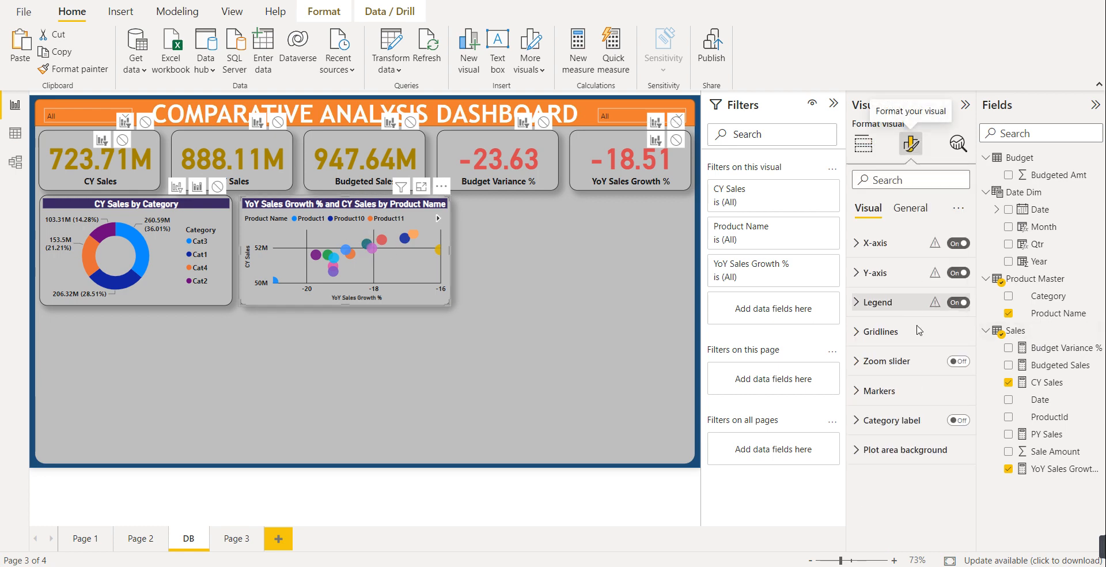
click(957, 302)
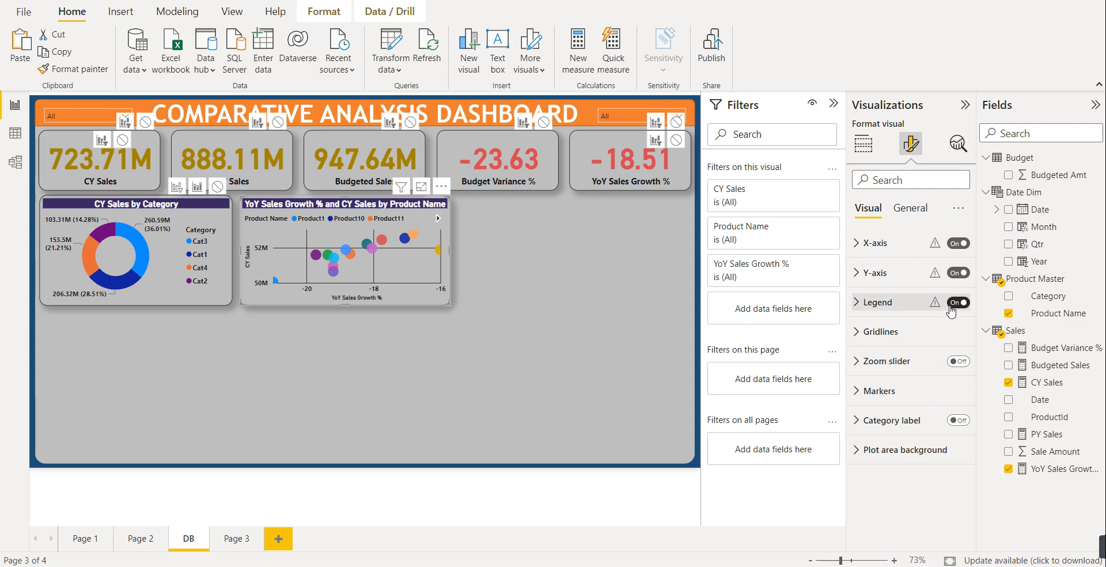
click(468, 389)
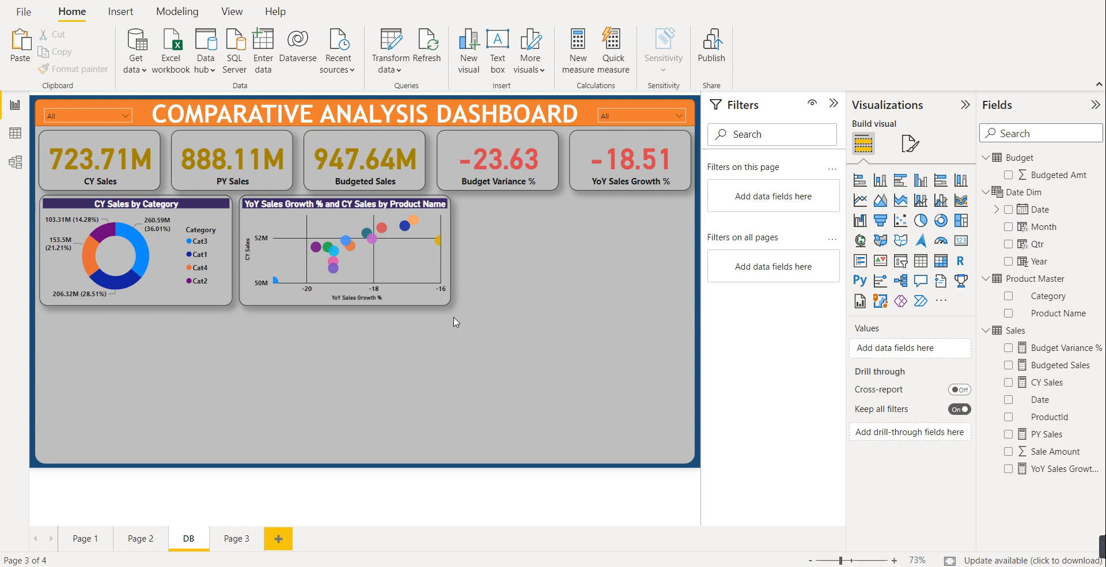
click(289, 300)
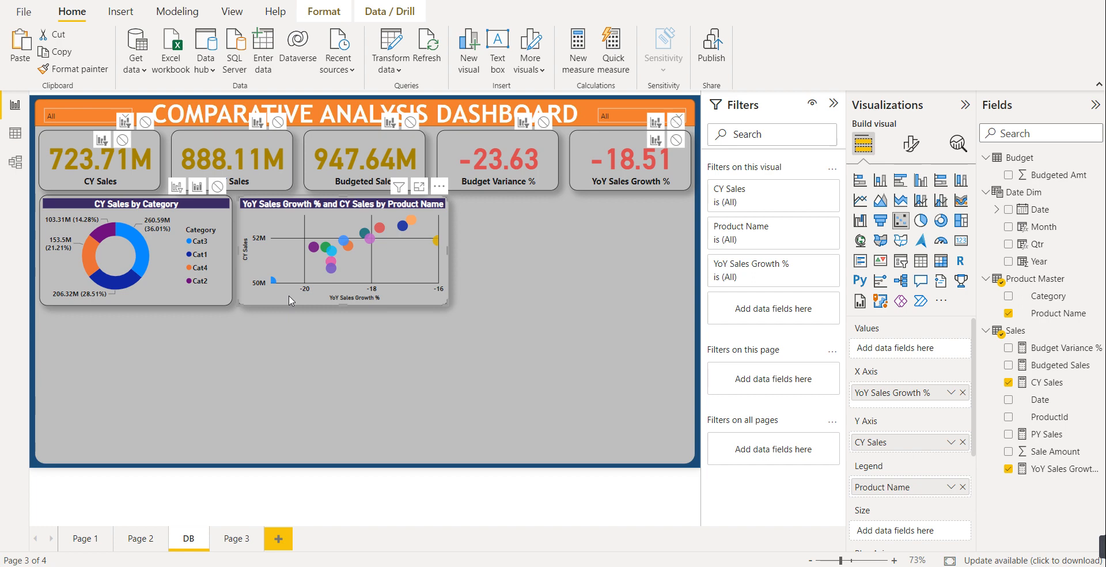
click(312, 372)
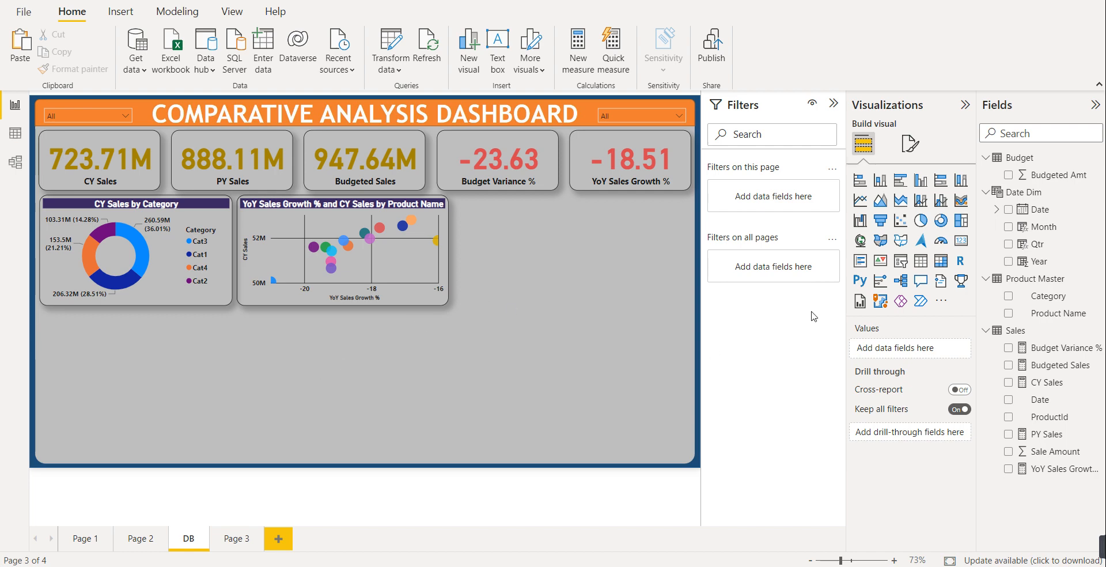
- Add a matrix visual in the free space beside the scatter chart, with Category as its rows
click(945, 262)
drag(232, 375, 691, 258)
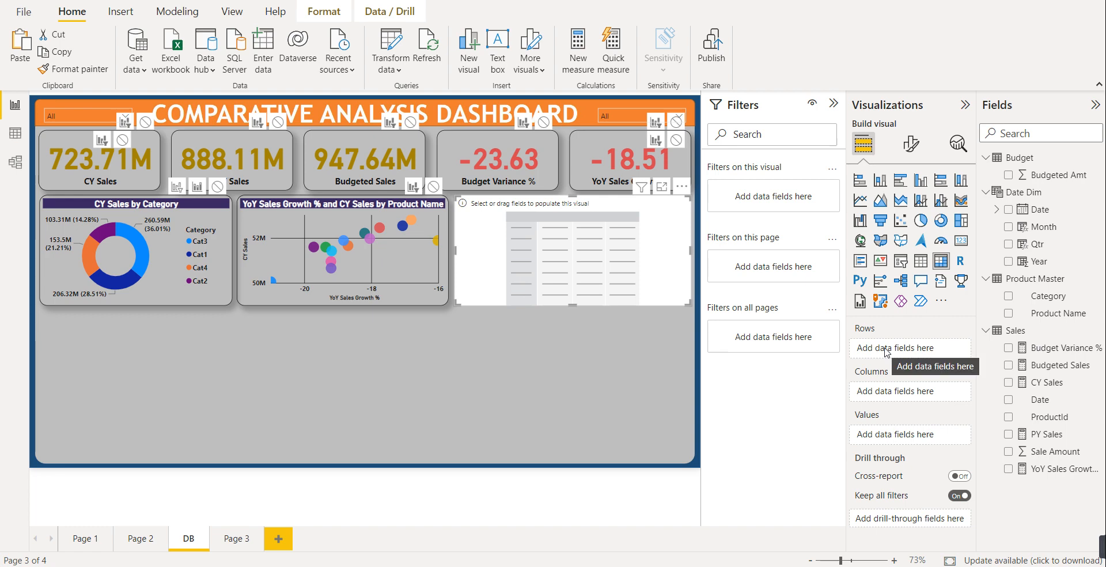
drag(1048, 295, 947, 356)
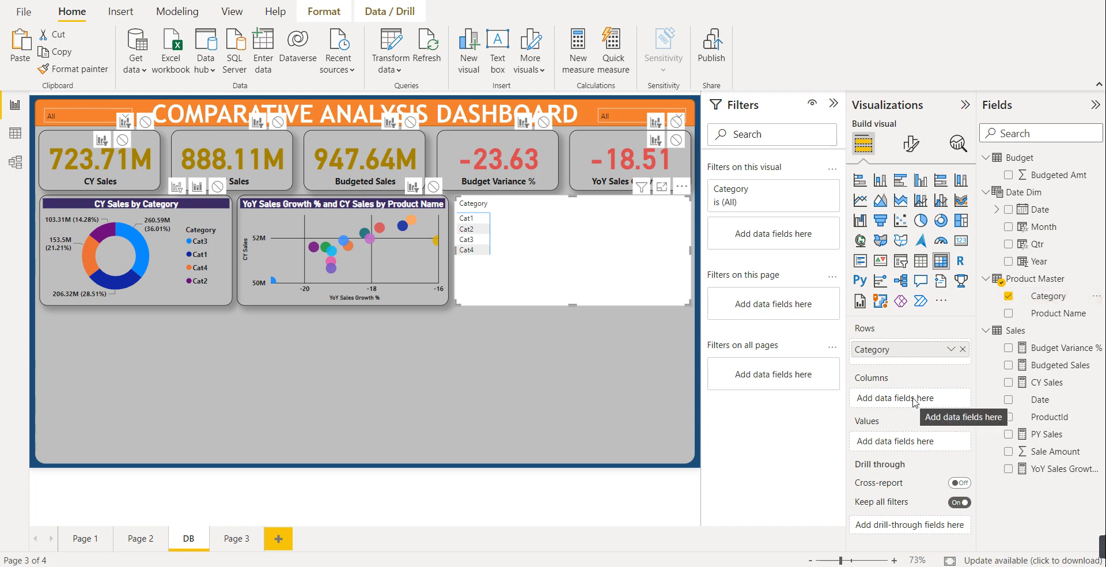
- Add PY Sales, CY Sales and Budgeted Sales as the matrix's values, in that order
drag(1046, 434, 916, 439)
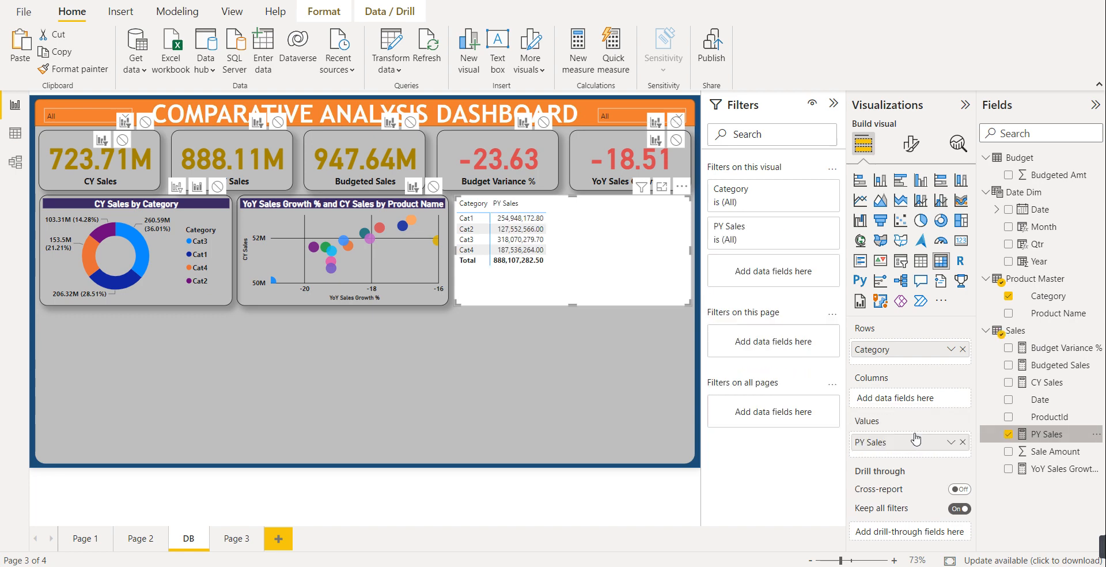
drag(1038, 382, 900, 460)
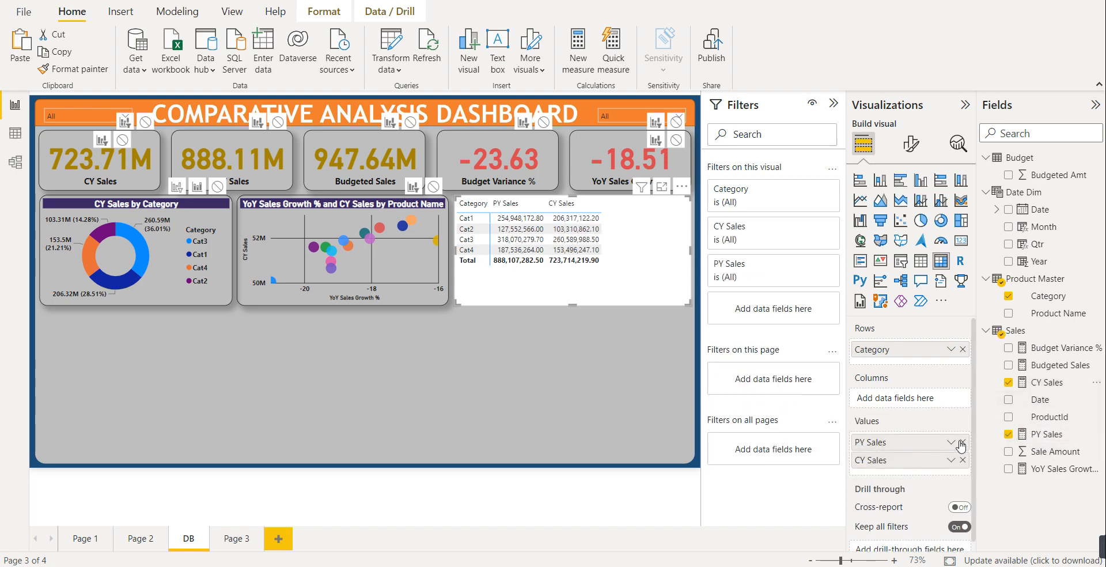
drag(1052, 365, 930, 475)
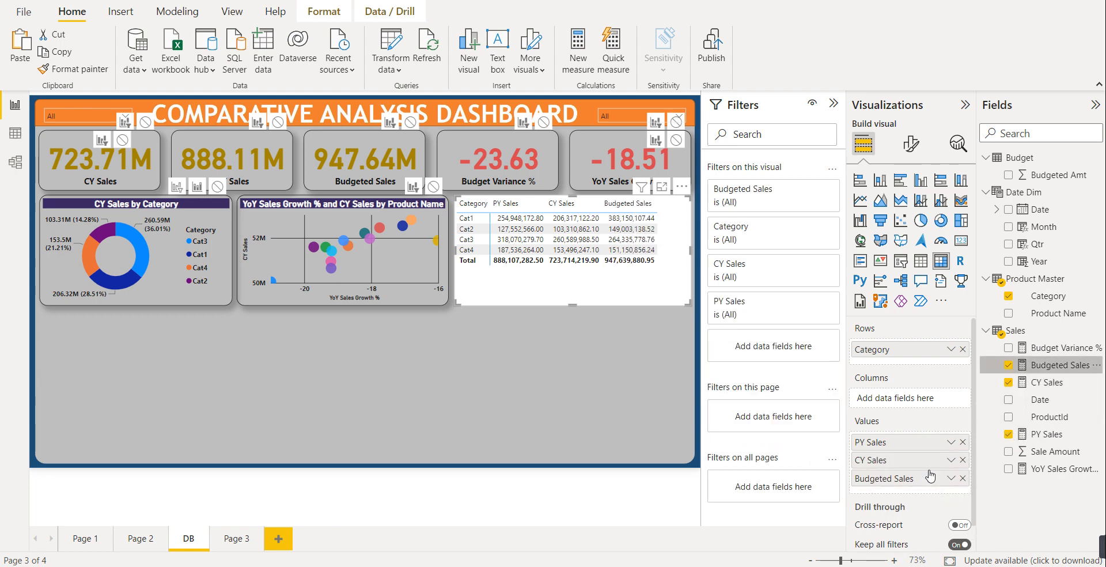
- Try YoY Sales Growth % and Budget Variance % as a fourth value in the matrix
drag(1054, 470, 936, 495)
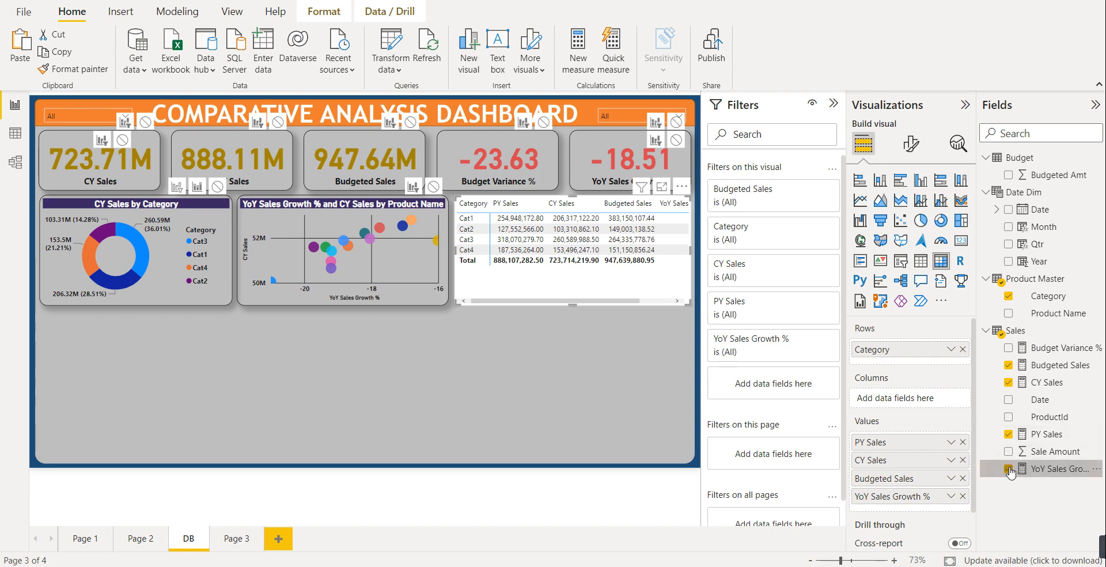
click(962, 496)
drag(1054, 349, 919, 490)
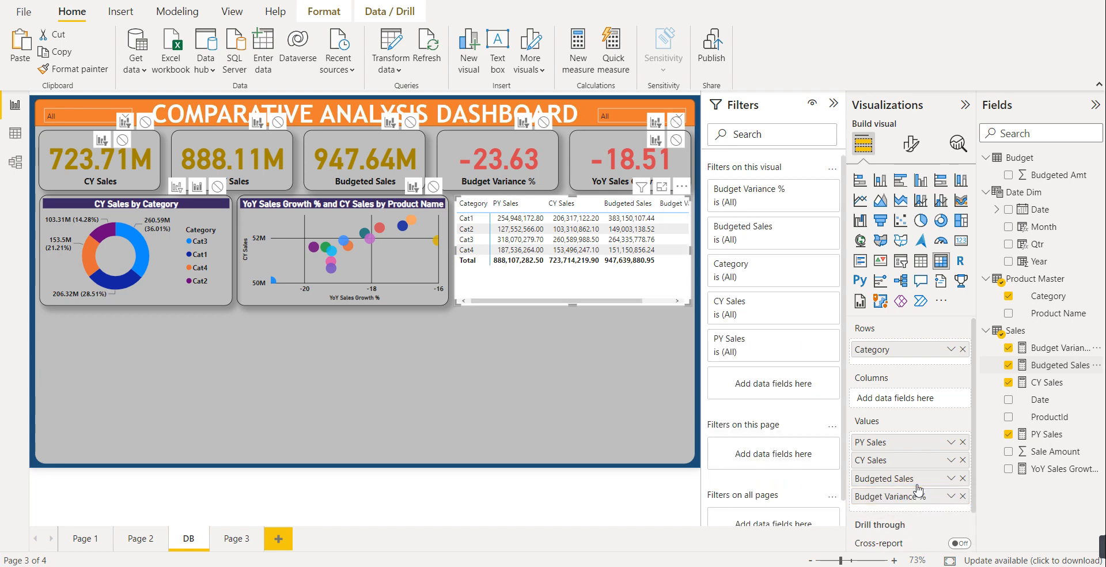
click(962, 496)
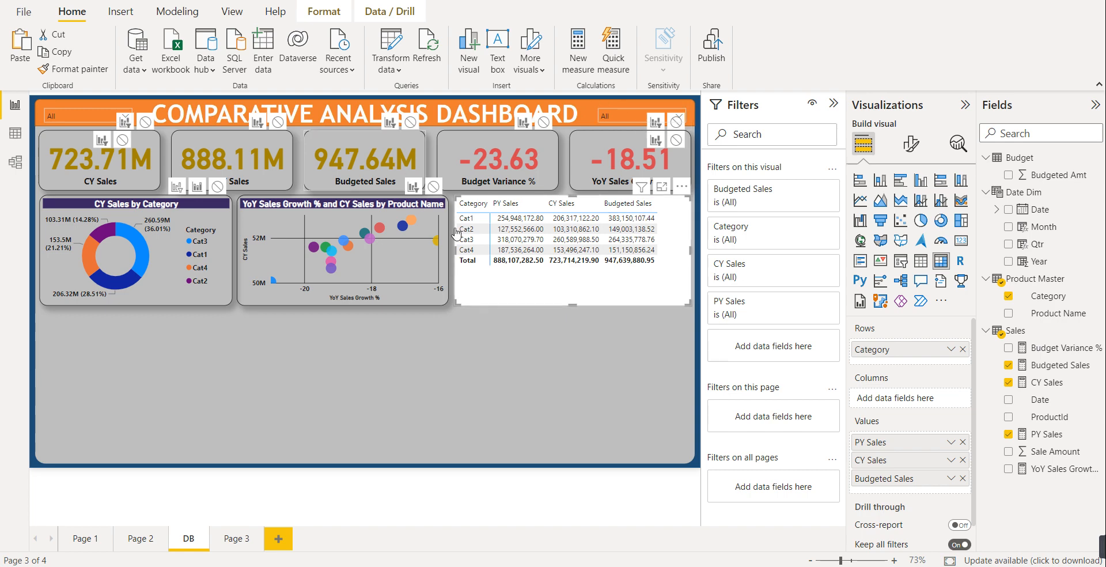
- Apply the Bold header flashy rows style preset to the matrix
click(918, 157)
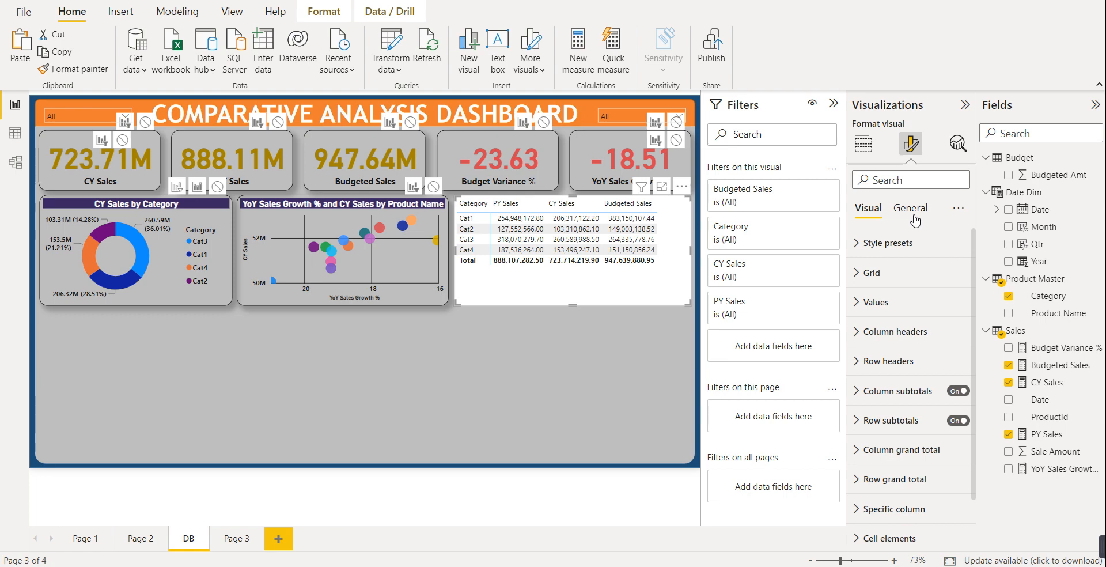
click(916, 242)
click(957, 278)
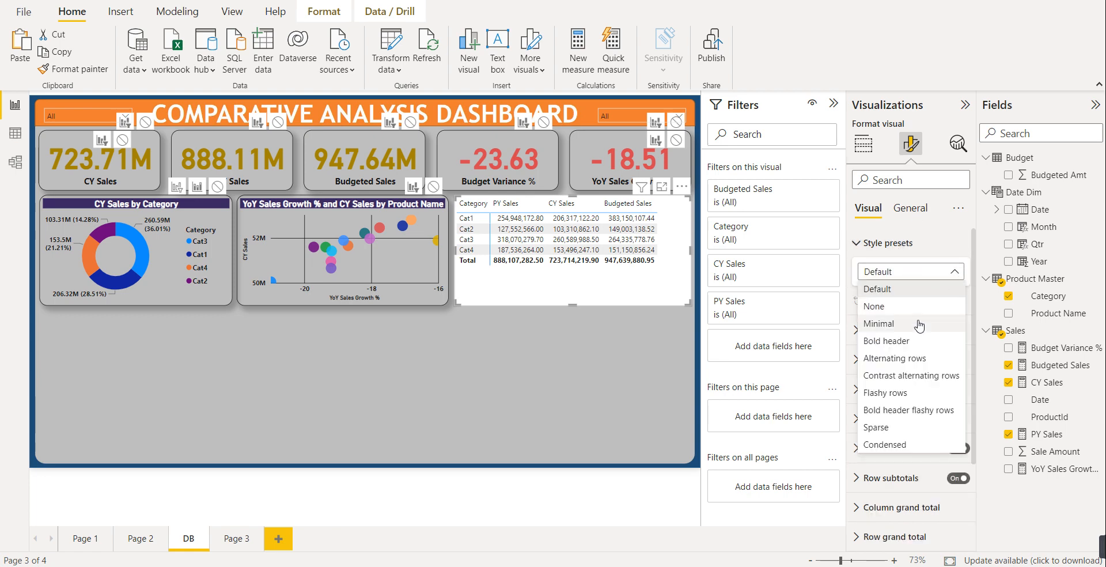
click(909, 410)
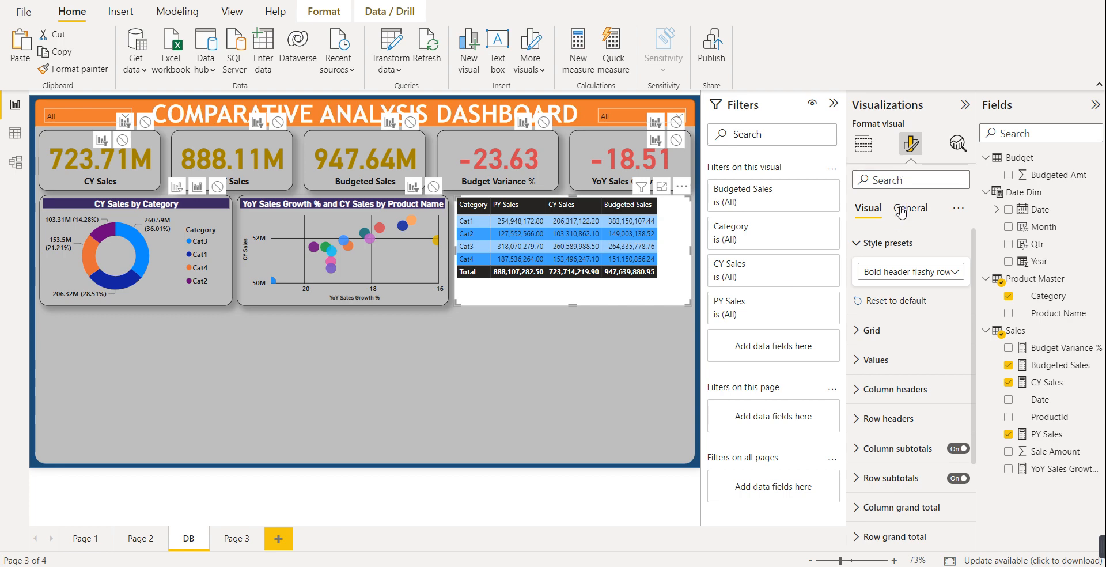
- Turn off the matrix's background and shift the matrix slightly down and away from the scatter chart
click(901, 223)
click(893, 309)
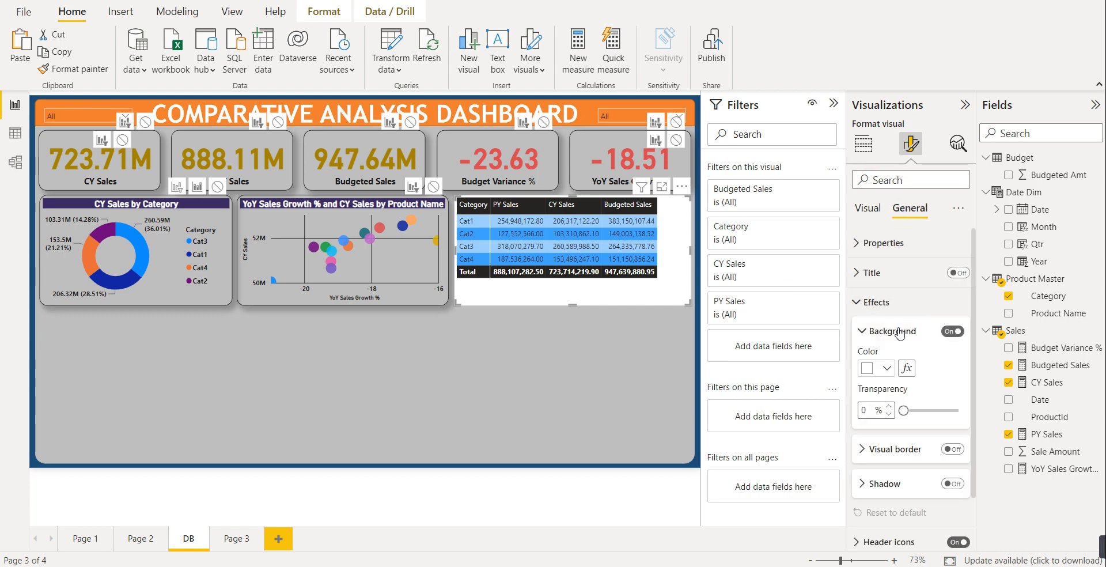
click(952, 332)
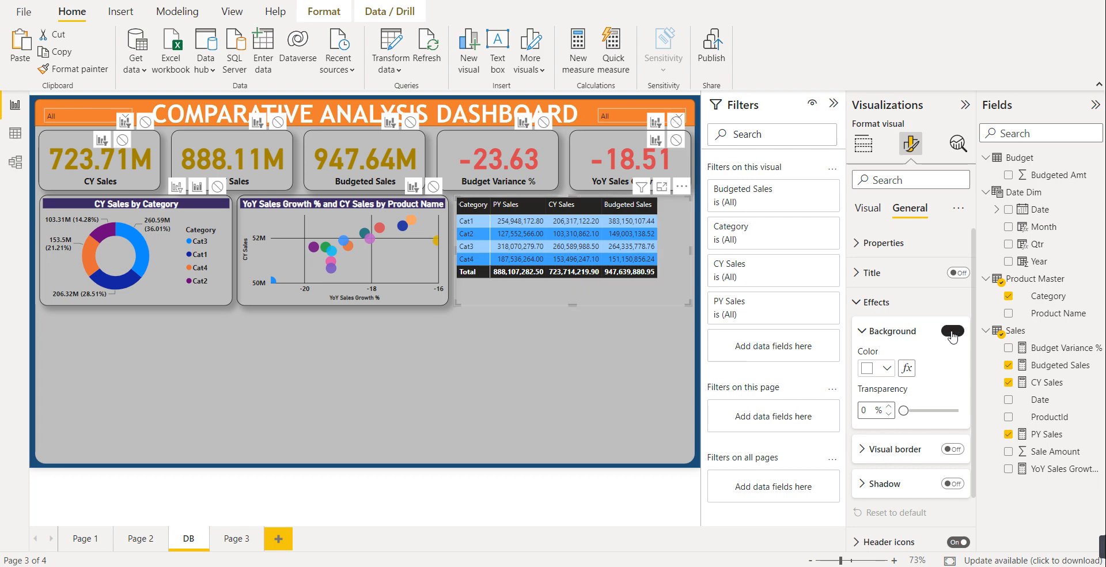
click(638, 377)
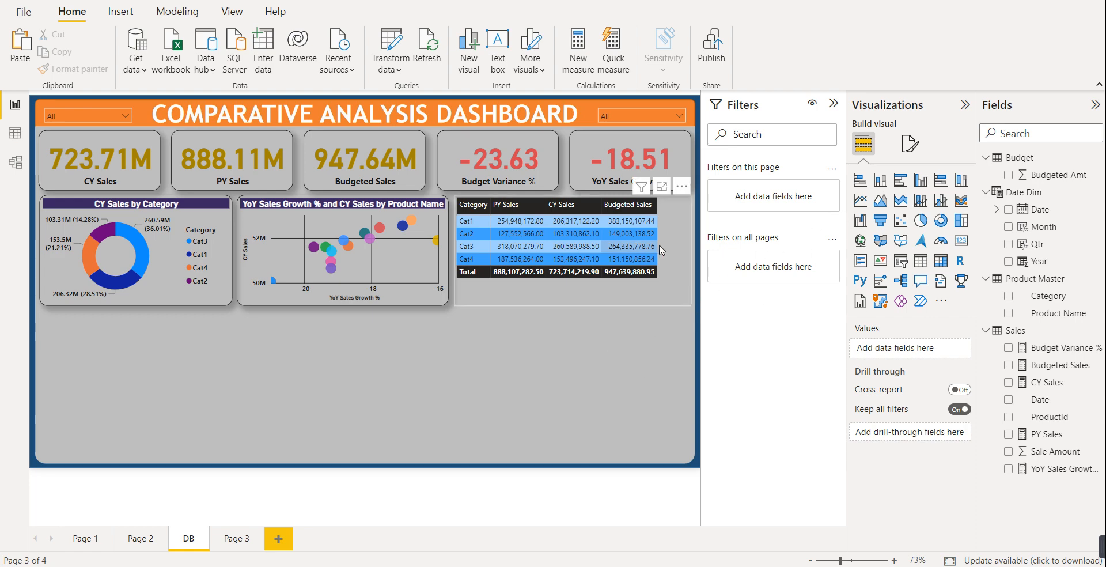
click(669, 292)
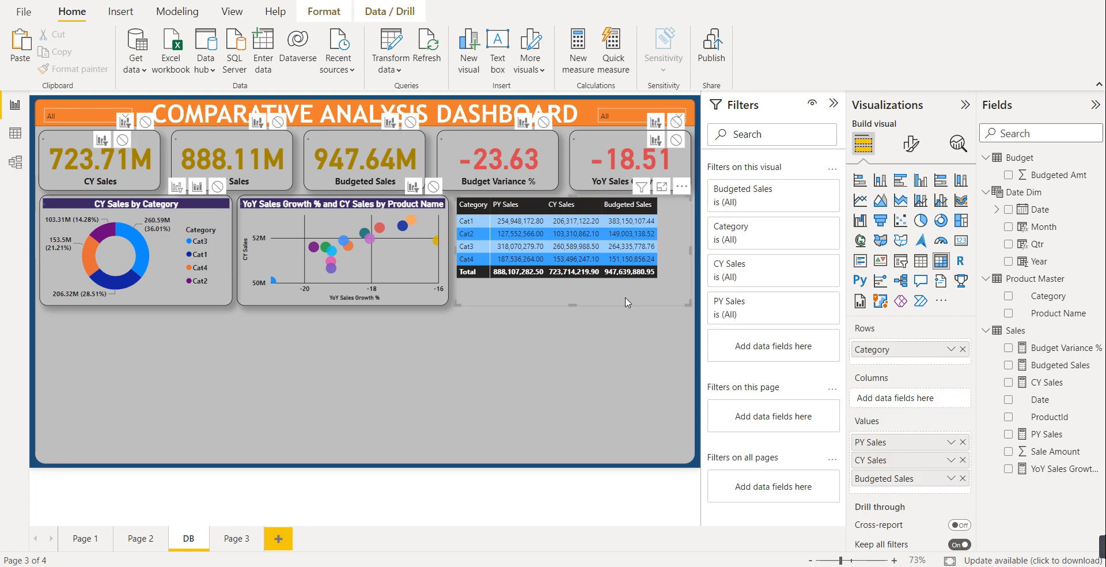
drag(615, 304, 649, 312)
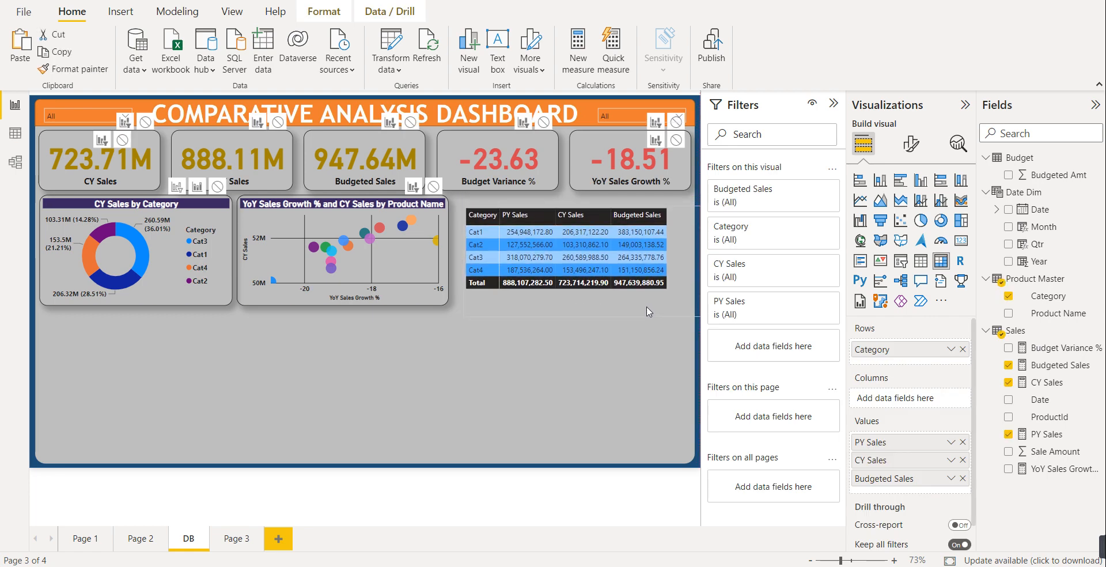
- Move the category matrix up slightly so its top lines up with the scatter chart beside it
click(594, 366)
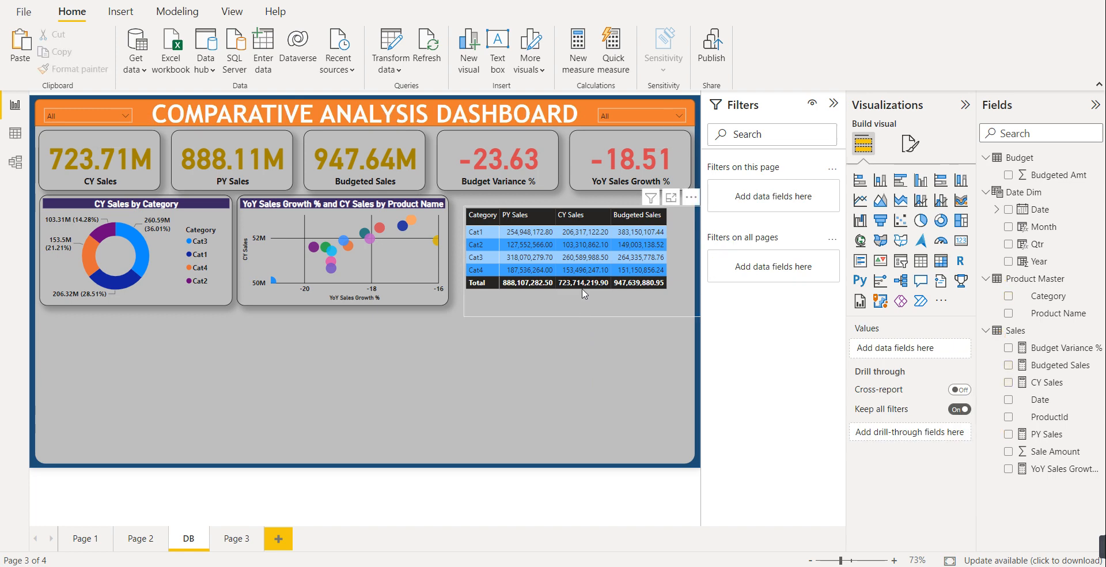
mouse_move(585, 309)
mouse_down()
mouse_move(586, 296)
mouse_move(582, 303)
mouse_up()
click(587, 368)
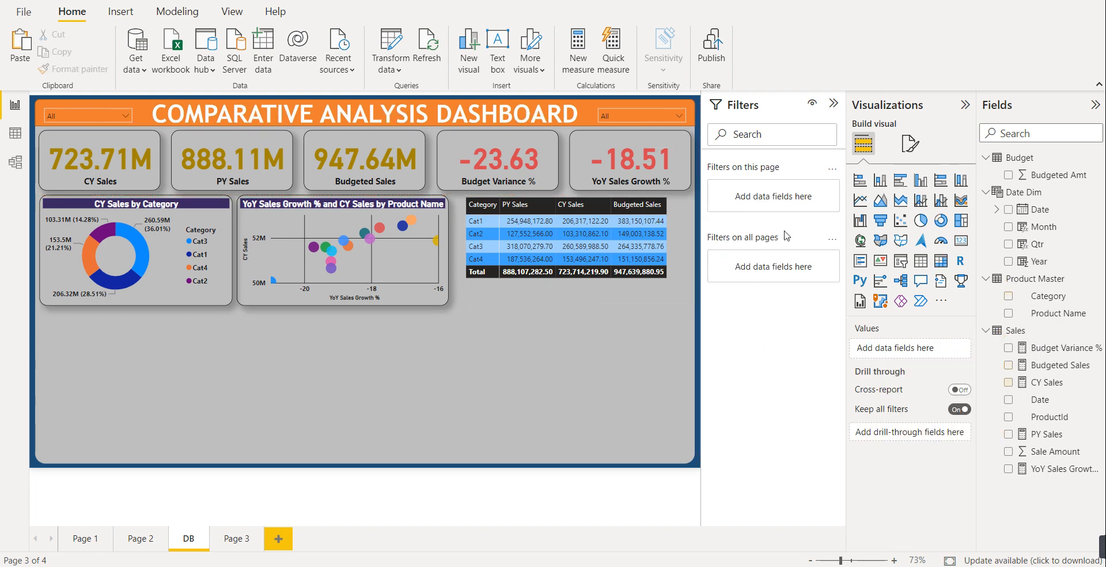
- Insert a line chart and fit it into the empty area below the category matrix
click(860, 200)
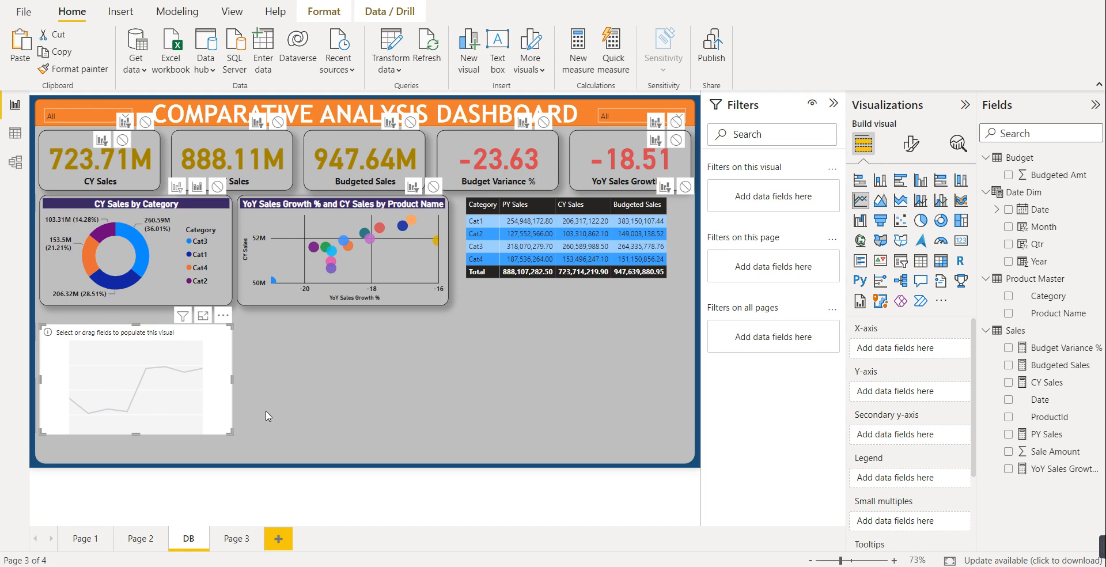
drag(197, 361, 690, 358)
drag(573, 395, 573, 461)
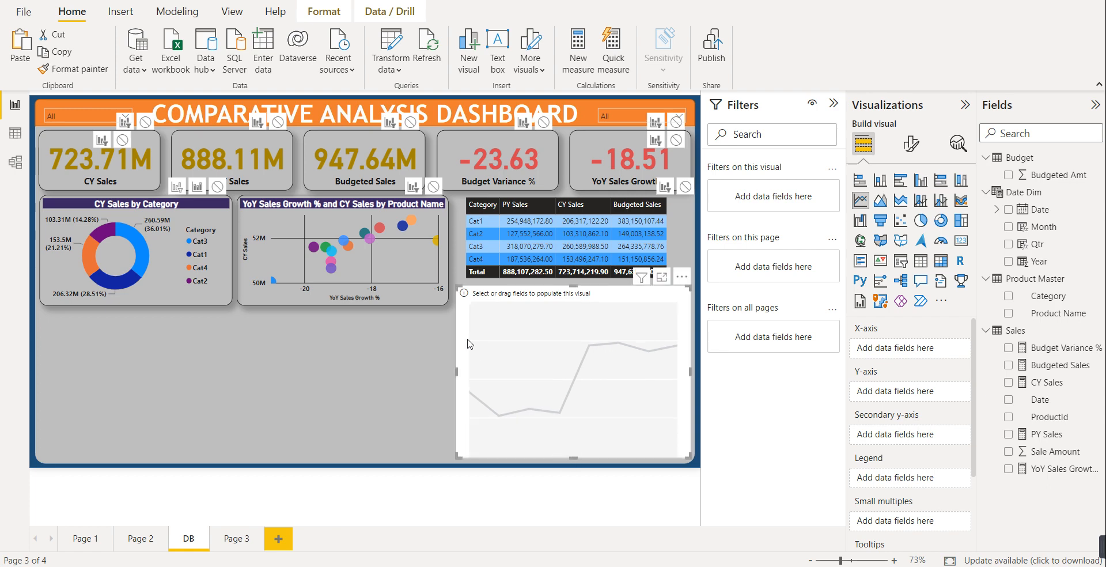
drag(455, 370, 455, 385)
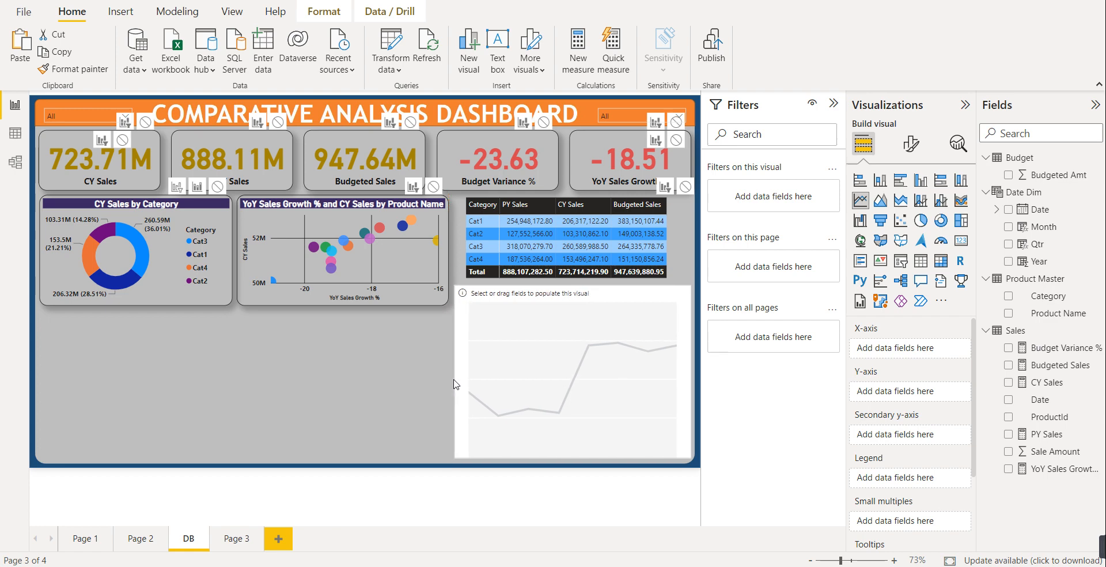
click(423, 393)
click(512, 374)
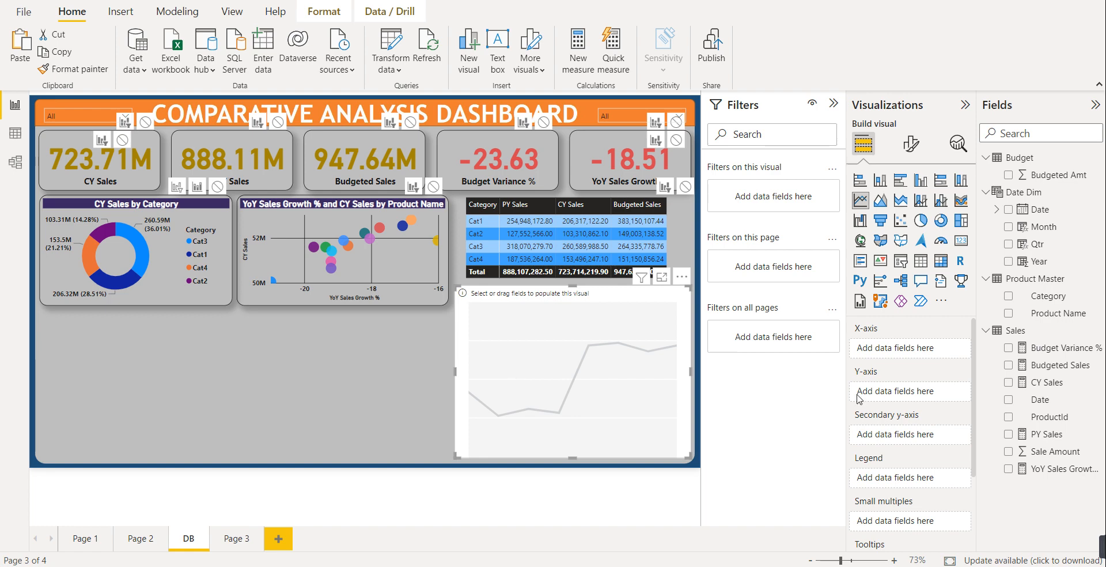
- Plot CY Sales on the line chart's Y-axis against Year from the Date Dim table on the X-axis
drag(1045, 382, 929, 392)
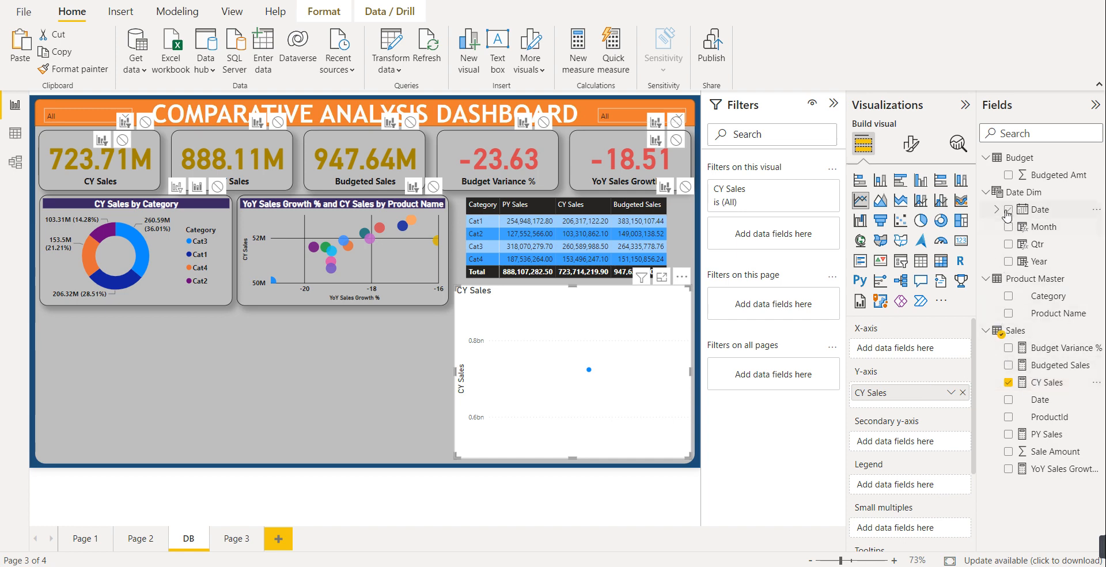
click(987, 192)
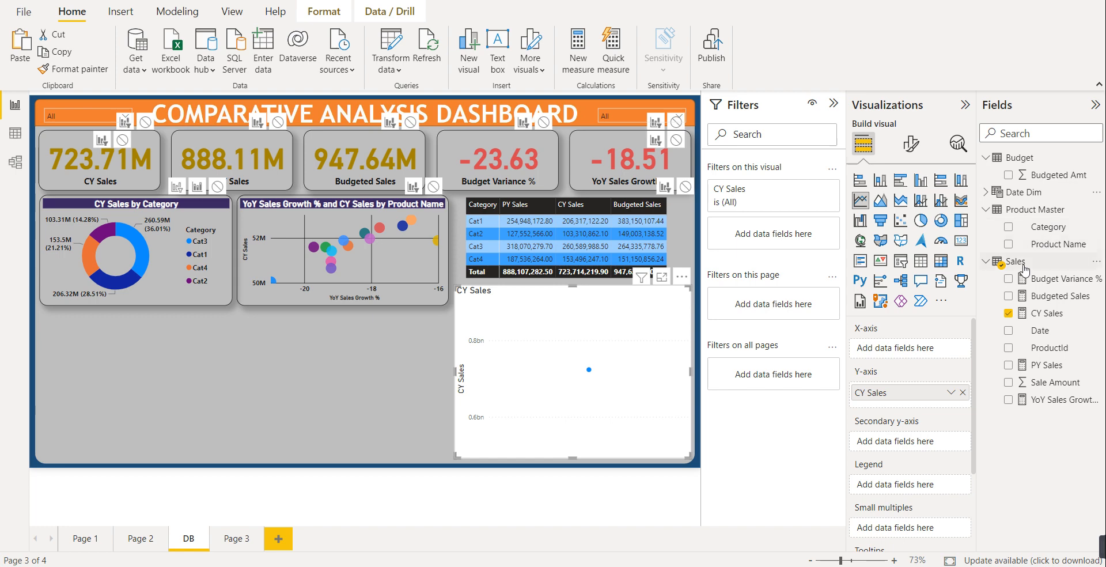
click(987, 193)
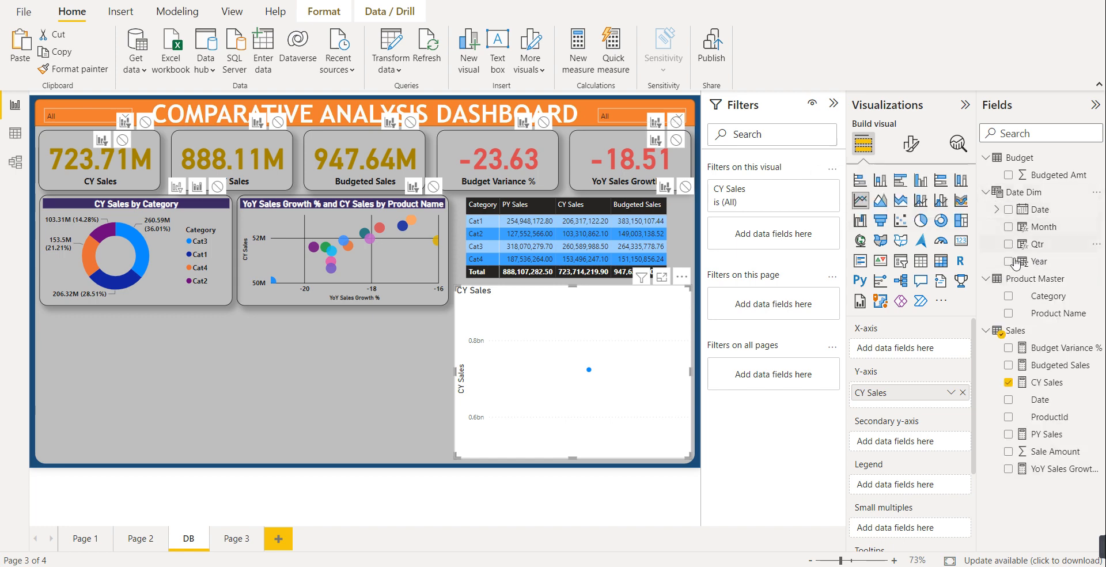
drag(1017, 263, 915, 351)
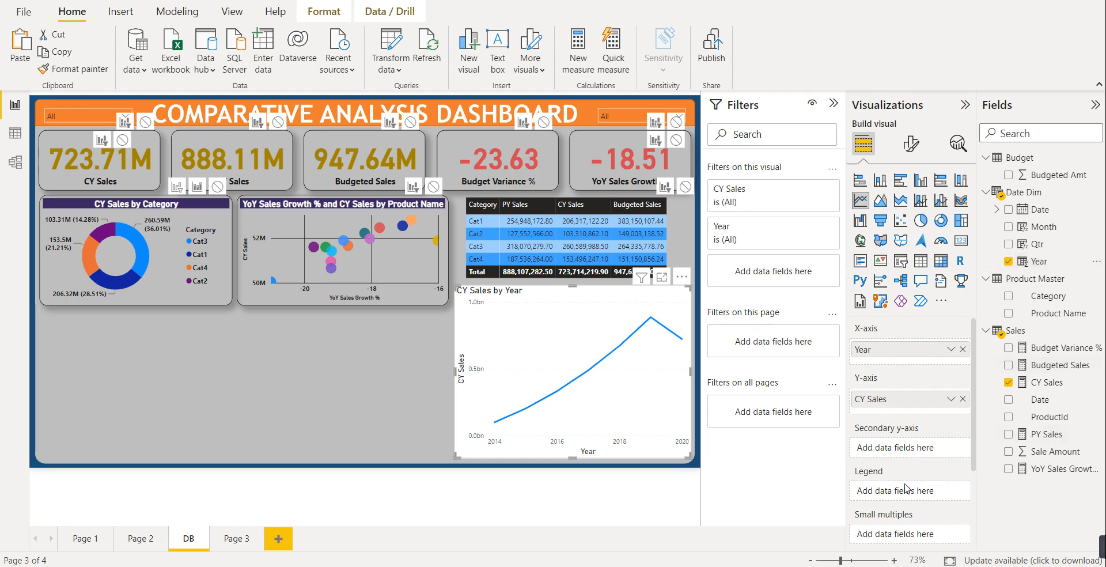
- Try the CY Sales by Year chart as an area chart, reshaped short and wide in the lower middle of the dashboard
click(886, 208)
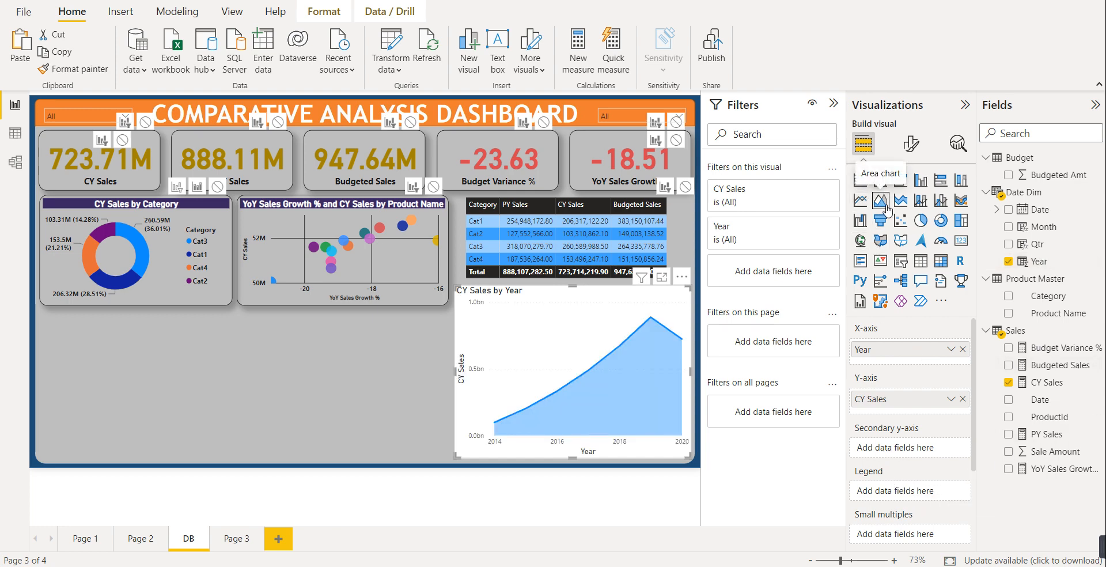
drag(572, 287, 456, 381)
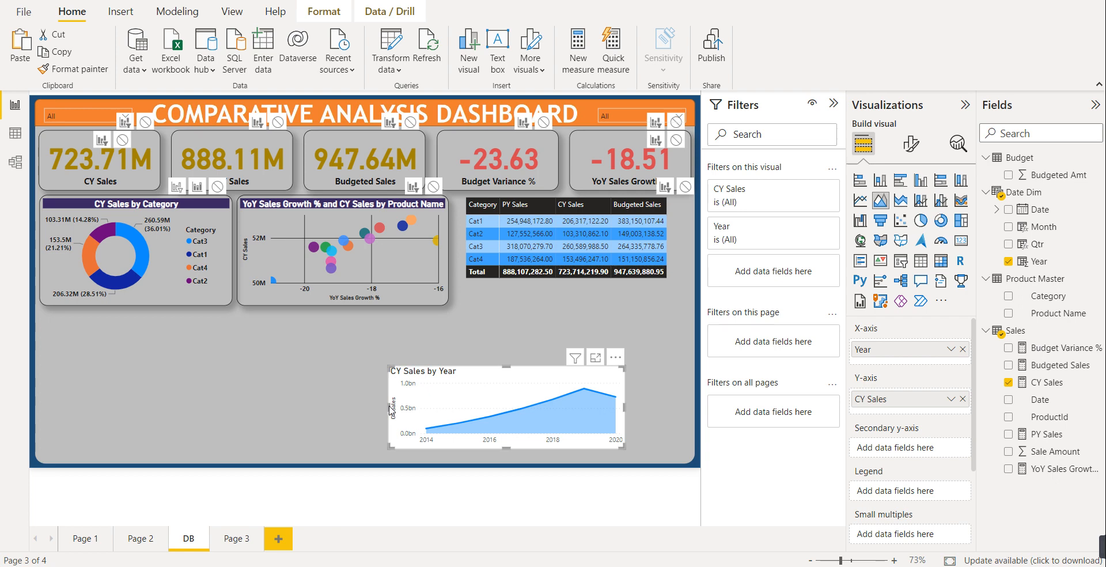
drag(386, 407, 304, 408)
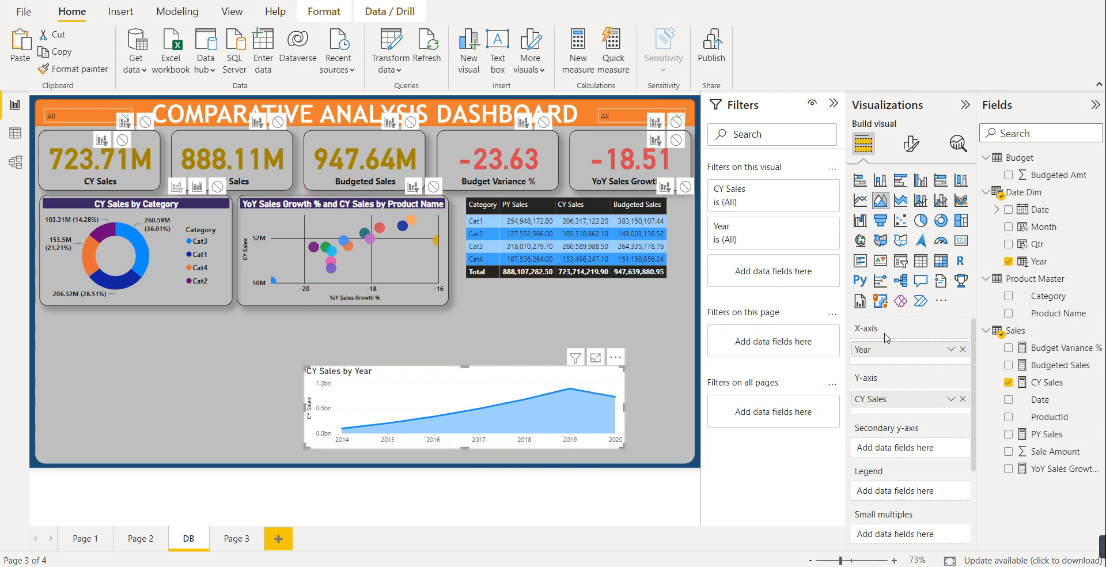
- Replace Year on the chart's X-axis with Date from Date Dim, using plain Date instead of Date Hierarchy
click(950, 349)
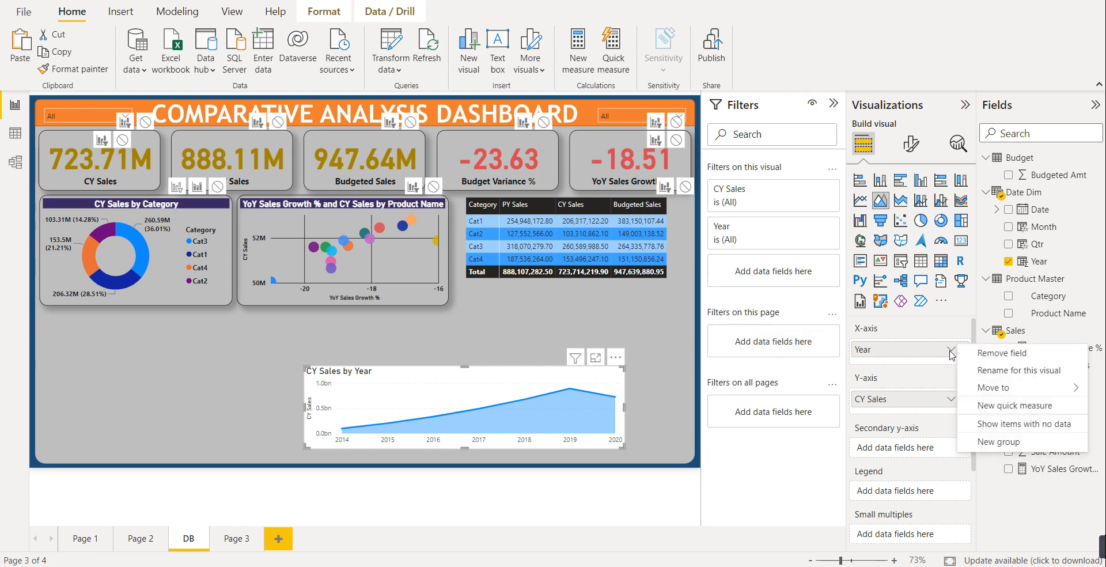
mouse_move(1005, 387)
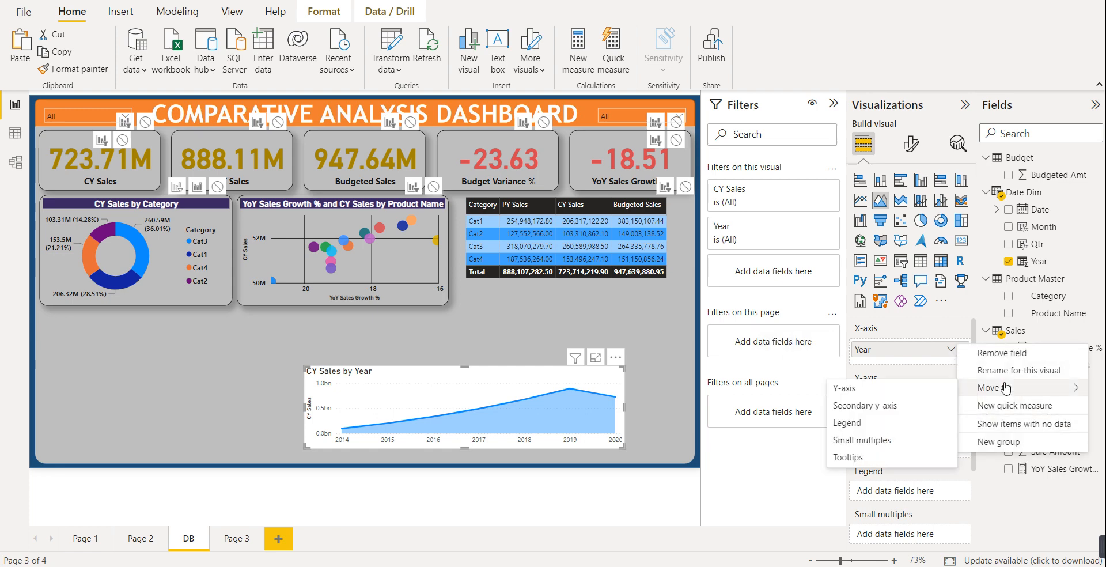
click(941, 331)
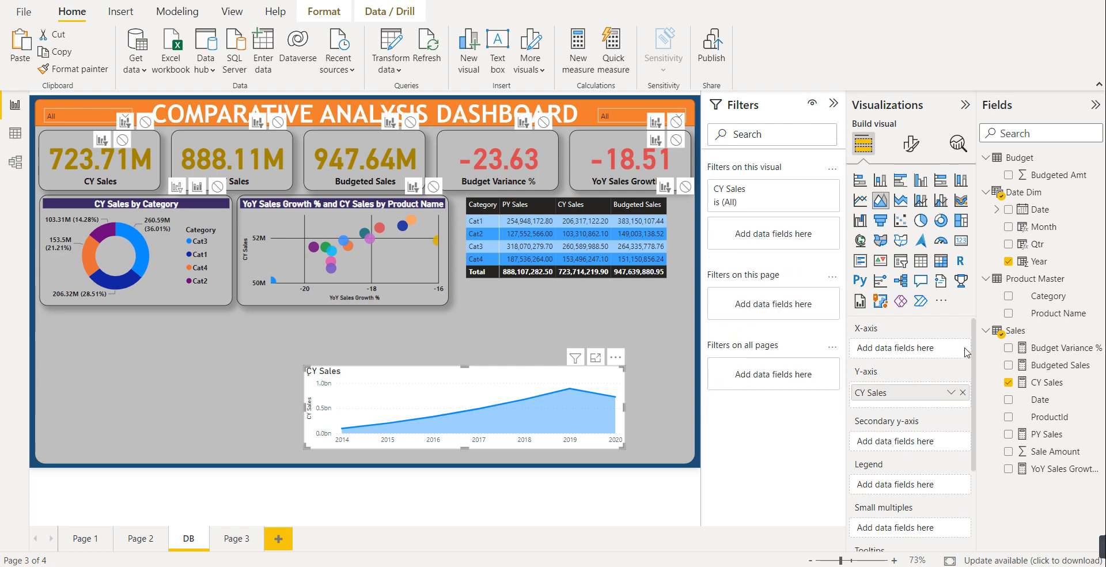
click(963, 349)
click(1037, 214)
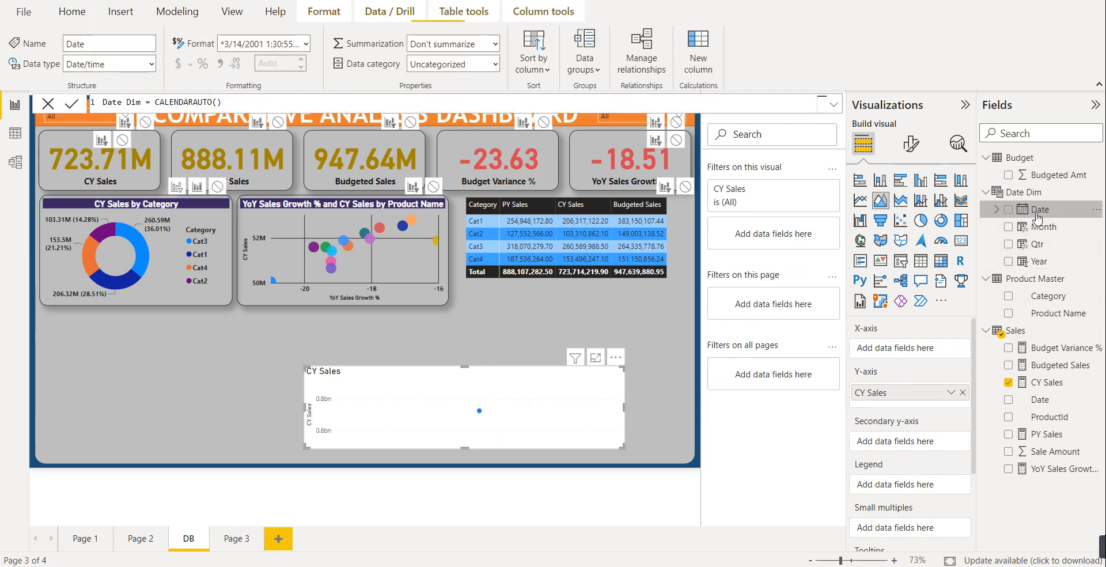
drag(1037, 214, 944, 357)
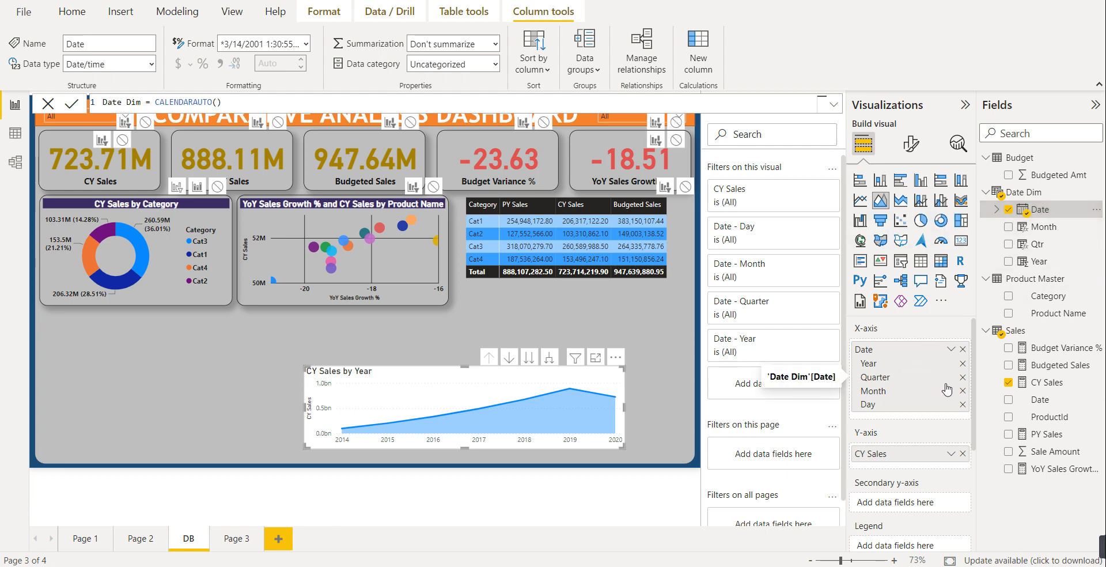
click(952, 350)
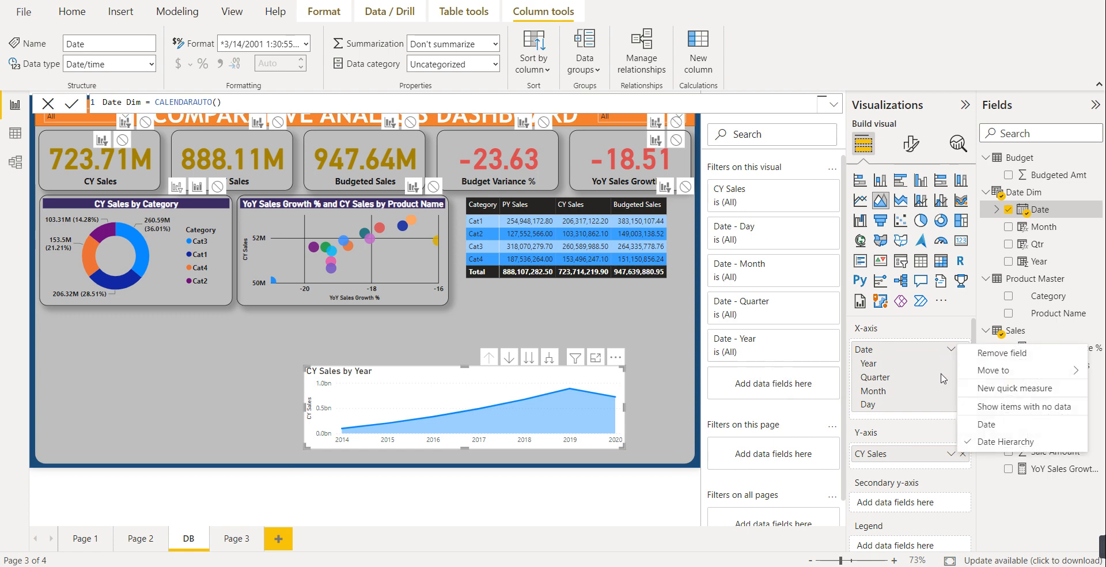
click(979, 423)
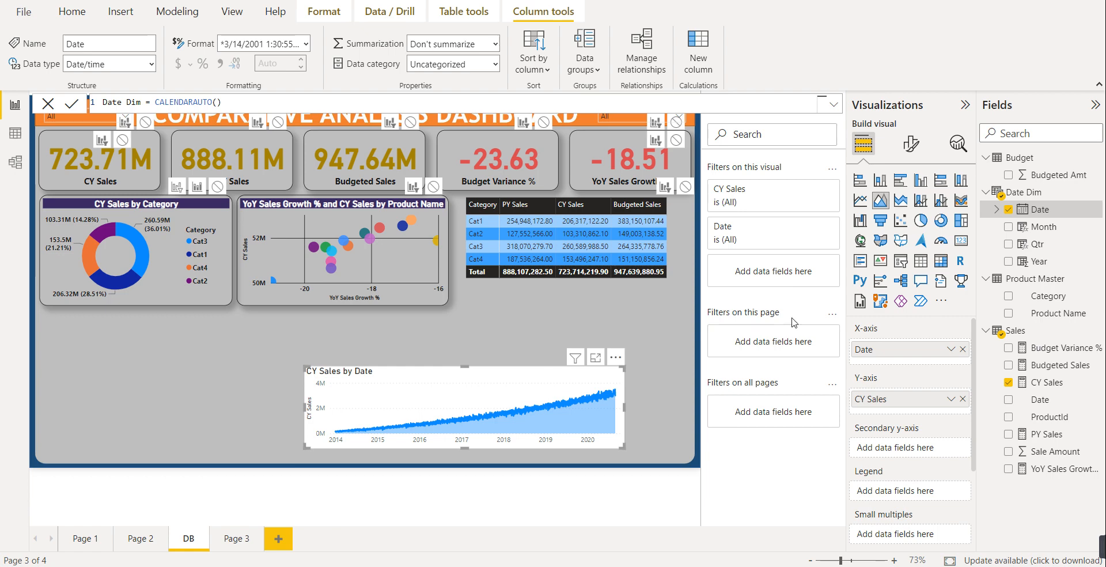
- Change the CY Sales by Date chart to a line chart and resize it to fill the space below the matrix
click(859, 199)
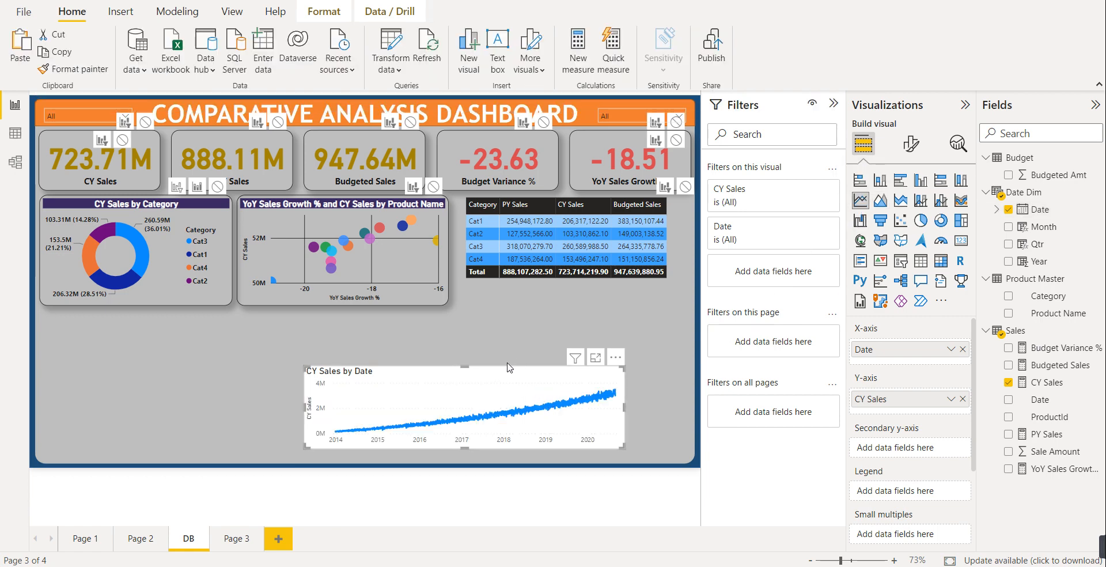
drag(487, 378, 533, 353)
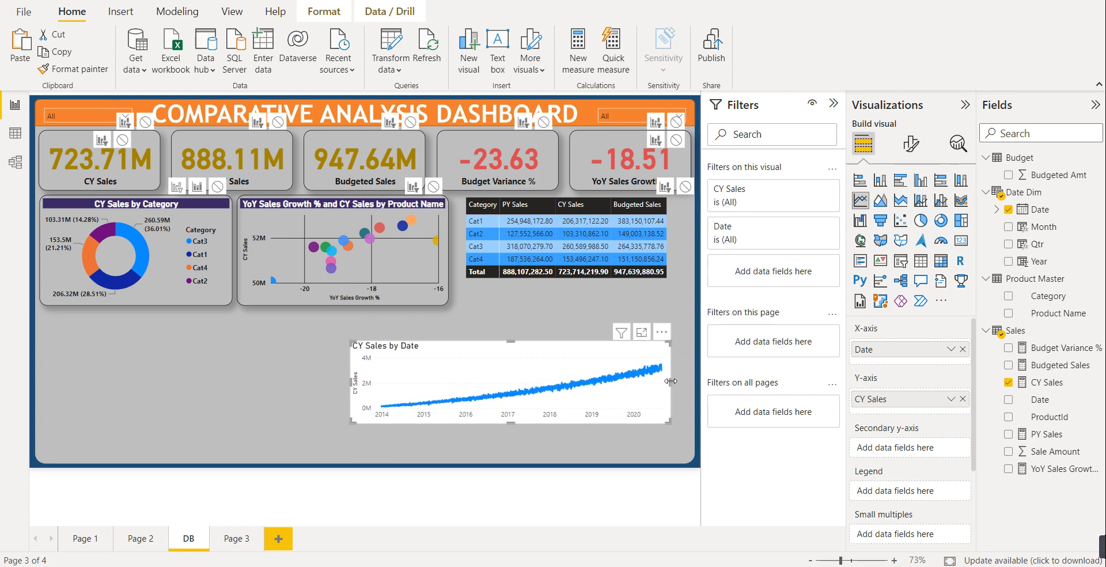
drag(554, 368, 630, 286)
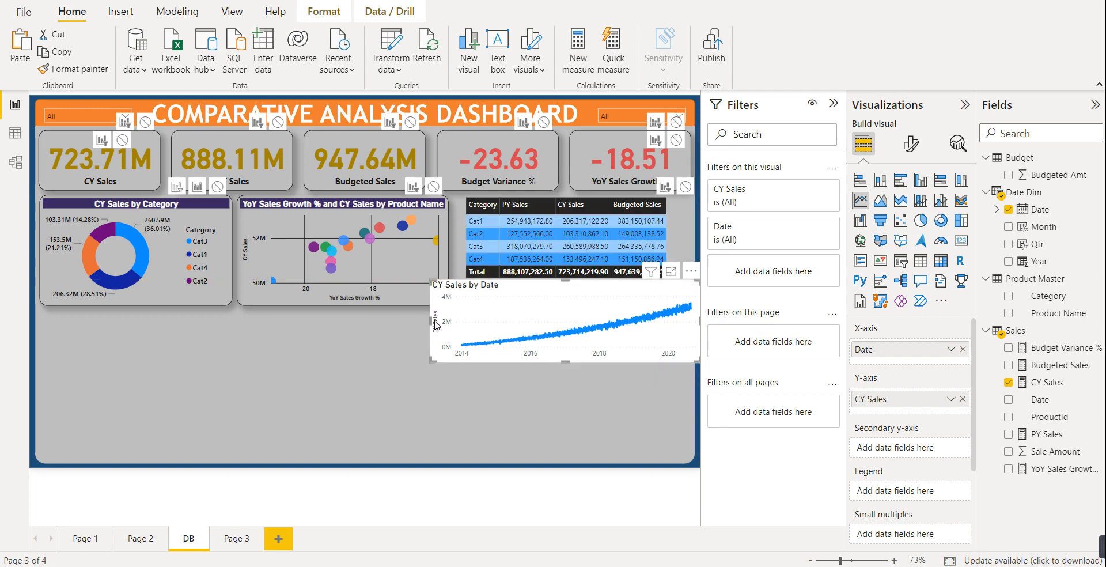
drag(433, 323, 461, 332)
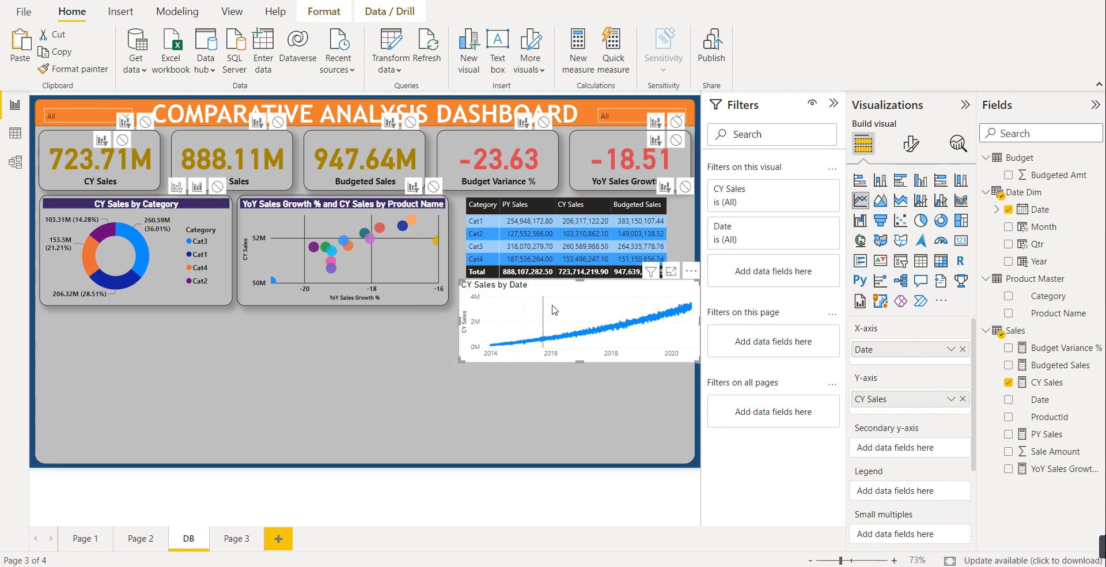
mouse_move(583, 301)
mouse_down()
mouse_move(573, 311)
mouse_move(573, 301)
mouse_up()
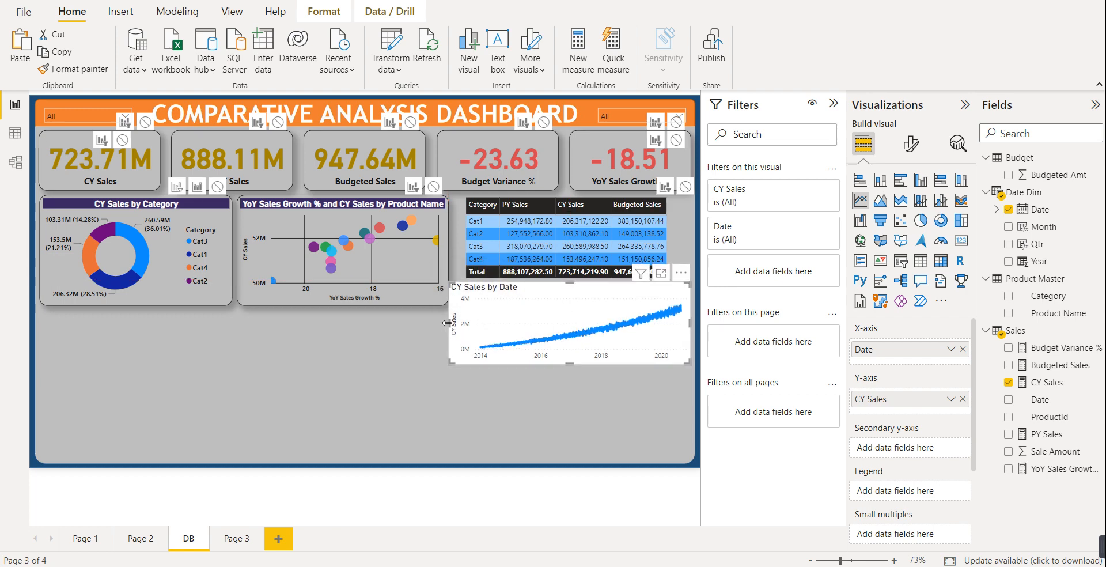
drag(447, 322, 465, 327)
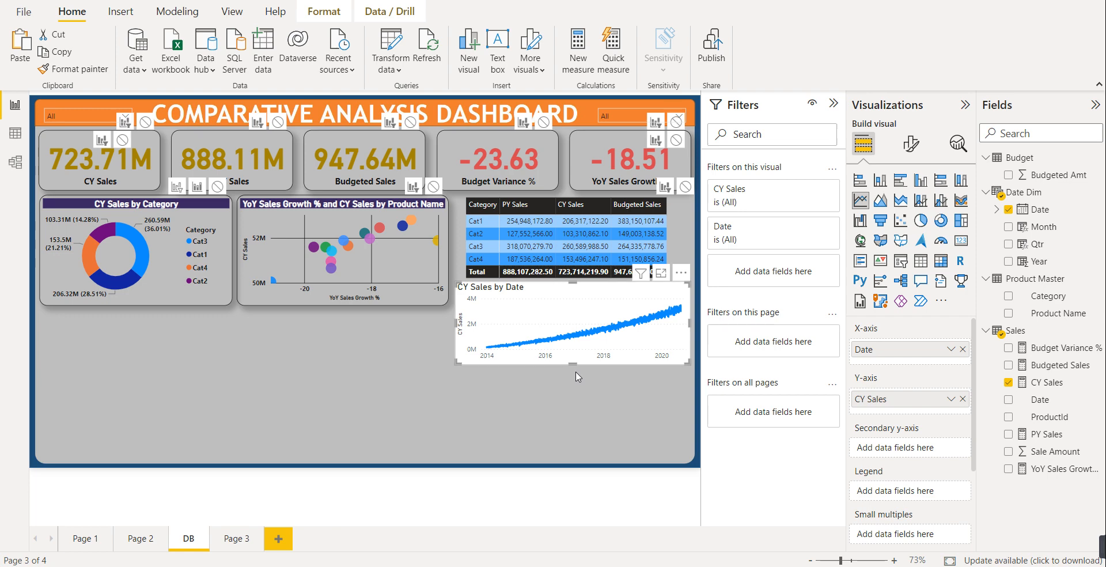
drag(575, 365, 566, 466)
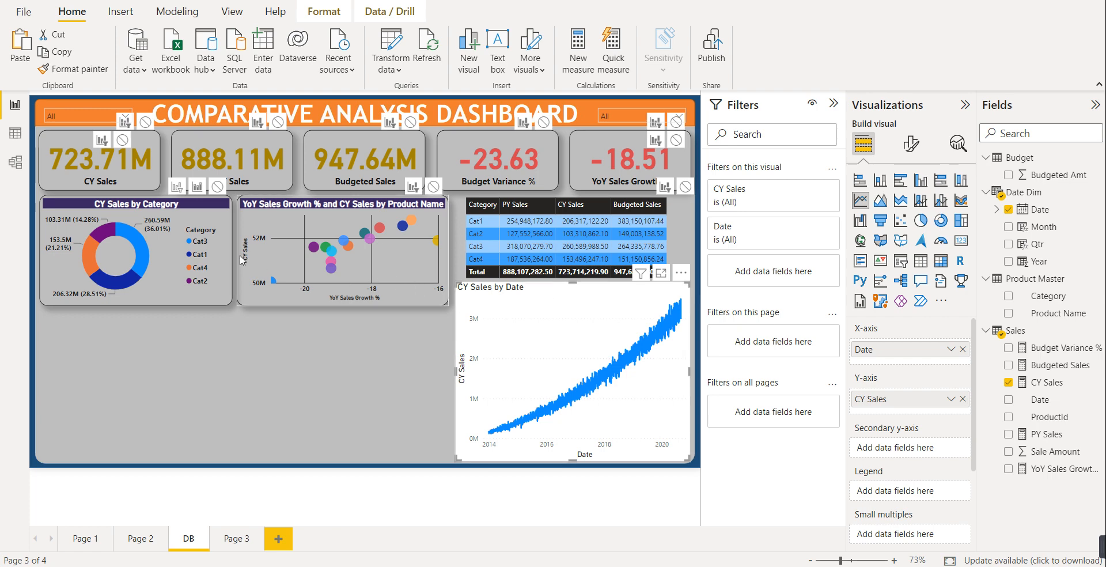
click(167, 300)
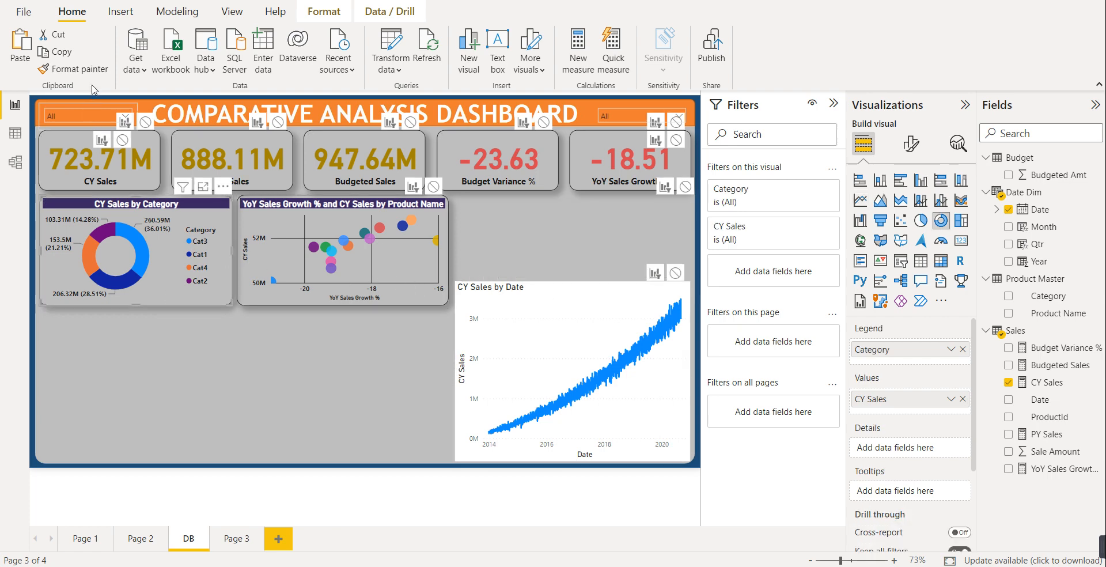
click(80, 69)
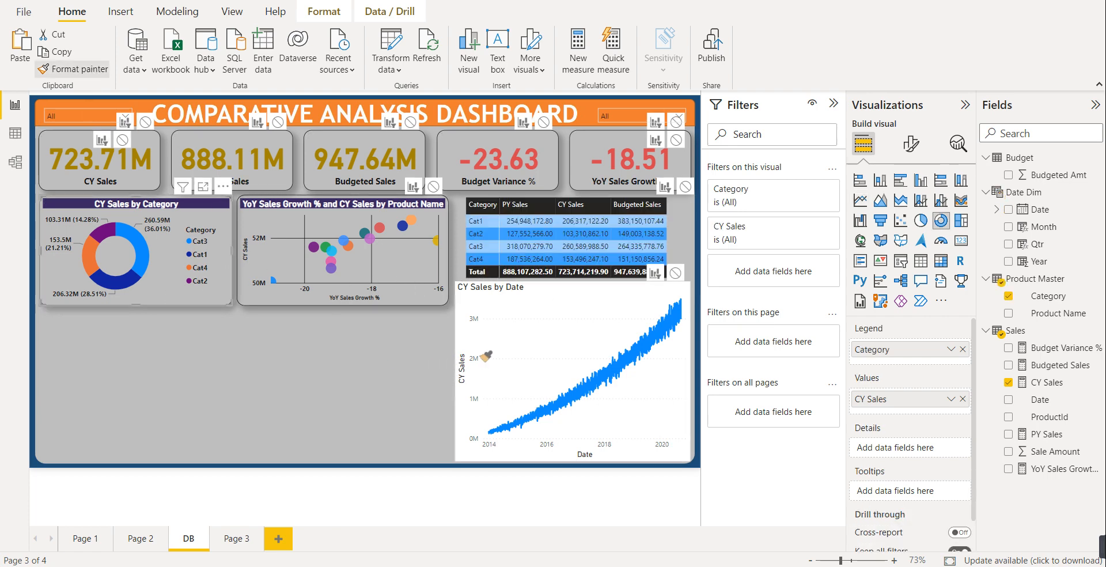
click(406, 371)
- Copy the scatter chart's formatting onto the CY Sales by Date line chart with the Format painter
click(326, 293)
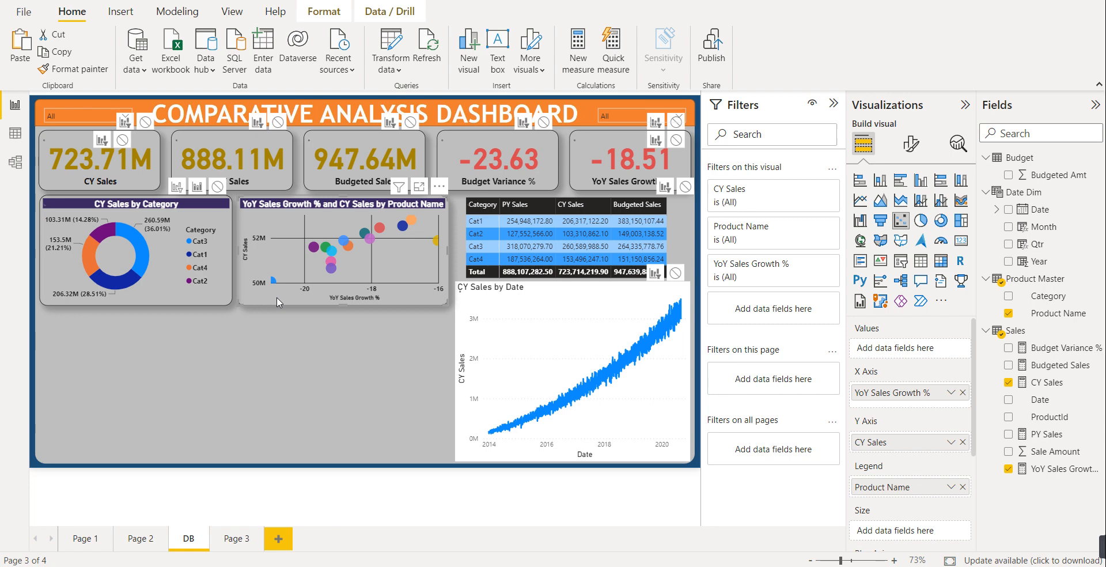
click(96, 74)
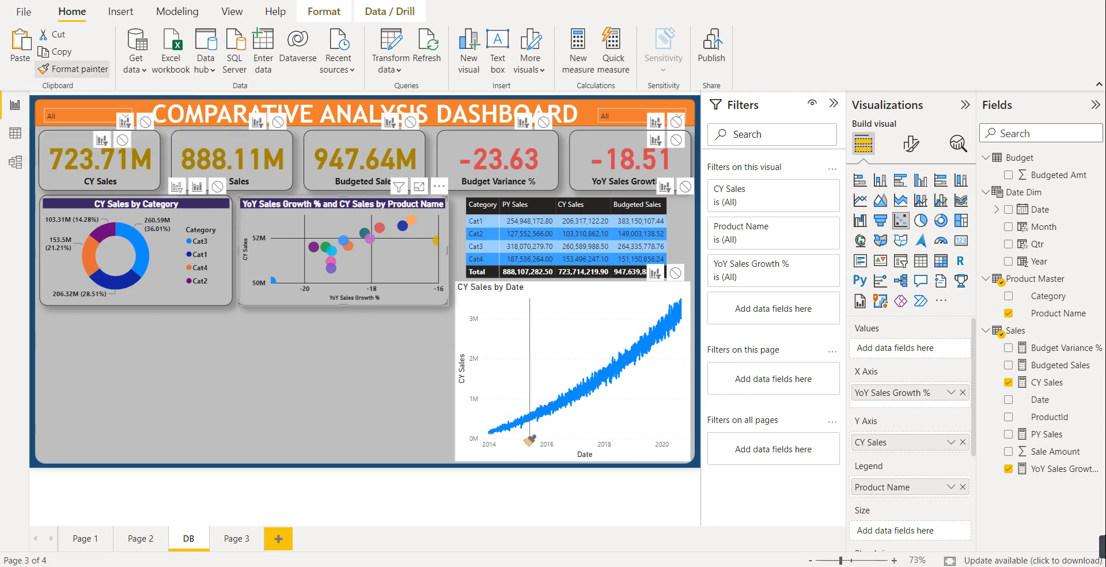
click(461, 420)
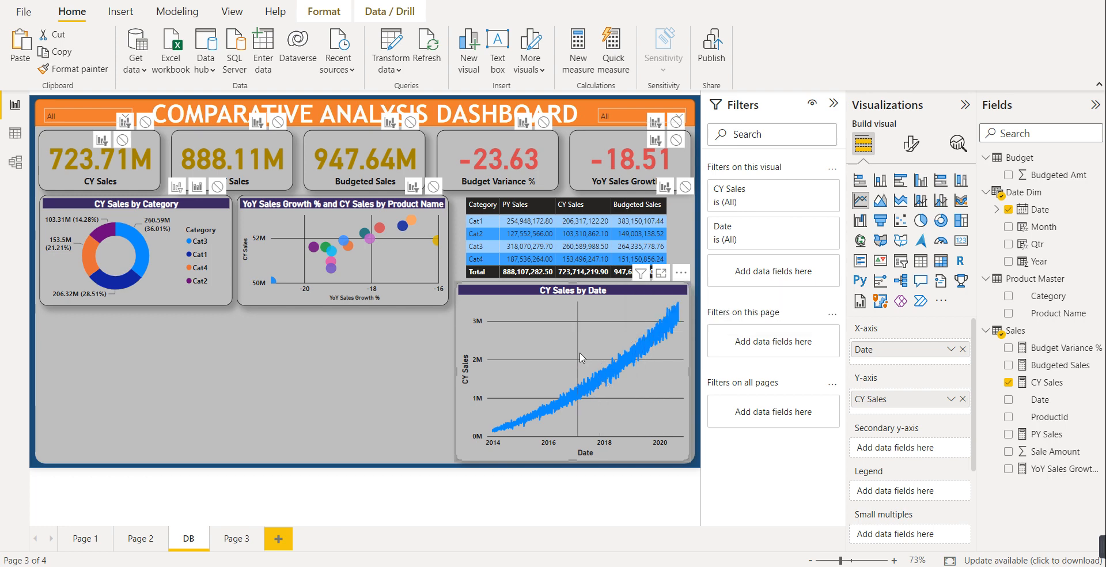
- Add a forecast to the CY Sales by Date line chart with units Years, length 1 and seasonality 365 points
mouse_move(582, 360)
click(957, 143)
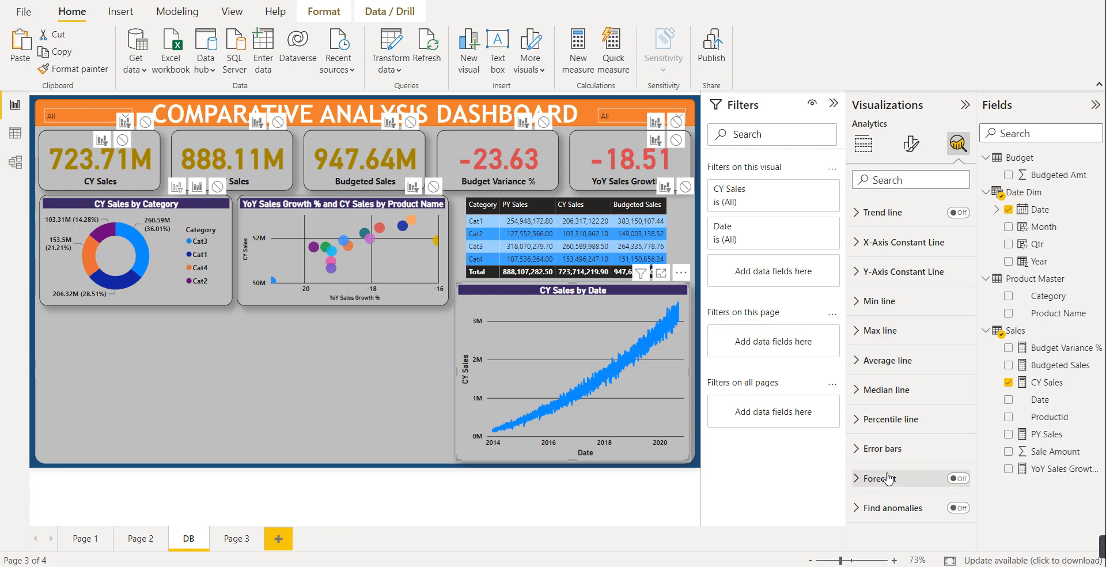
click(968, 481)
scroll(891, 481, down, 1)
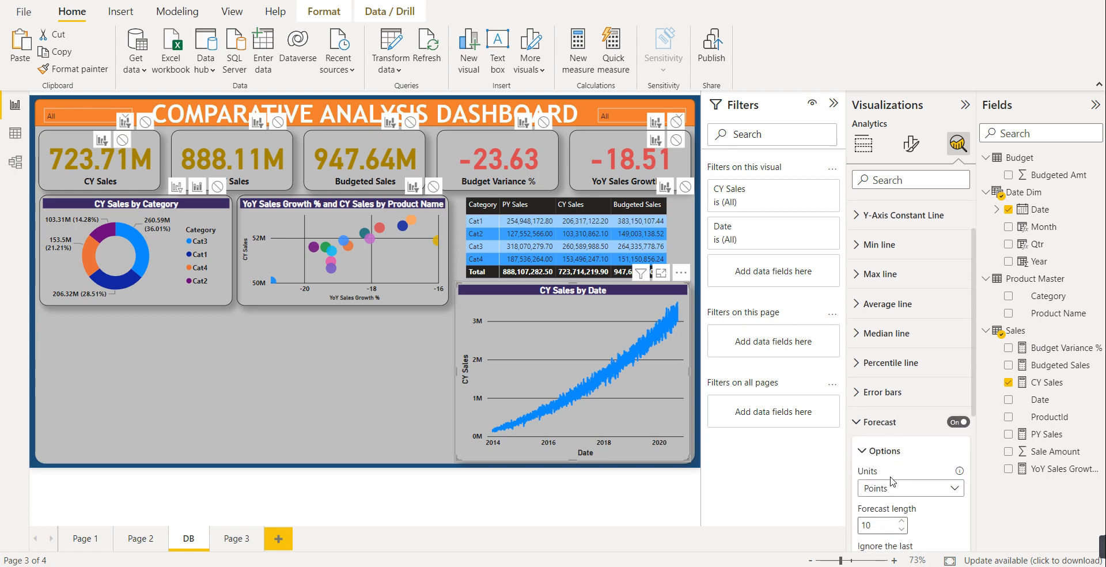
scroll(891, 481, down, 2)
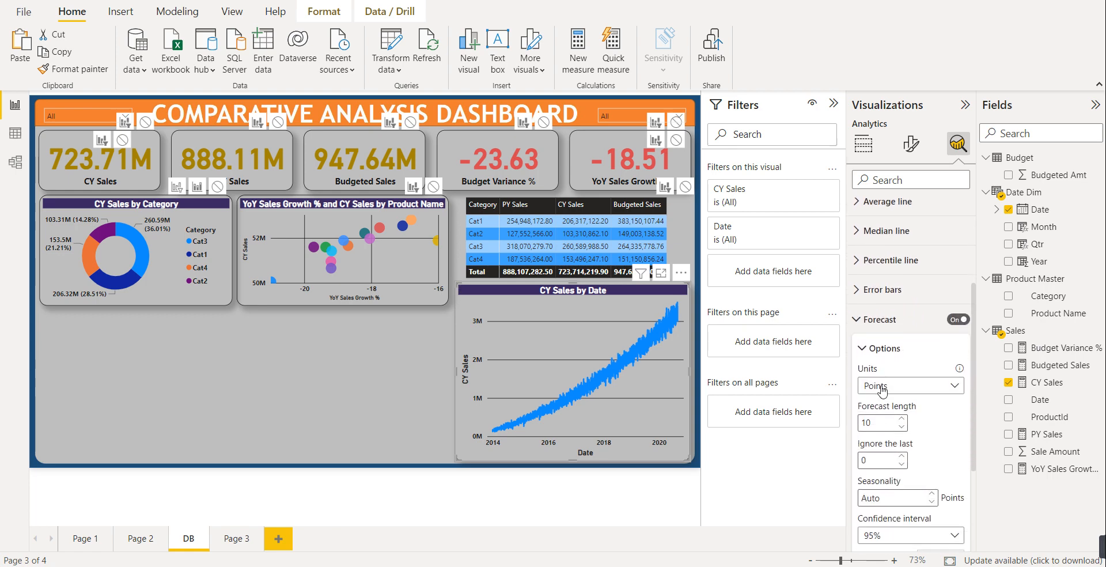
click(956, 387)
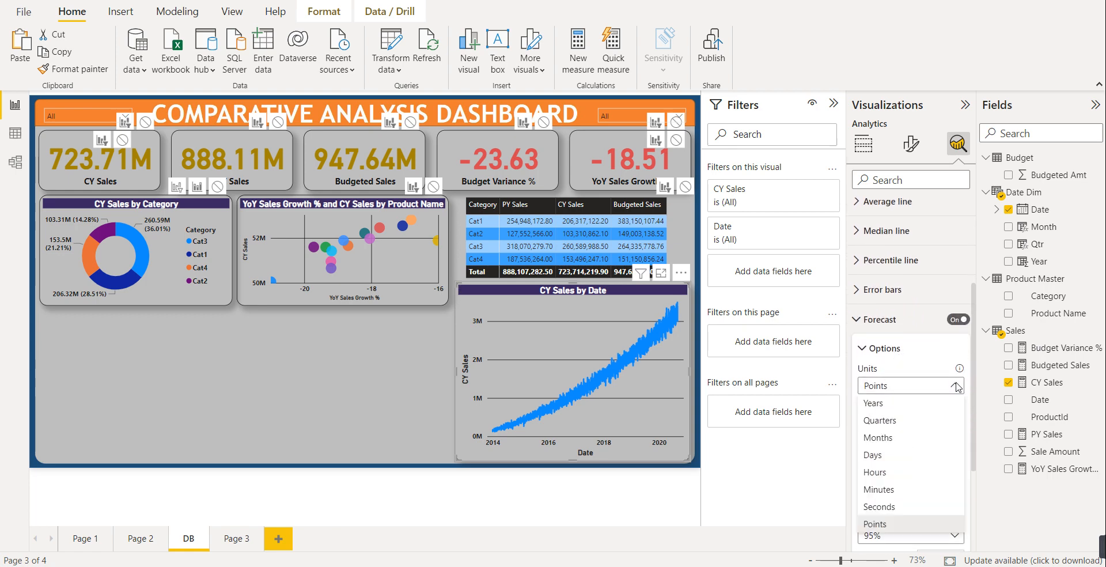
click(888, 406)
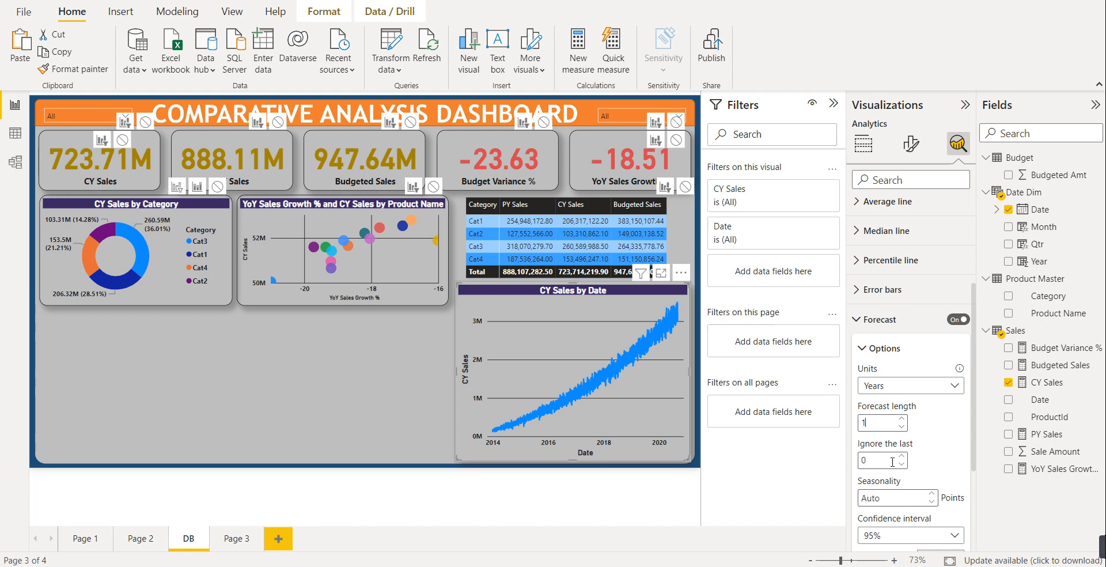
click(893, 498)
text(365)
scroll(953, 461, down, 2)
click(938, 506)
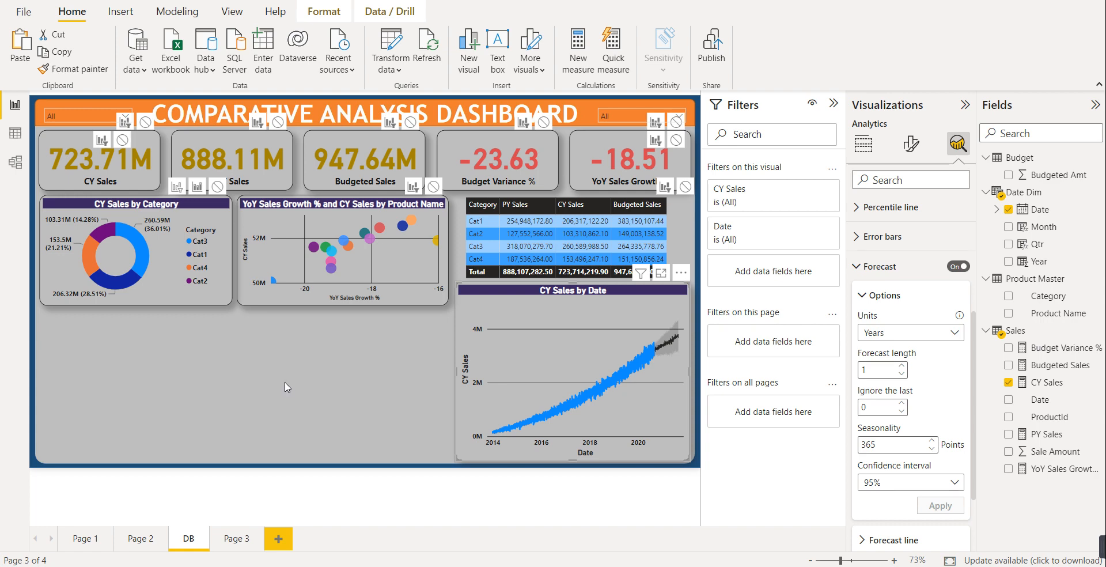
click(866, 146)
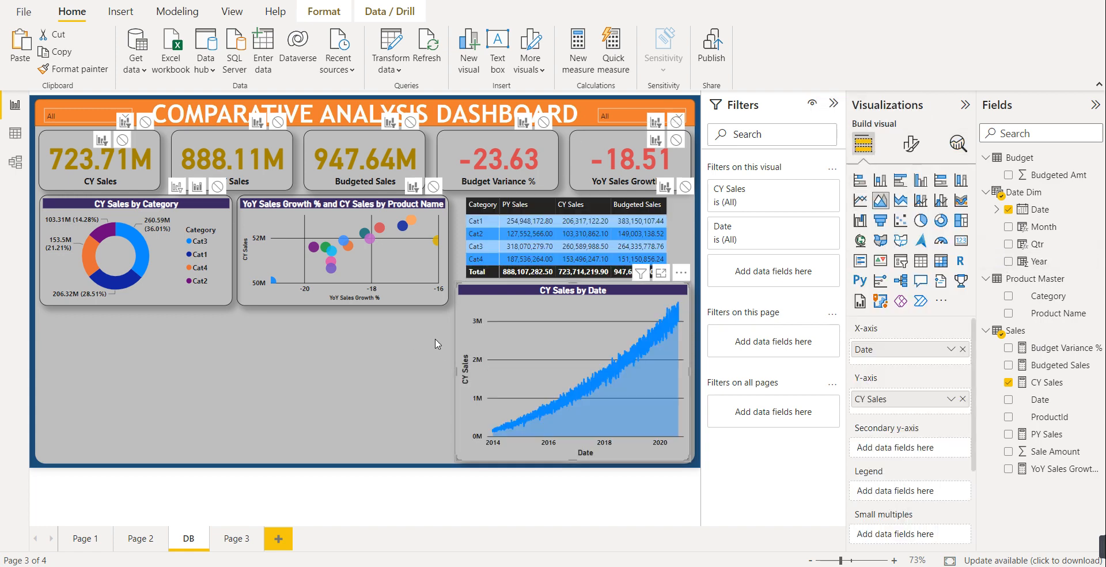
click(410, 392)
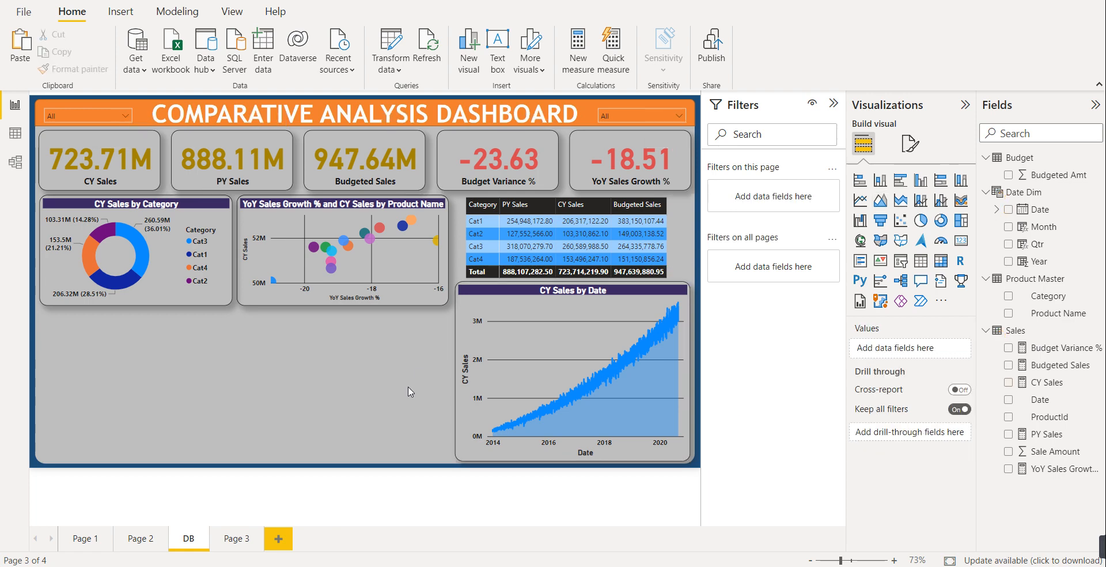
mouse_move(555, 387)
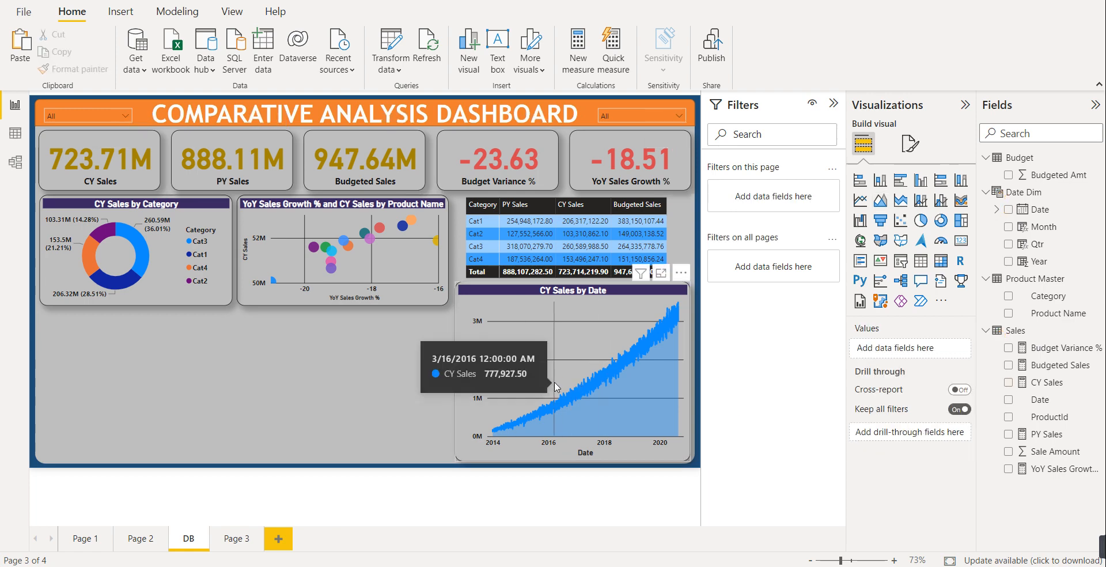
click(556, 387)
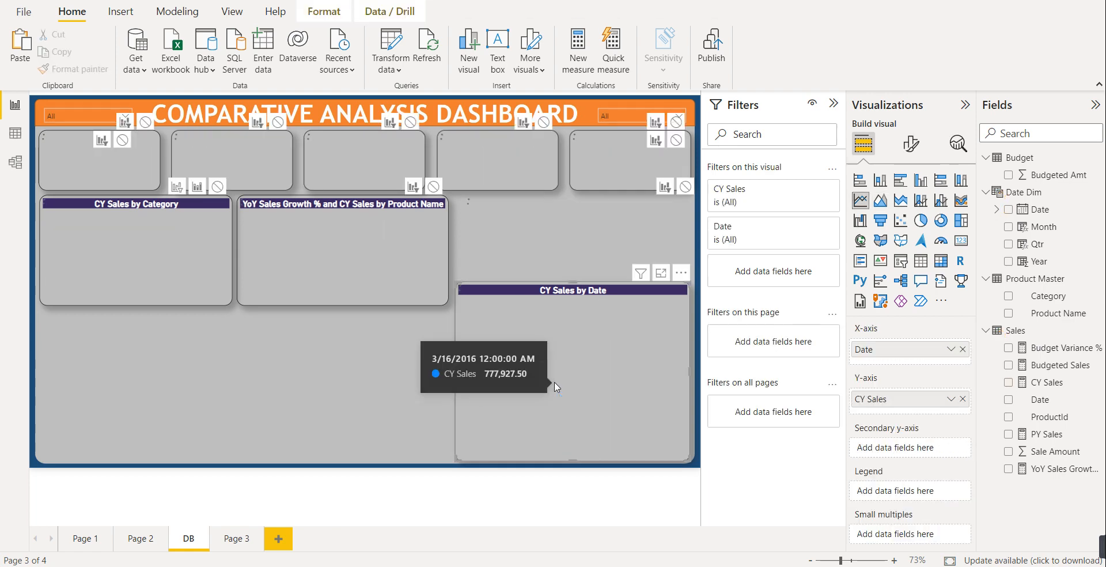
- Insert a blank area chart in the empty space below the donut chart, leaving a small gap under the donut
click(325, 374)
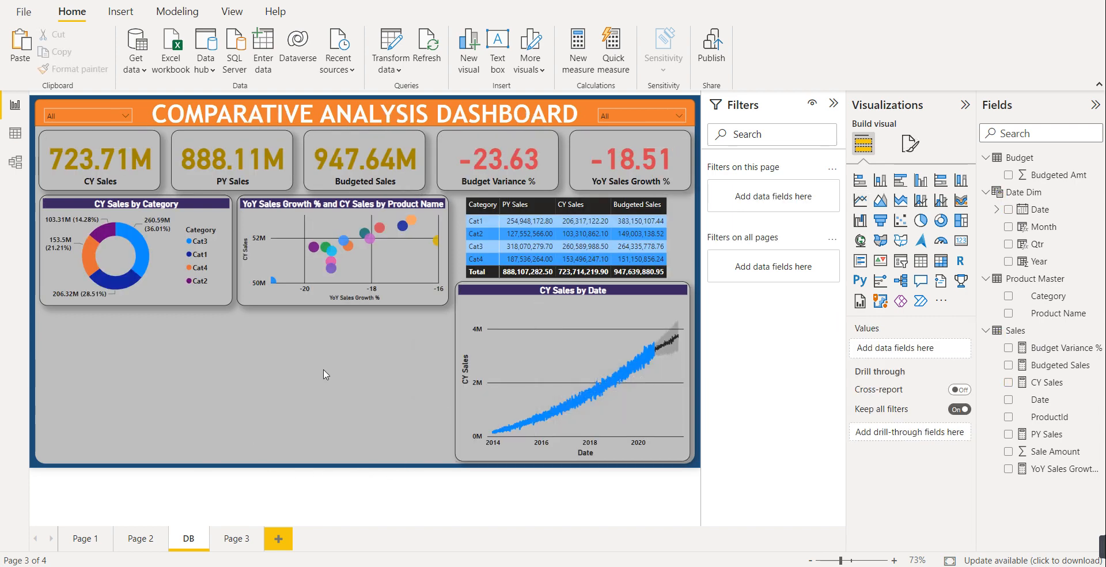
click(878, 203)
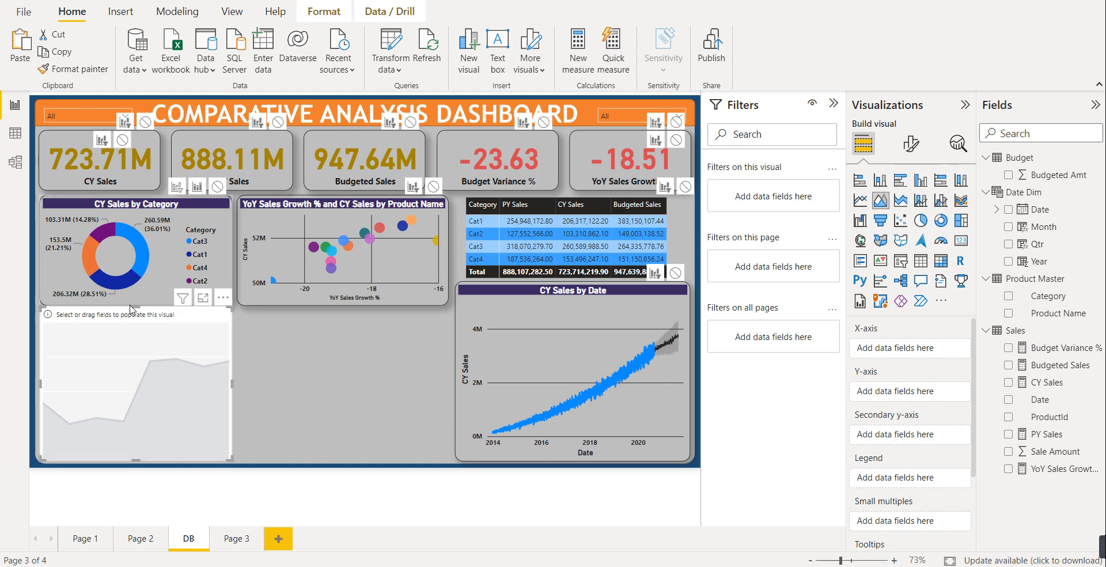
drag(135, 308, 136, 314)
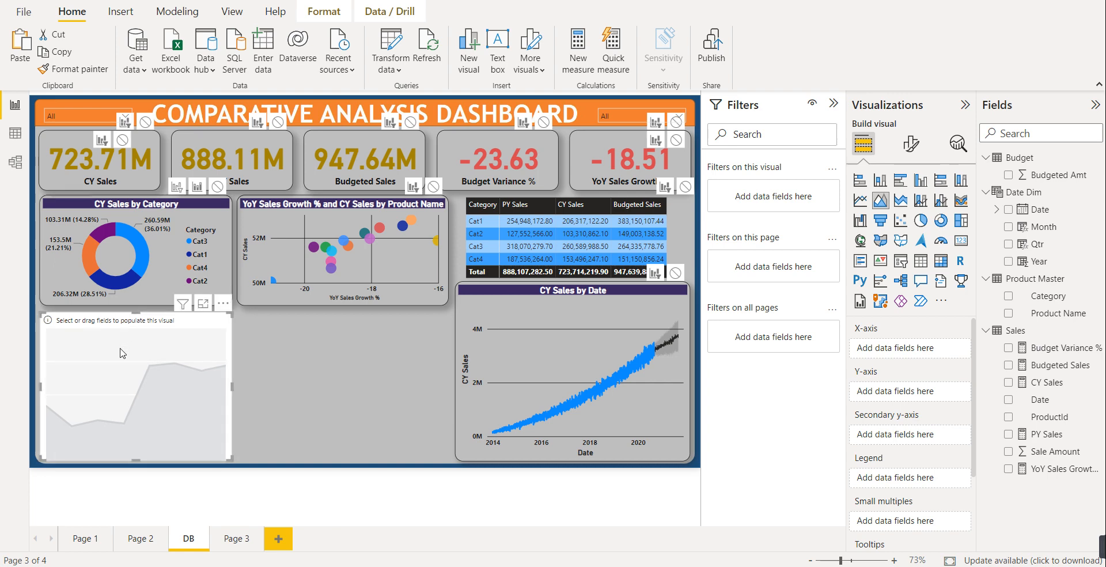
- Fine-tune the blank area chart's vertical fit below the donut and widen it to the scatter chart's right edge
key(Up)
key(Up)
key(Up)
key(Up)
key(Up)
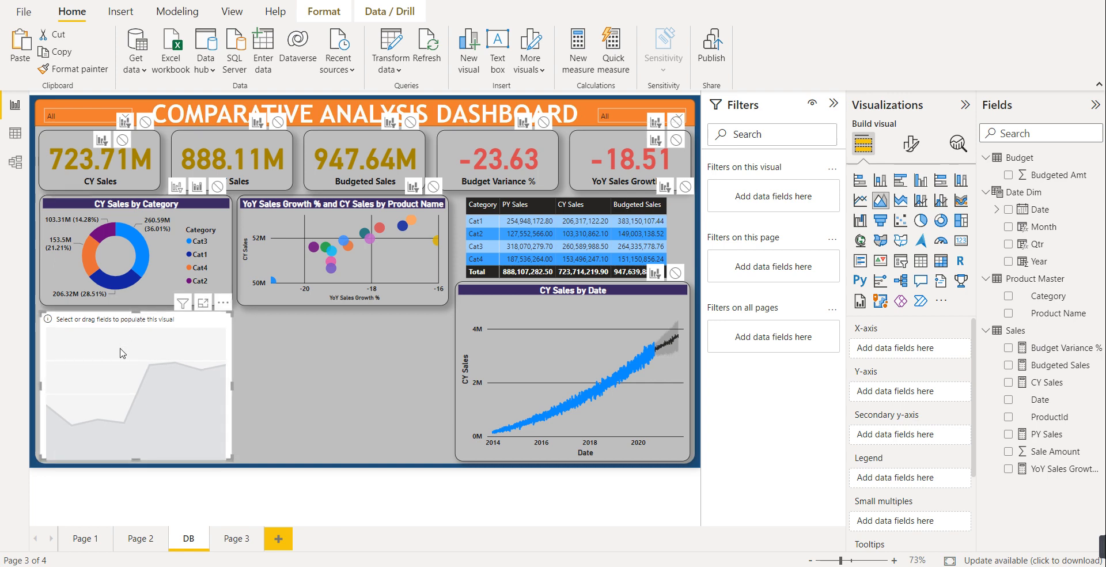
key(Up)
key(Up)
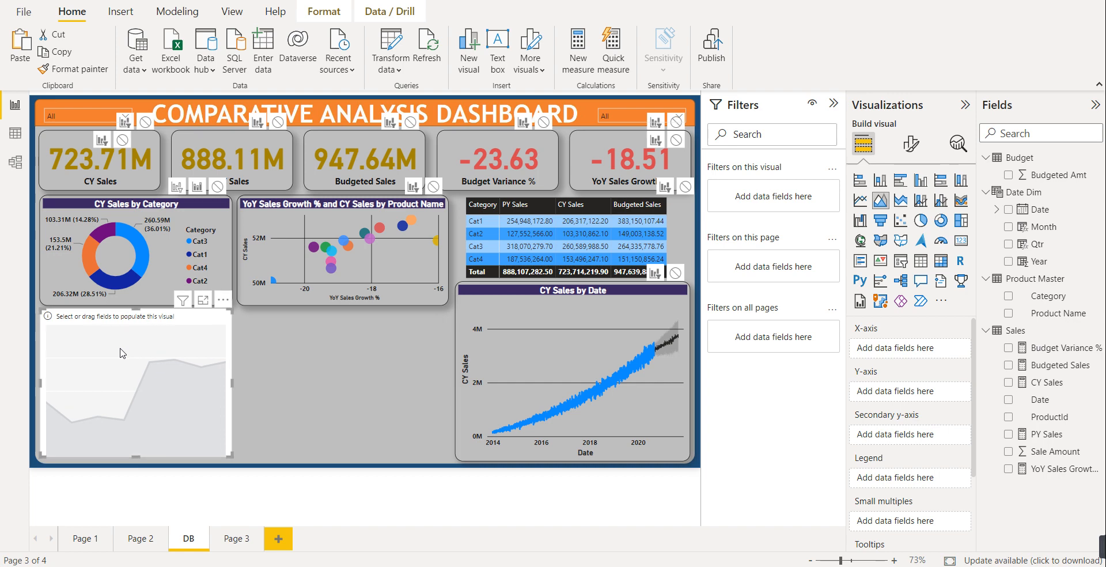
key(Down)
key(Down)
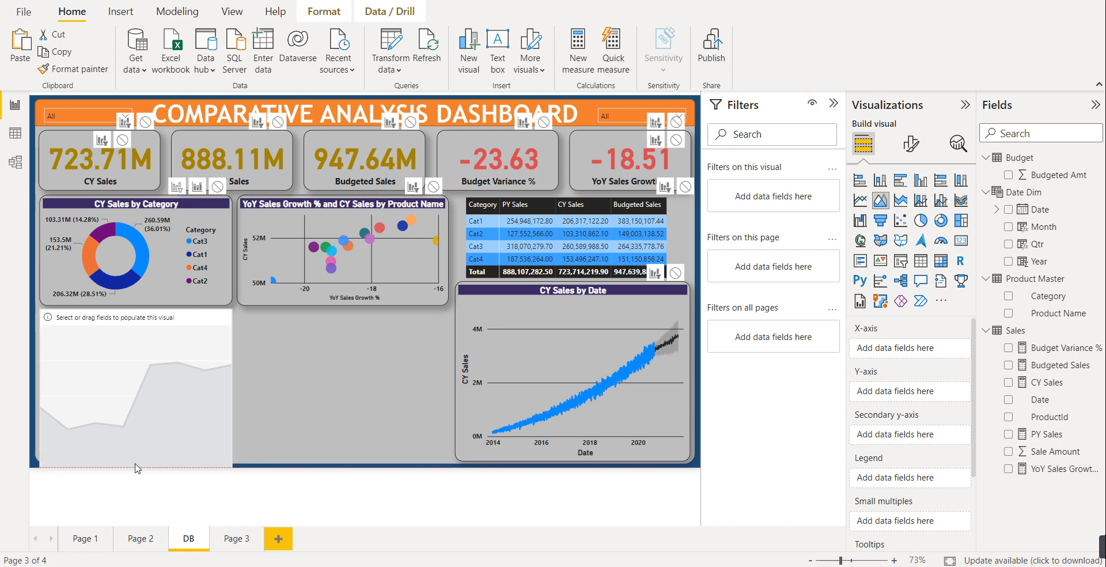
drag(138, 465, 139, 461)
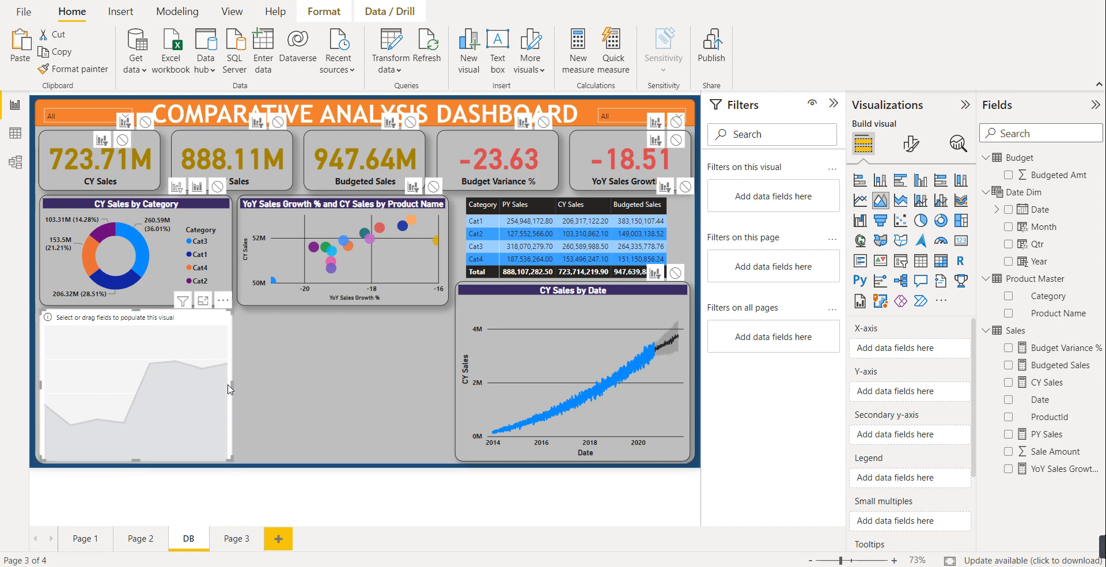
drag(233, 382, 449, 395)
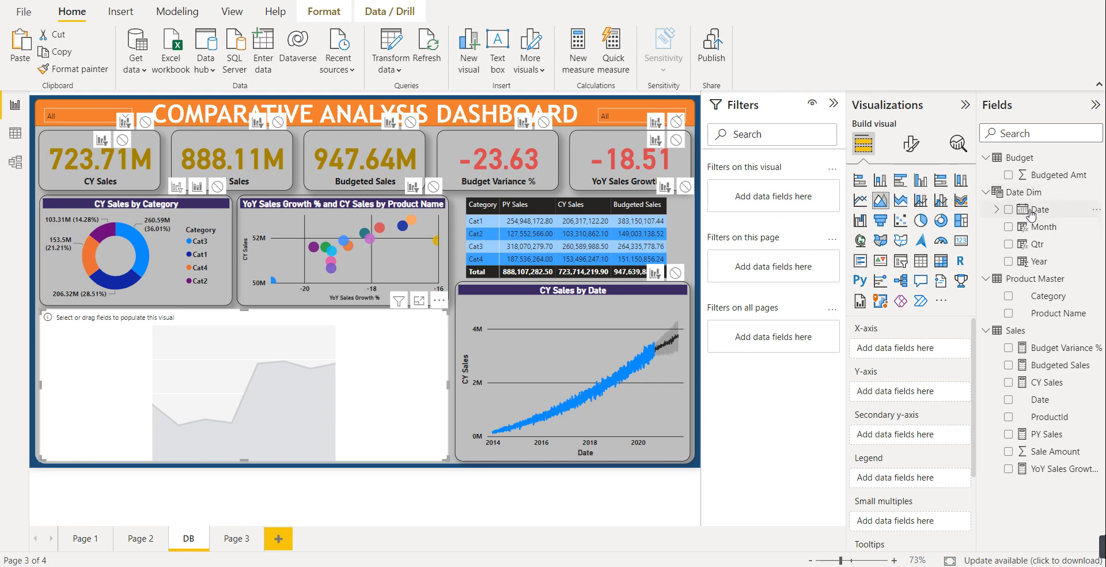
- Plot PY Sales, CY Sales and Budgeted Sales against Date from Date Dim in the area chart, removing the hierarchy's Year and Quarter levels
drag(1035, 211, 906, 345)
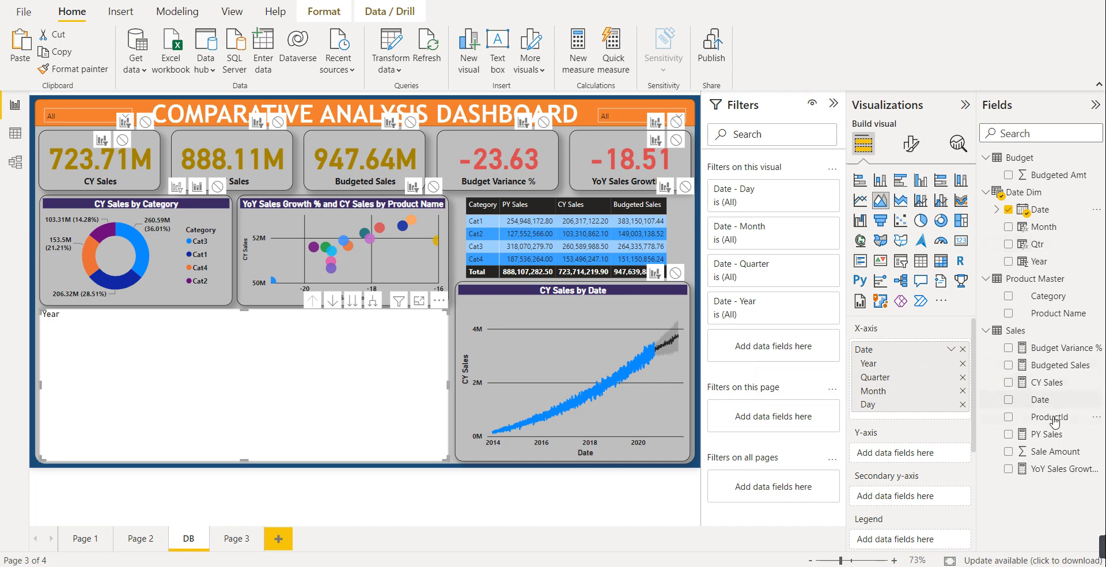
drag(1045, 435, 923, 459)
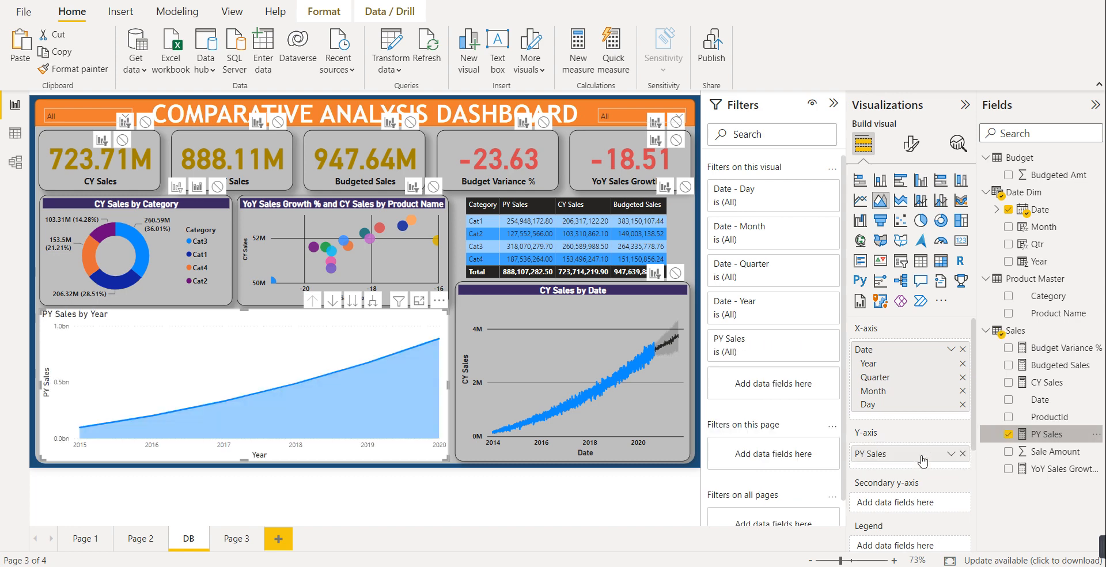
drag(1045, 381, 913, 473)
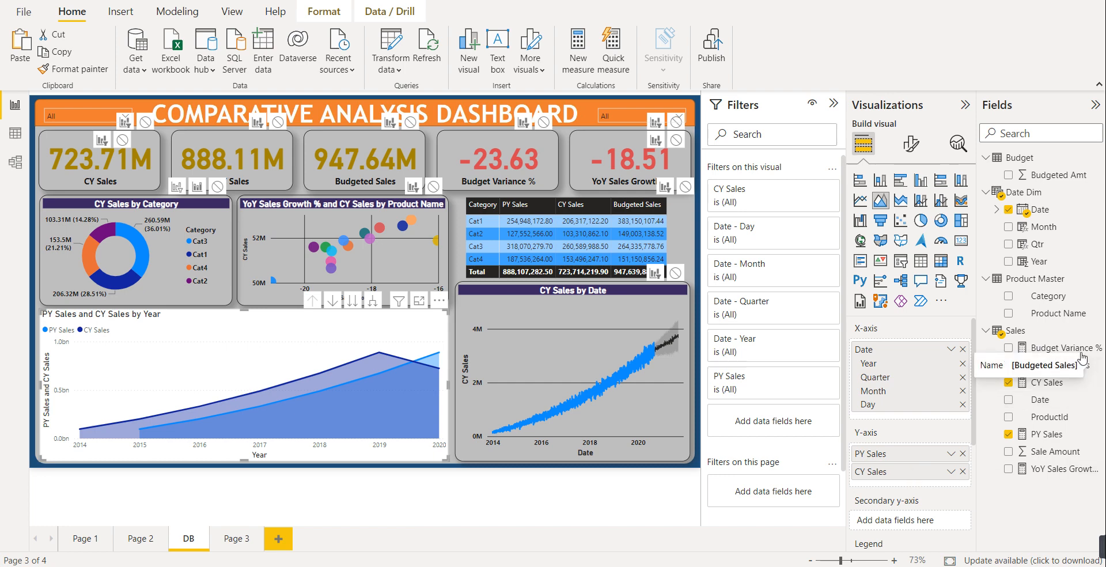
drag(1061, 366, 926, 485)
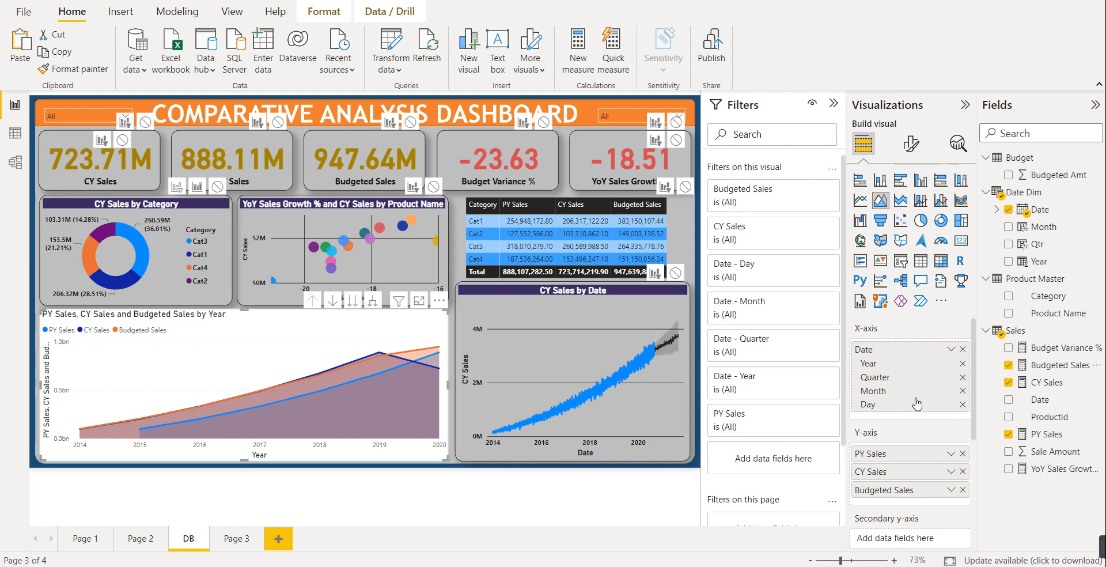
click(962, 363)
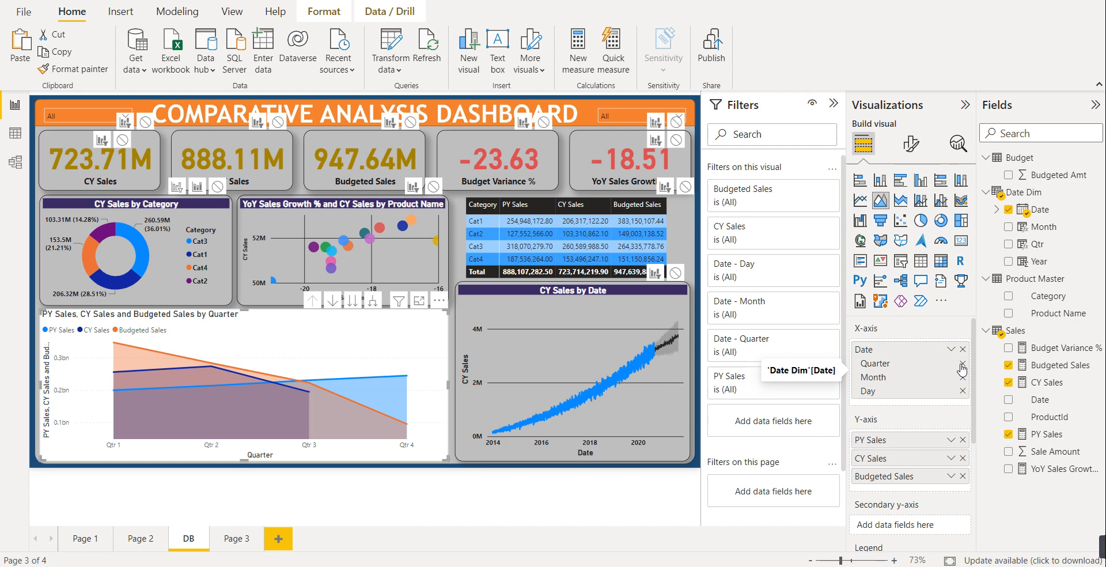
click(962, 364)
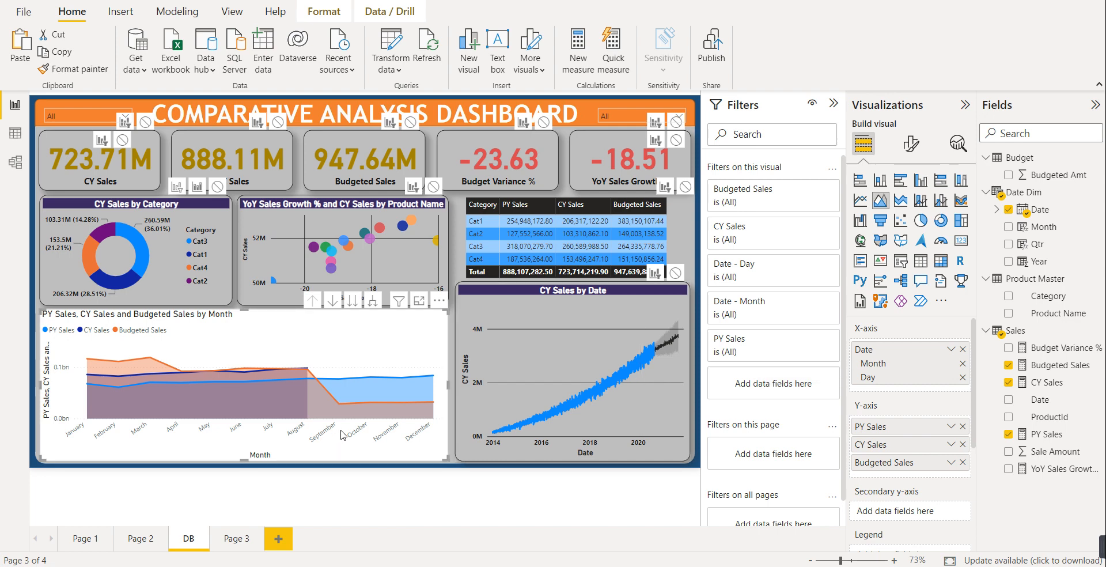
- Copy the scatter chart's formatting onto the new monthly sales area chart with the Format painter
click(156, 300)
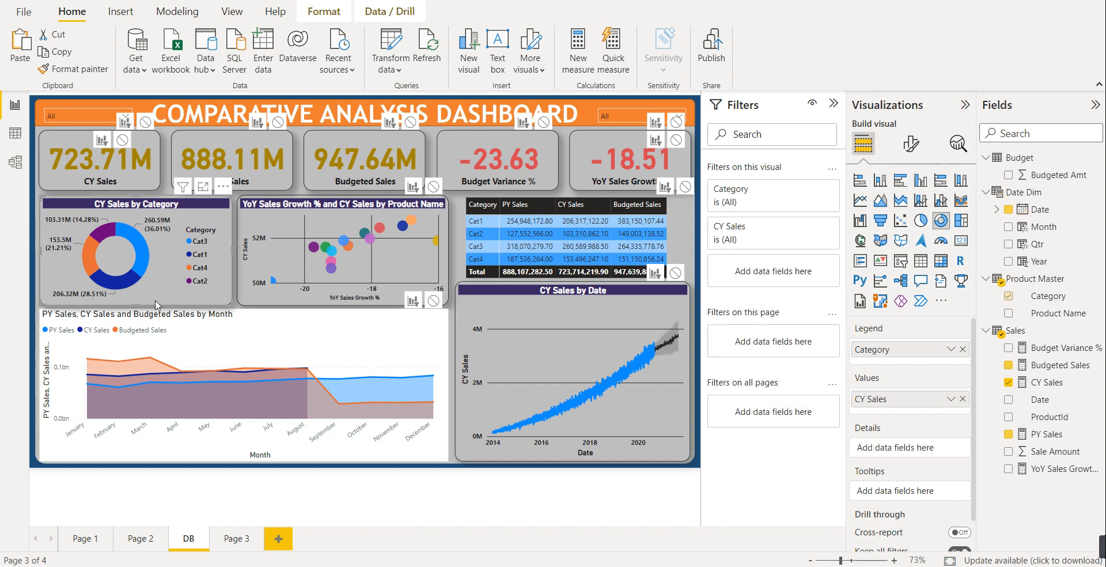
click(283, 302)
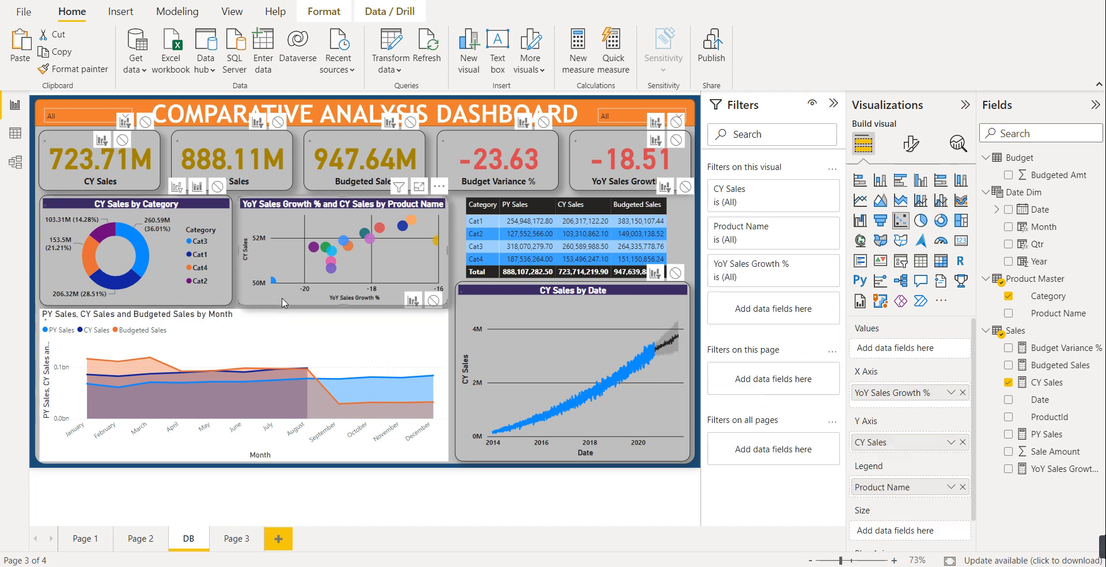
click(81, 68)
click(323, 332)
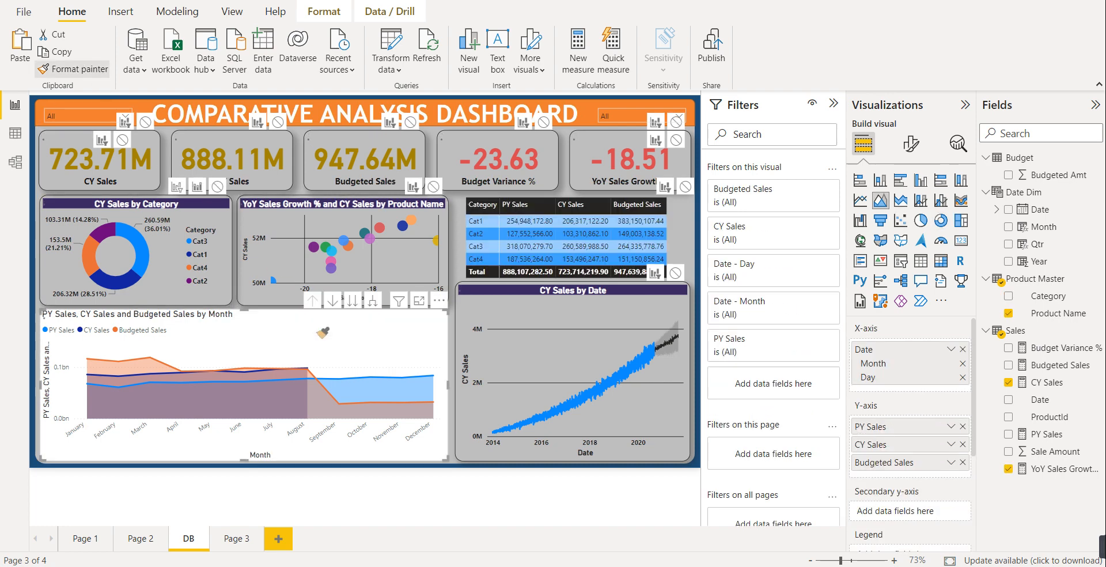
click(317, 330)
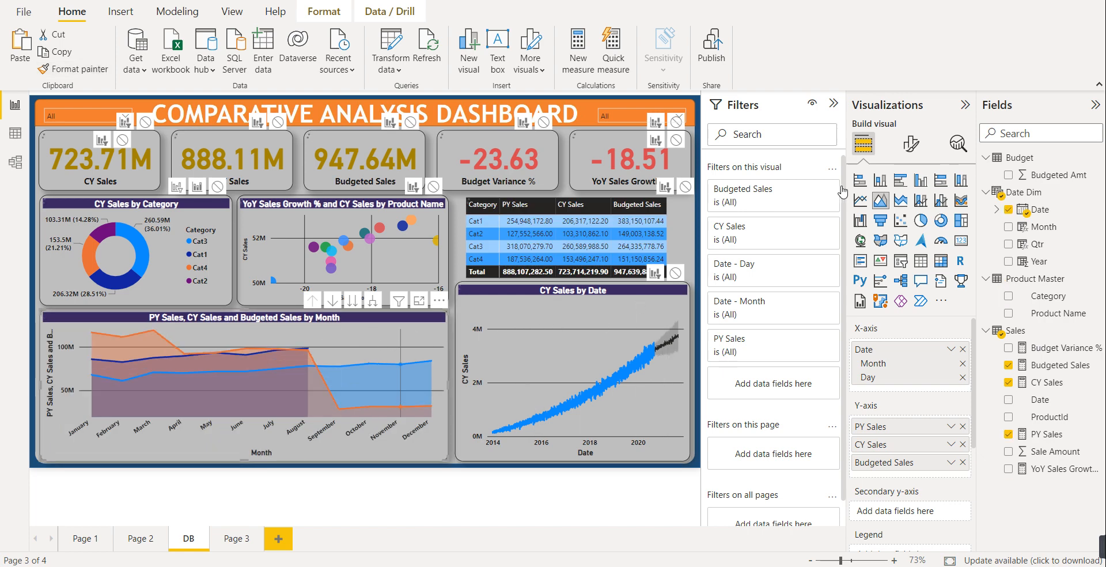
- Try data labels on the monthly sales area chart, turning them on and off again
click(910, 142)
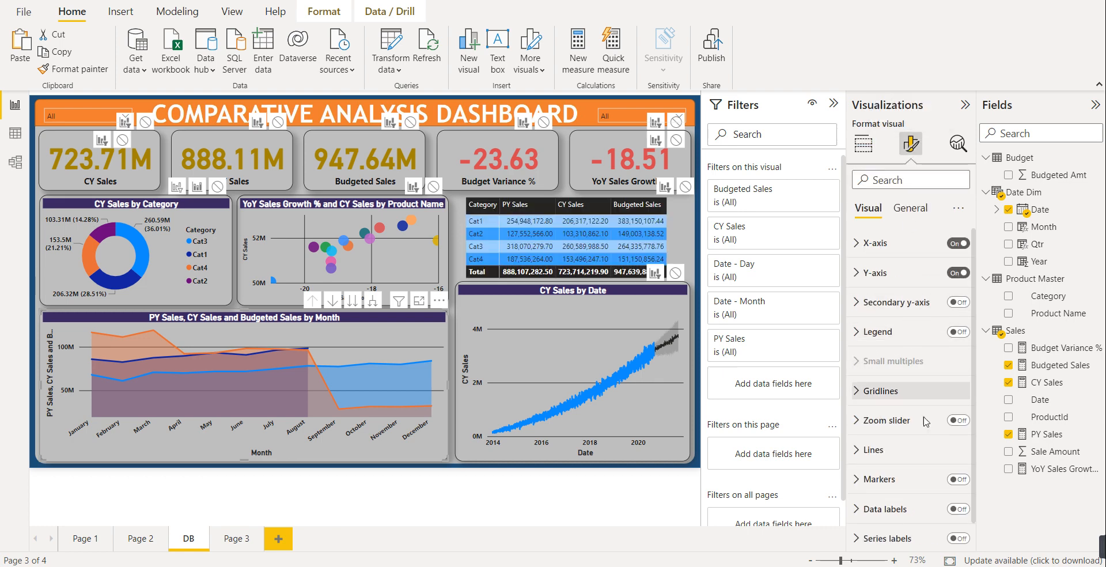
scroll(922, 438, down, 1)
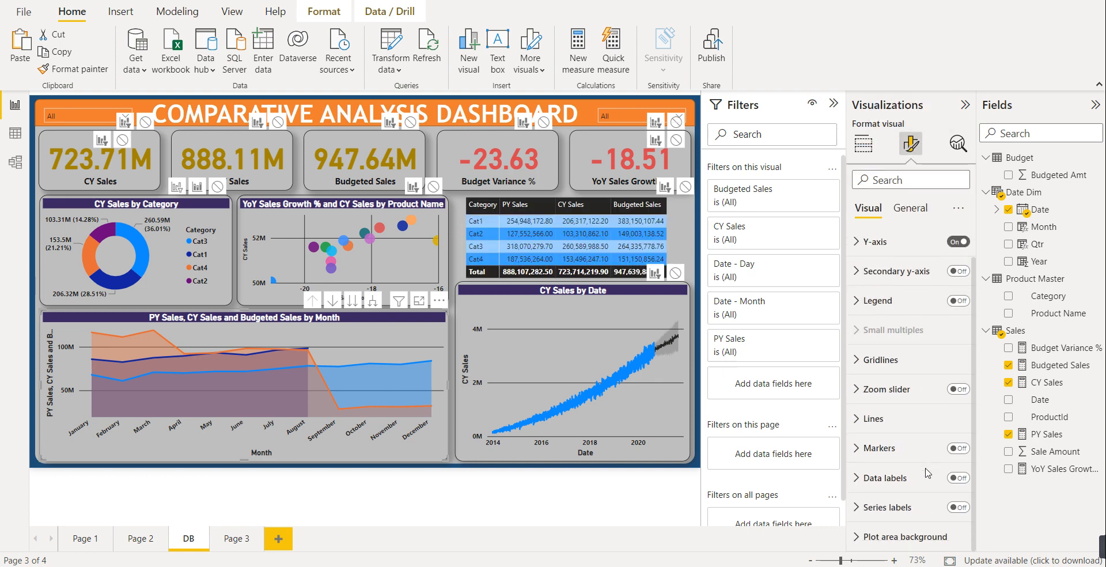
click(958, 478)
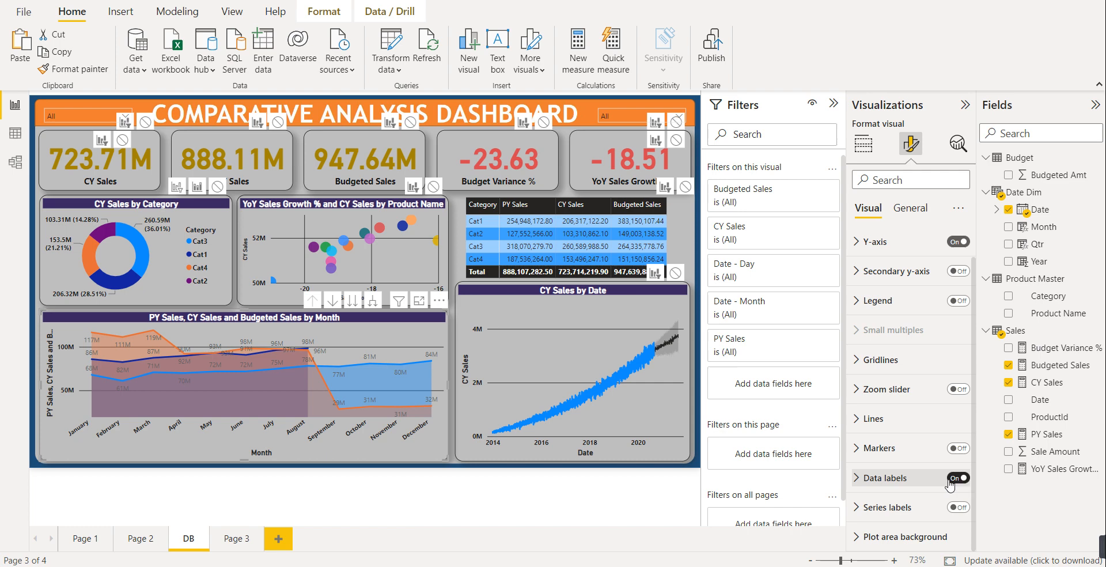
click(949, 486)
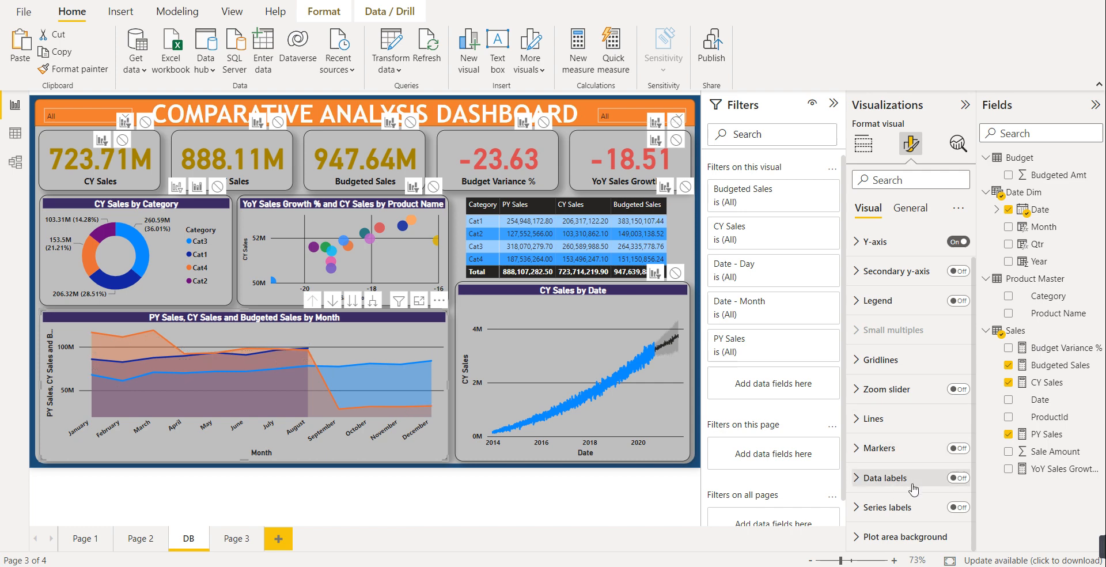
click(911, 221)
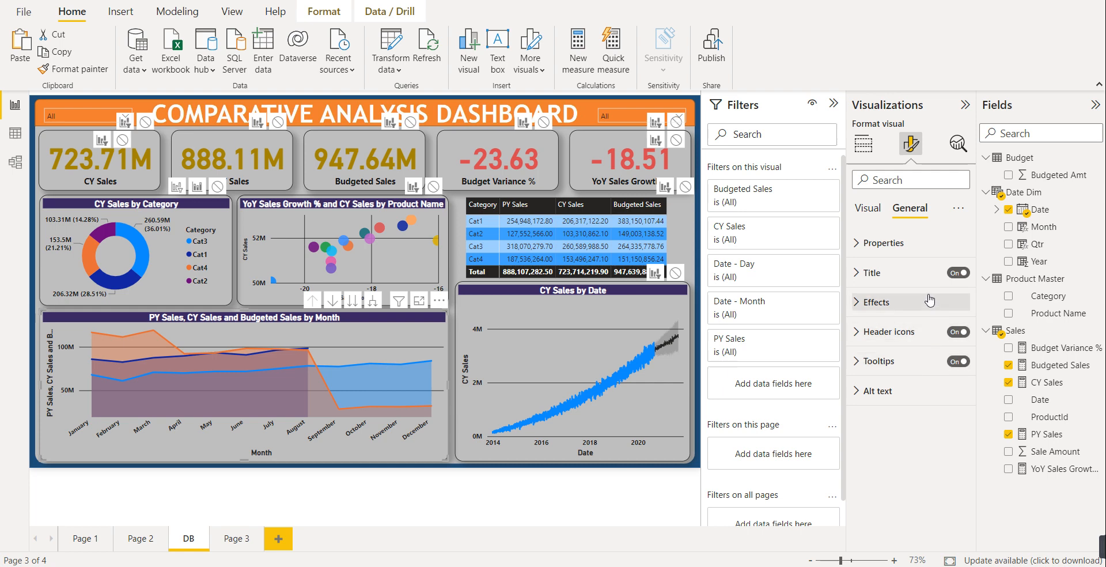
click(872, 211)
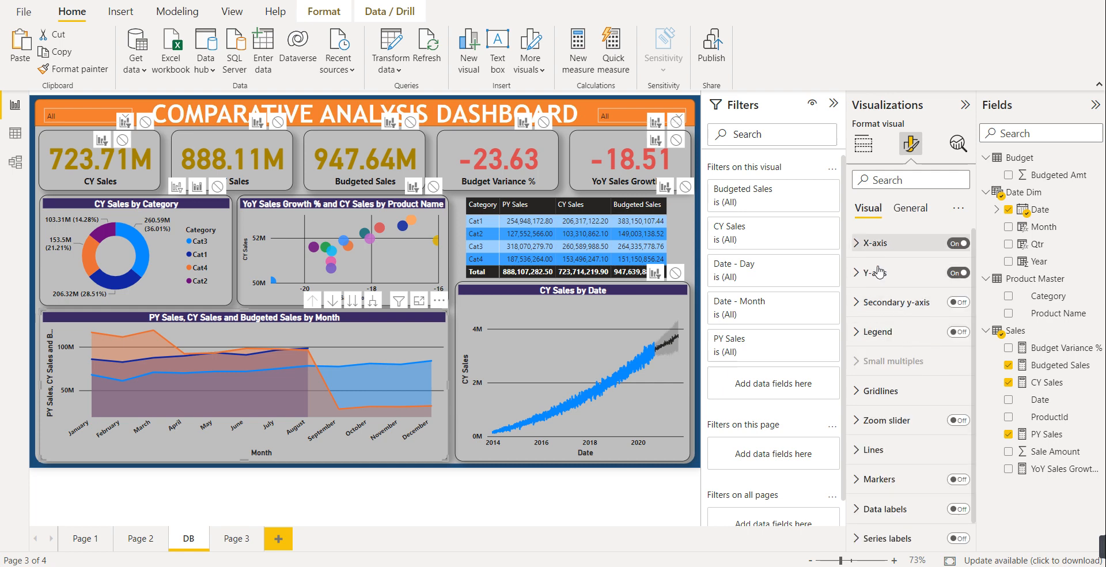
scroll(909, 413, down, 1)
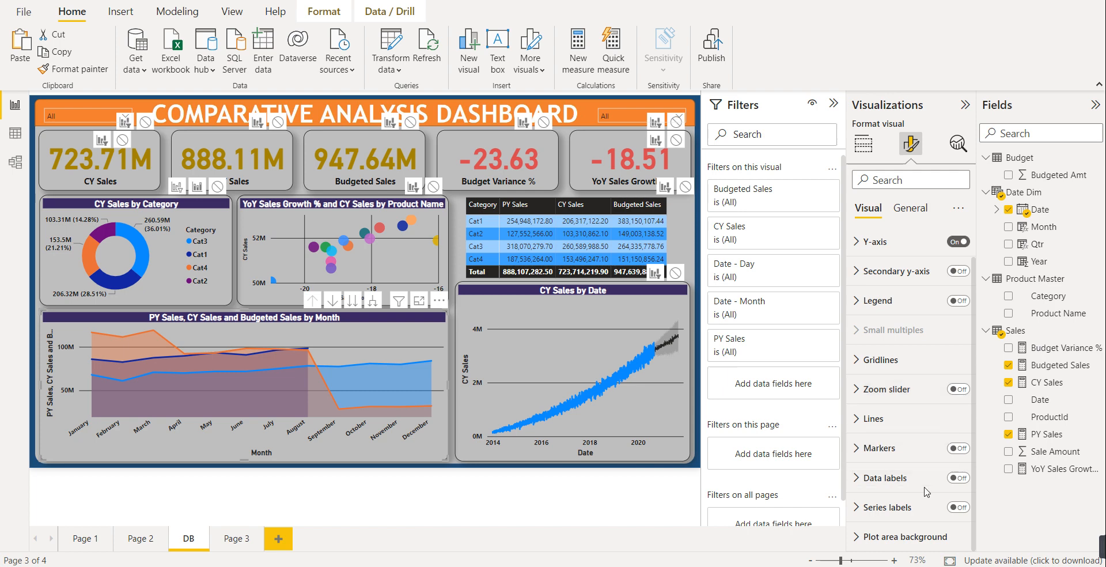
- Turn on the legend for the monthly sales area chart
scroll(909, 420, up, 1)
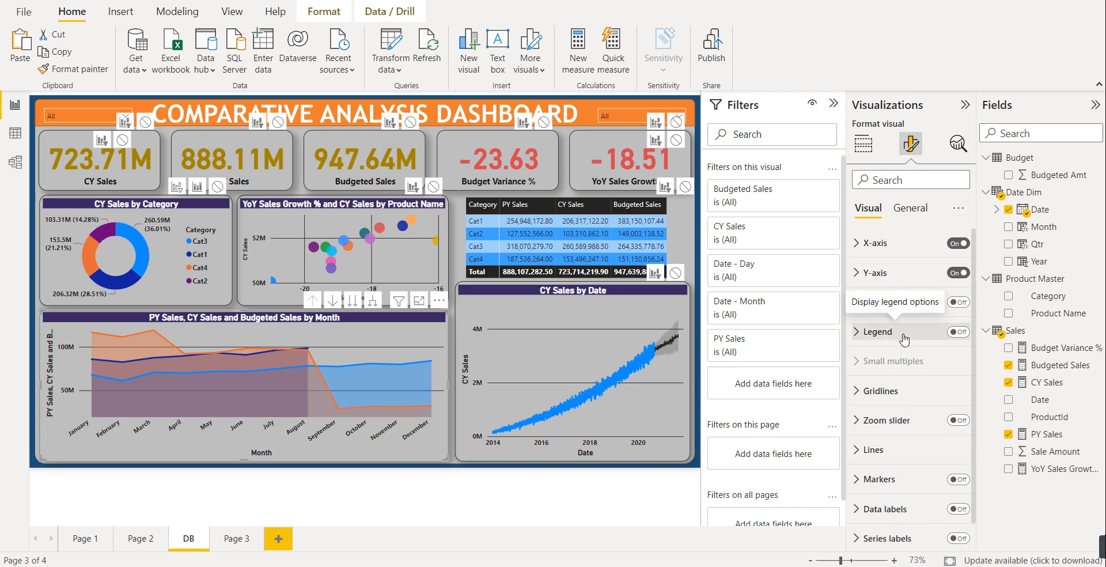
click(958, 332)
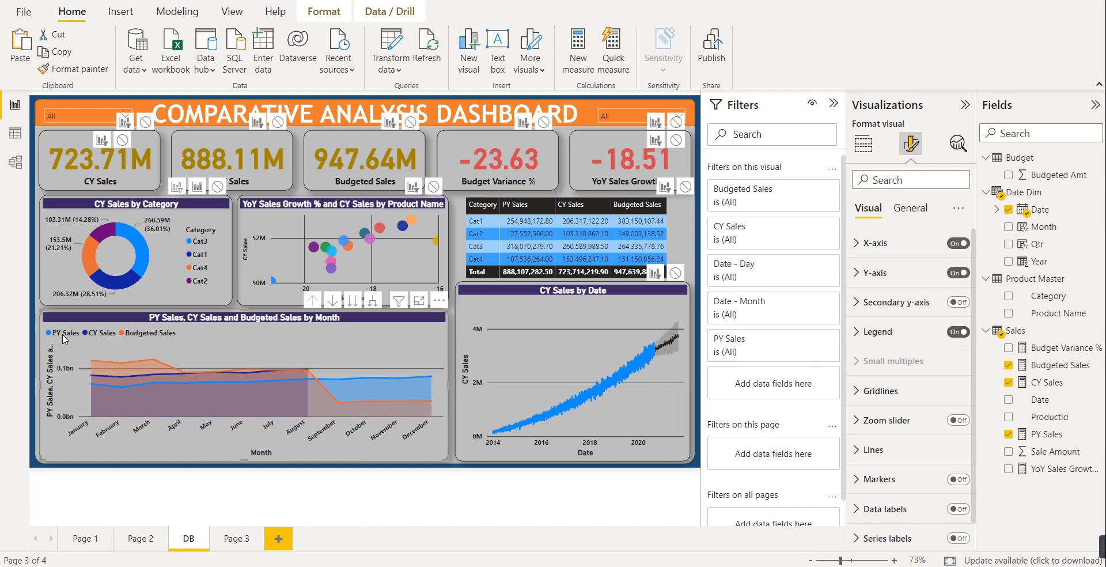
mouse_move(115, 349)
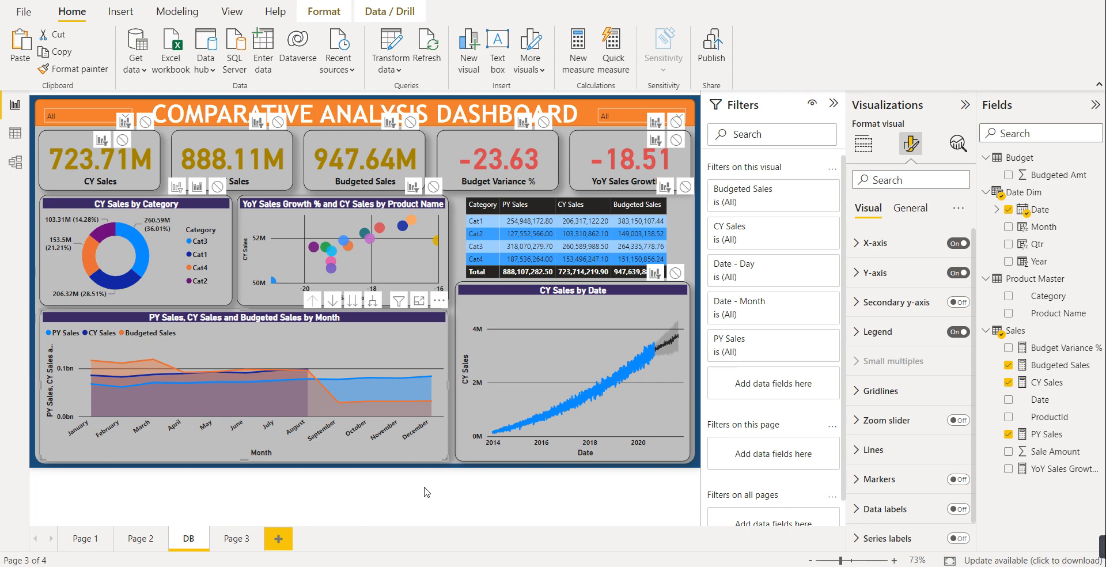
click(455, 467)
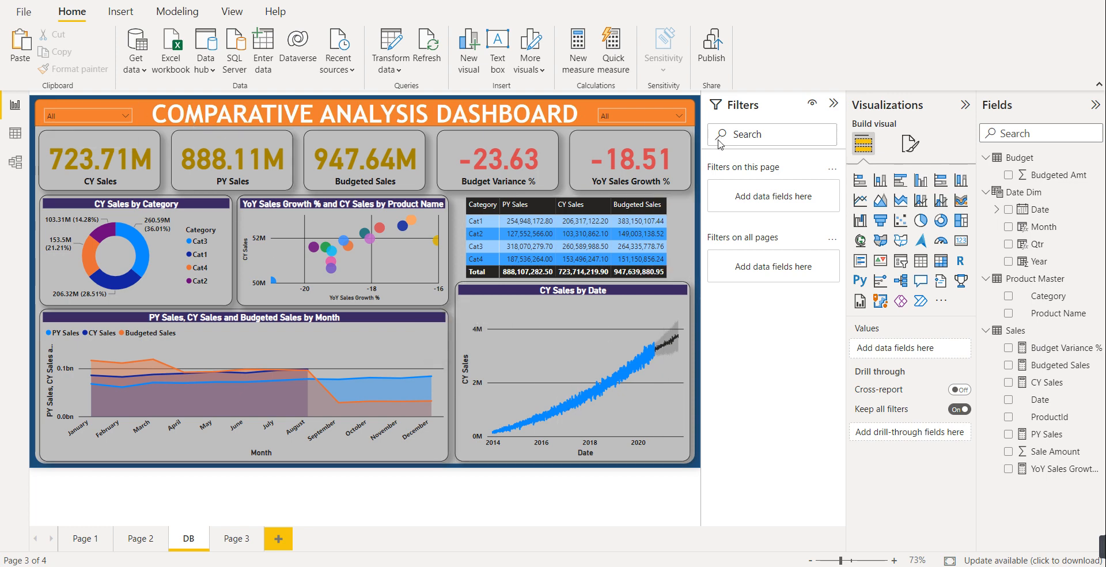
- Stop the Year slicer from filtering the CY Sales by Date line chart and test it by selecting 2015
click(104, 102)
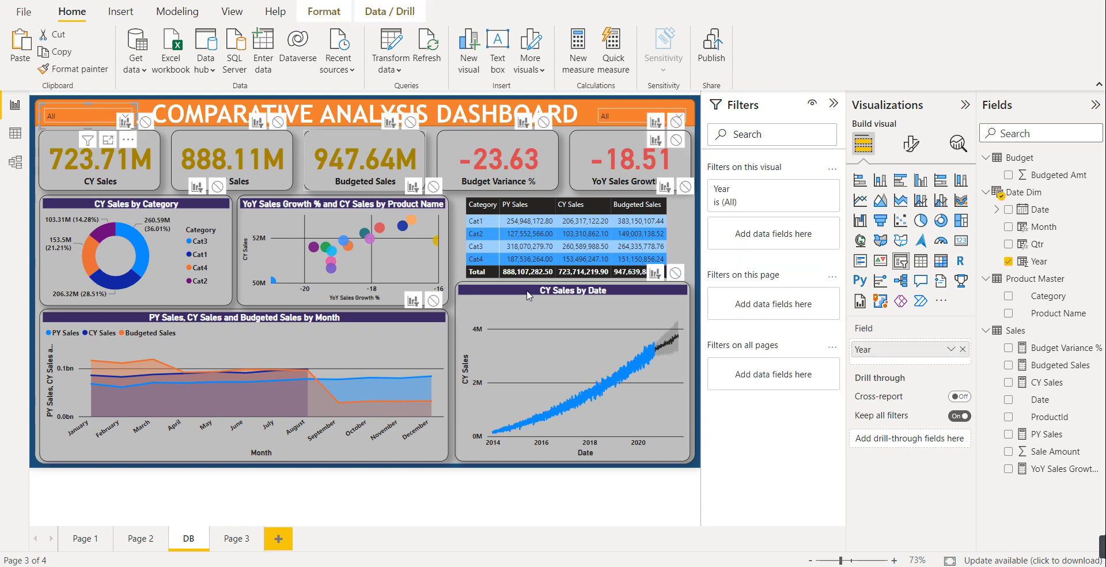
click(675, 273)
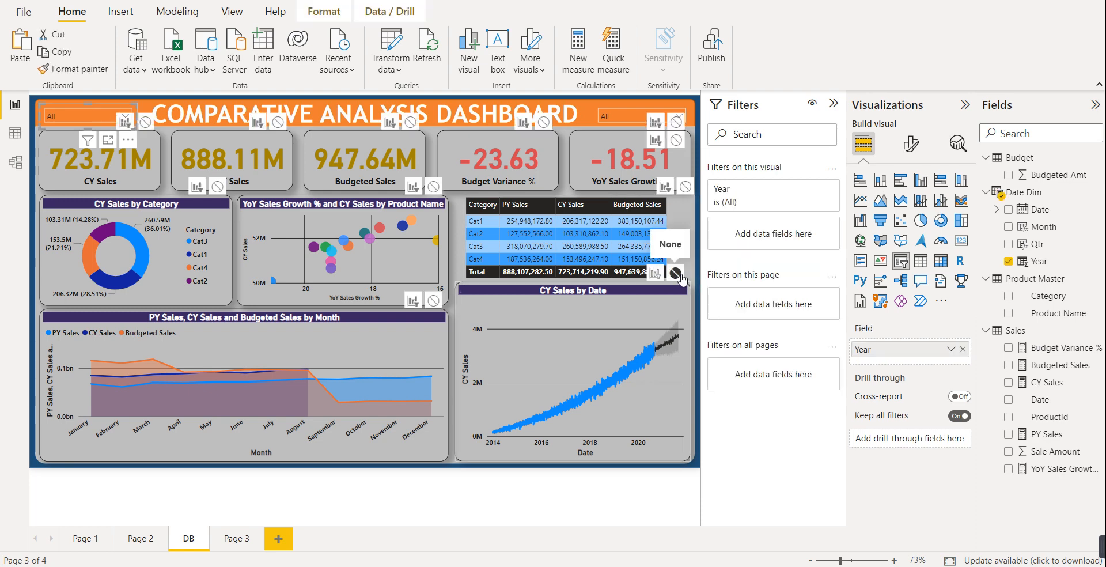
click(110, 116)
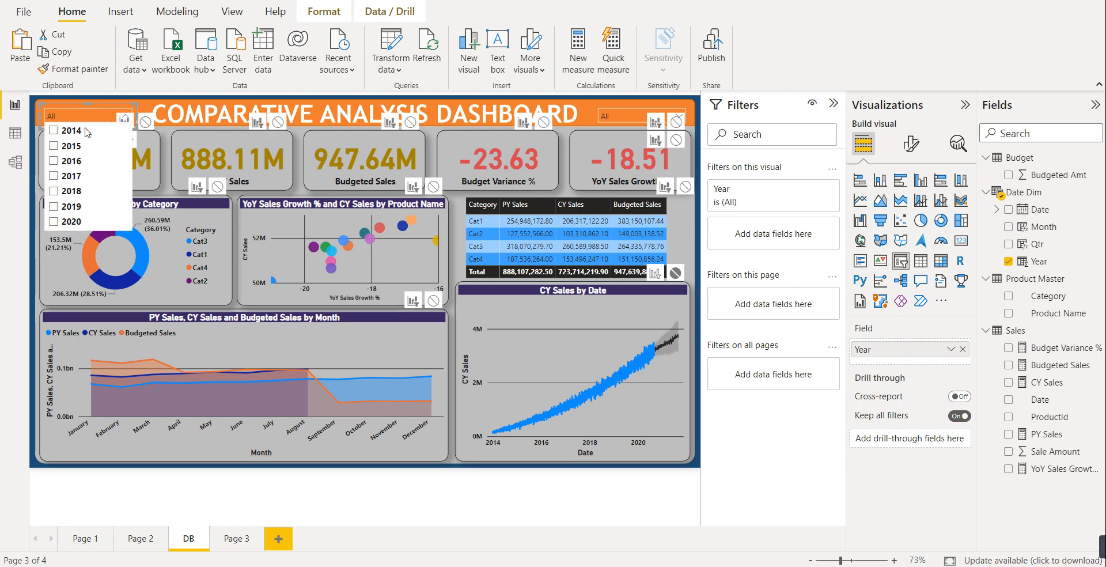
click(54, 147)
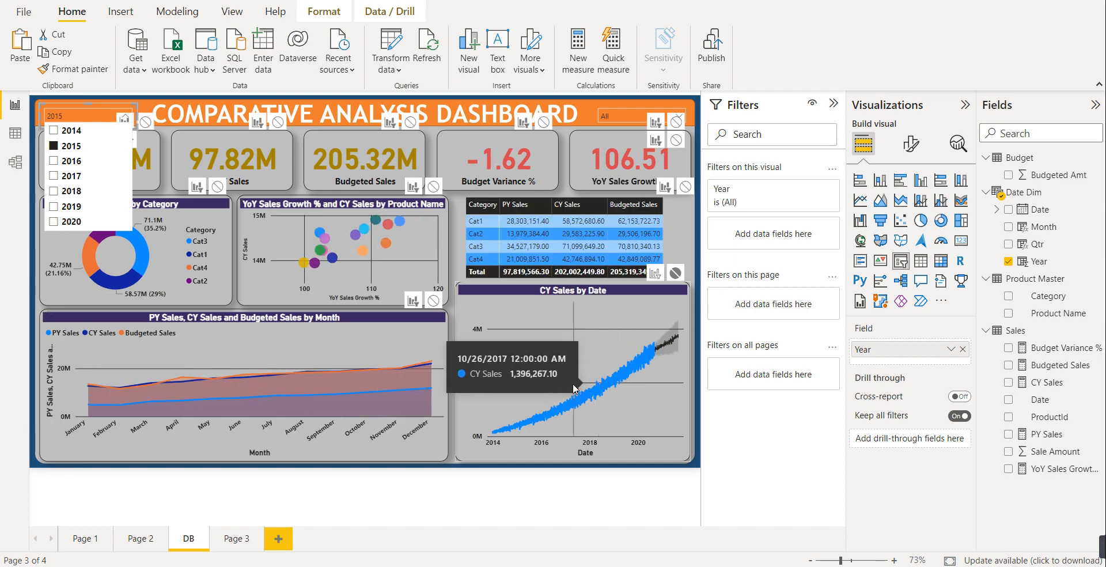
- Set the Qtr slicer's interaction with the CY Sales by Date line chart to None
click(616, 102)
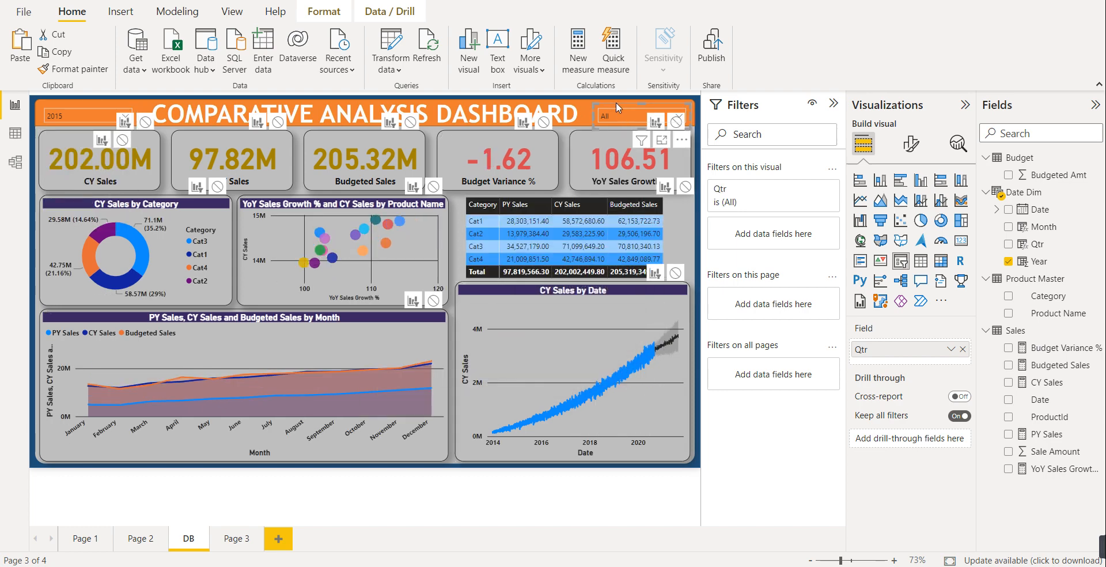
click(675, 272)
click(681, 235)
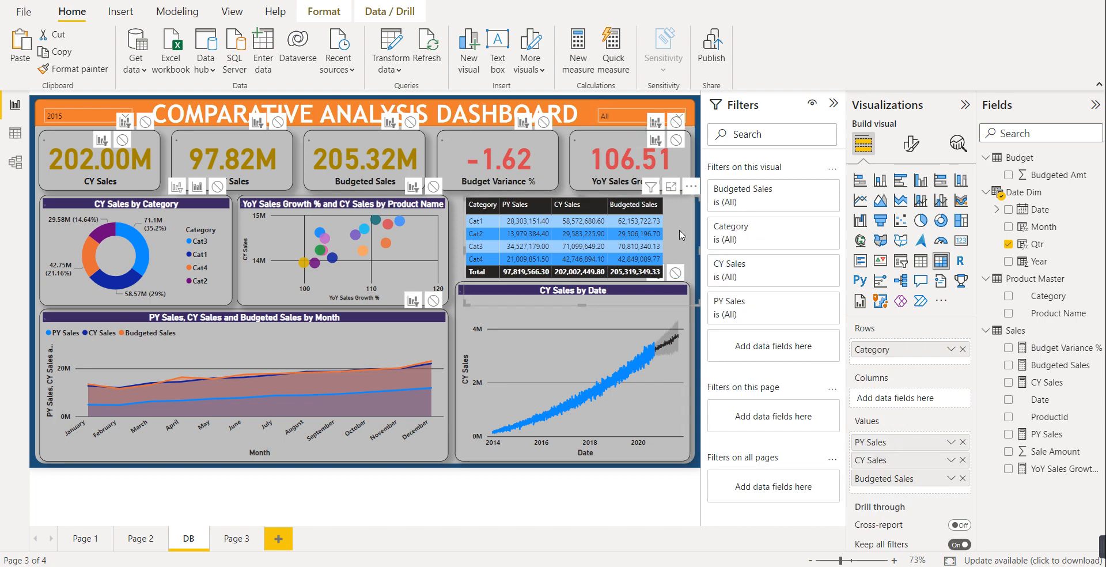
click(452, 464)
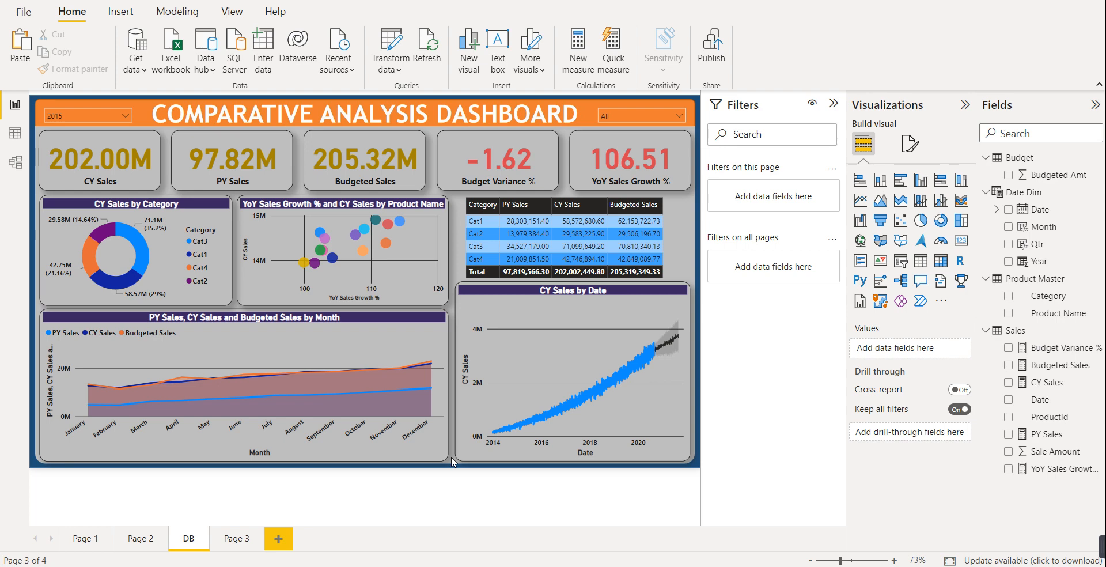
- Examine the formatting options of the blank Page 3, including canvas settings, page information, filter pane and canvas background
click(236, 538)
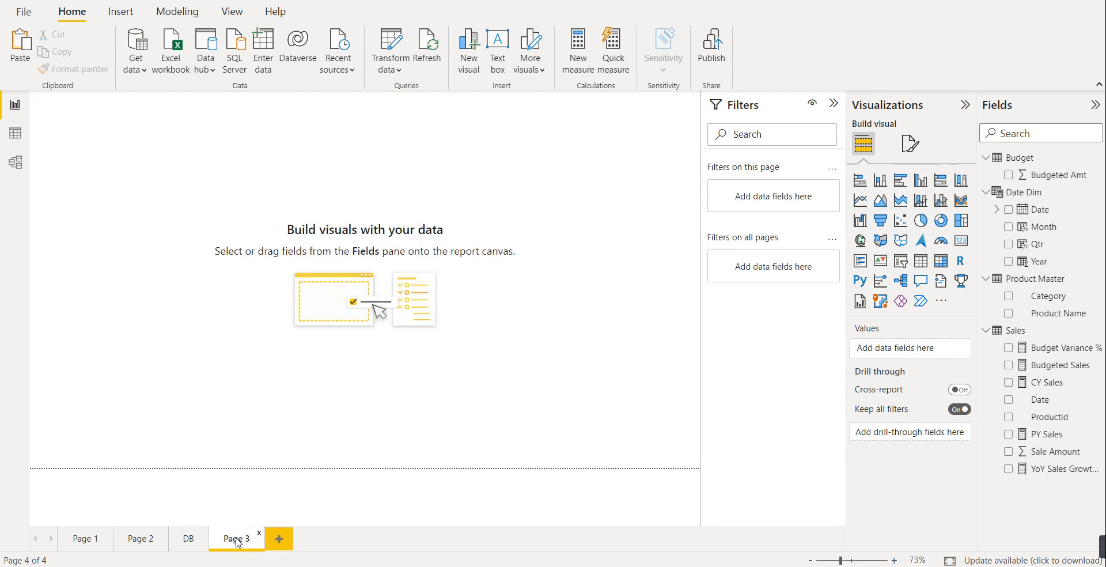
click(911, 147)
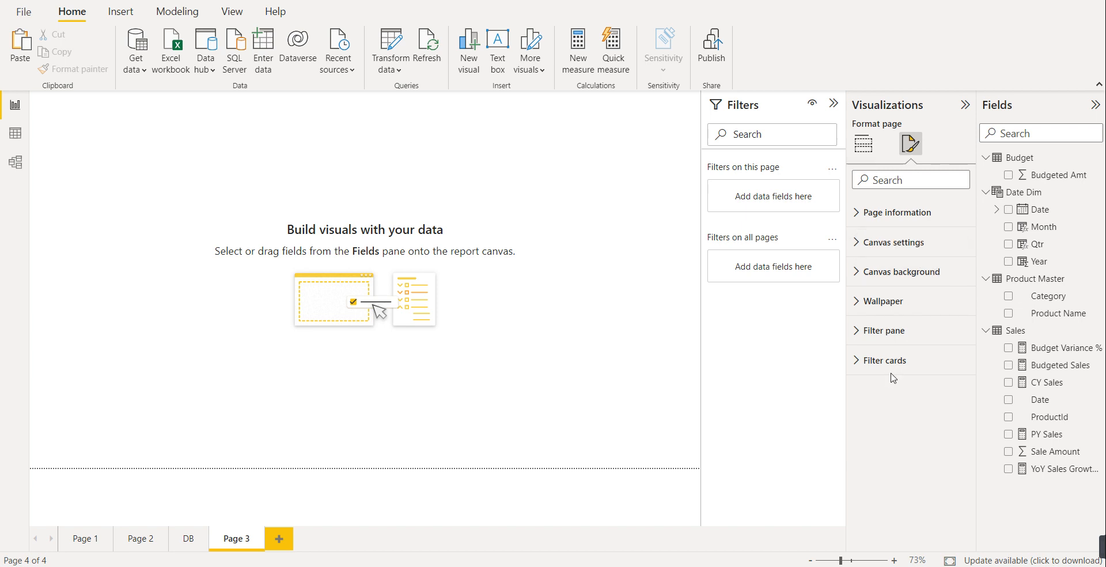
click(900, 244)
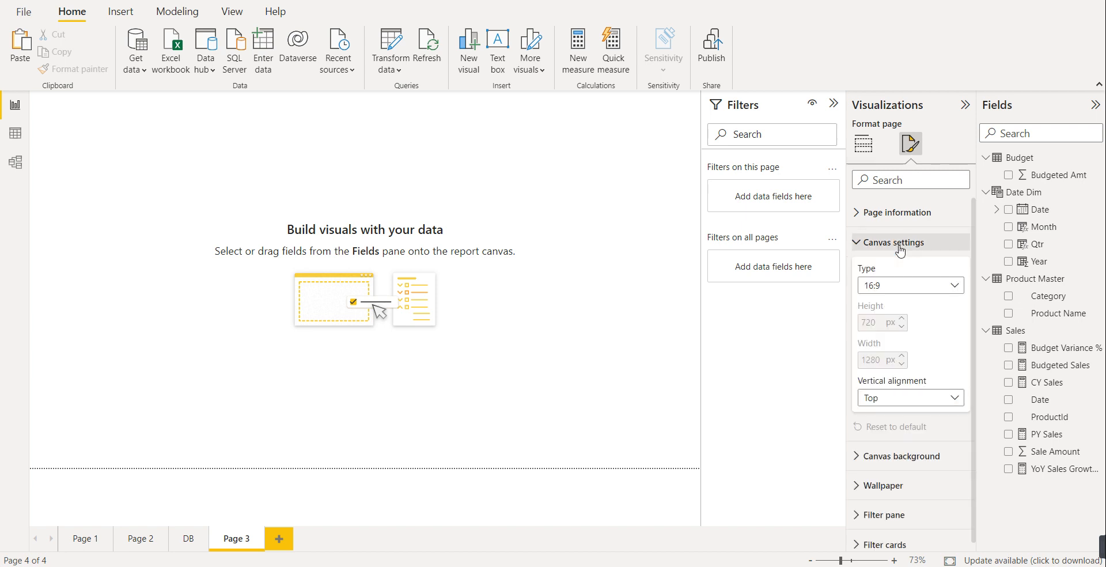
scroll(901, 345, down, 1)
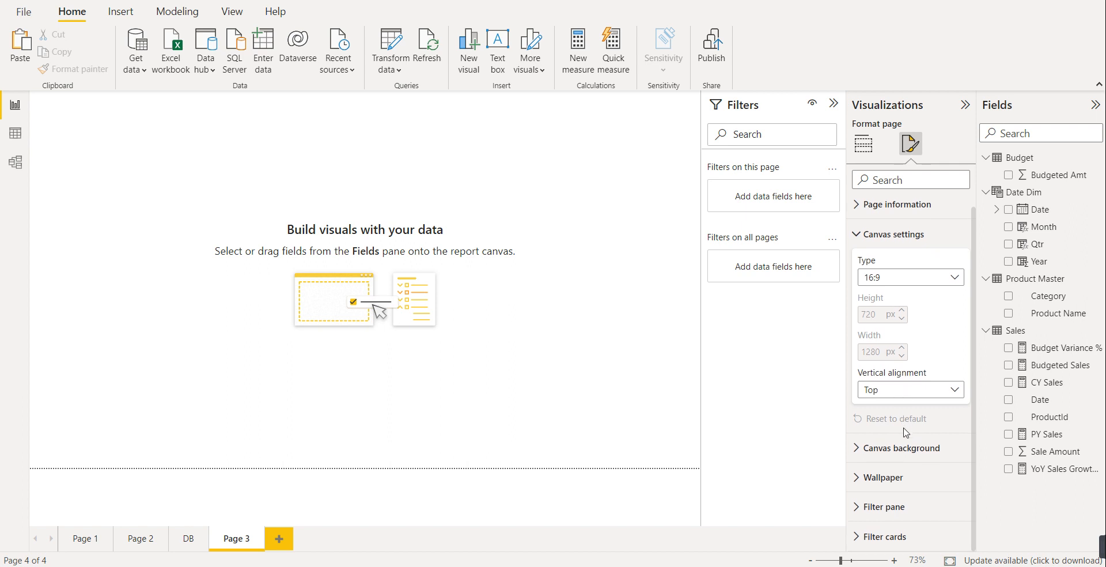
click(891, 227)
click(893, 218)
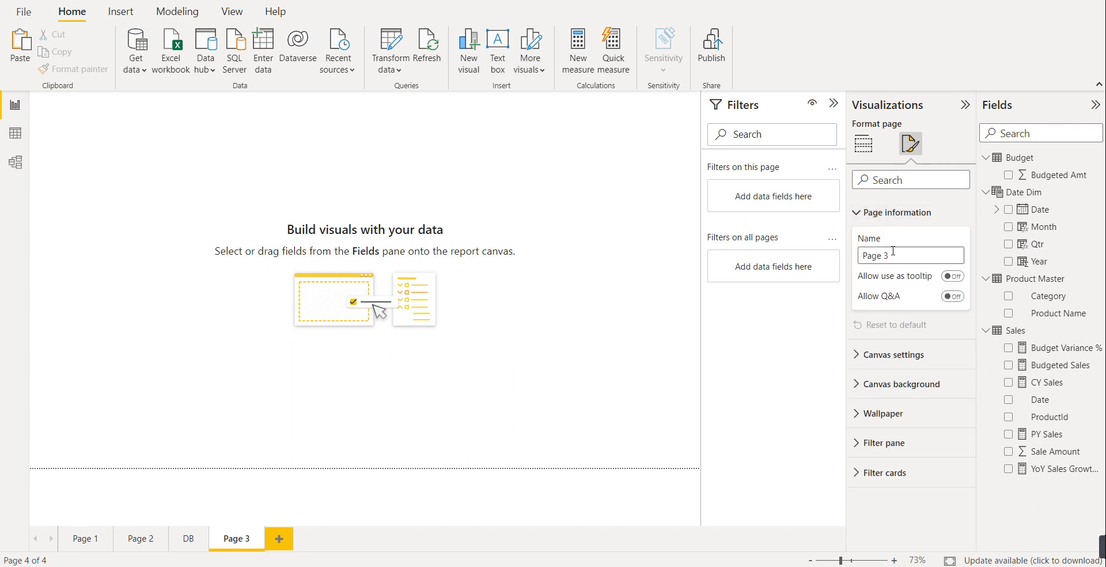
click(884, 212)
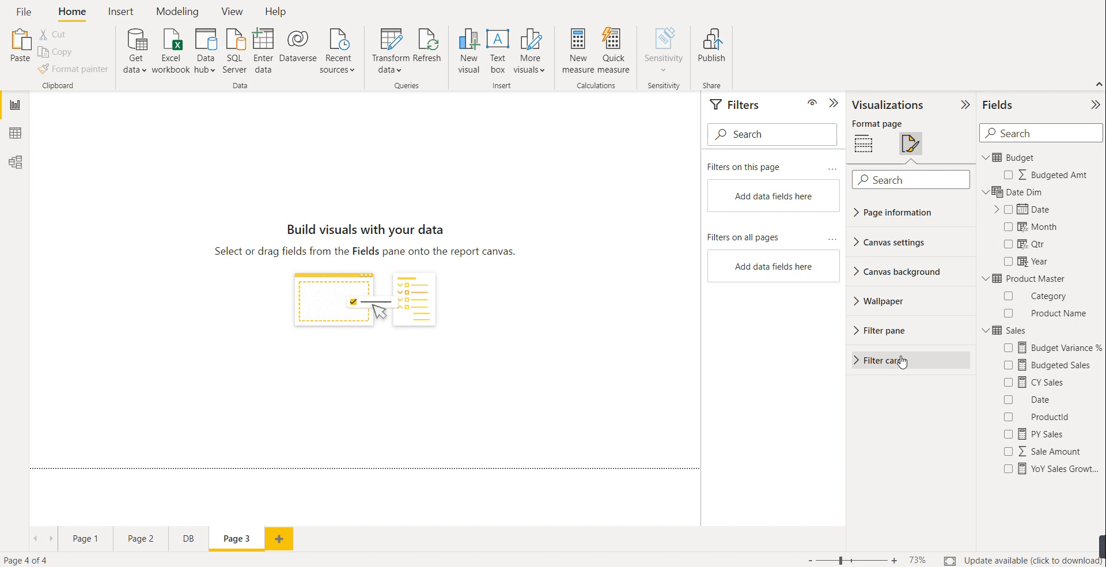
click(890, 333)
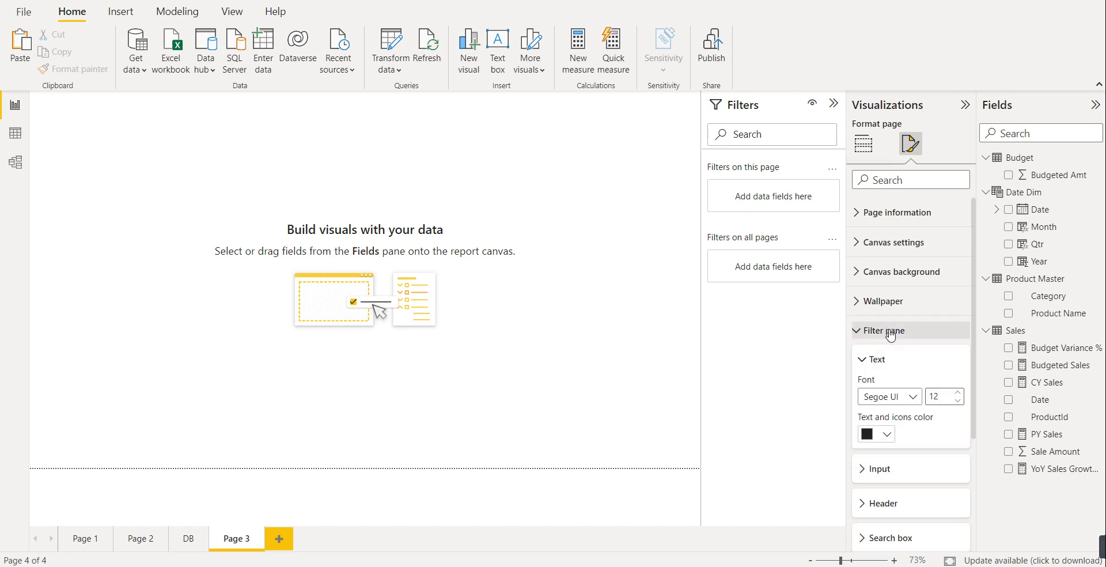
click(890, 332)
click(892, 368)
click(893, 368)
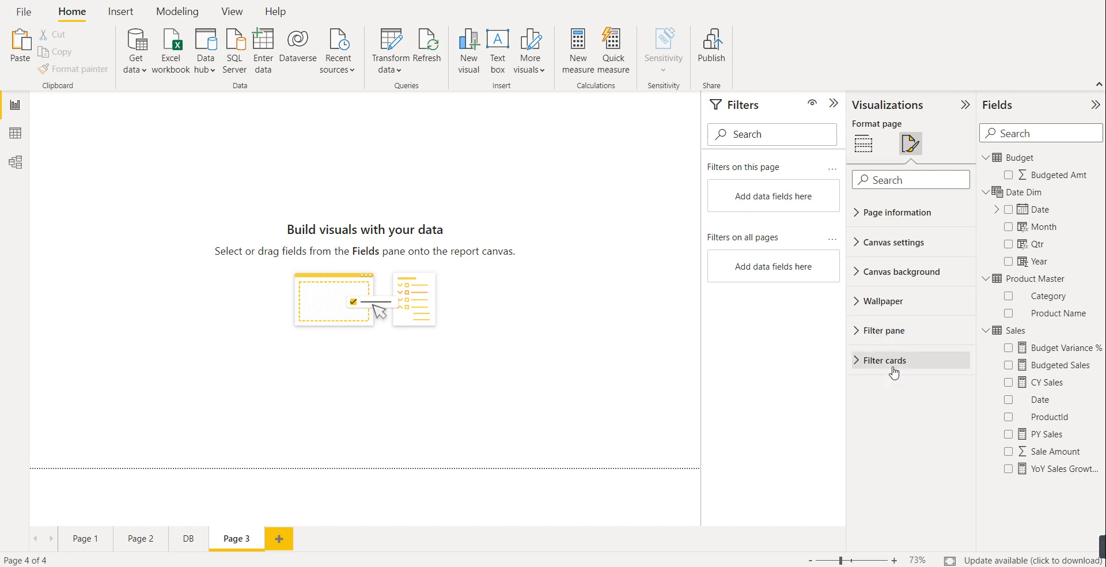
click(890, 281)
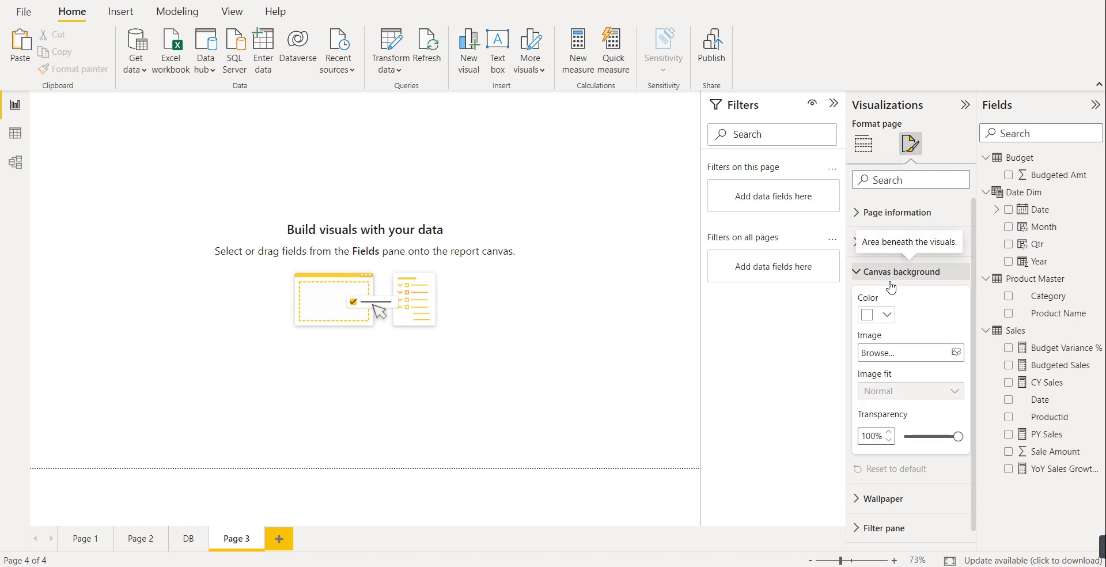
scroll(907, 415, down, 1)
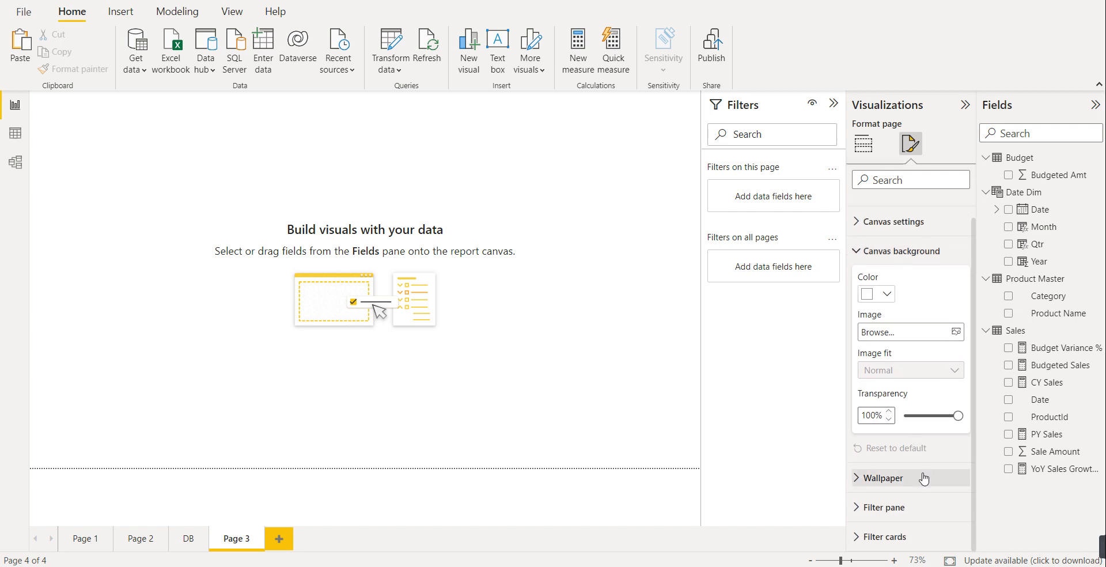
click(887, 252)
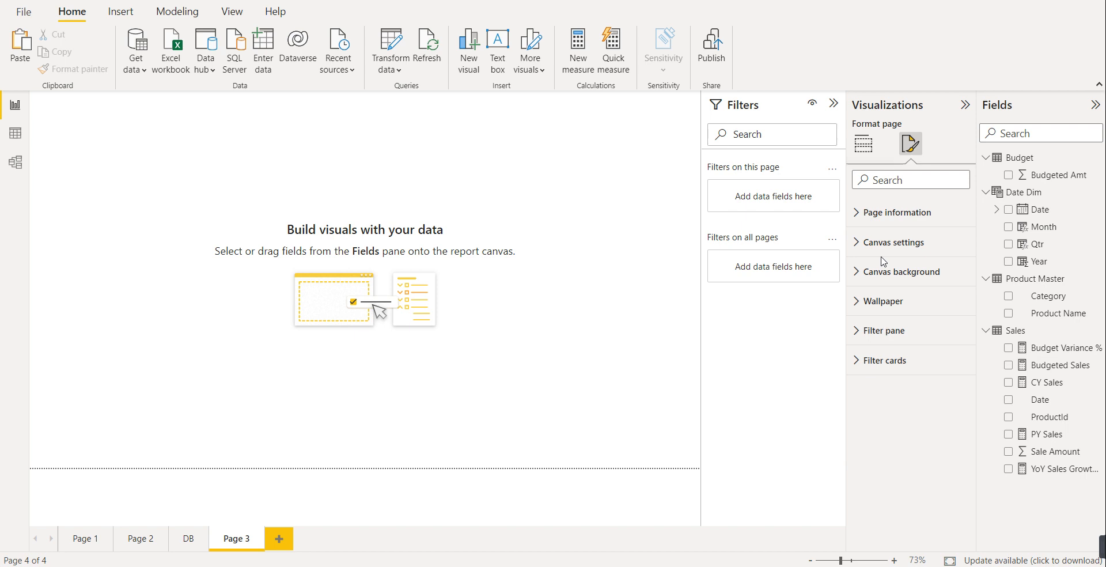
- Return to the DB page and filter the dashboard to the years 2014, 2016, 2018 and 2019
click(186, 542)
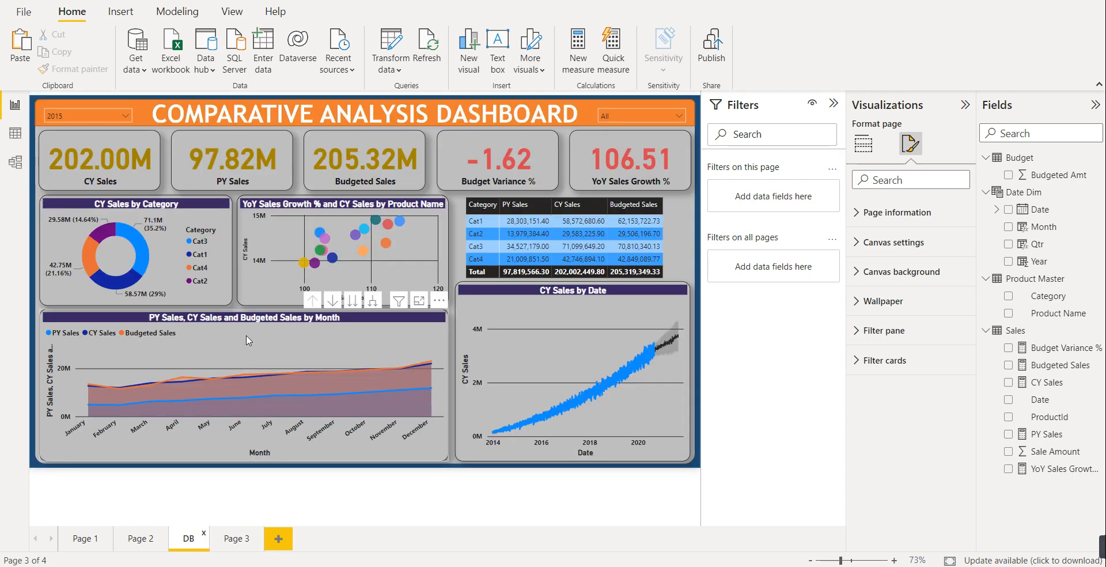
click(125, 115)
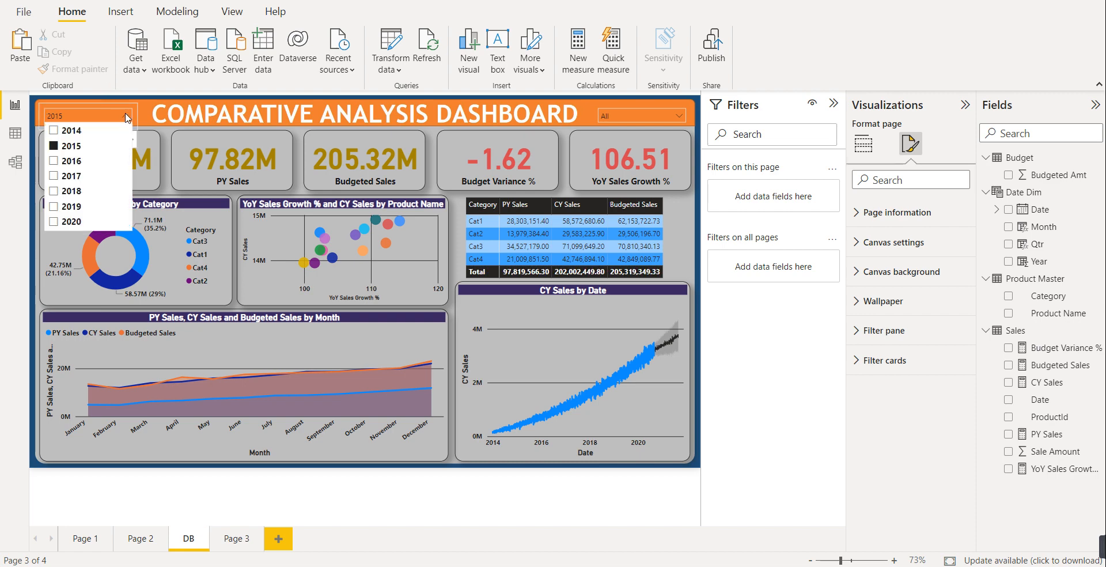
click(53, 130)
click(53, 161)
click(53, 175)
click(53, 190)
click(53, 206)
click(53, 176)
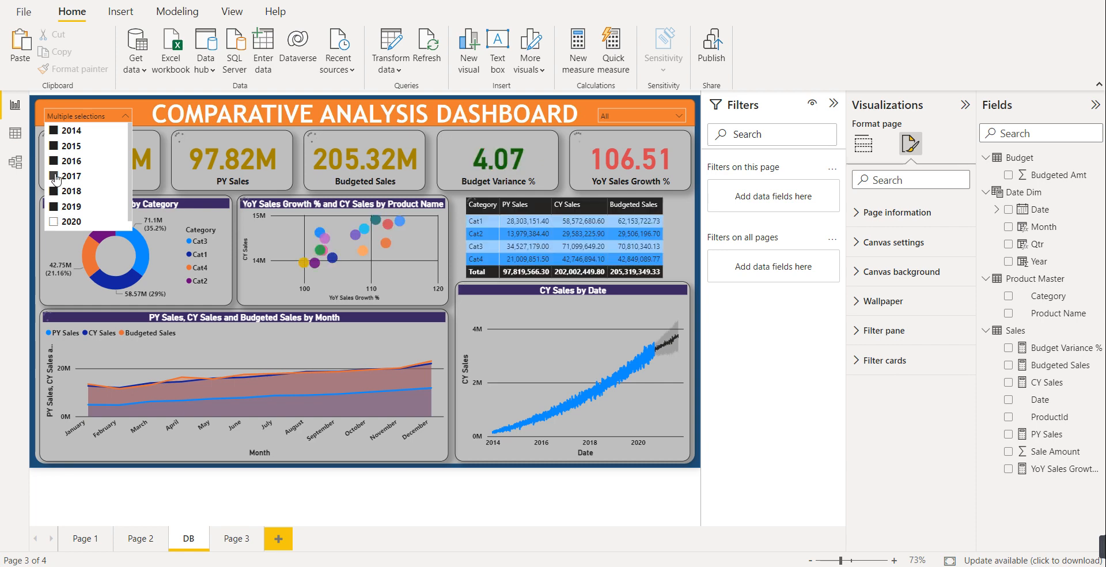
click(70, 146)
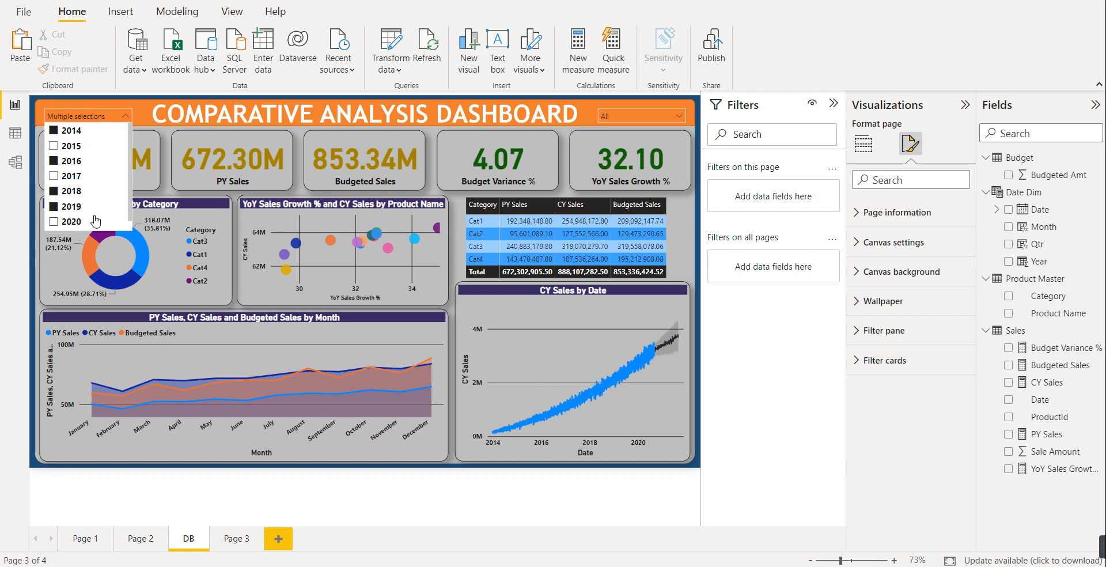
- Filter the dashboard to Qtr 2 and Qtr 3 with the quarter slicer
click(678, 116)
click(677, 118)
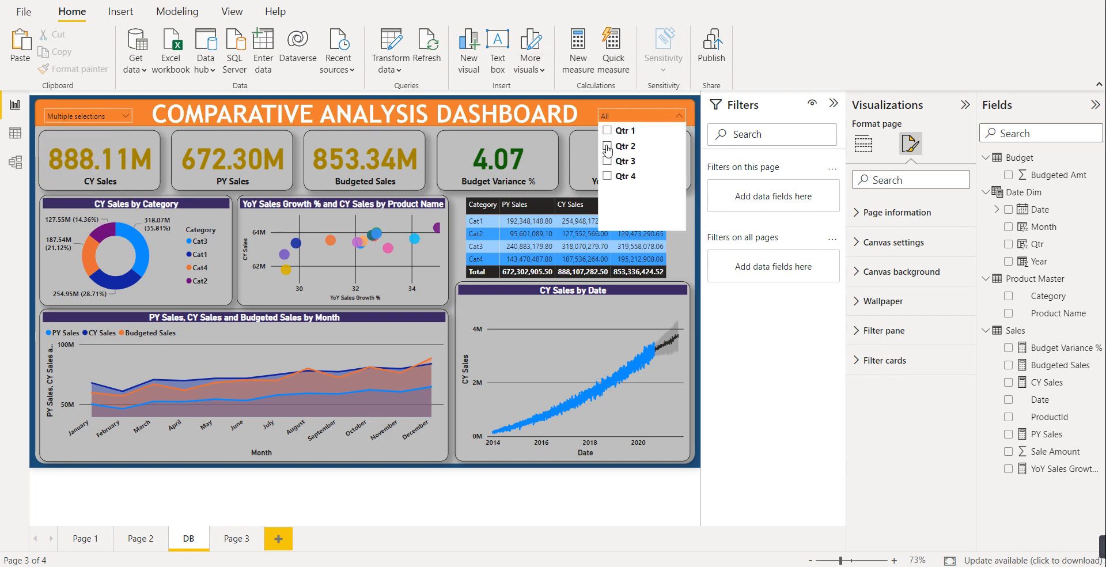
click(607, 146)
click(607, 161)
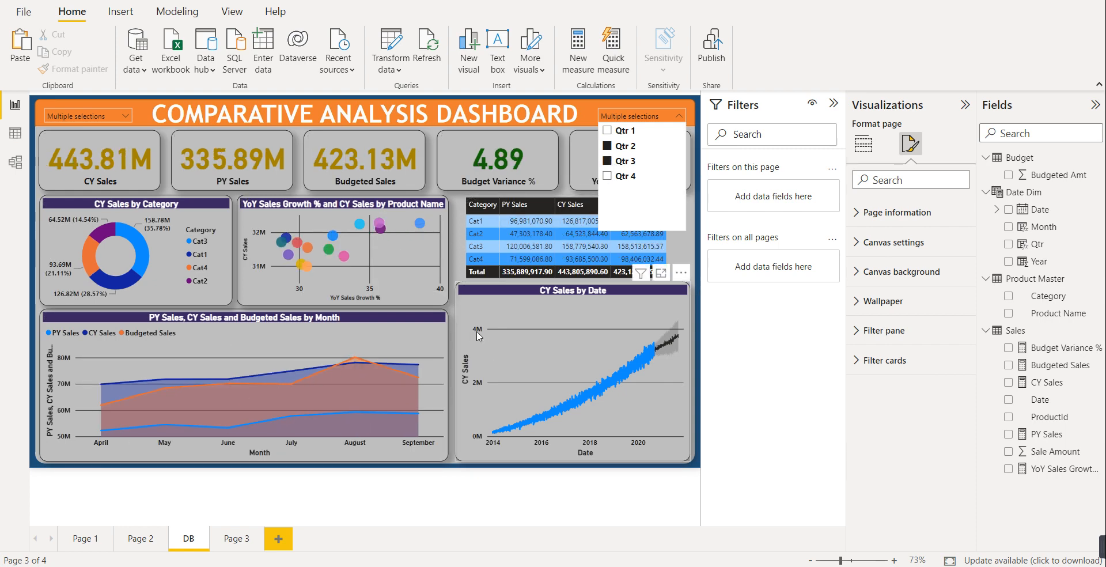
click(562, 131)
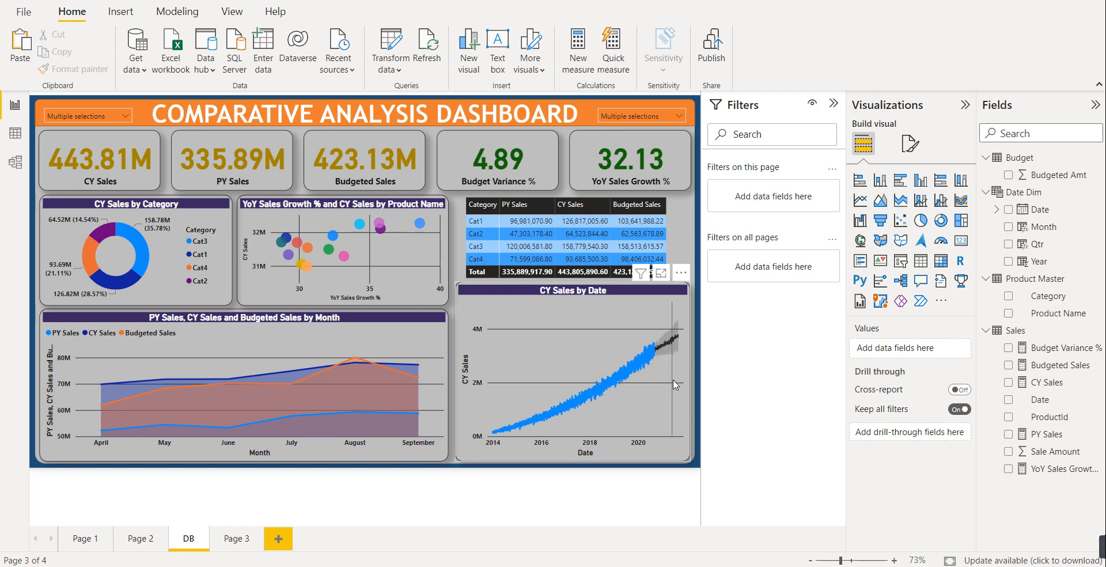
- Check cross-filtering from the CY Sales by Category donut by selecting Cat3 and Cat2 in turn, clearing the selection at the end
mouse_move(680, 359)
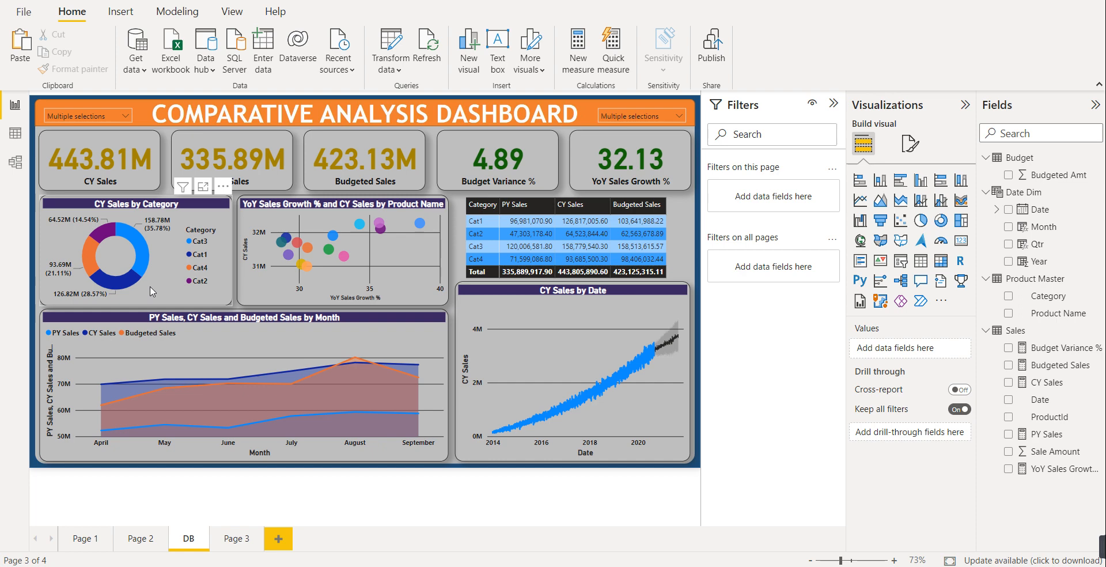
mouse_move(142, 257)
click(143, 257)
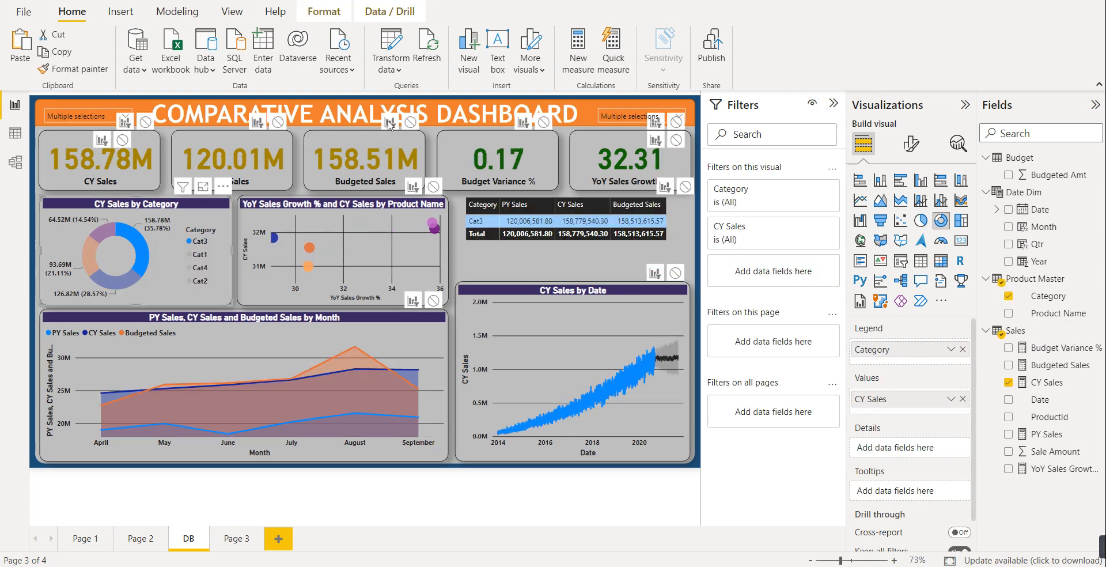
mouse_move(338, 413)
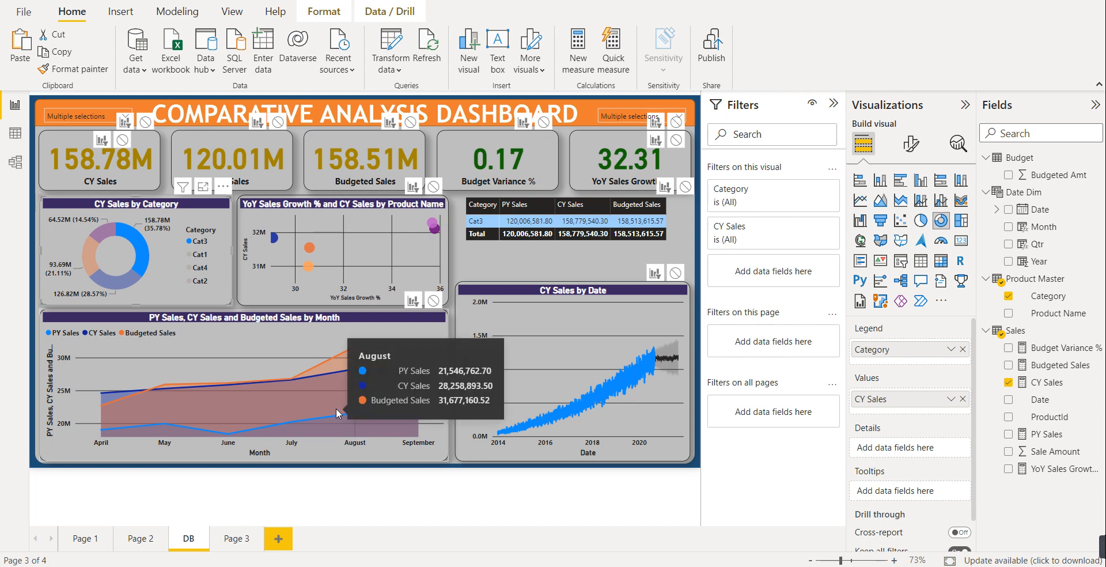
mouse_move(105, 262)
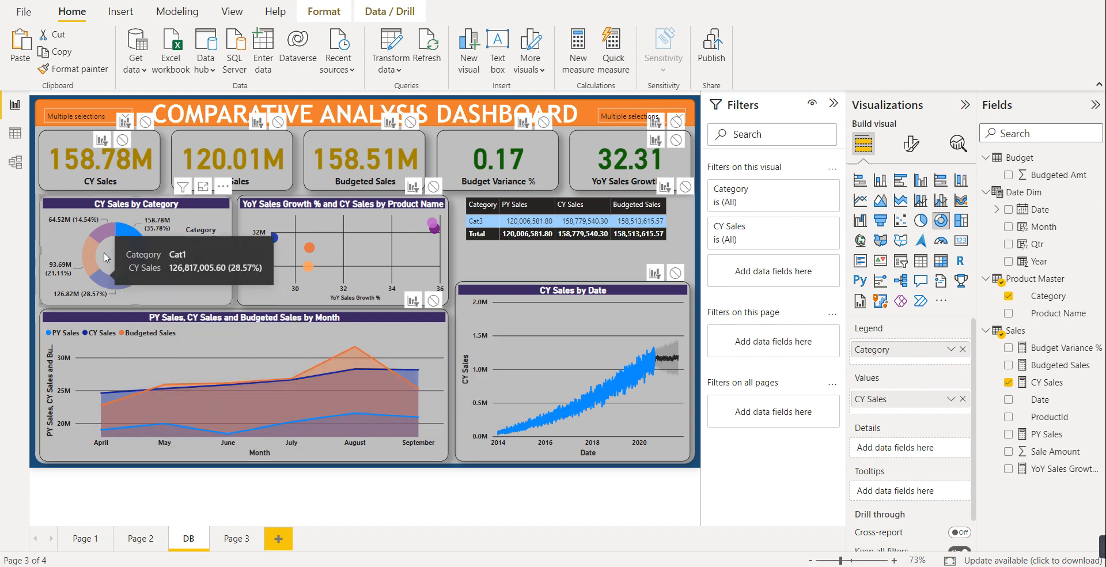
mouse_move(104, 240)
click(104, 240)
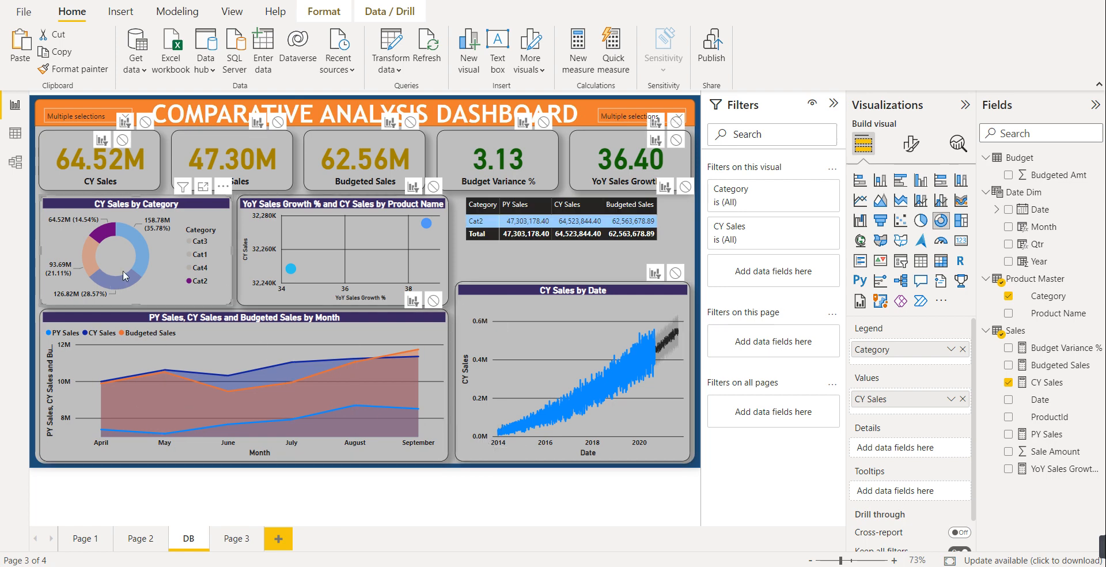
click(162, 289)
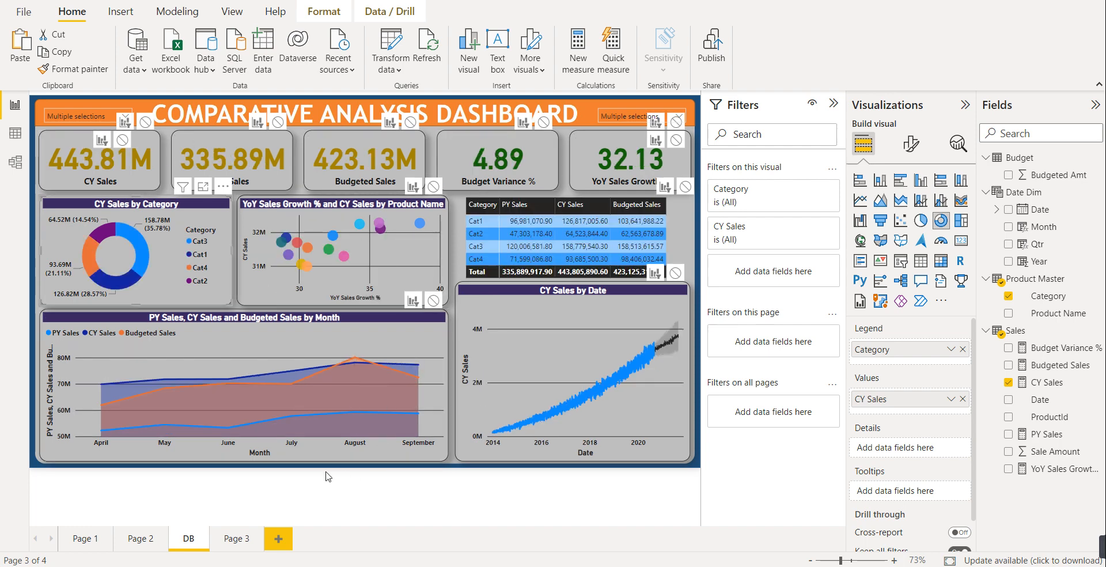
click(454, 465)
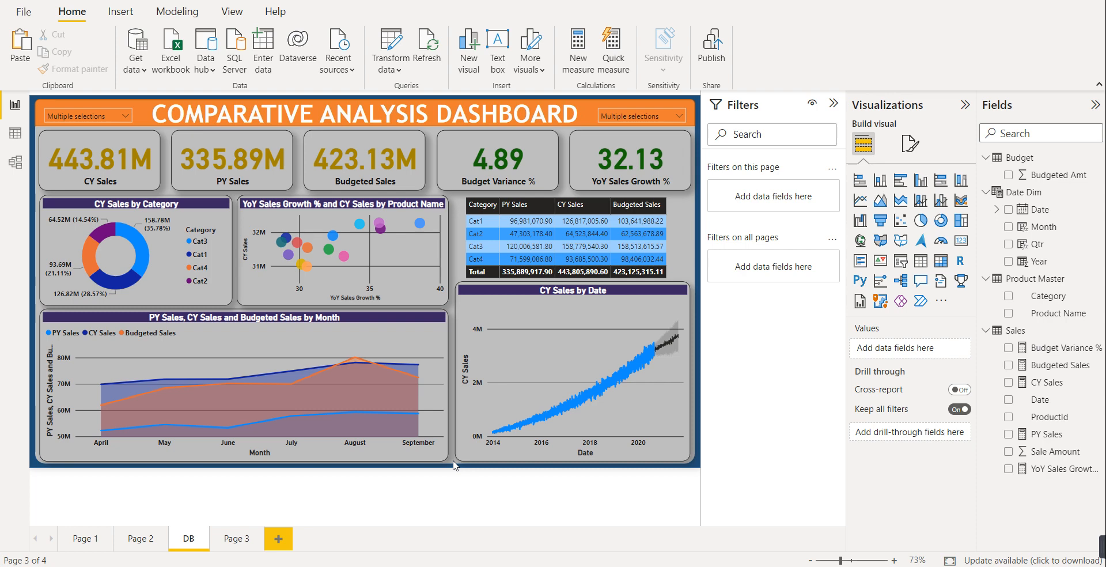
click(559, 566)
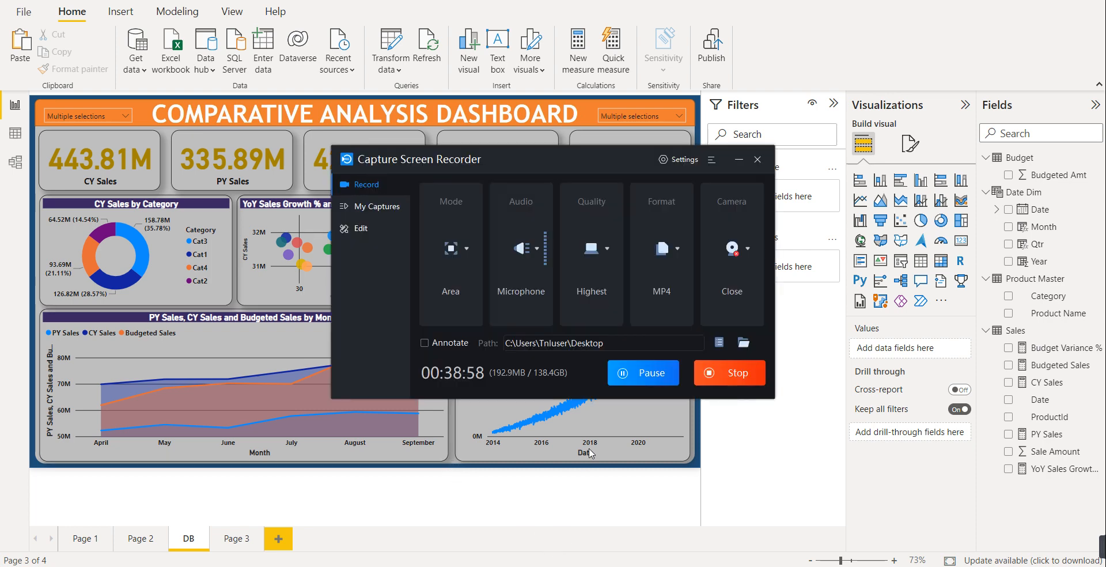